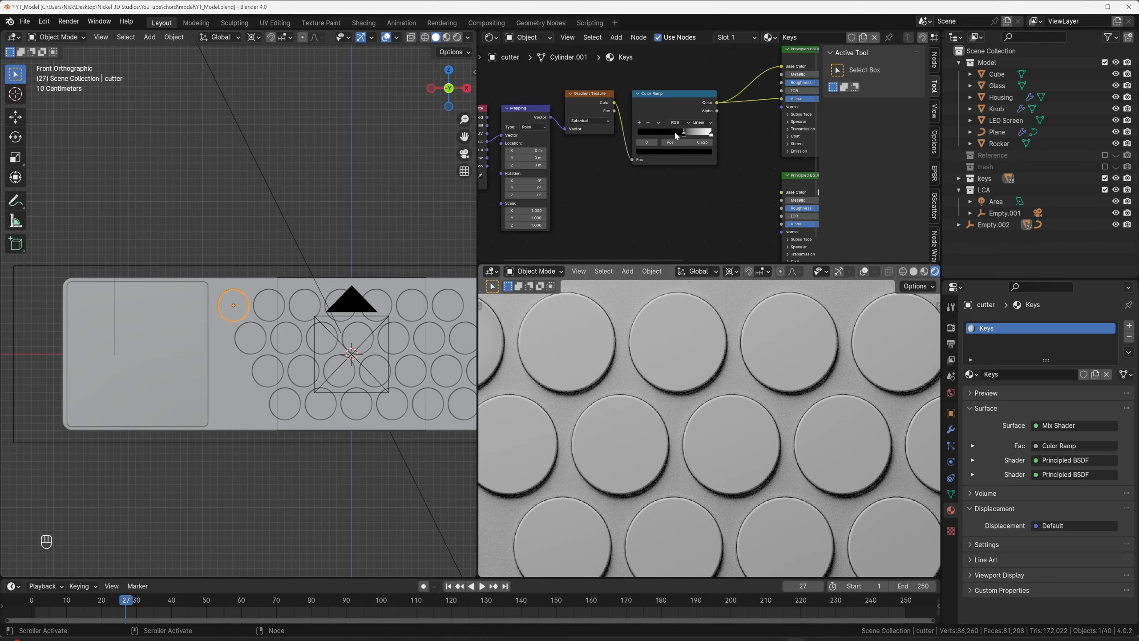
Adjust the Color Ramp stops, bringing the black stop to 0.000 and the white stop close to the ramp's far end.
mouse_move(684, 133)
left_mouse_down()
mouse_move(694, 134)
mouse_move(665, 134)
left_mouse_up()
middle_click_drag(588, 359, 771, 401, "shift")
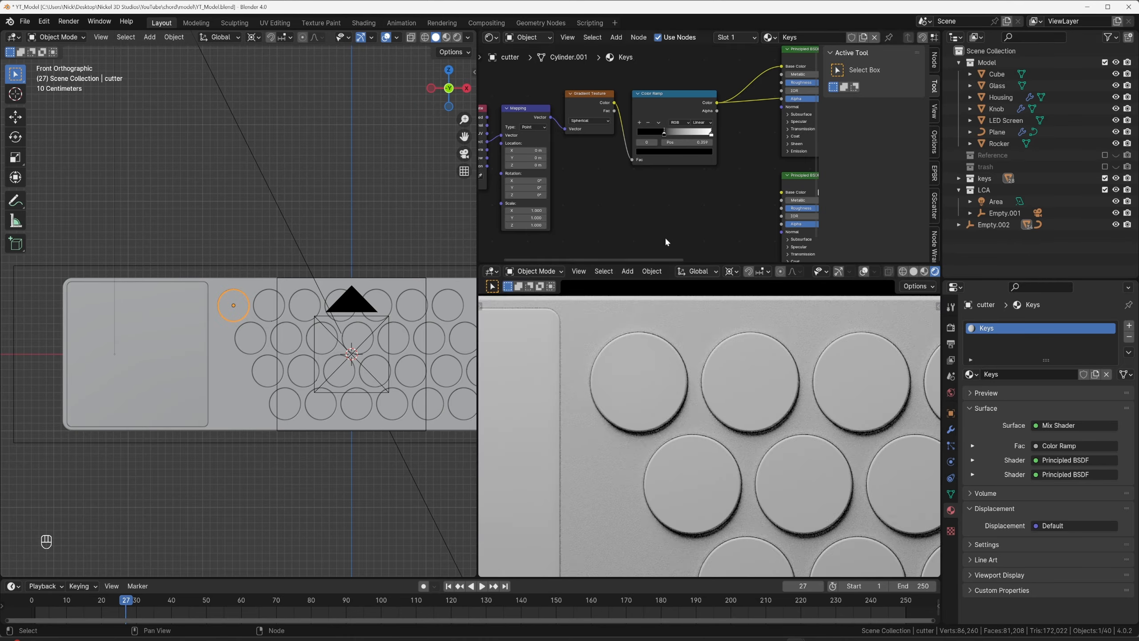
mouse_move(666, 136)
left_mouse_down()
mouse_move(682, 135)
mouse_move(652, 135)
left_mouse_up()
left_click_drag(652, 134, 719, 136)
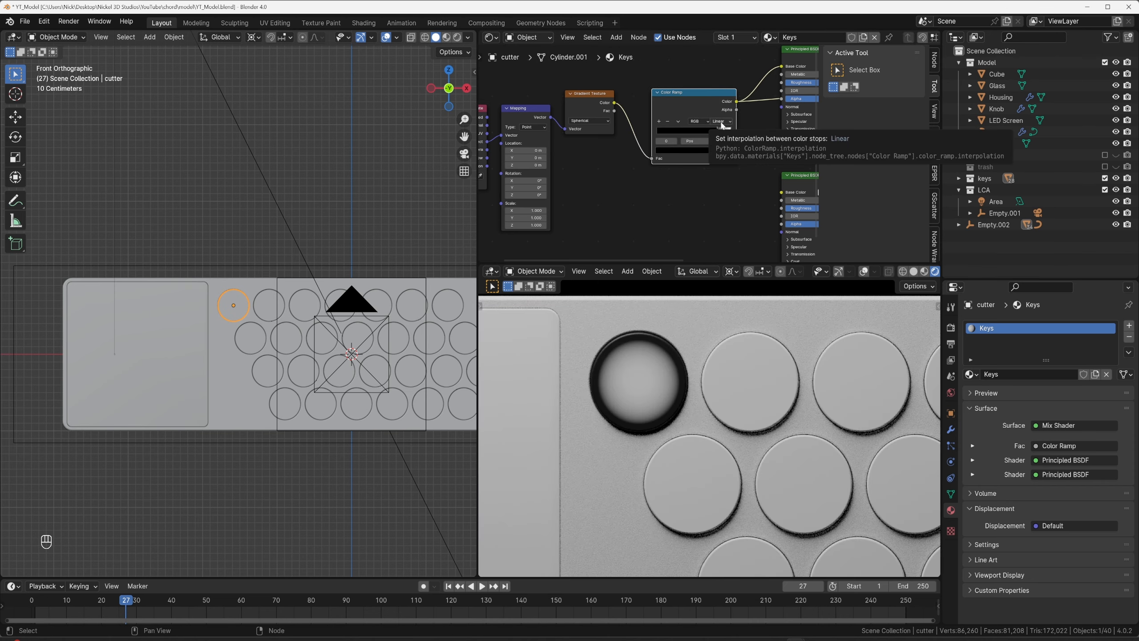
mouse_move(717, 137)
left_mouse_down()
mouse_move(696, 130)
mouse_move(724, 134)
left_mouse_up()
left_click(727, 133)
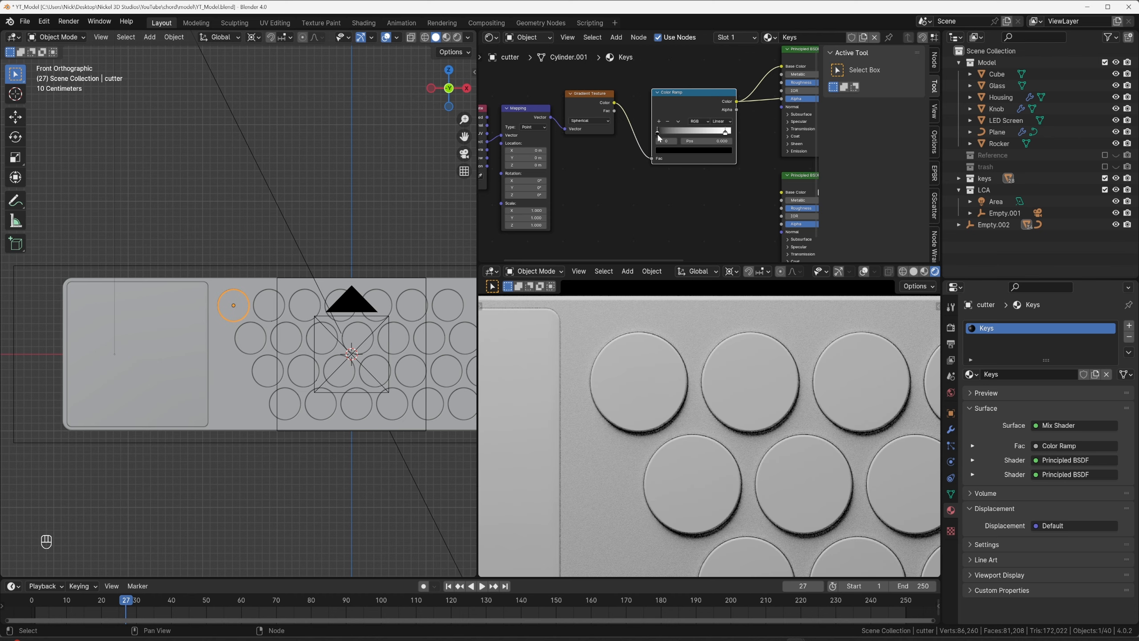
Invert the Color Ramp by recolouring its first stop white and its last stop black.
left_click(664, 151)
left_click_drag(721, 90, 727, 40)
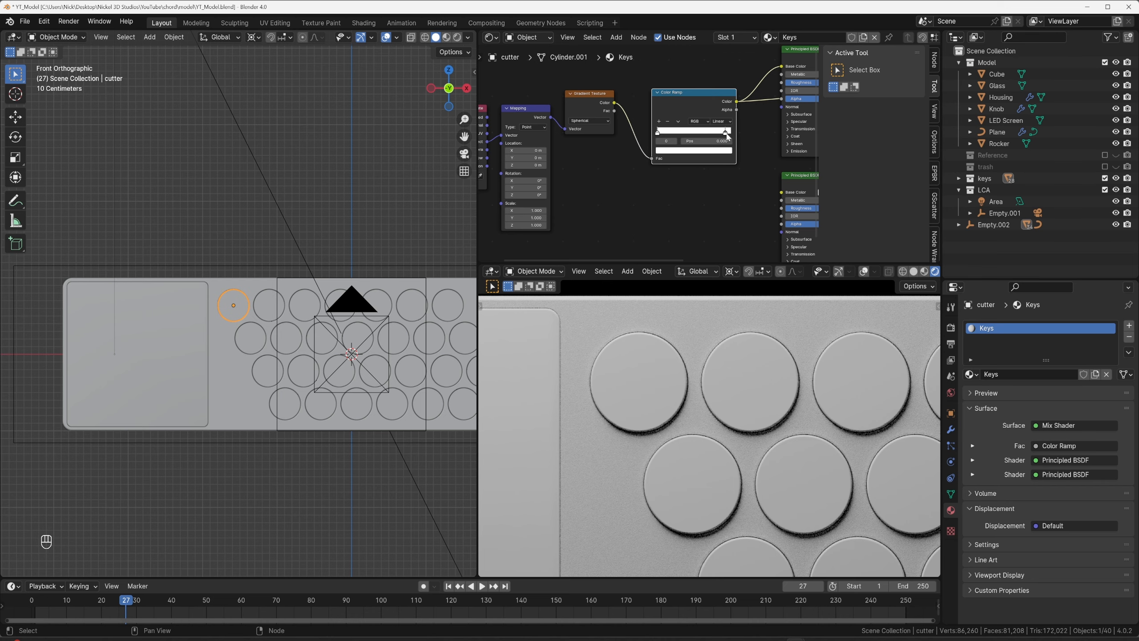
left_click(728, 134)
left_click(718, 151)
left_click_drag(727, 41, 726, 97)
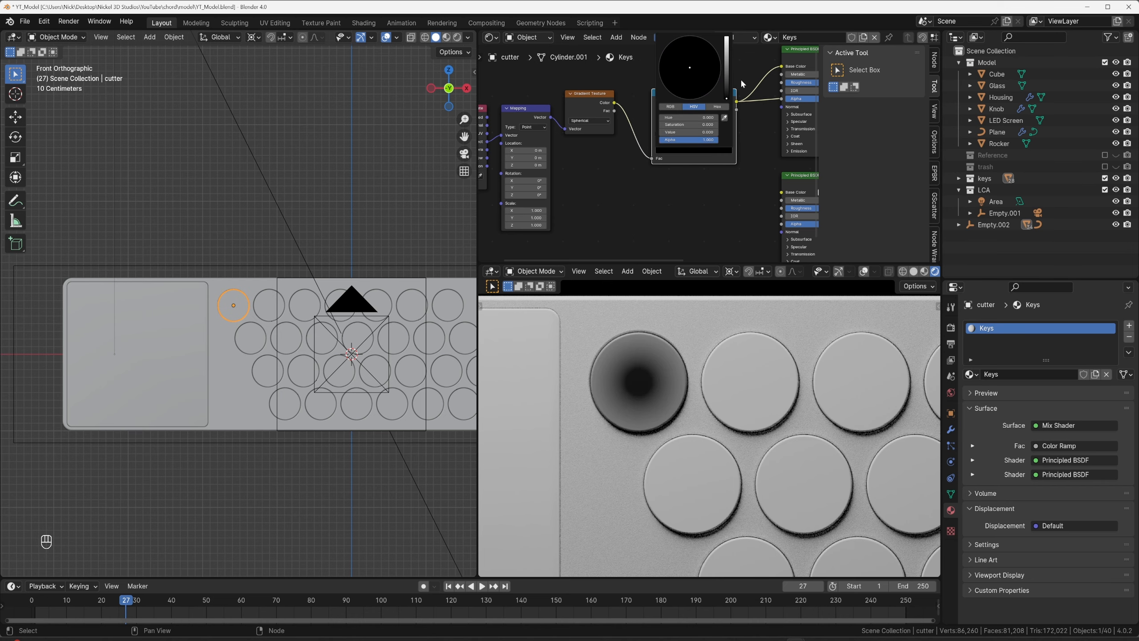
Try Ease interpolation on the Color Ramp while nudging the black stop, and switch back to Linear.
left_click(727, 122)
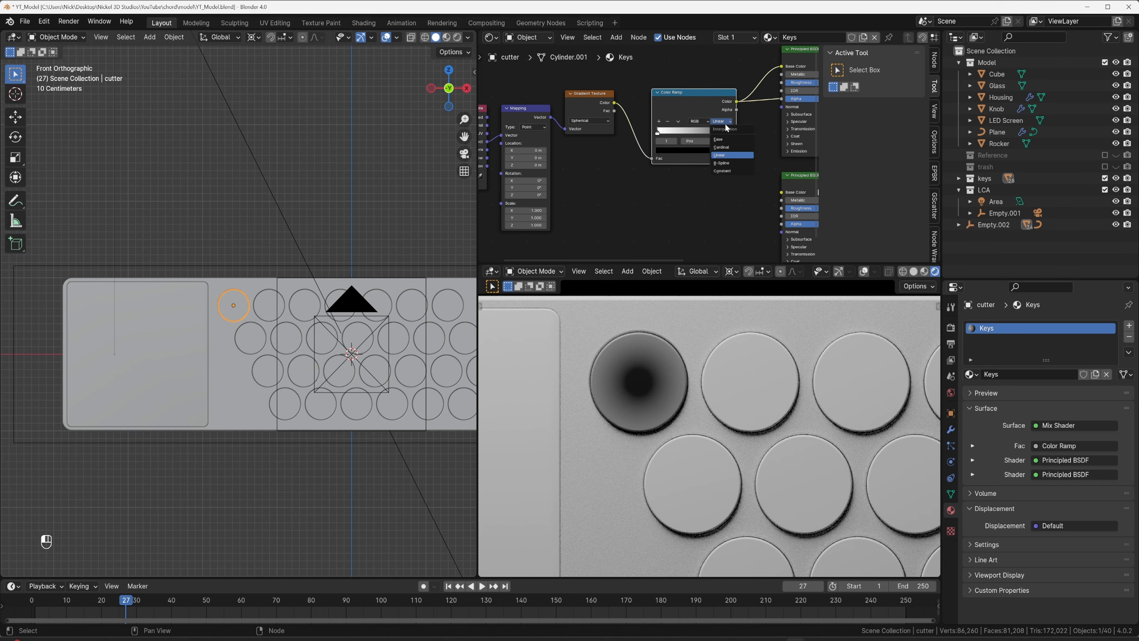
left_click(724, 139)
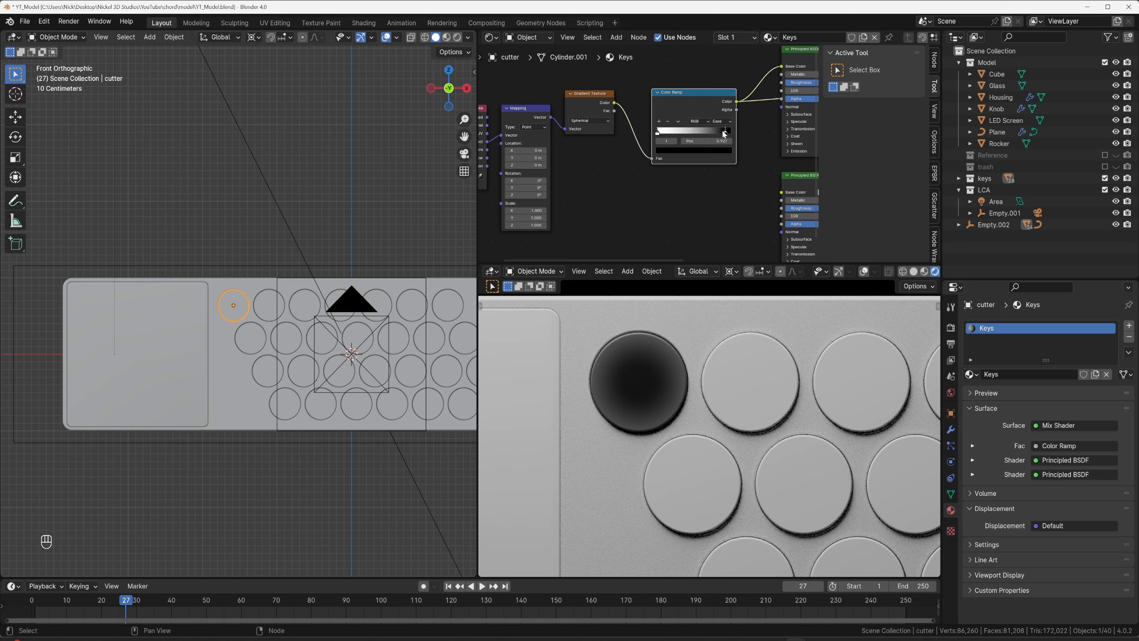
mouse_move(724, 133)
left_mouse_down()
mouse_move(673, 137)
mouse_move(727, 133)
left_mouse_up()
left_click(721, 121)
left_click(714, 157)
Move the Color Ramp's white stop to position 0.920, close against the black stop, for a small sharp dot on the key.
scroll(728, 133, "up", 2)
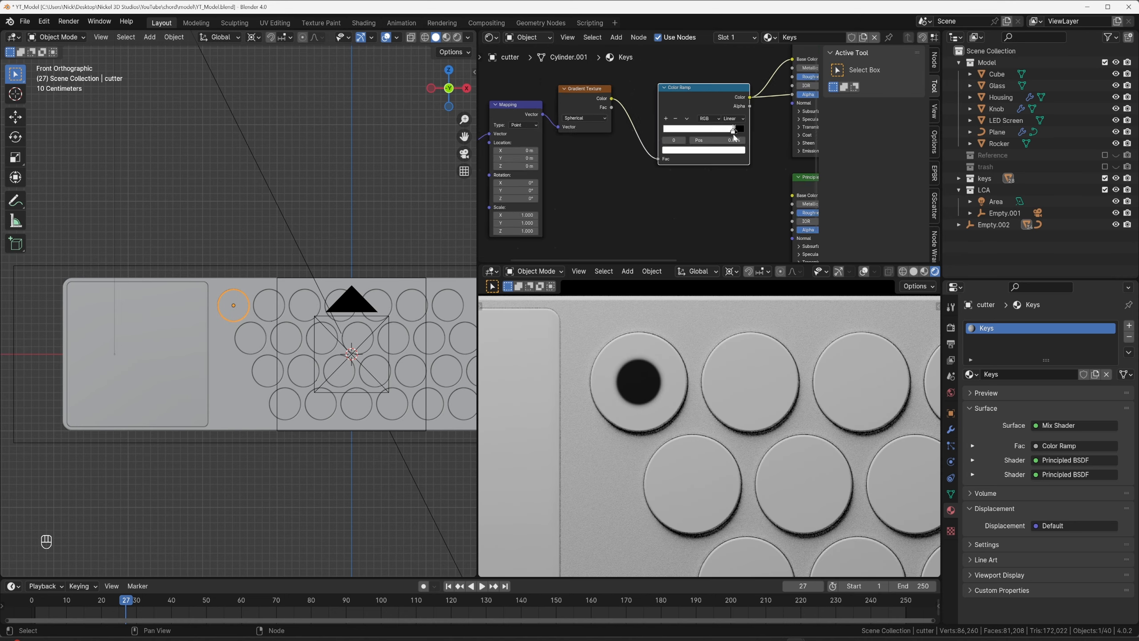
scroll(746, 117, "up", 5)
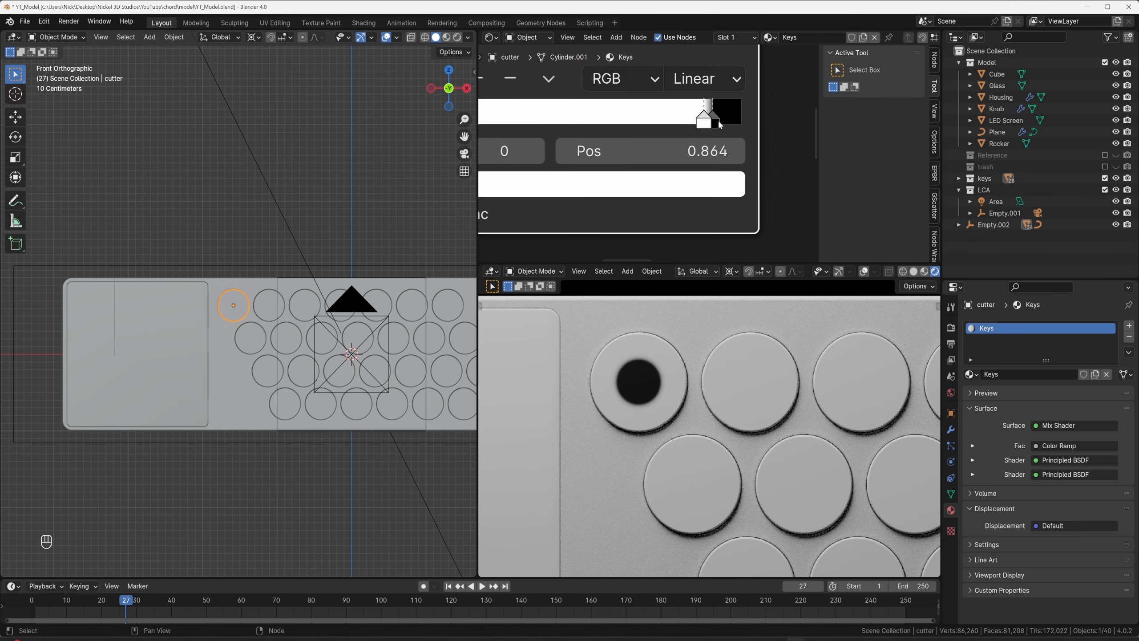
left_click(717, 120)
left_click_drag(725, 124, 724, 129)
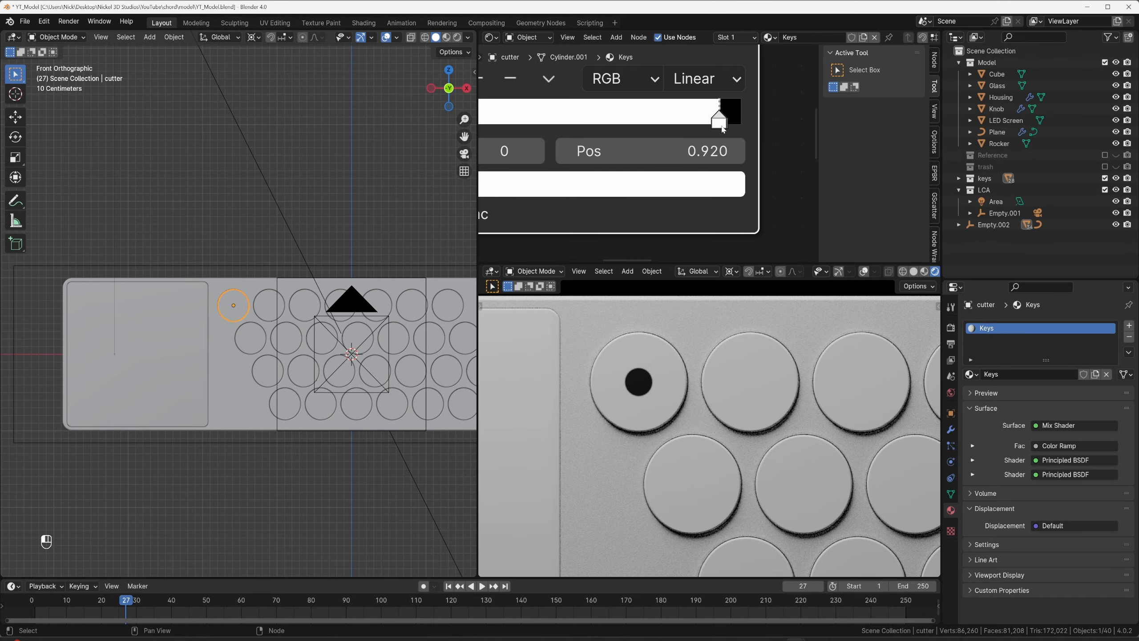
scroll(699, 351, "down", 5)
scroll(676, 408, "up", 6)
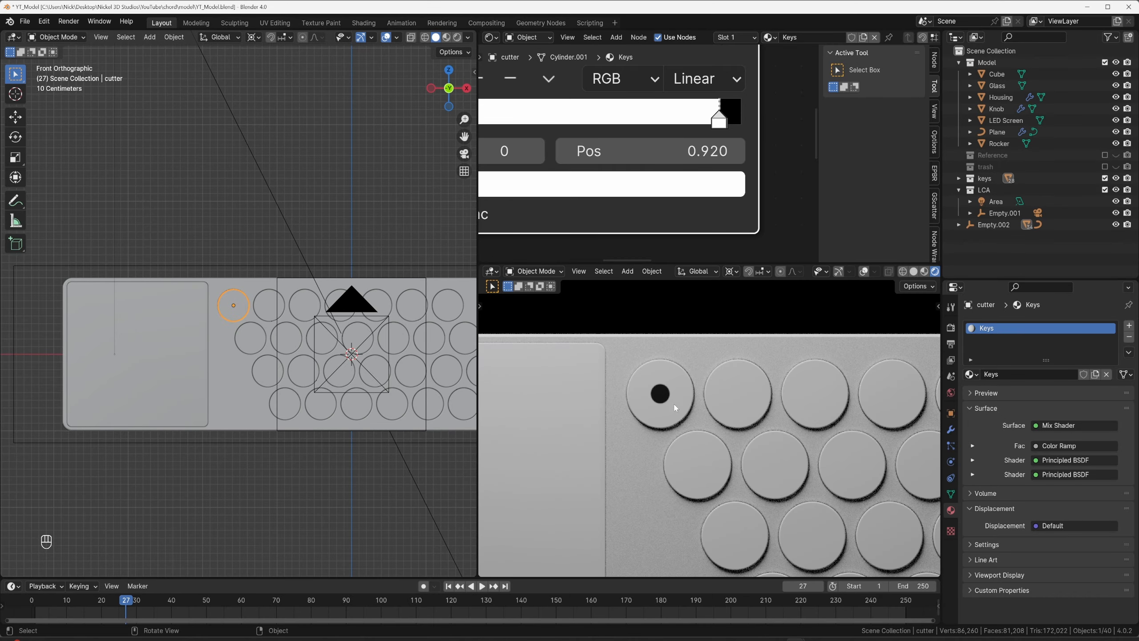
scroll(689, 359, "down", 4)
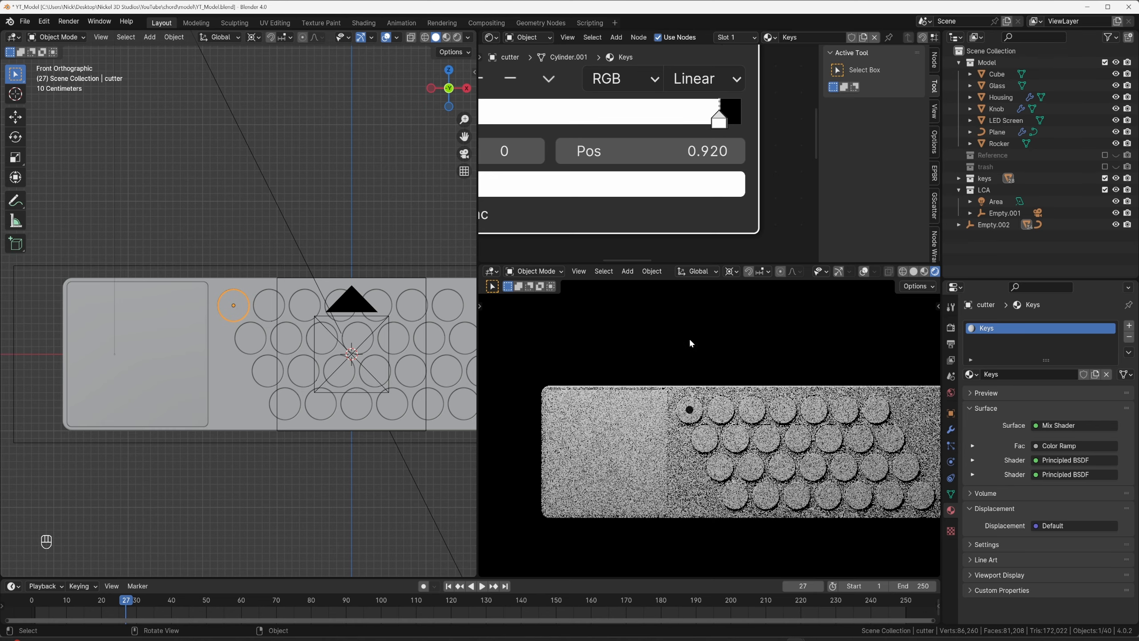
scroll(382, 305, "down", 3)
middle_click_drag(382, 306, 363, 260, "shift")
scroll(364, 265, "up", 2)
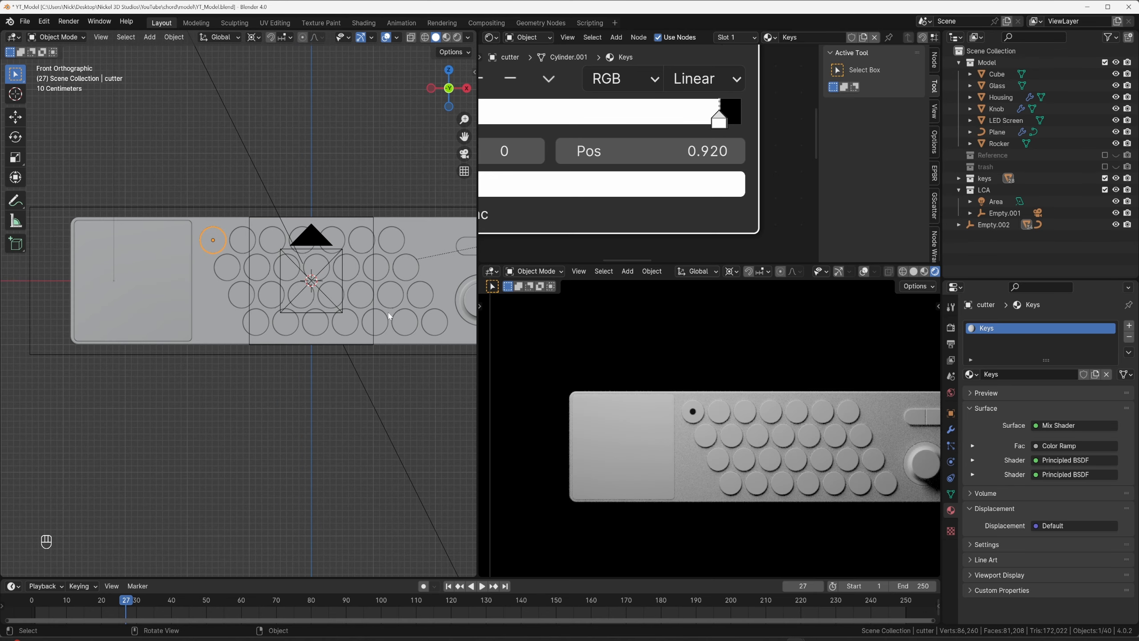
left_click(432, 324)
left_click(406, 321, "shift")
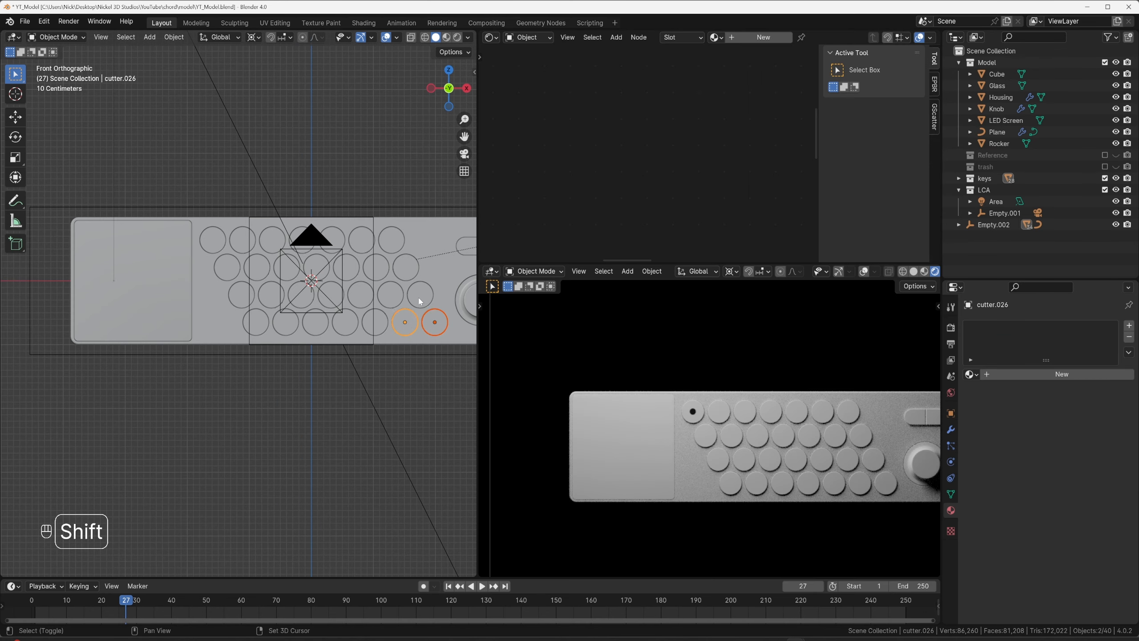
left_click(394, 243, "shift")
left_click(376, 268, "shift")
middle_click_drag(376, 268, 364, 254)
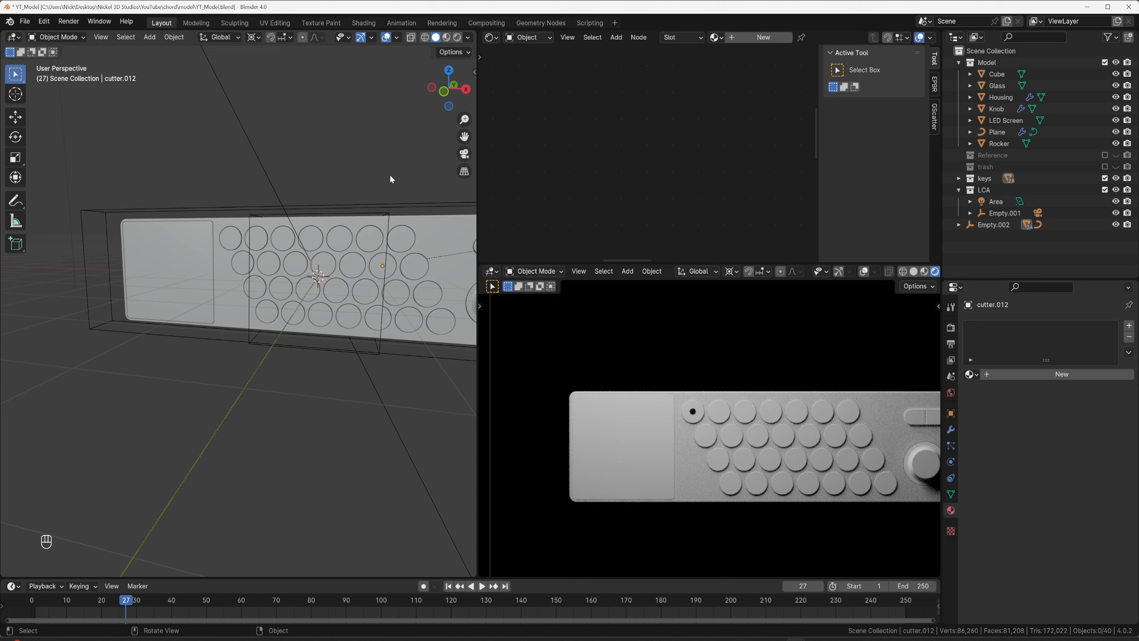
Select all keys from cutter to cutter.027 with cutter active and link its Keys material to the others.
left_click(959, 178)
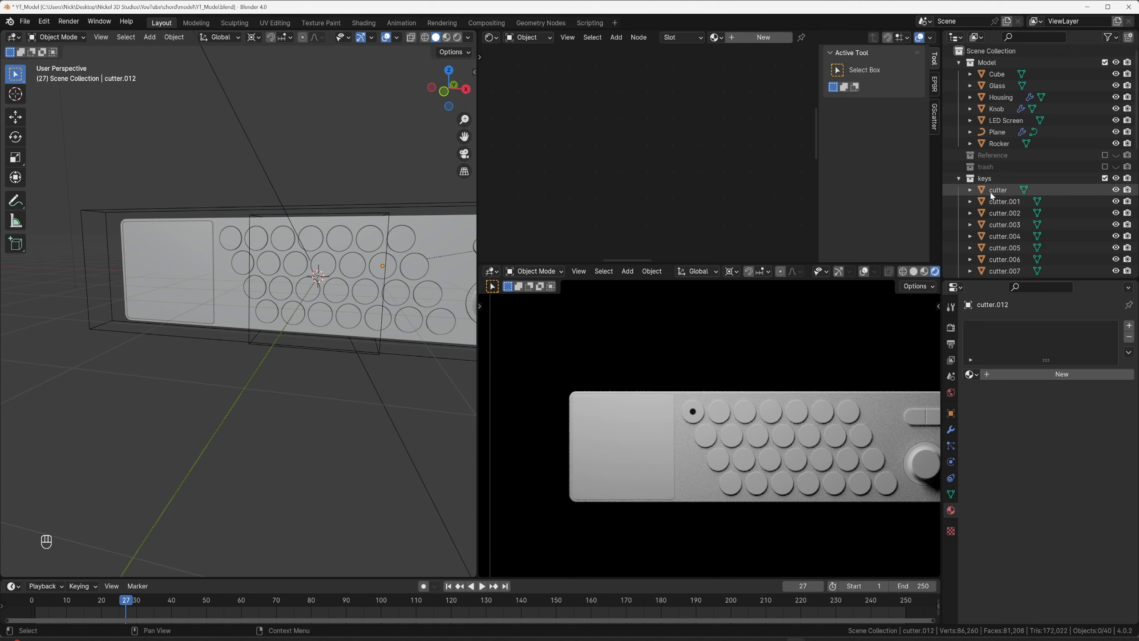
left_click(997, 190)
scroll(1005, 202, "down", 8)
left_click(1005, 220, "shift")
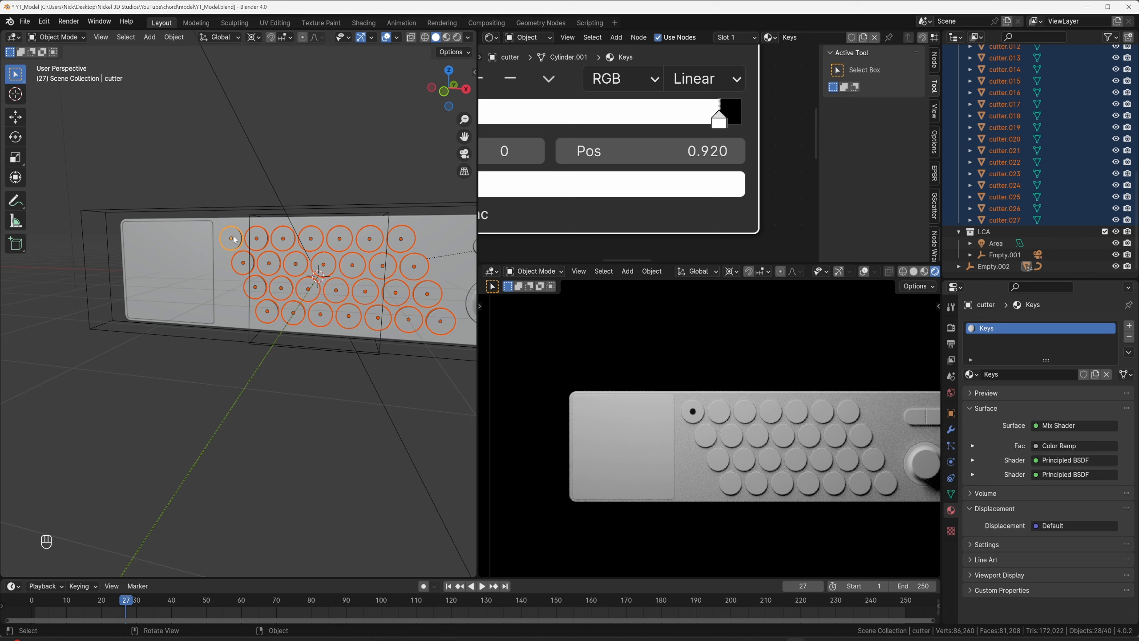
key("ctrl+l")
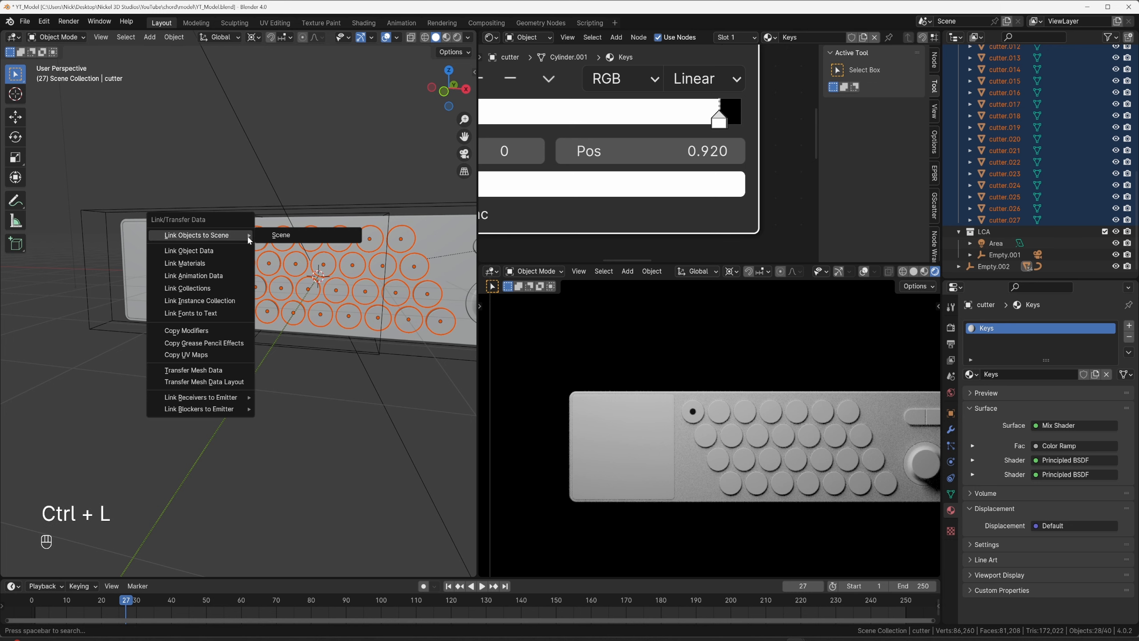
left_click(225, 263)
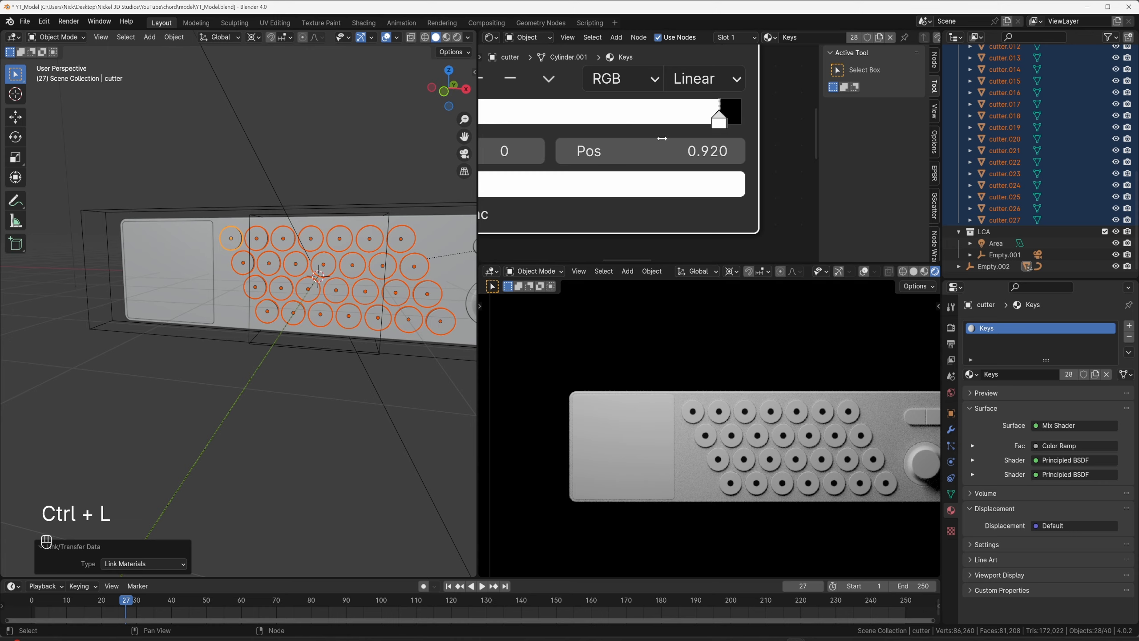
Set the Color Ramp's interpolation to Constant.
middle_click_drag(713, 133, 700, 141, "shift")
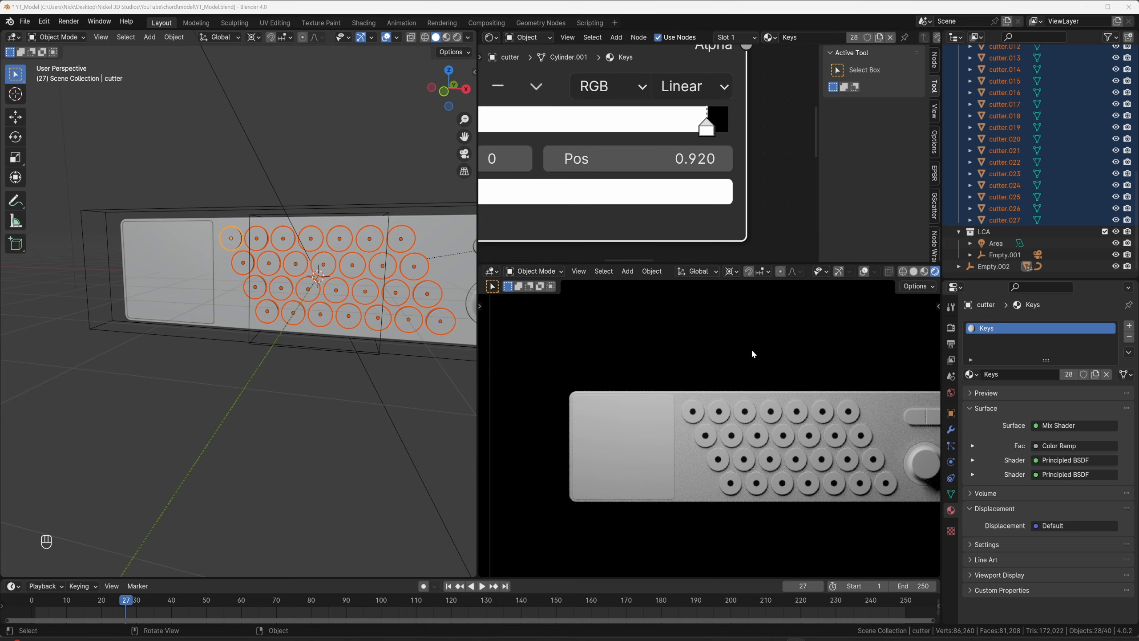
scroll(753, 355, "up", 6)
left_click(703, 88)
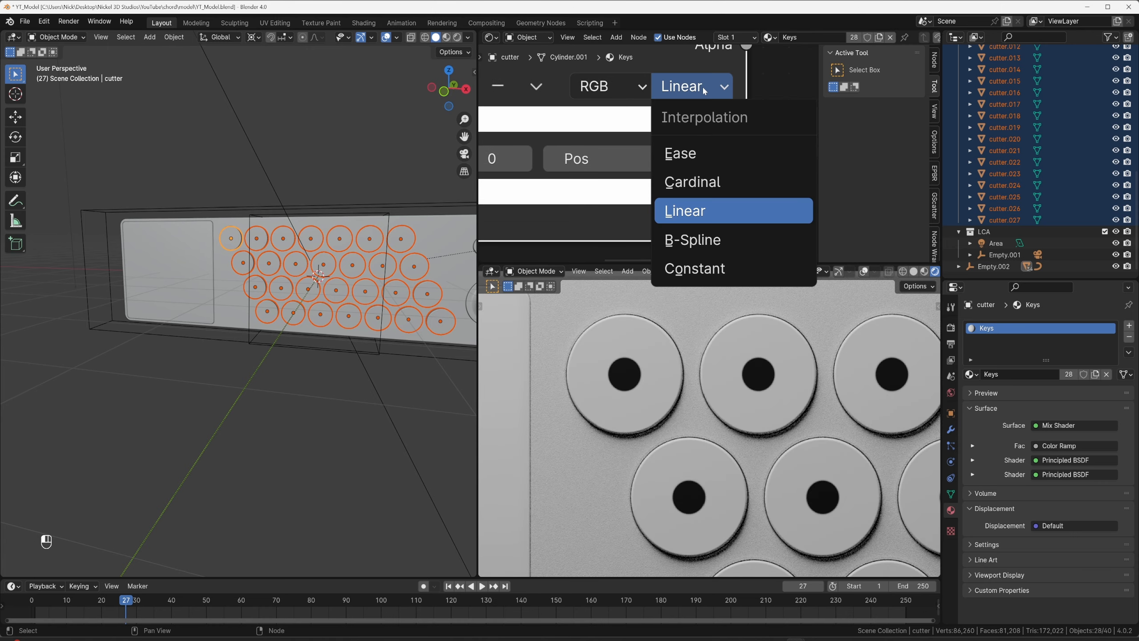
left_click(698, 268)
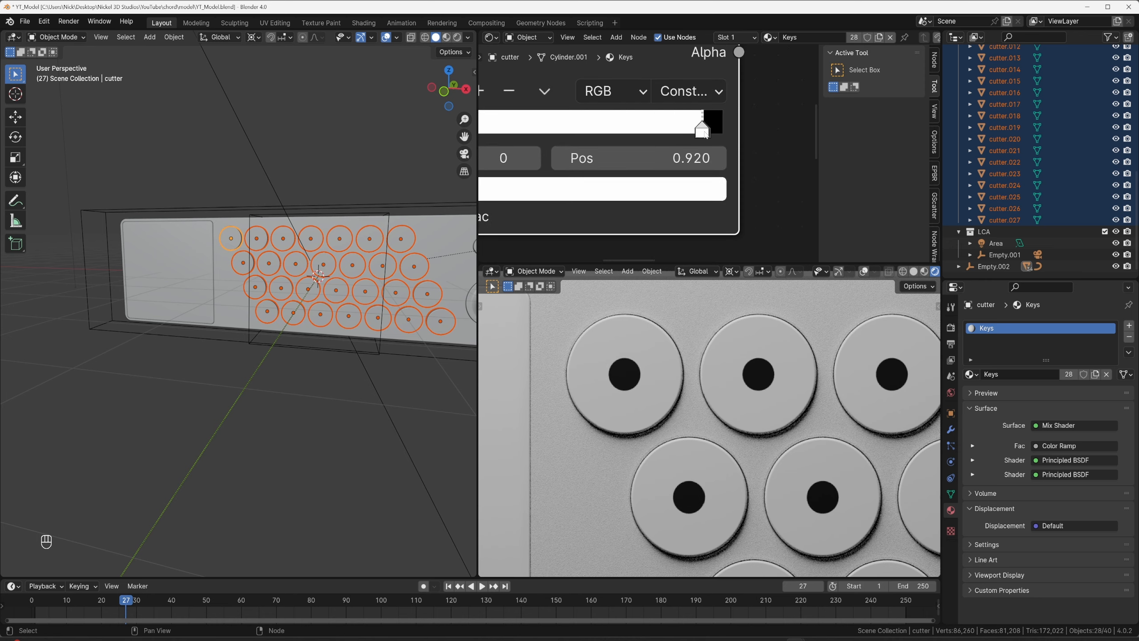
Shrink the key dots by moving the white stop to around mid-ramp and the black stop to 0.934.
left_click_drag(713, 130, 617, 132)
left_click_drag(702, 136, 666, 131)
left_click_drag(597, 131, 693, 141)
scroll(656, 142, "down", 2)
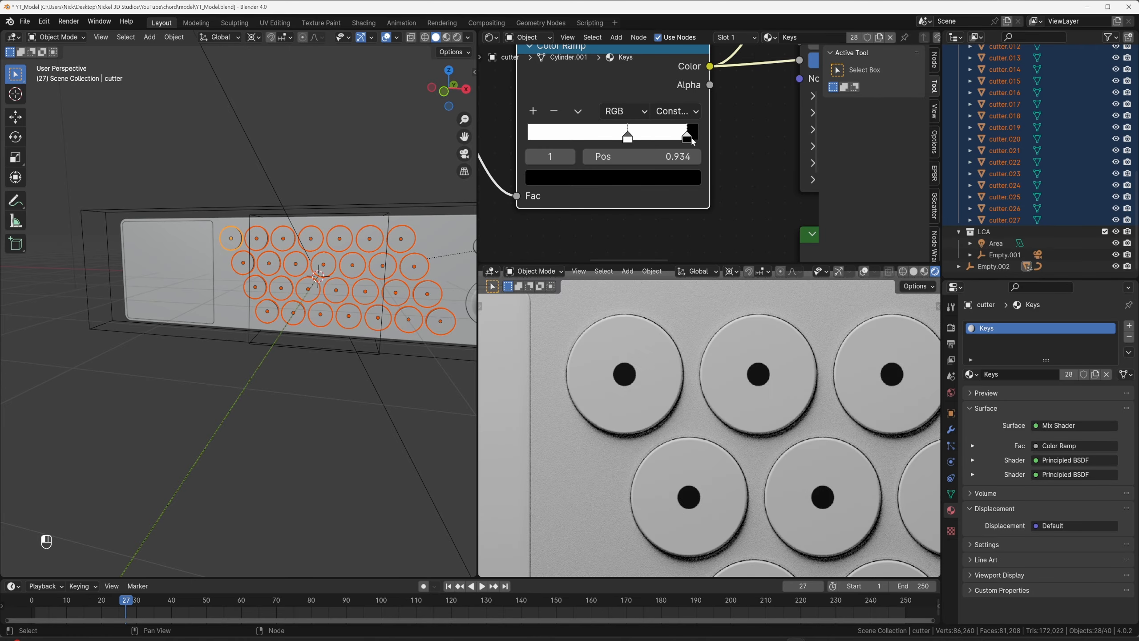
scroll(698, 377, "down", 4)
scroll(699, 376, "down", 2)
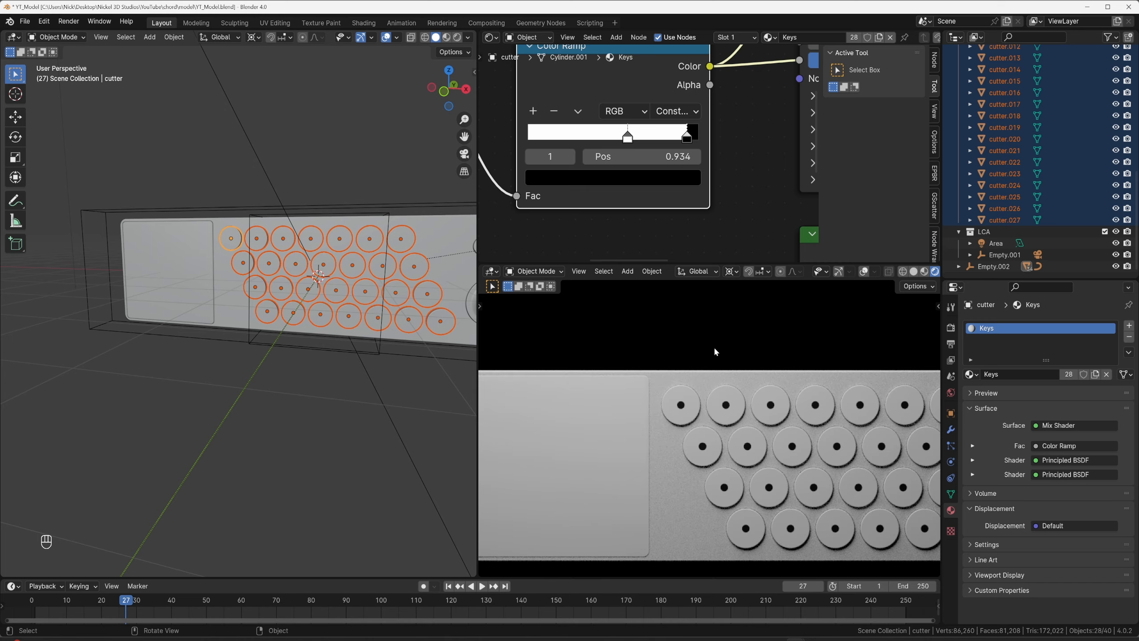
scroll(704, 160, "down", 3)
Lighten the Color Ramp's black stop slightly to a dark grey with a value of 0.014.
scroll(697, 157, "up", 2)
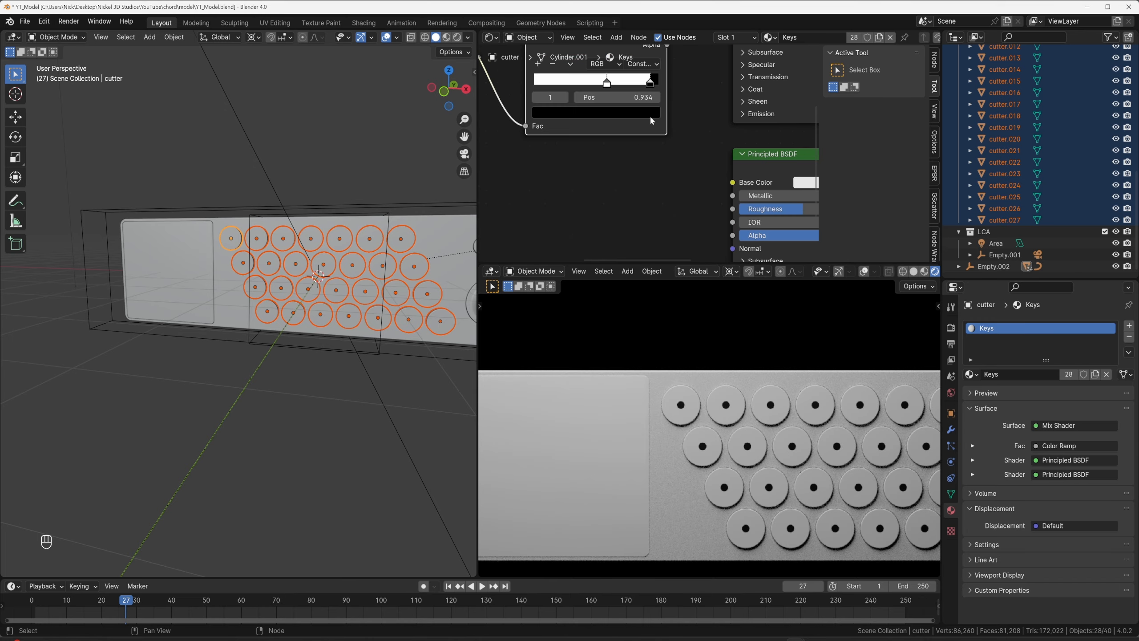
left_click(647, 116)
left_click_drag(649, 222, 650, 217)
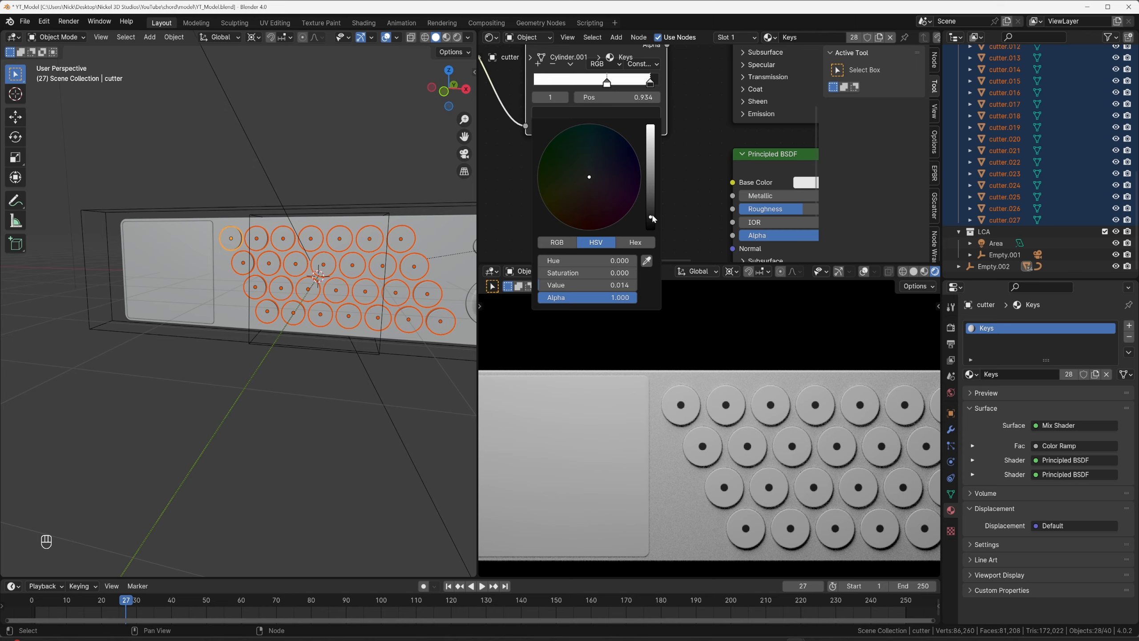
scroll(567, 346, "up", 10)
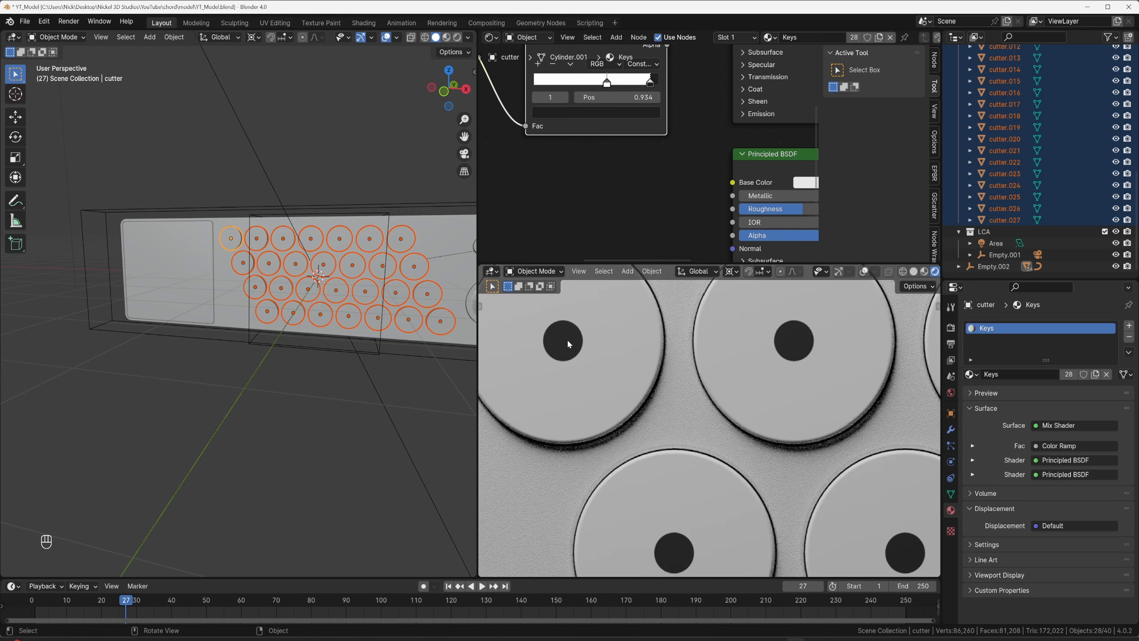
Set the base colour of the second Principled BSDF in the Keys material to bright red.
middle_click_drag(679, 155, 610, 213)
scroll(633, 132, "down", 7)
middle_click_drag(633, 132, 614, 128)
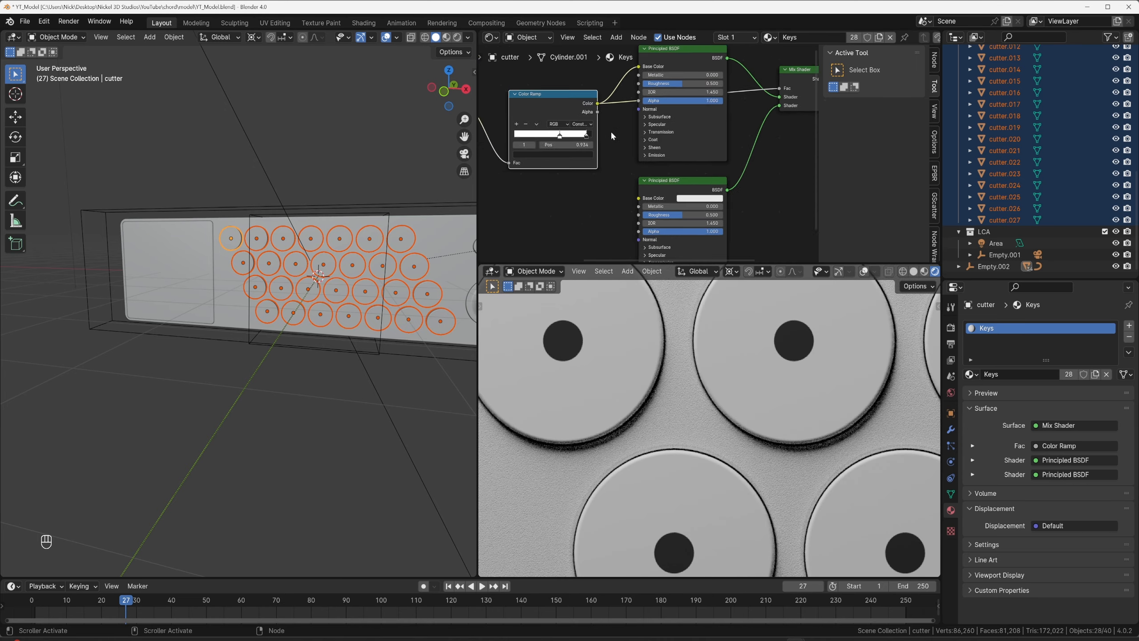
scroll(609, 148, "down", 5)
middle_click_drag(604, 193, 609, 164)
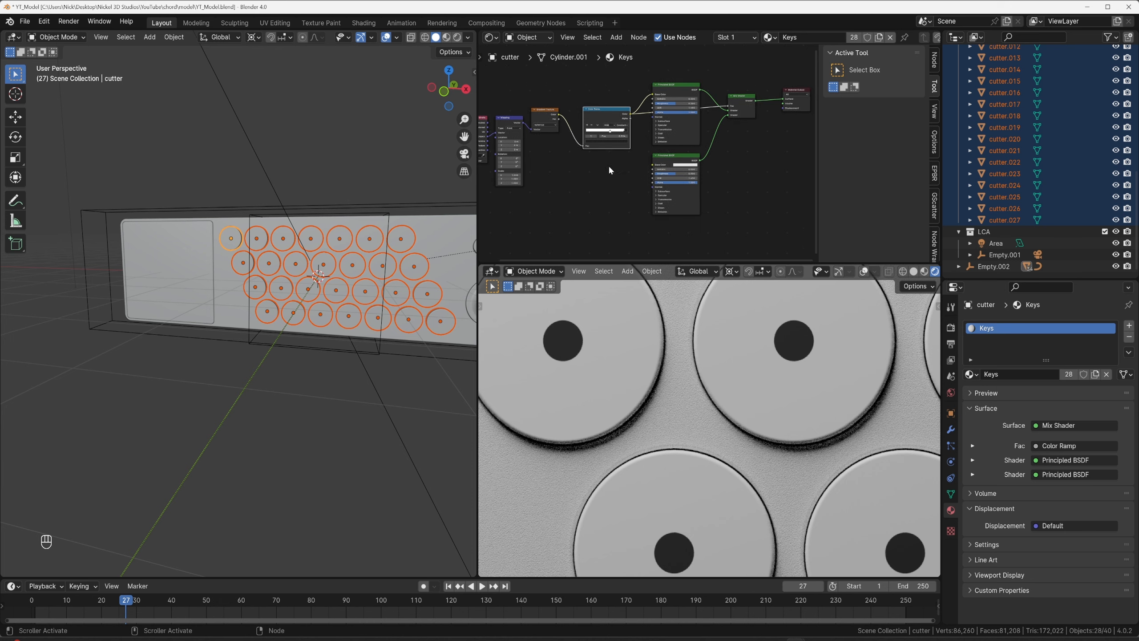
left_click(698, 167)
left_click(708, 127)
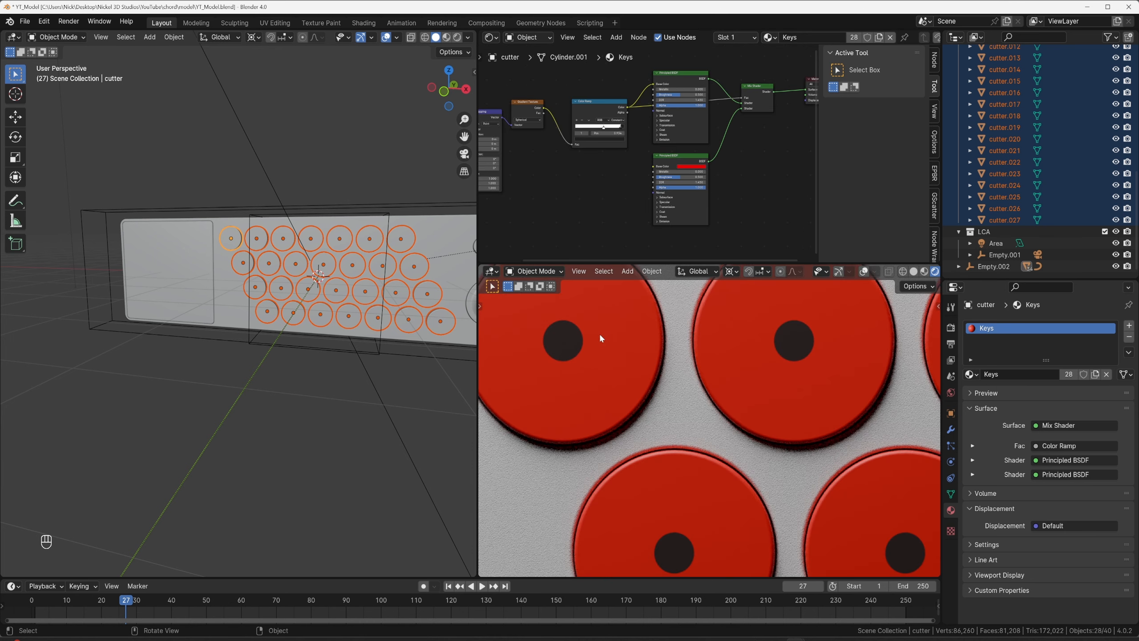
scroll(636, 350, "down", 3)
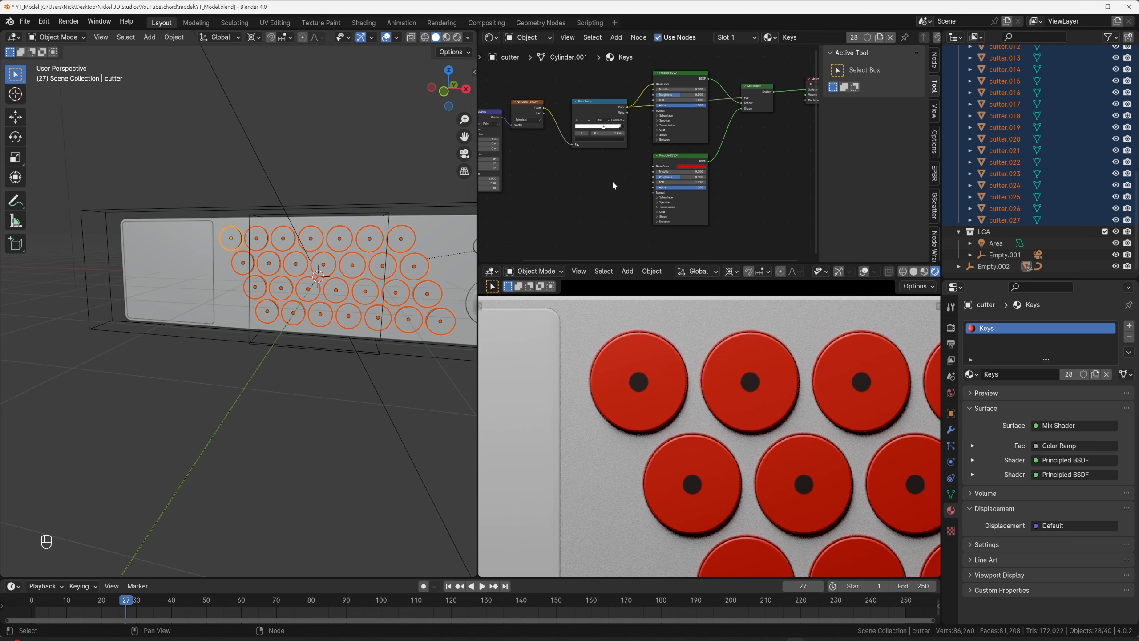
Change the second Principled BSDF's base colour to a pale, desaturated pink.
scroll(614, 184, "up", 2)
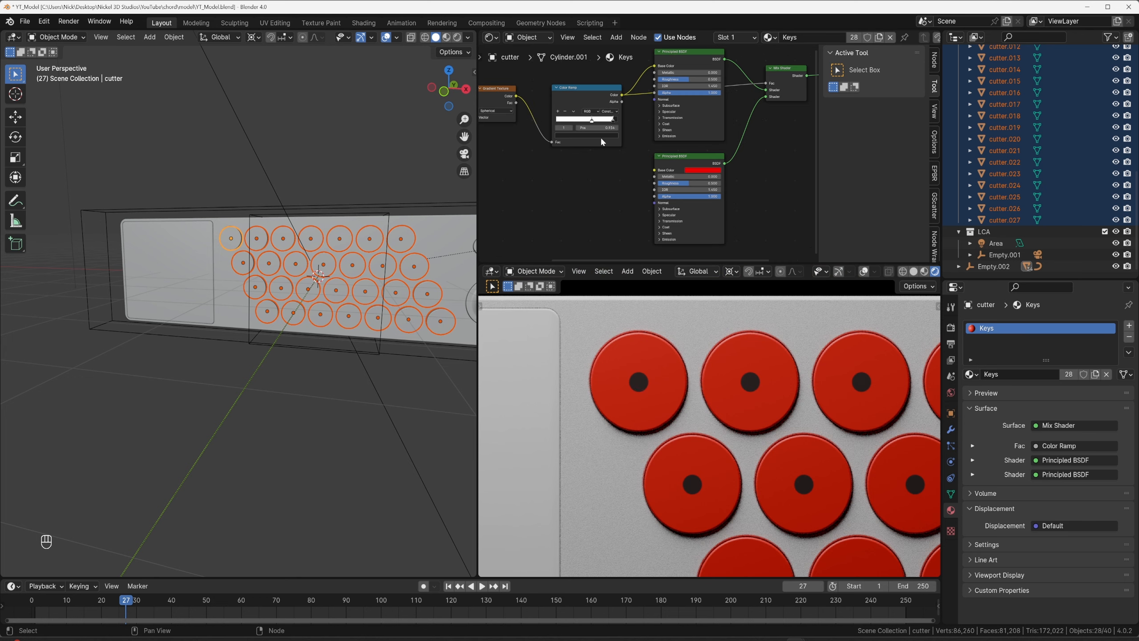
left_click(679, 58)
scroll(647, 399, "up", 5)
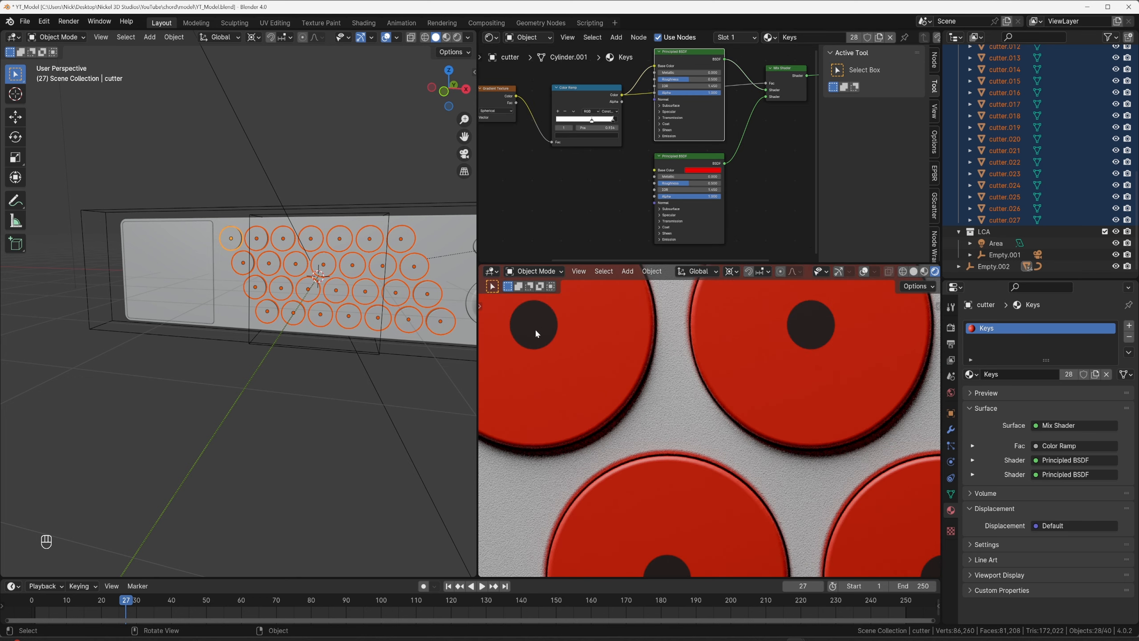
left_click(698, 171)
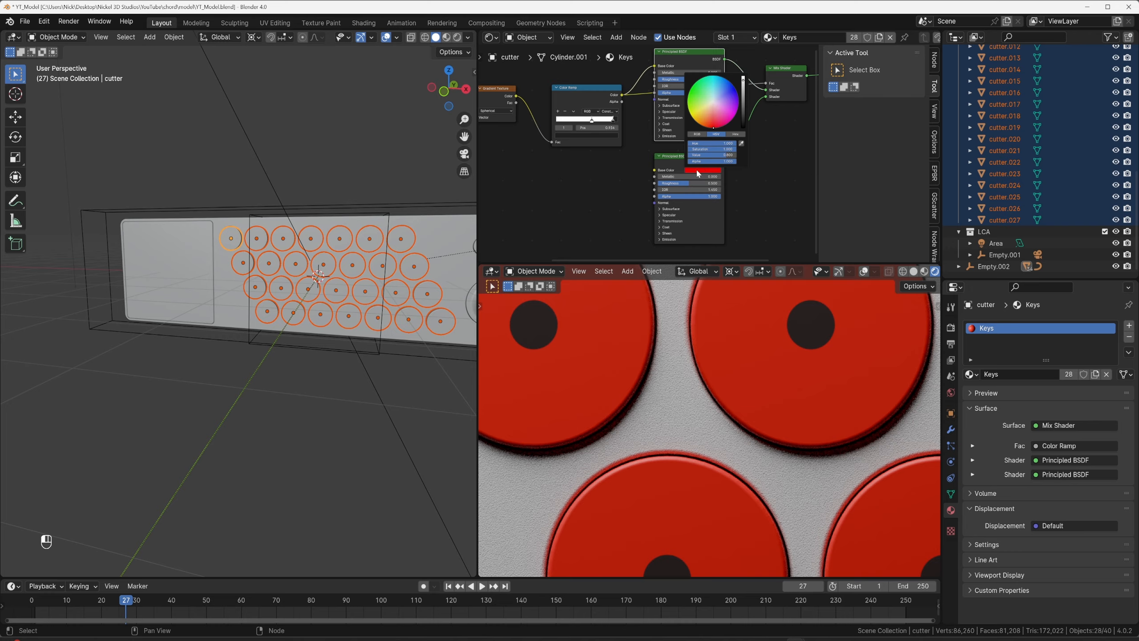
left_click_drag(731, 150, 714, 149)
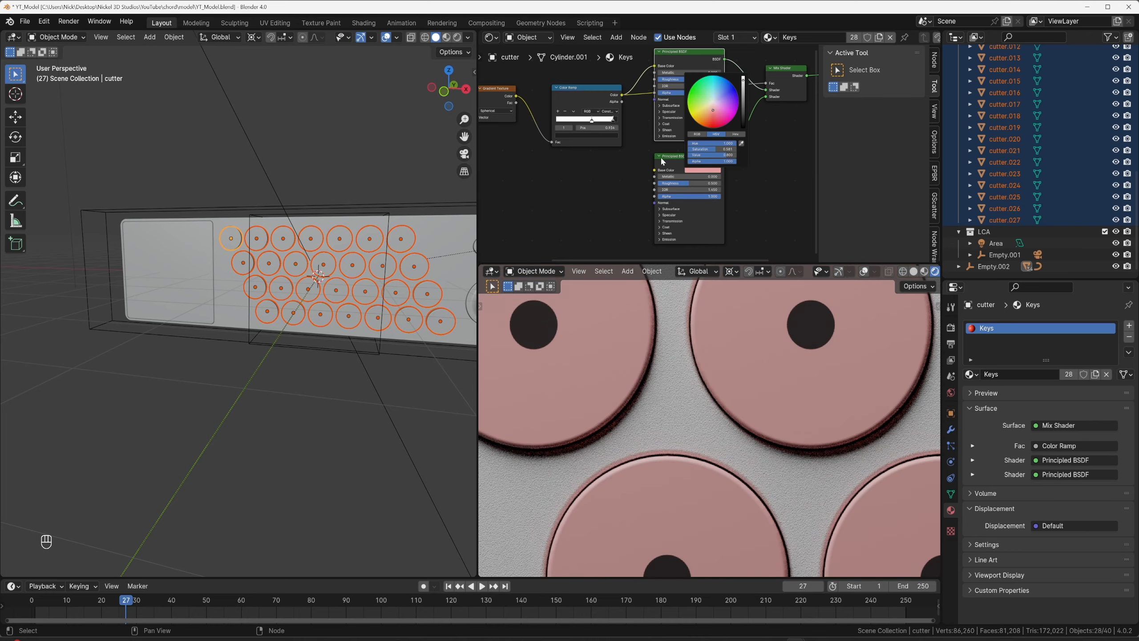
Raise the metallic value on both Principled BSDF nodes of the Keys material.
mouse_move(686, 72)
left_mouse_down()
mouse_move(667, 72)
mouse_move(706, 72)
left_mouse_up()
left_click_drag(686, 176, 704, 176)
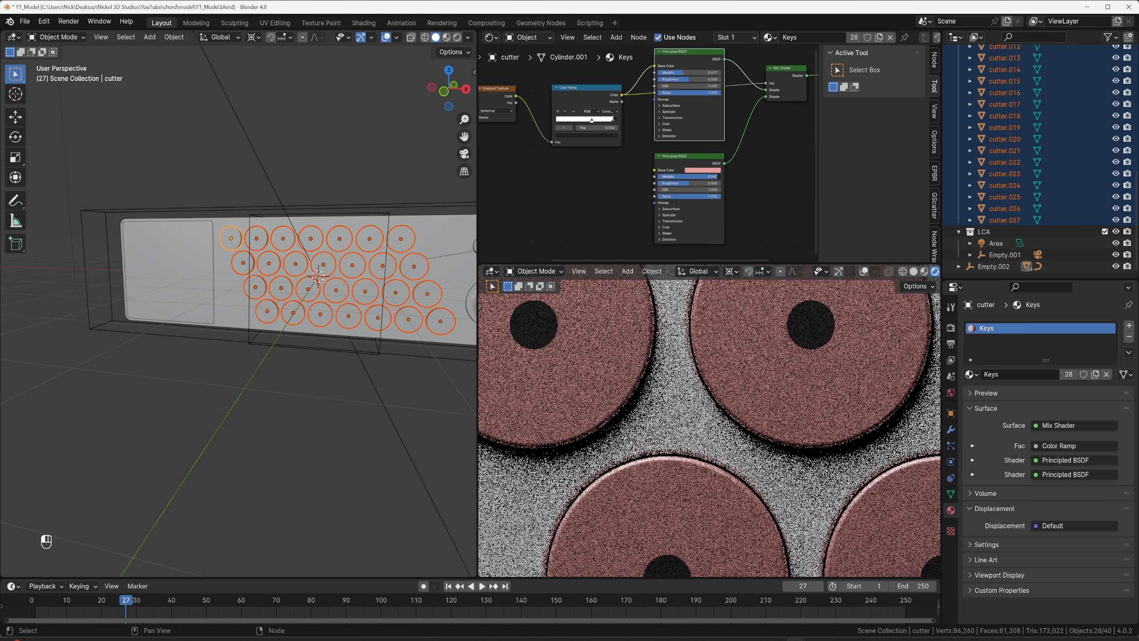
scroll(628, 155, "down", 5)
middle_click_drag(620, 164, 666, 142)
scroll(674, 134, "down", 2)
scroll(685, 317, "down", 5)
middle_click_drag(662, 376, 702, 397, "shift")
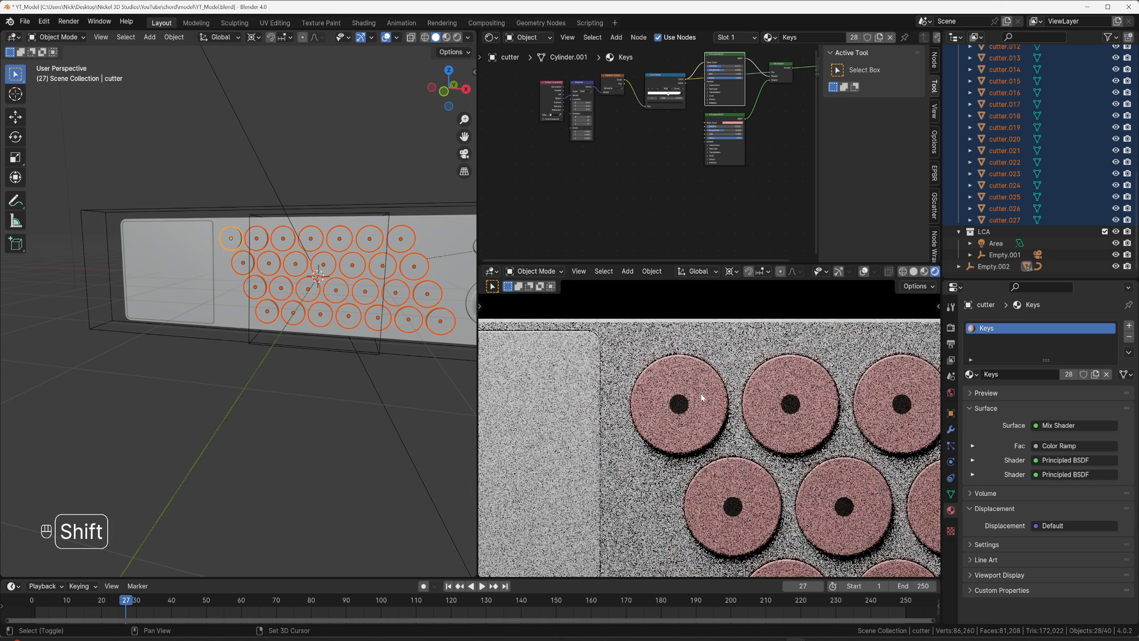
Add a Noise Texture node below the existing texture nodes of the Keys material.
scroll(702, 397, "up", 3)
middle_click_drag(625, 182, 634, 198, "shift")
key("shift+a")
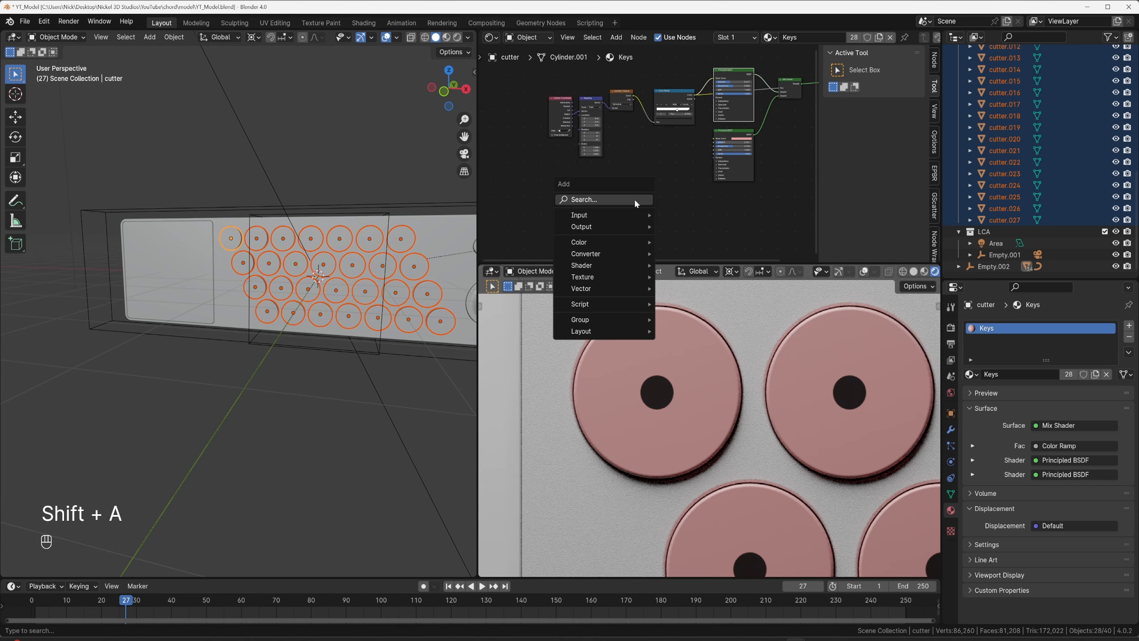
type("no")
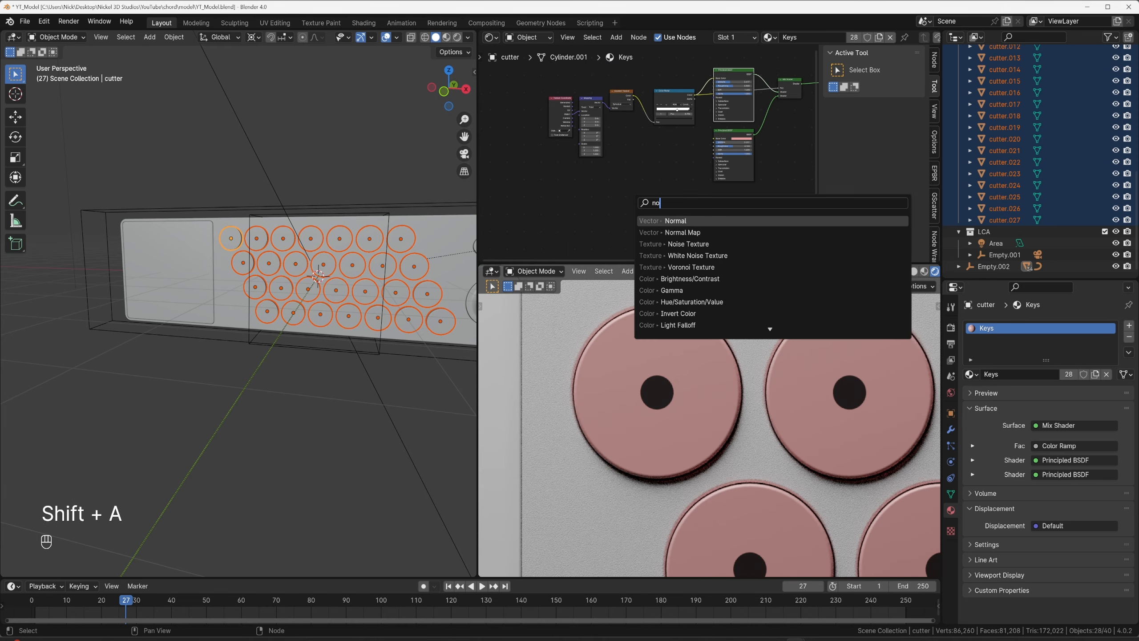
key("Down")
key("Down")
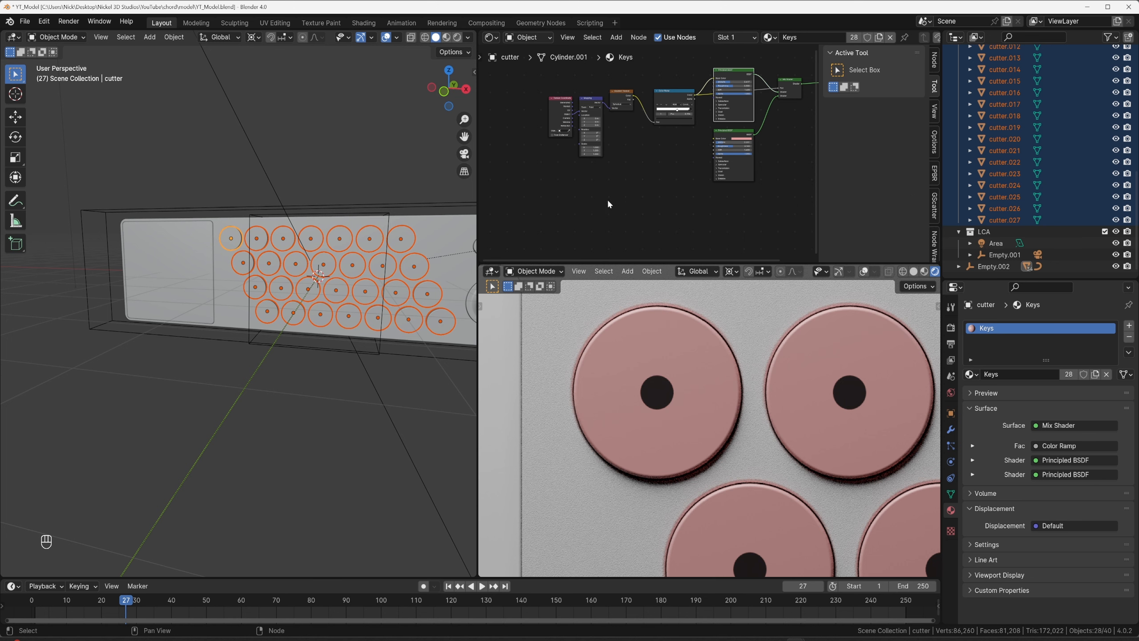
key("q")
left_click(593, 226)
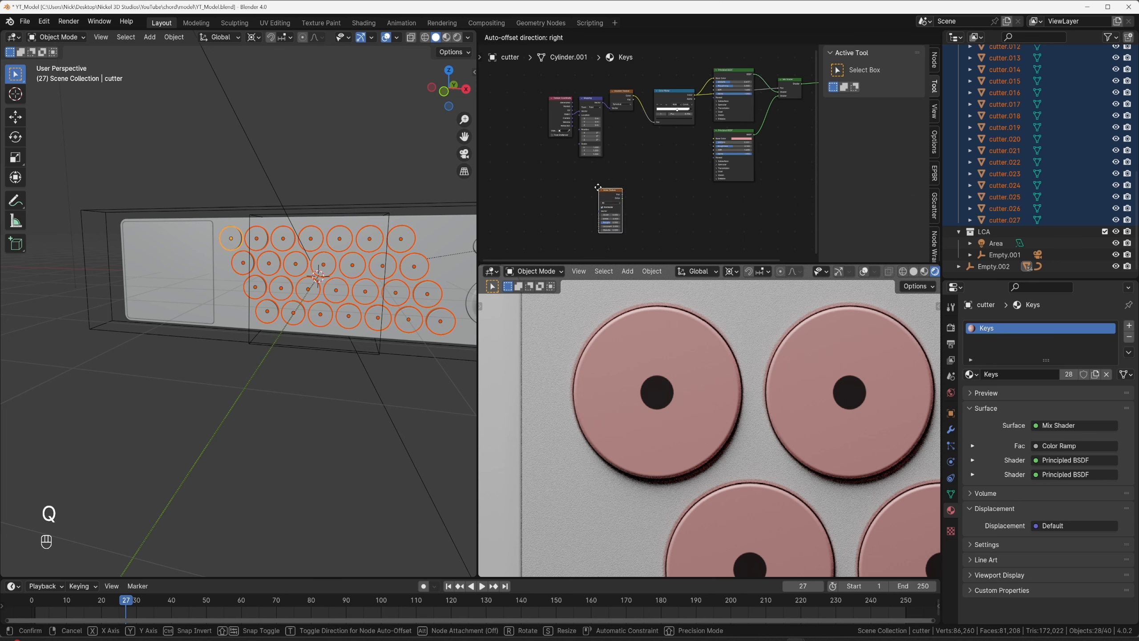
left_click(597, 187)
scroll(630, 180, "up", 2)
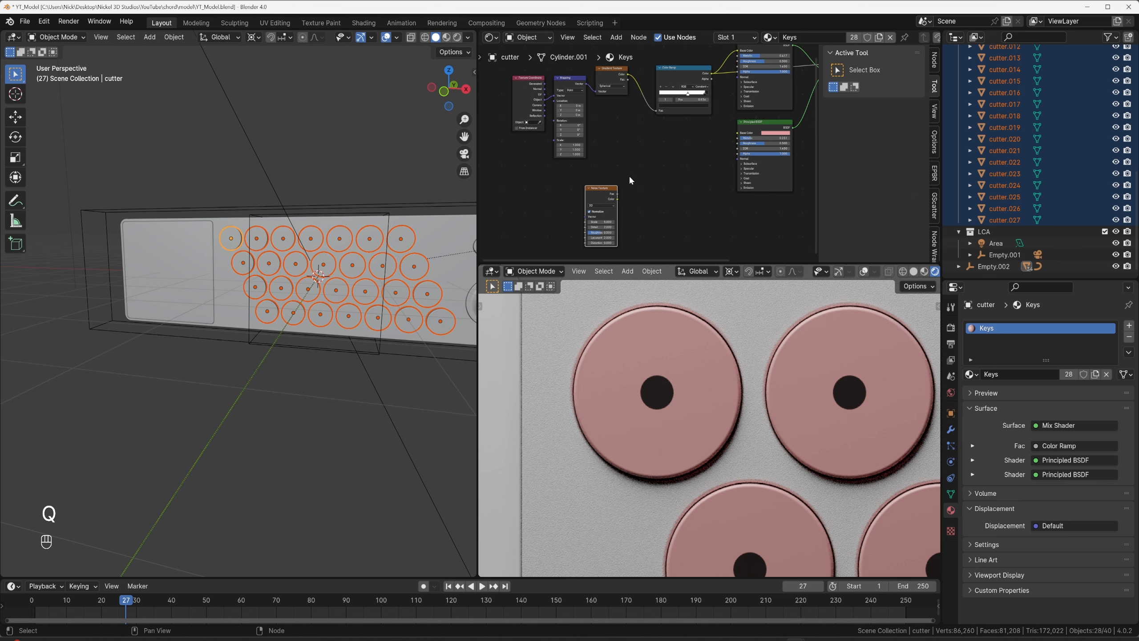
Duplicate the Mapping node, place the copy beside the Noise Texture and try to link the two.
left_click(572, 86)
key("shift+d")
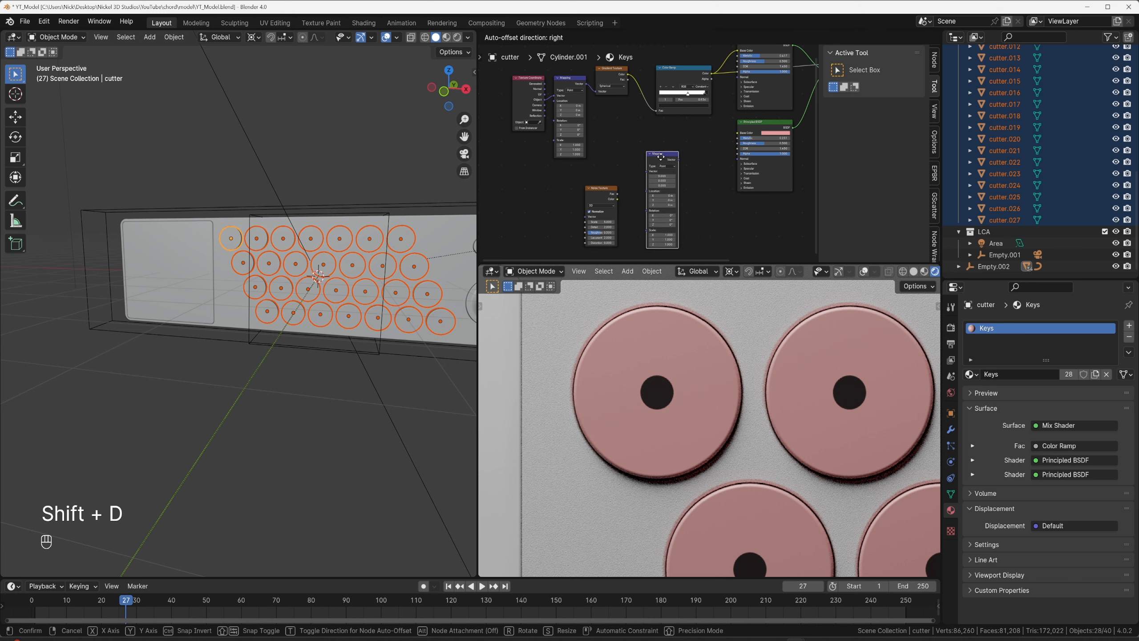
left_click(644, 163)
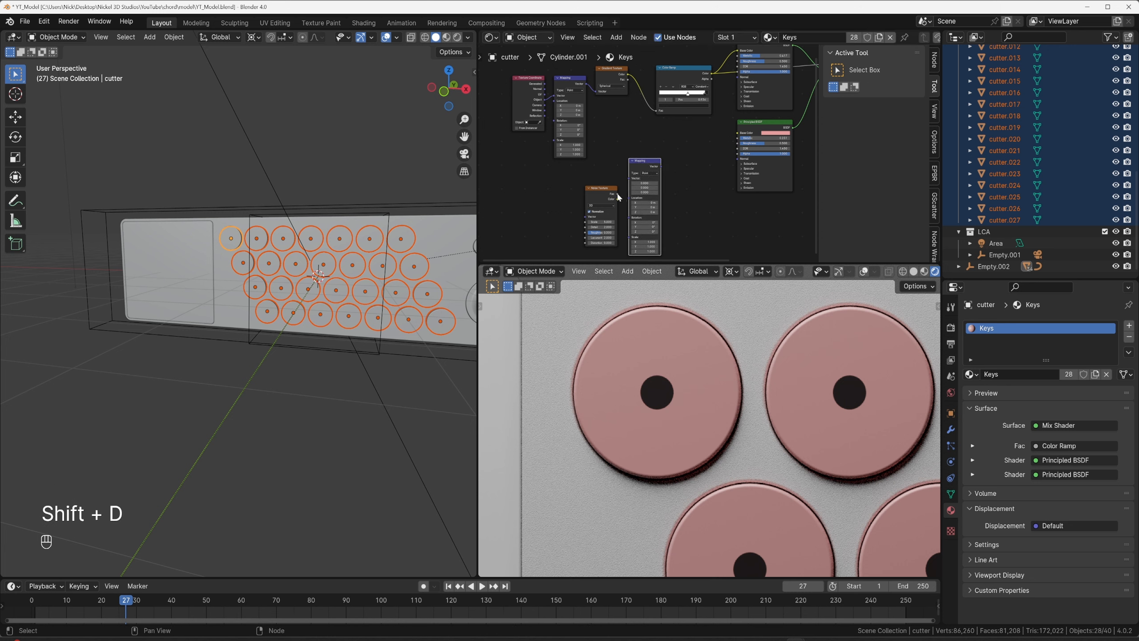
left_click_drag(618, 195, 628, 188)
key("Escape")
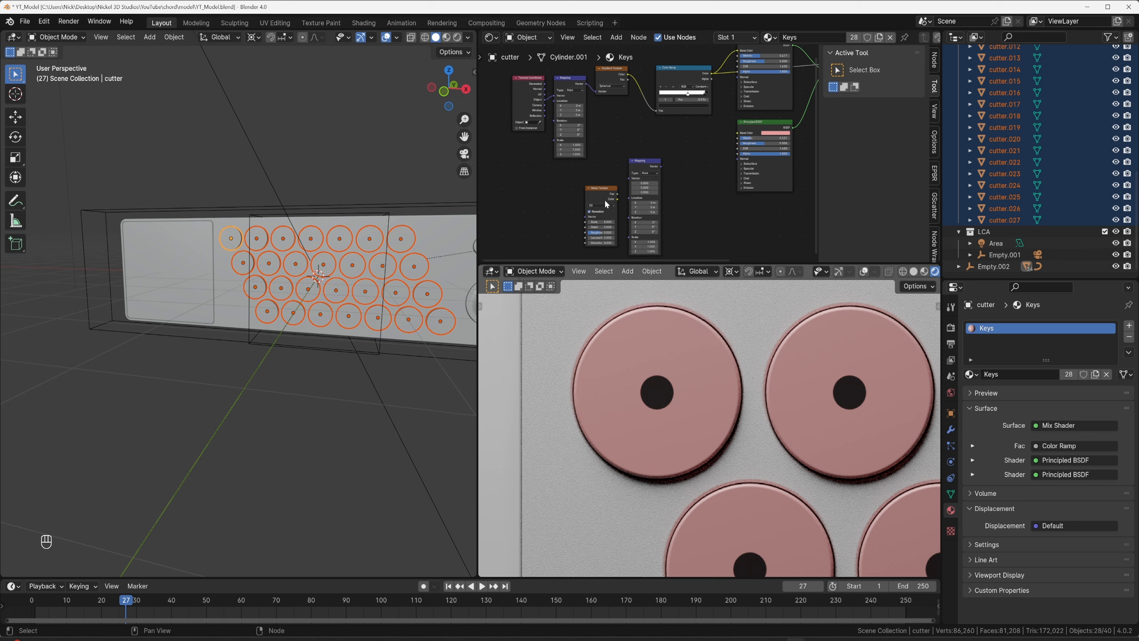
Delete the new Noise Texture node and the duplicated Mapping node.
key("x")
left_click(633, 170)
key("x")
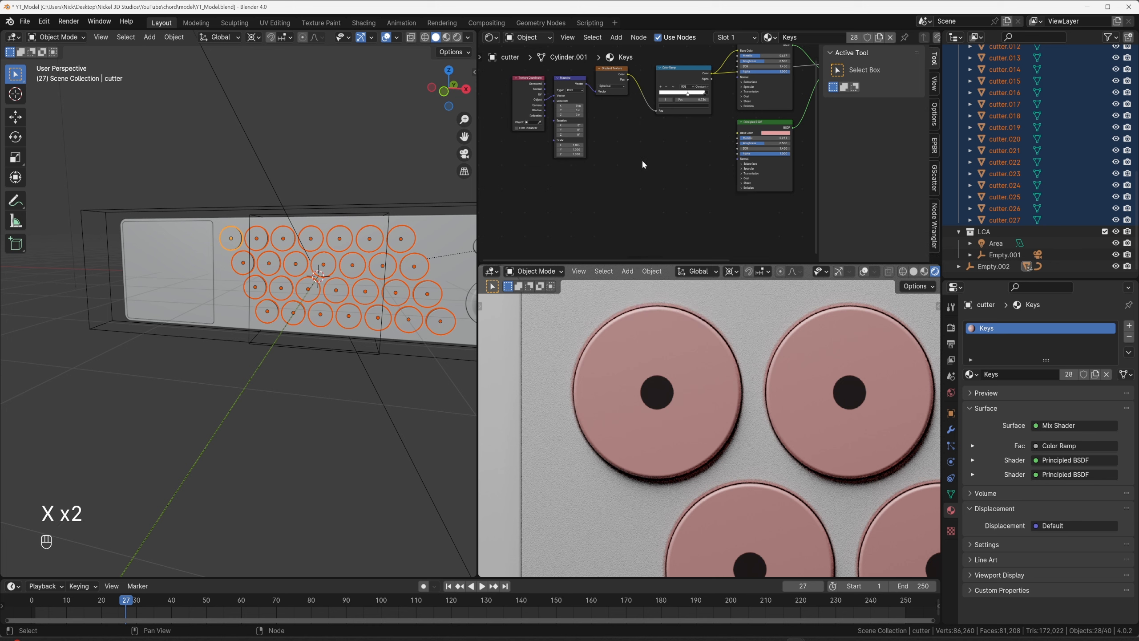
Add a Noise Texture node with its own linked Texture Coordinate and Mapping nodes below the second Principled BSDF's inputs.
key("q")
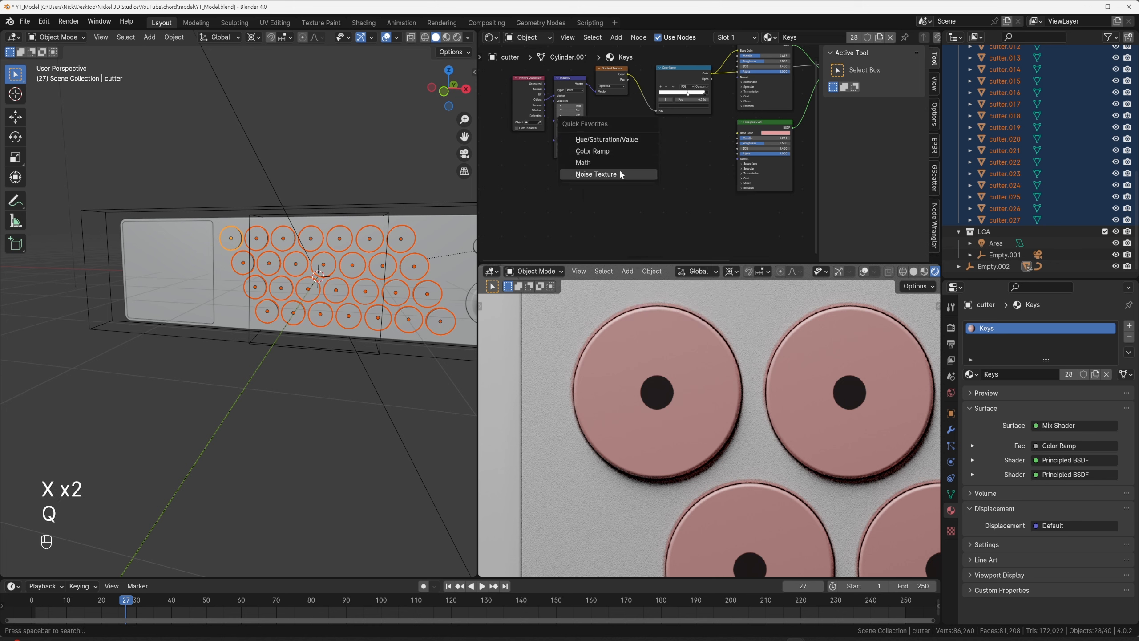
left_click(633, 176)
left_click(632, 175)
key("ctrl+y")
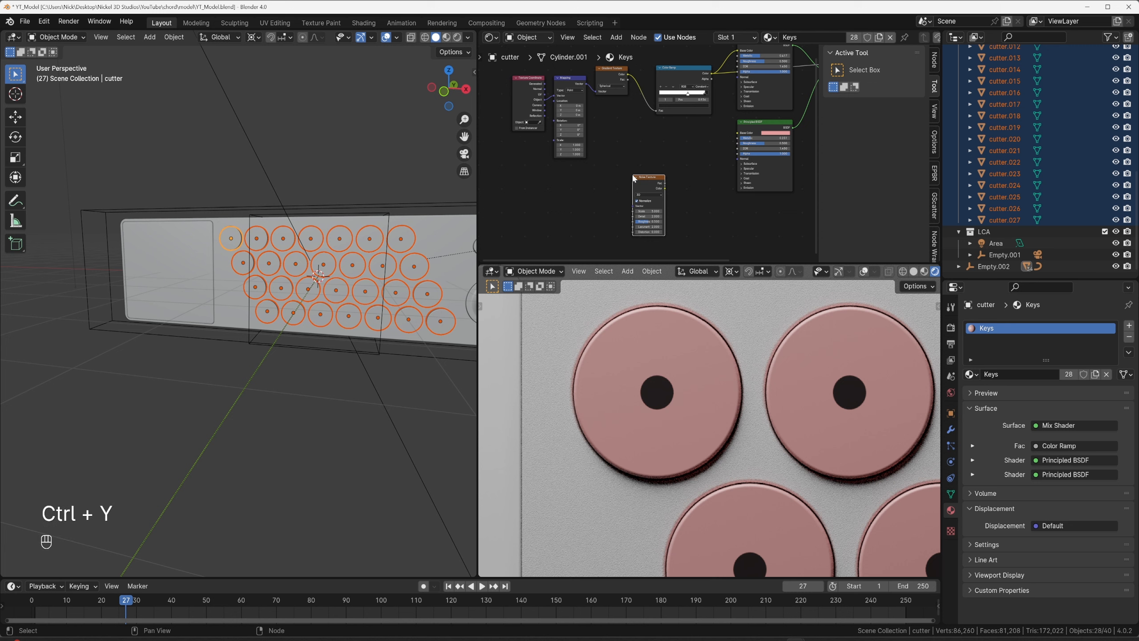
key("ctrl+t")
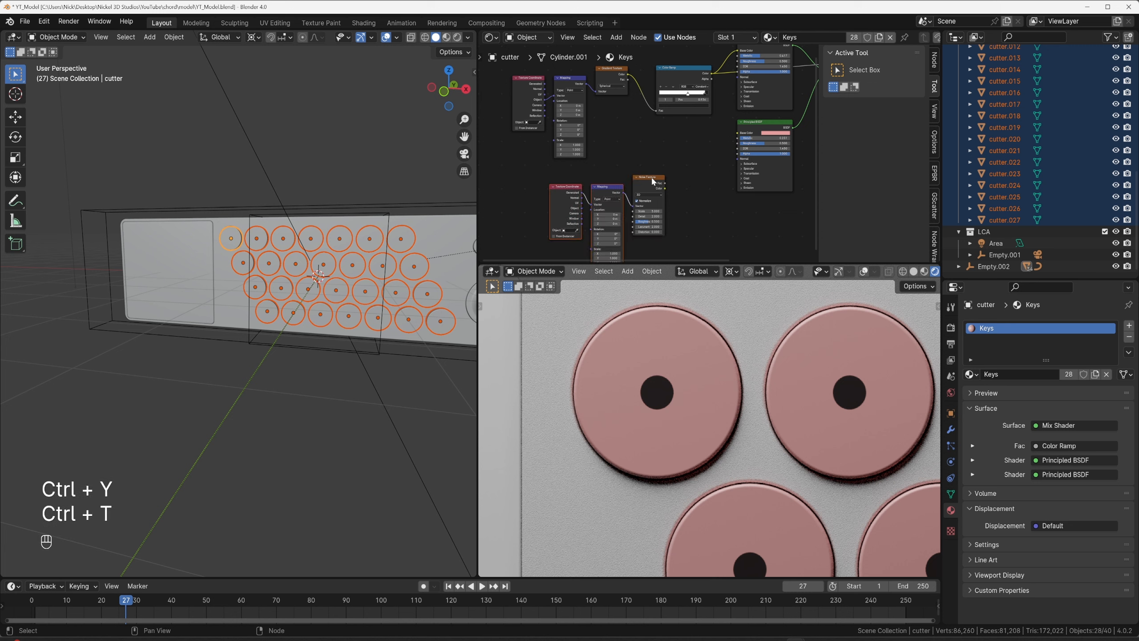
Feed the noise's Fac output into the Height of a new Bump node and link it to the second Principled BSDF's Normal.
left_click_drag(633, 165, 662, 177)
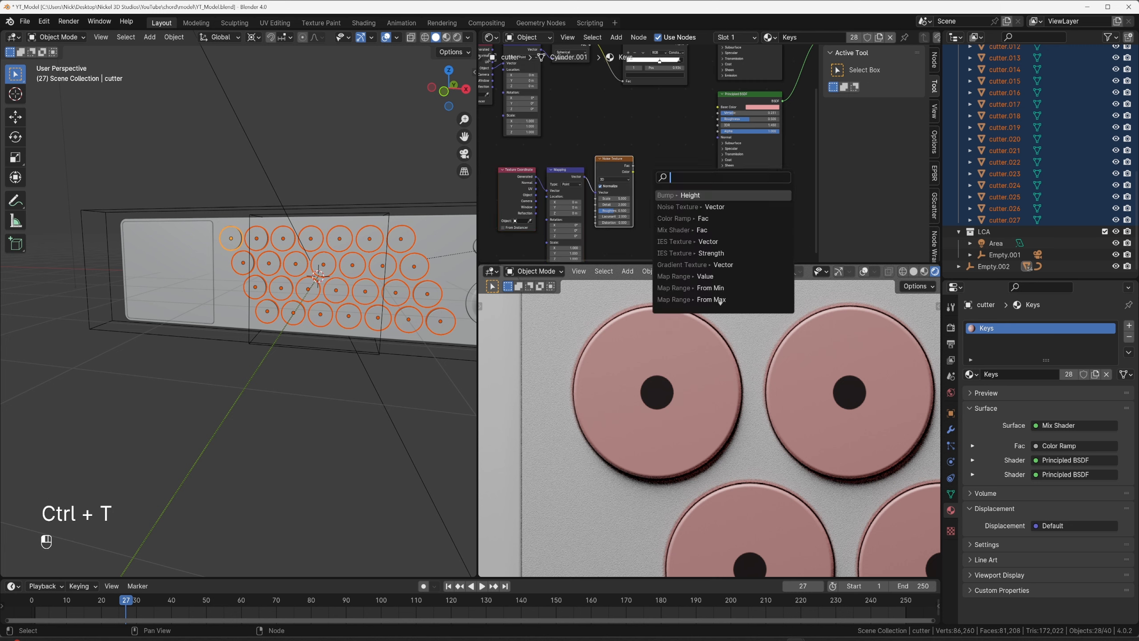
type("q")
key("BackSpace")
type("b")
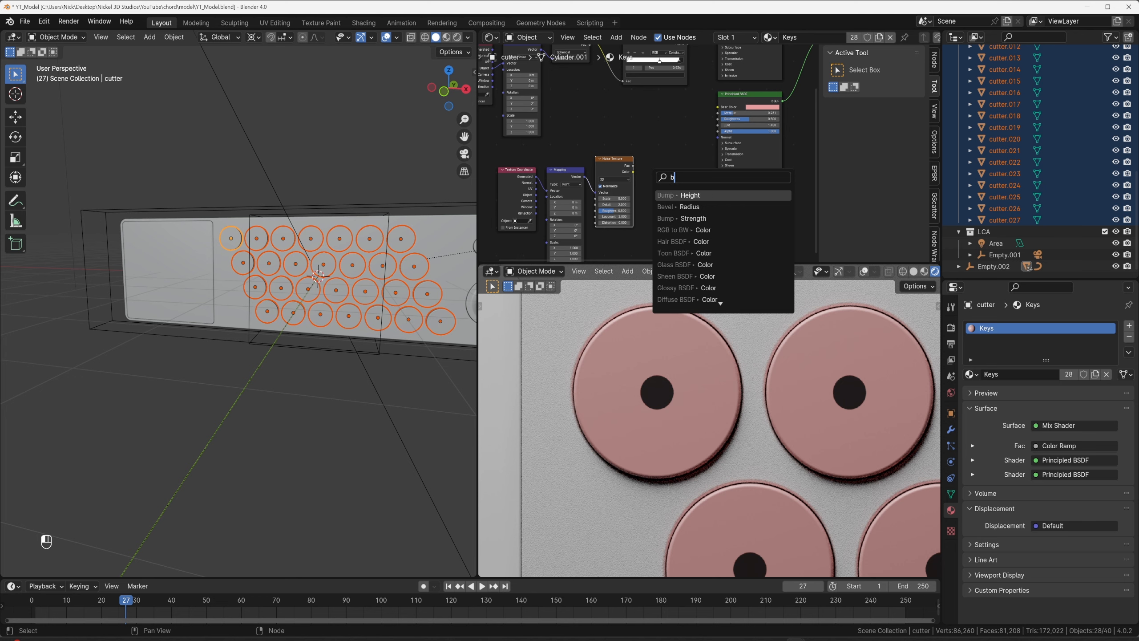
key("Return")
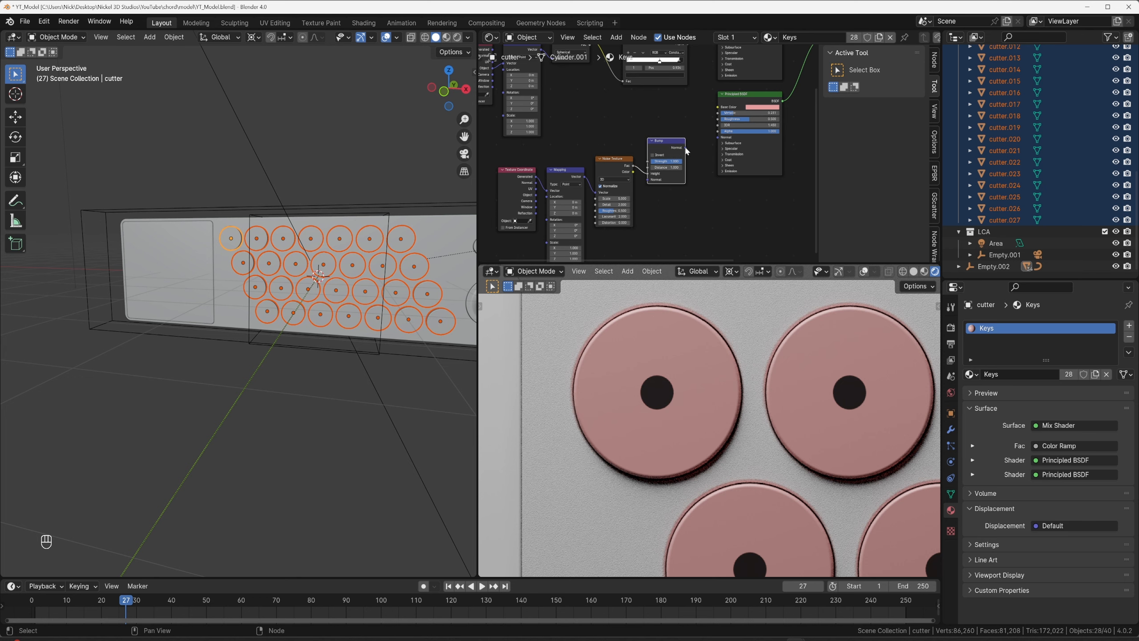
left_click_drag(685, 148, 718, 138)
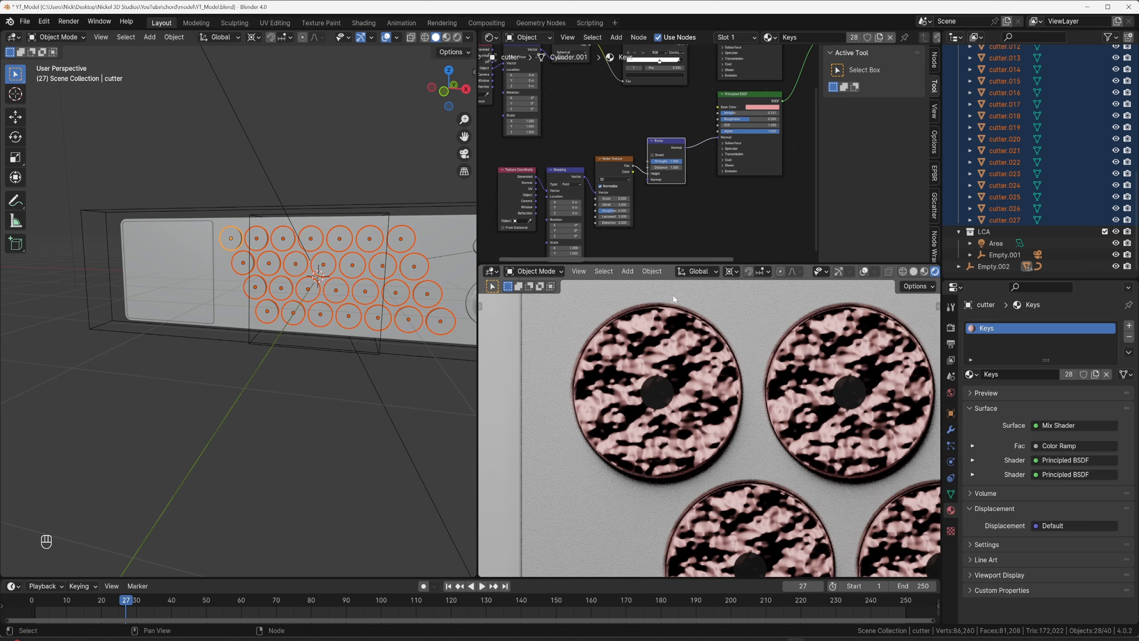
Greatly increase the Noise Texture's scale to give the keys a very fine surface grain.
scroll(672, 352, "up", 5)
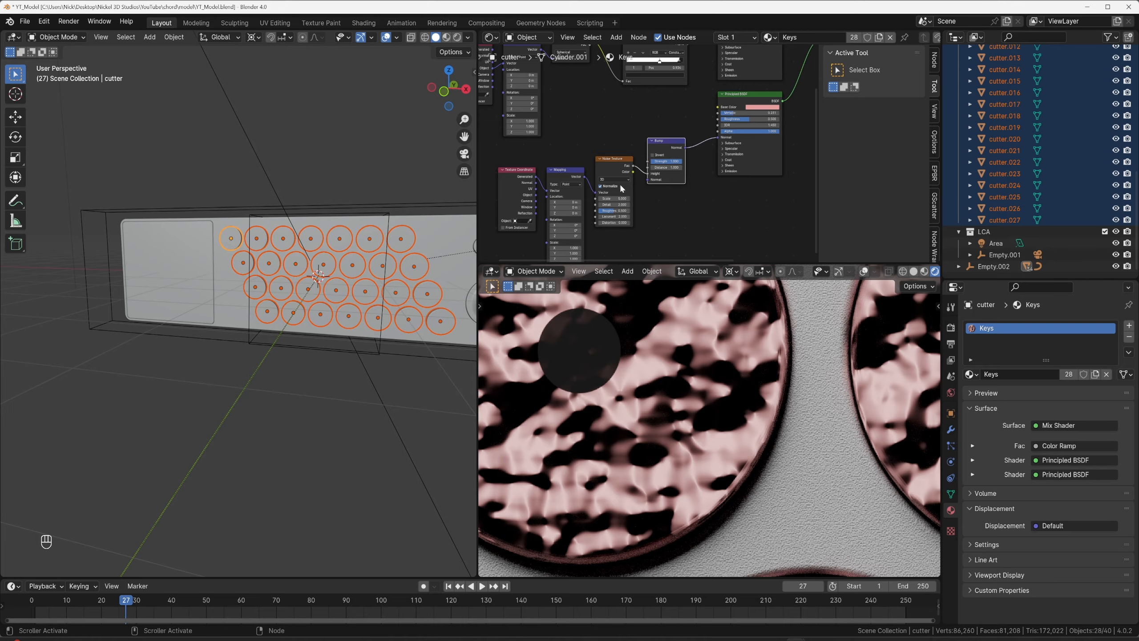
left_click_drag(615, 199, 731, 198)
left_click(614, 198)
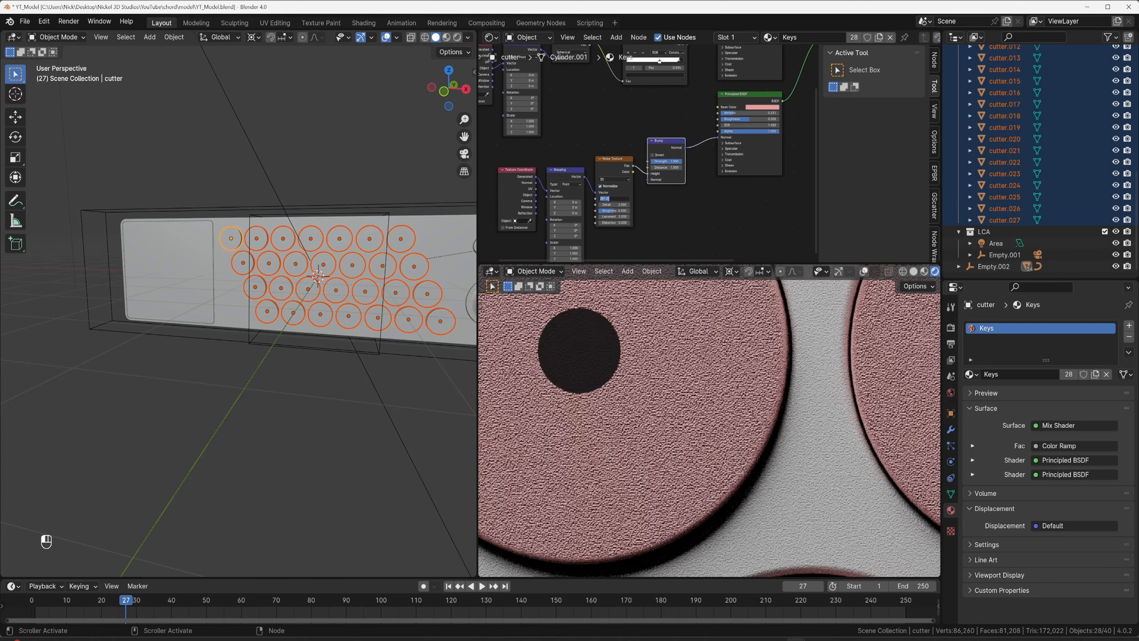
key("Return")
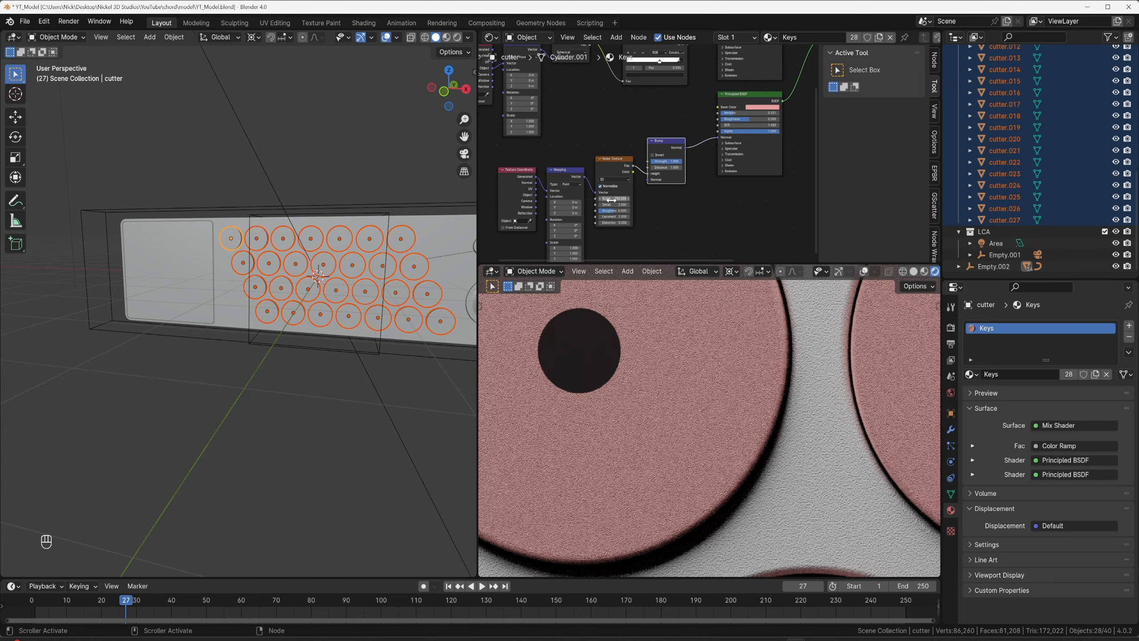
Desaturate the second Principled BSDF's base colour to a neutral near-white.
left_click(760, 111)
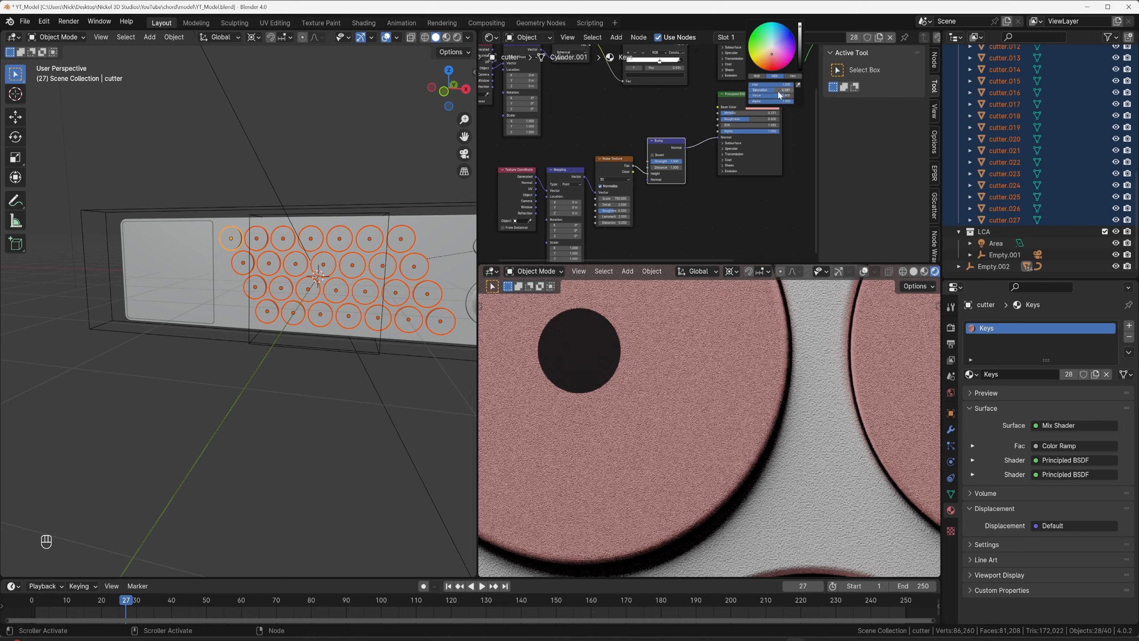
left_click_drag(782, 95, 762, 95)
scroll(690, 197, "down", 1)
scroll(673, 332, "down", 4)
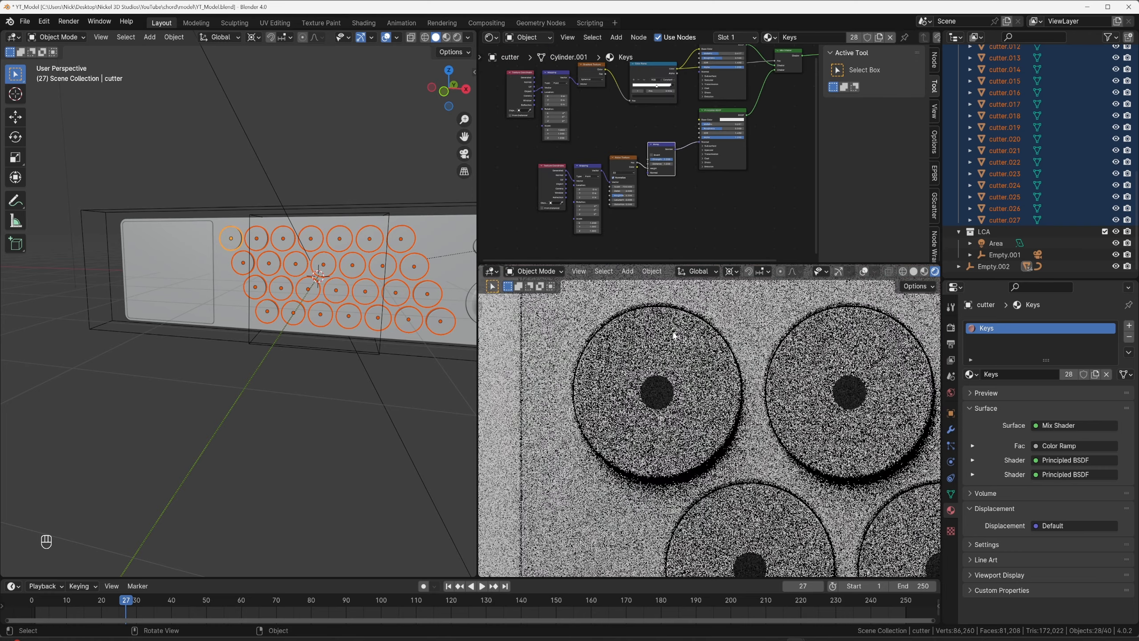
scroll(673, 332, "down", 2)
scroll(687, 301, "up", 2)
scroll(673, 166, "up", 3)
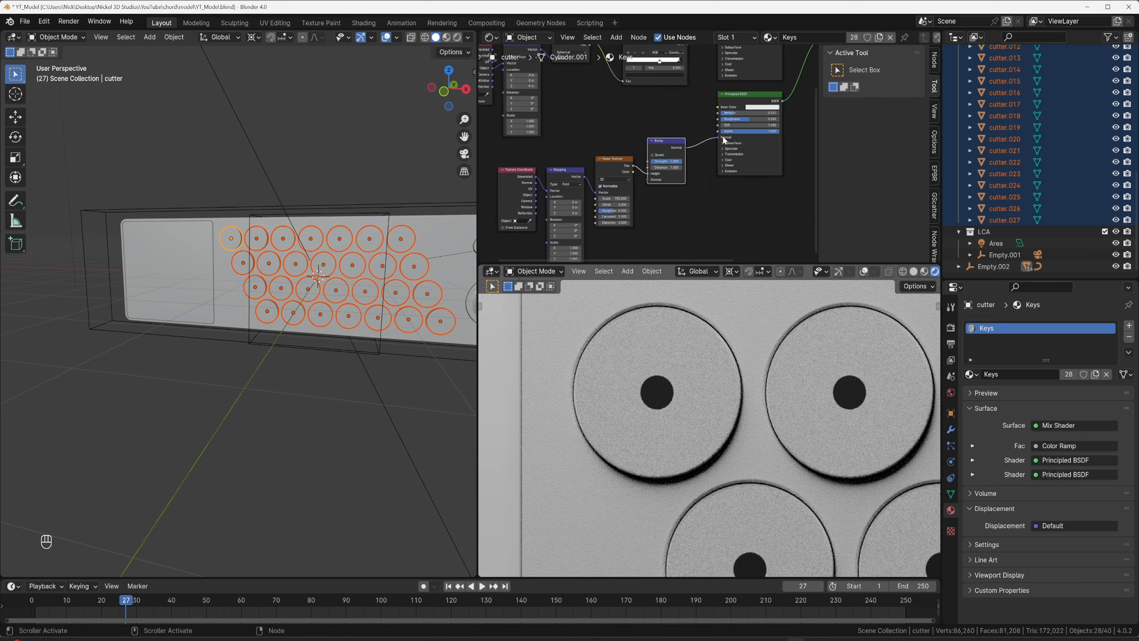
Set the second Principled BSDF's metallic value to 0 and lower its roughness to near zero.
left_click_drag(776, 103, 745, 103)
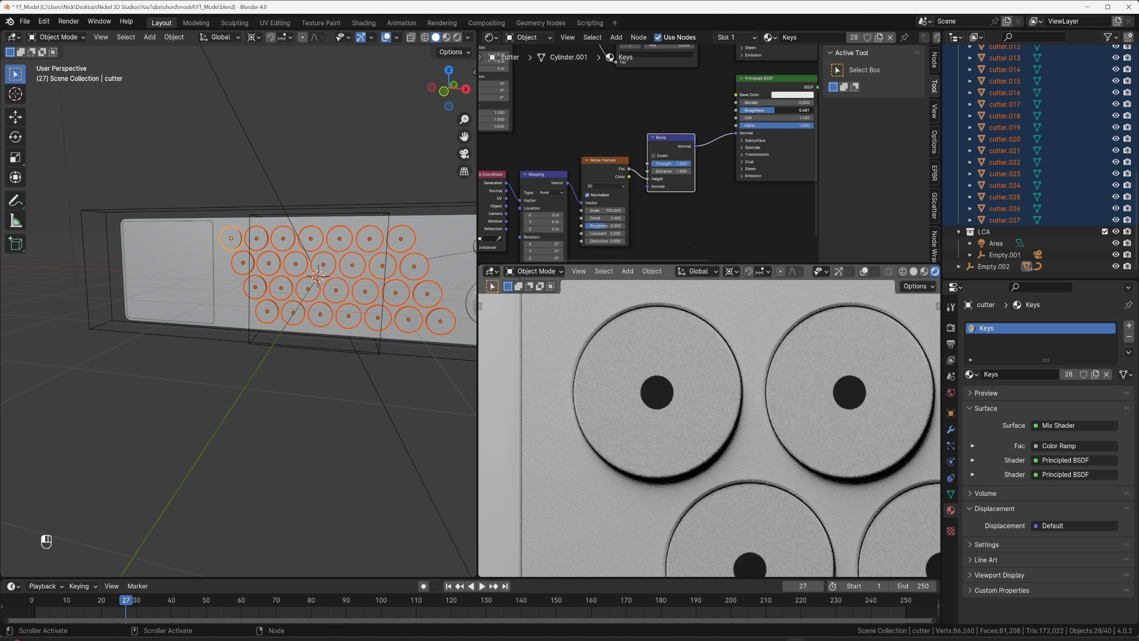
left_click_drag(776, 110, 755, 110)
key("KP_Decimal")
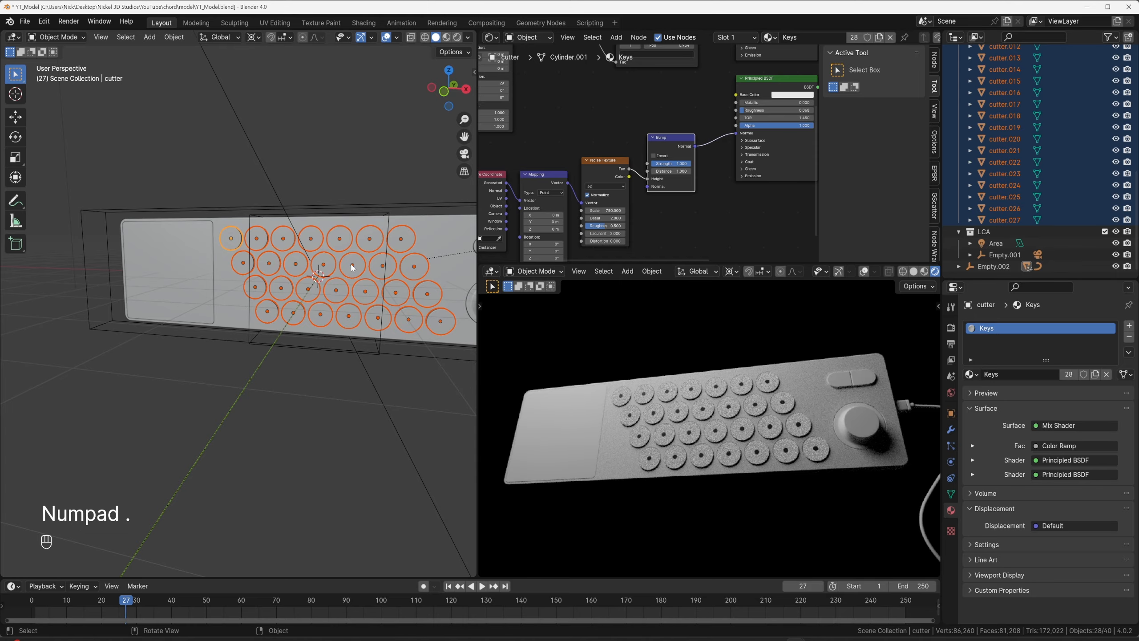
Select only the first key for a close-up and set the Bump node's strength to 0.1.
left_click(230, 237)
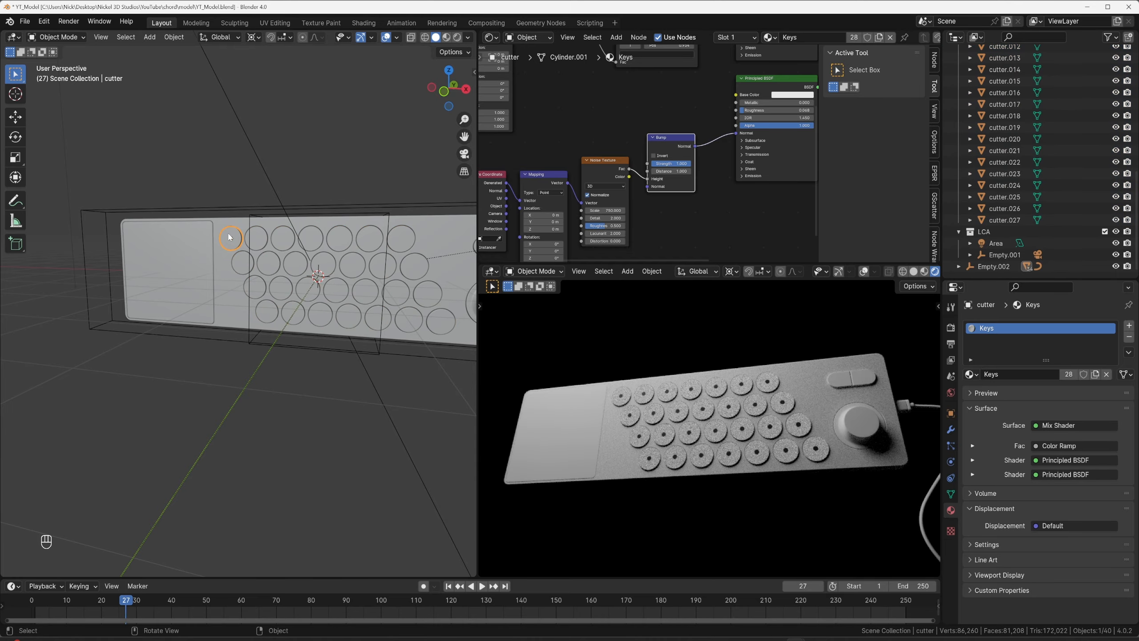
key("KP_Decimal")
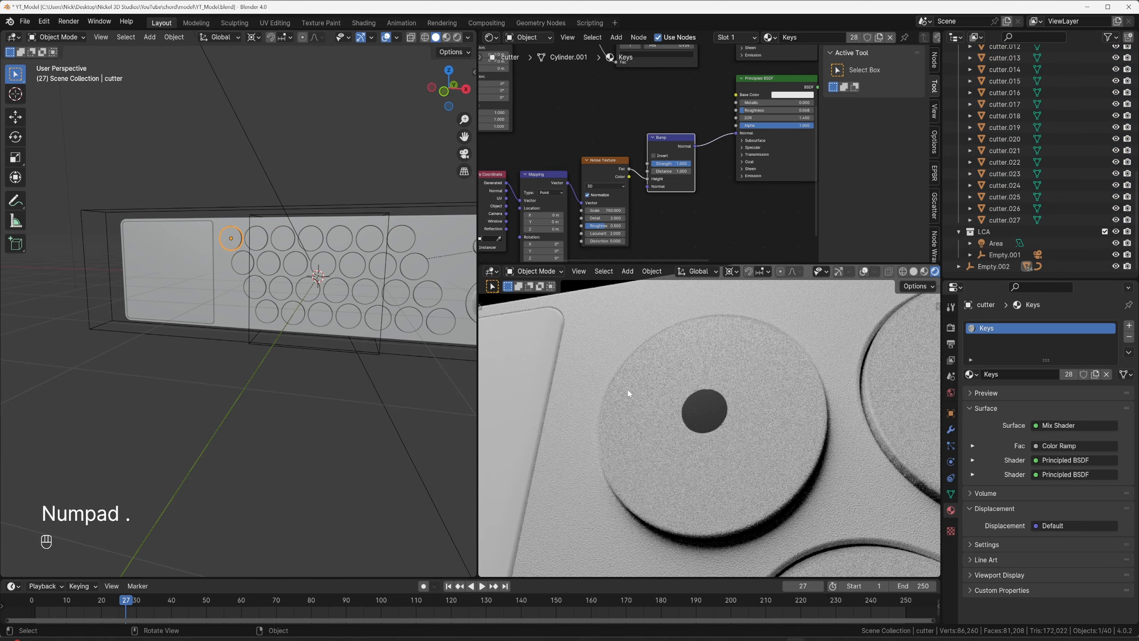
middle_click_drag(668, 433, 754, 426)
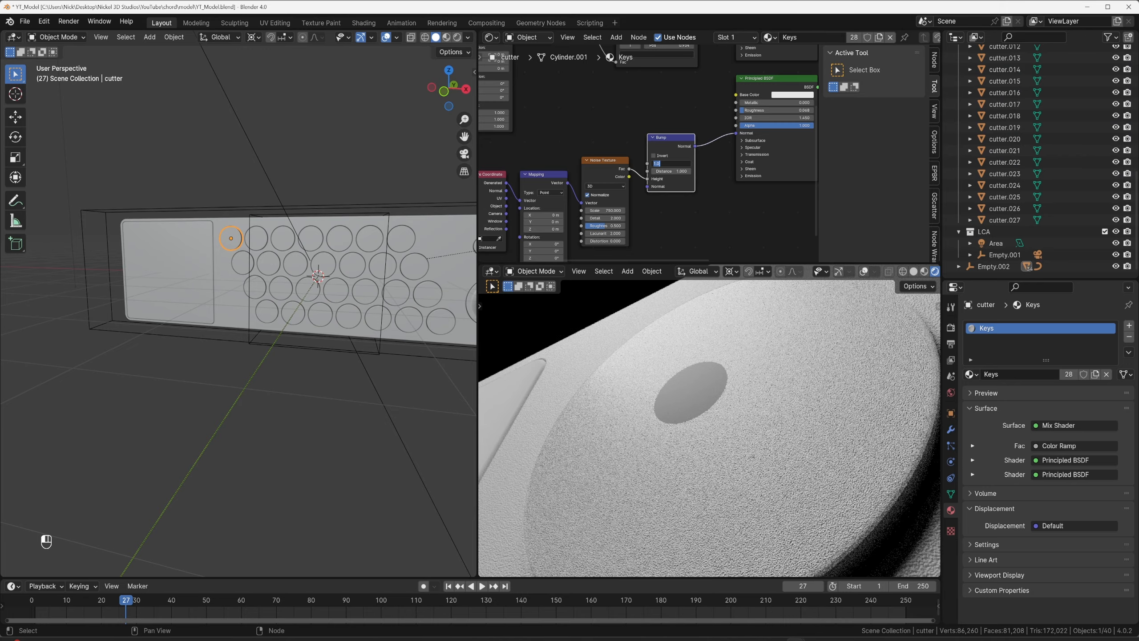
key("Return")
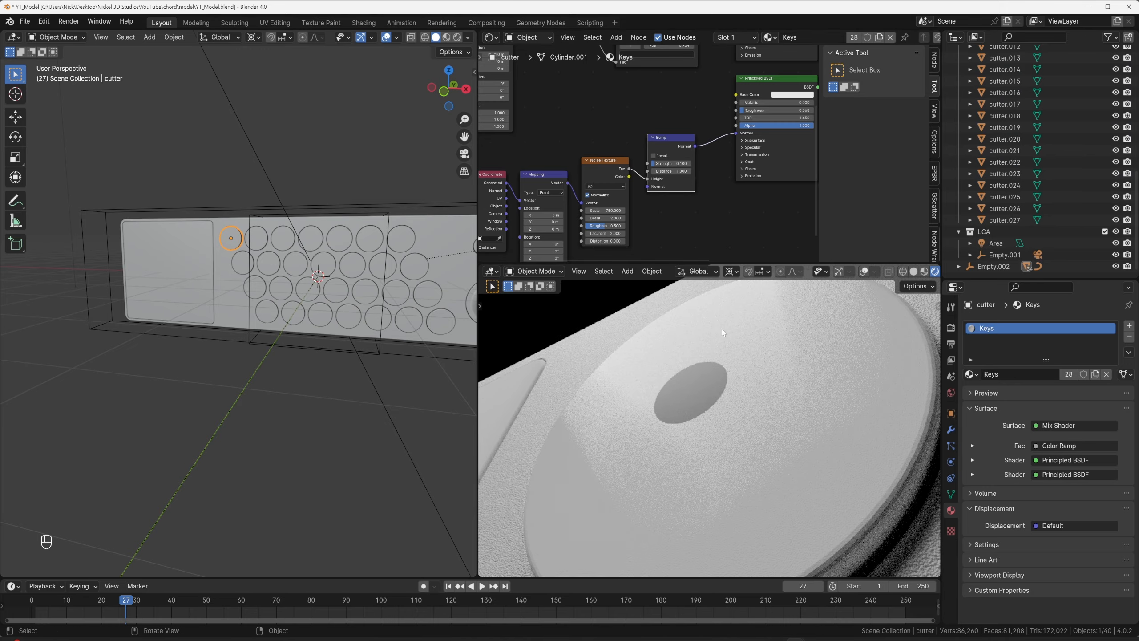
Set the Bump node's strength to 0.4 while checking the key surface up close.
middle_click_drag(722, 332, 724, 415)
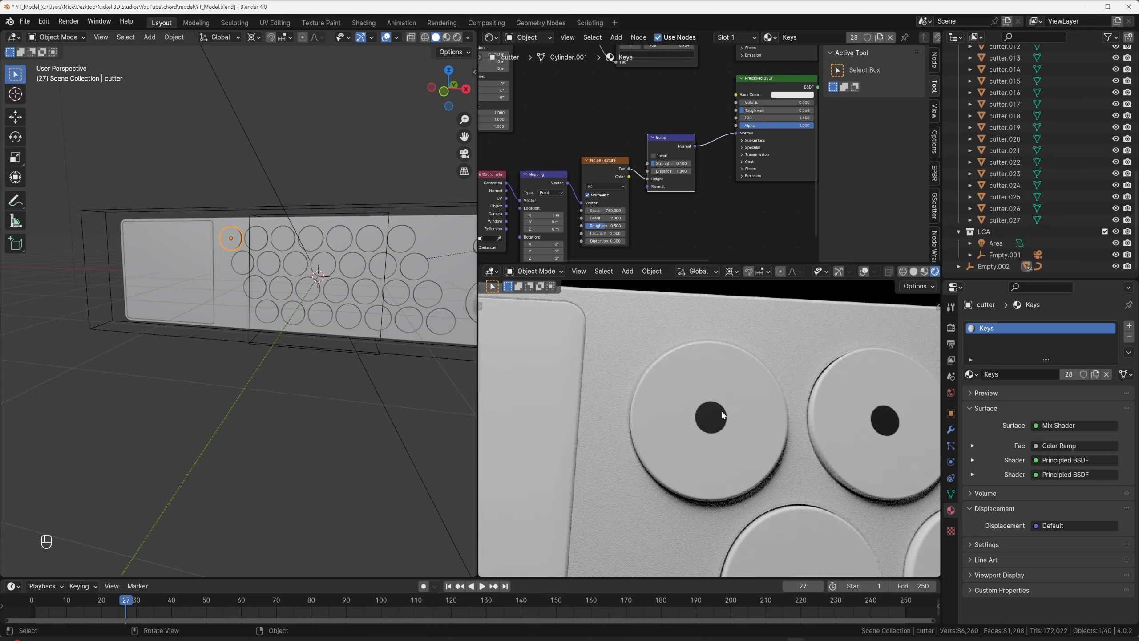
key("grave")
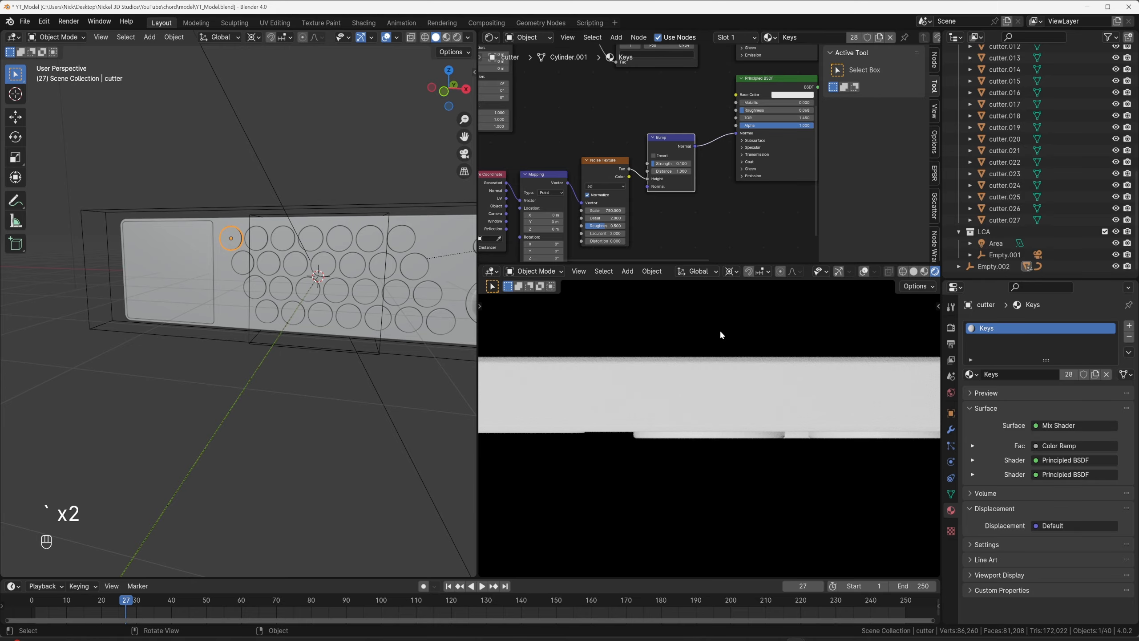
key("KP_0")
scroll(697, 368, "up", 3)
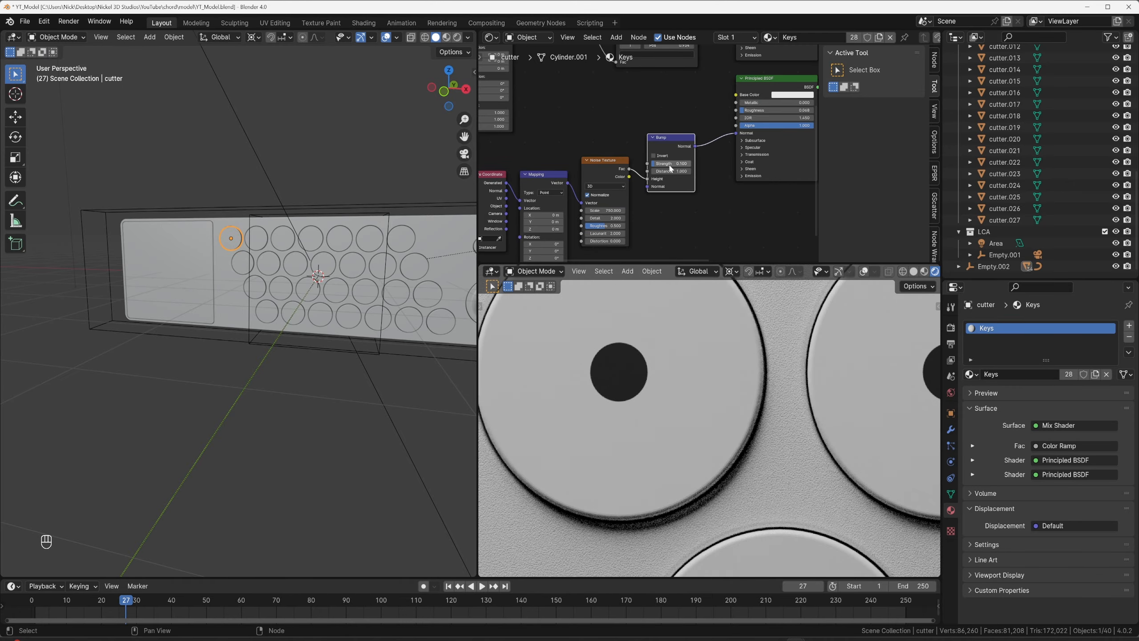
left_click_drag(666, 164, 686, 163)
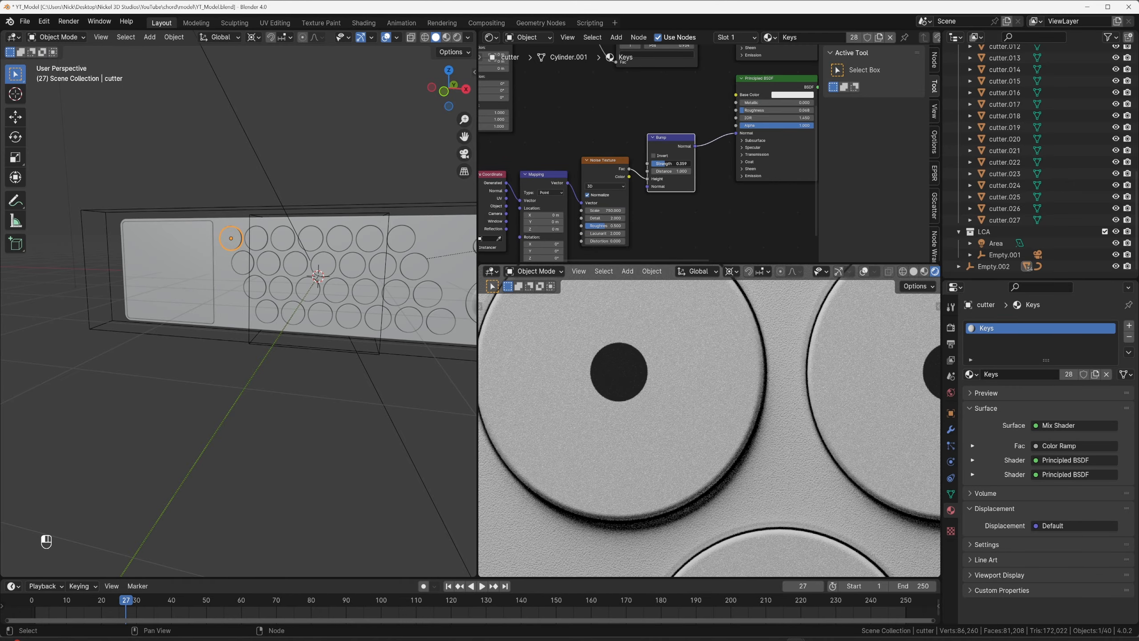
left_click(671, 163)
type(".4")
key("Return")
middle_click_drag(657, 371, 701, 398)
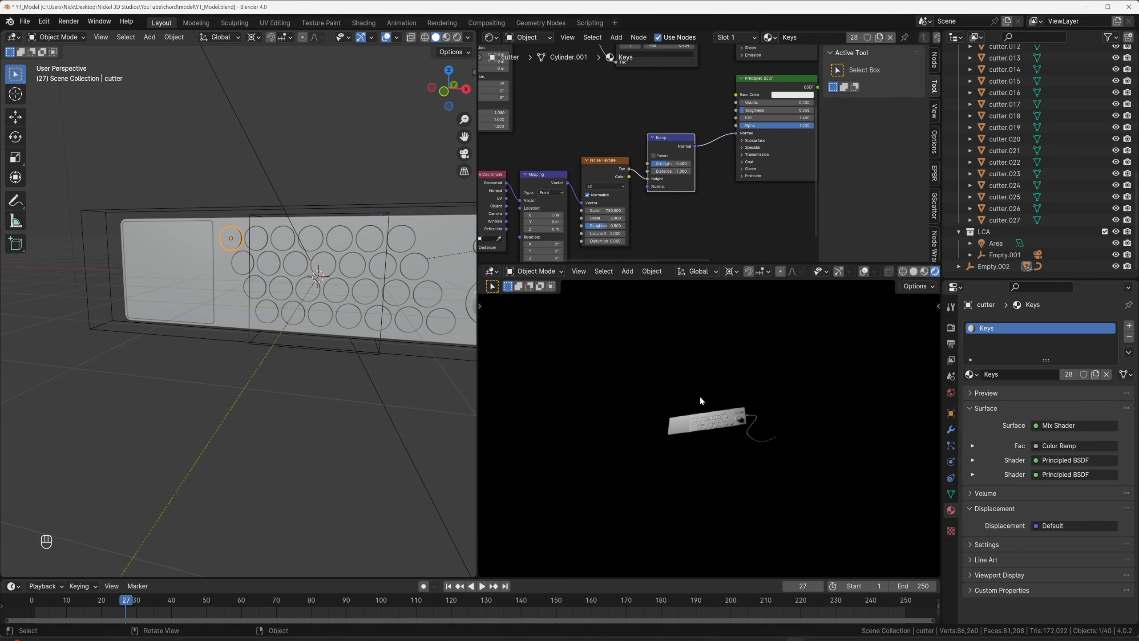
Set the Bump node's strength to 0.2 and check the first key's surface up close.
key("KP_Decimal")
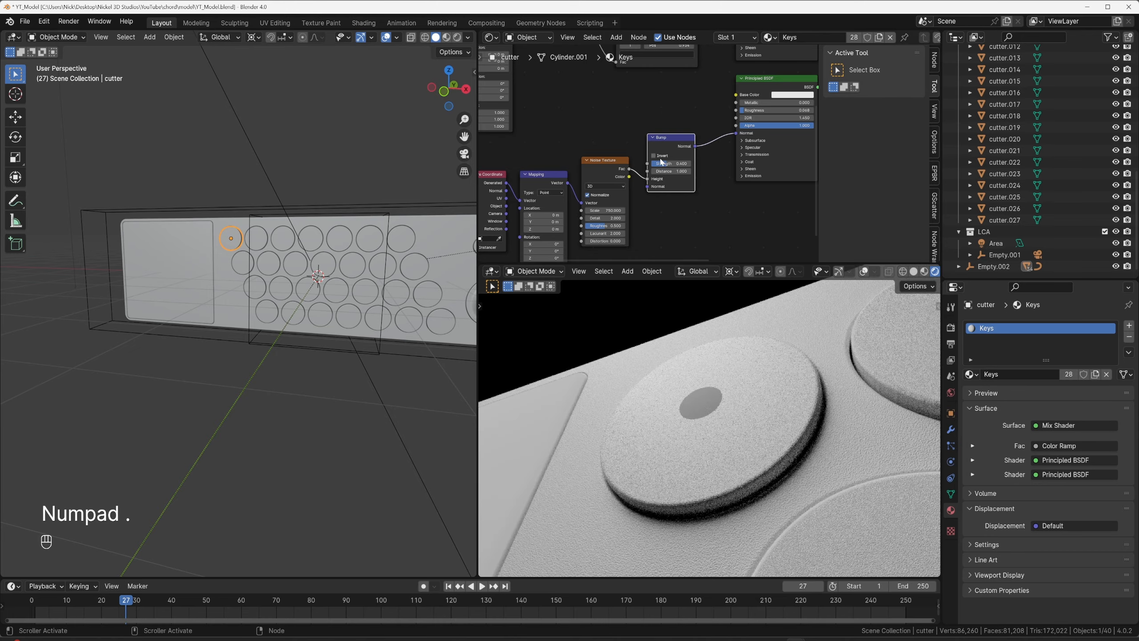
left_click(663, 163)
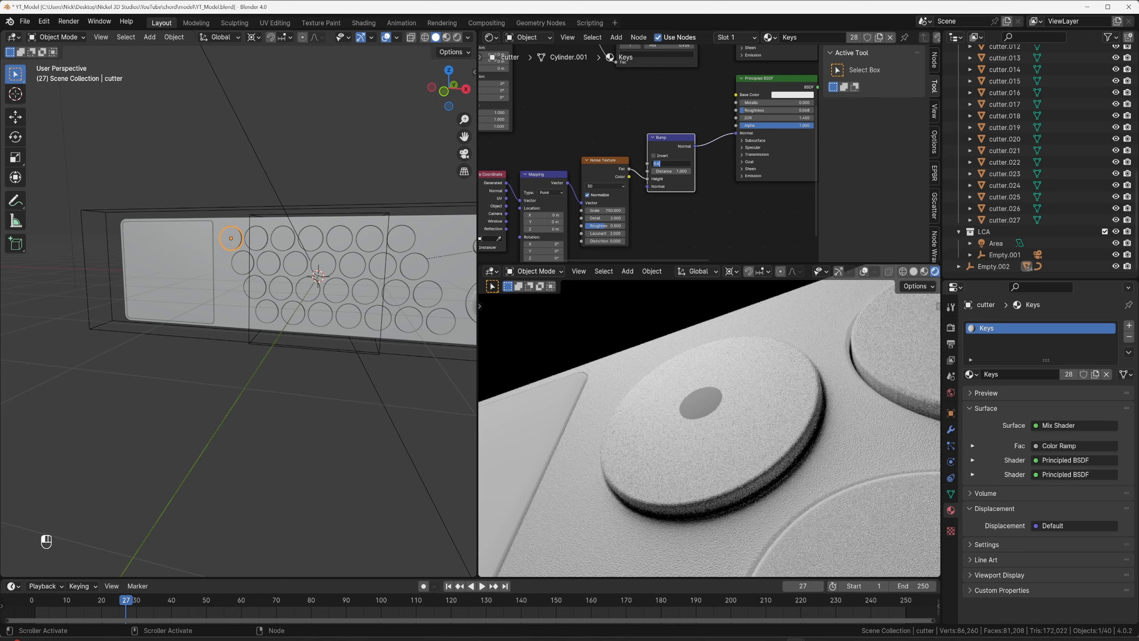
type(".2")
key("Return")
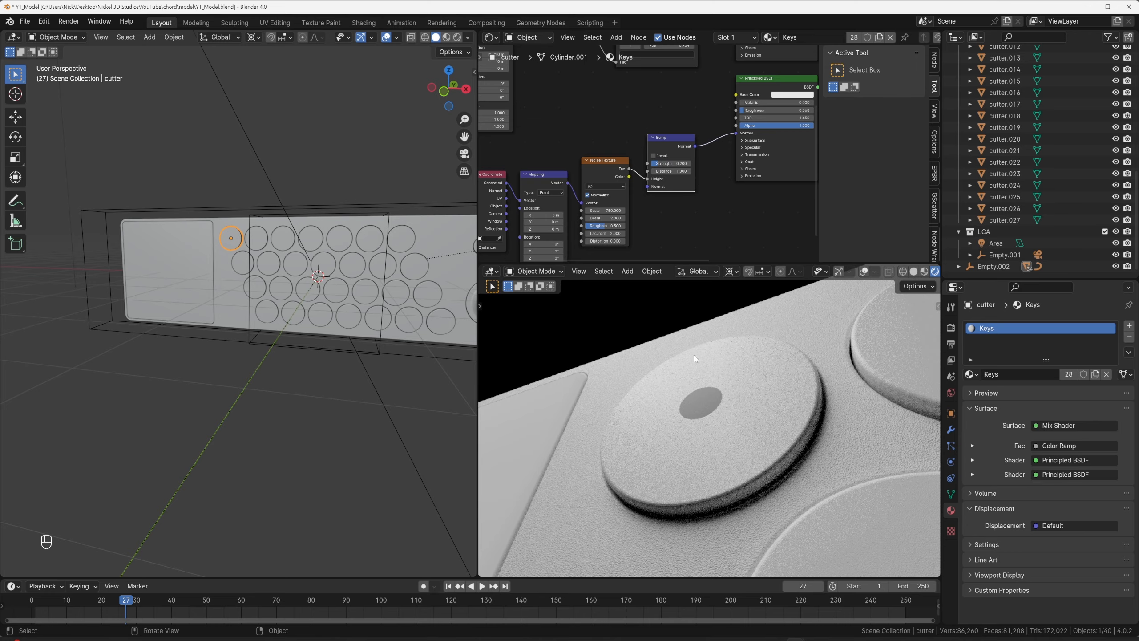
scroll(695, 355, "down", 4)
middle_click_drag(701, 364, 729, 409)
scroll(729, 409, "up", 4)
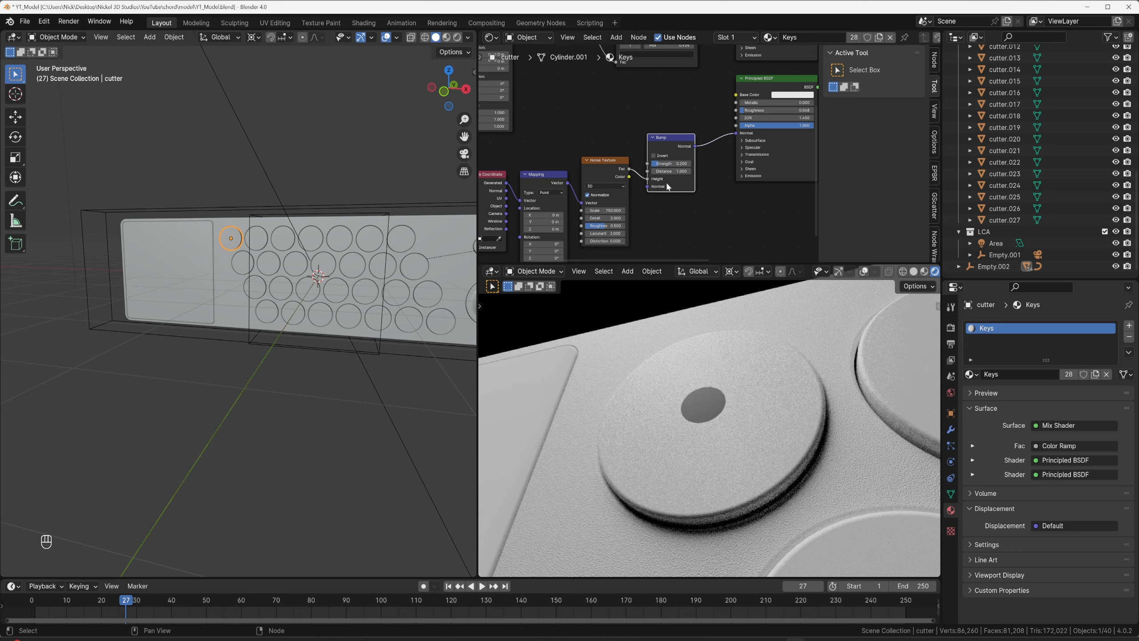
Lower the first Principled BSDF's roughness to about 0.18 and check the centre dot's shading up close.
middle_click_drag(641, 109, 647, 169)
scroll(628, 109, "down", 2)
scroll(720, 390, "up", 2)
scroll(647, 169, "up", 1)
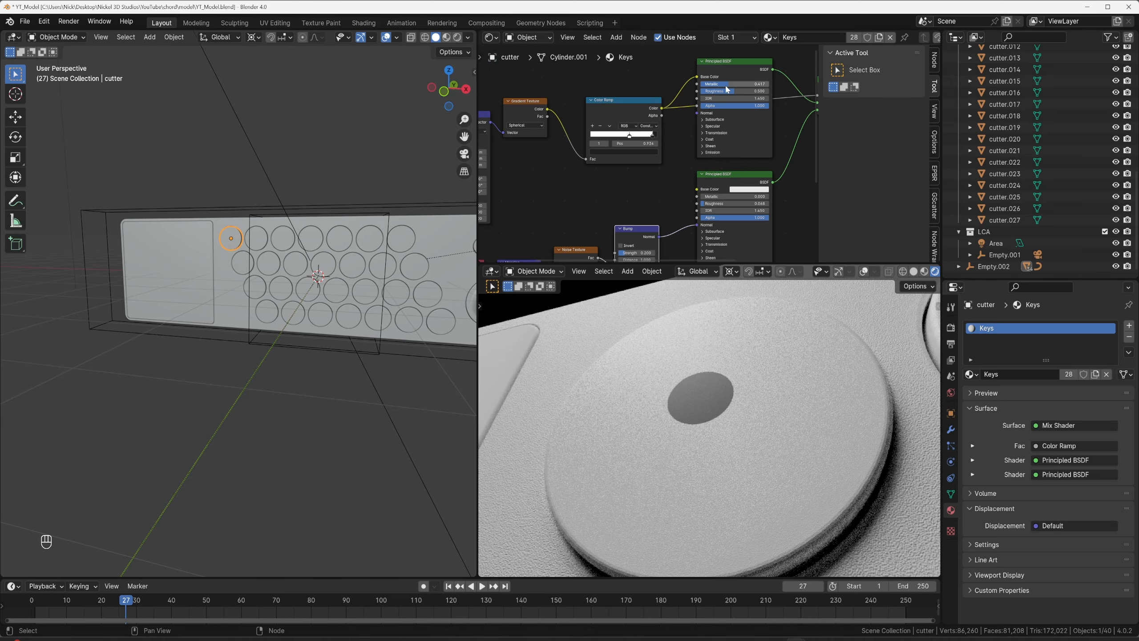
left_click_drag(730, 91, 707, 91)
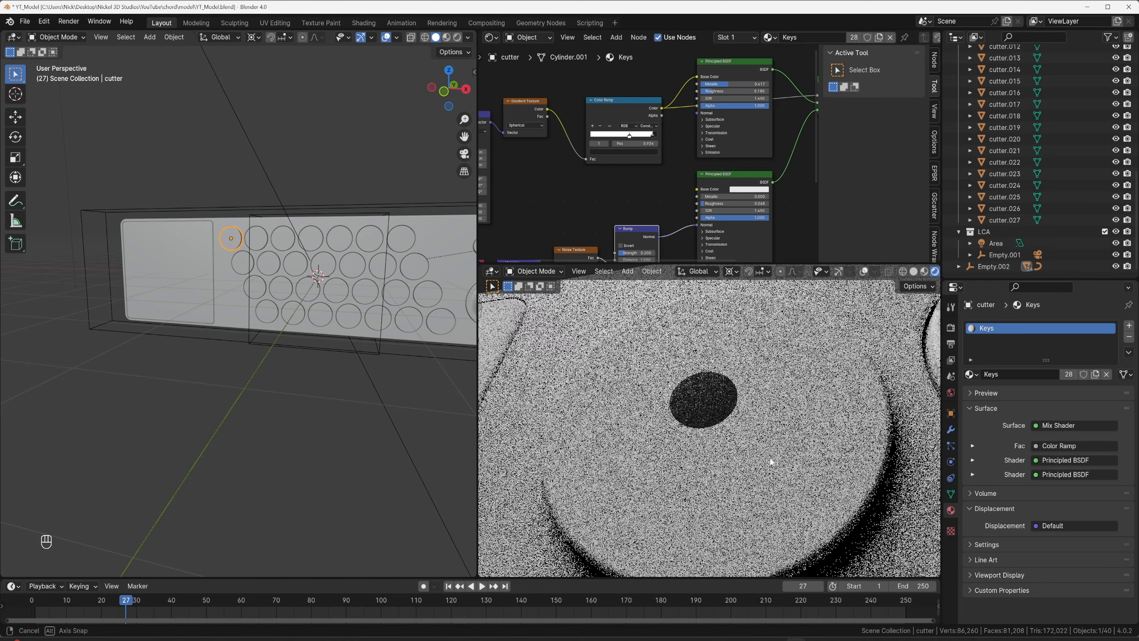
middle_click_drag(770, 460, 768, 474)
scroll(763, 449, "down", 1)
scroll(757, 428, "up", 3)
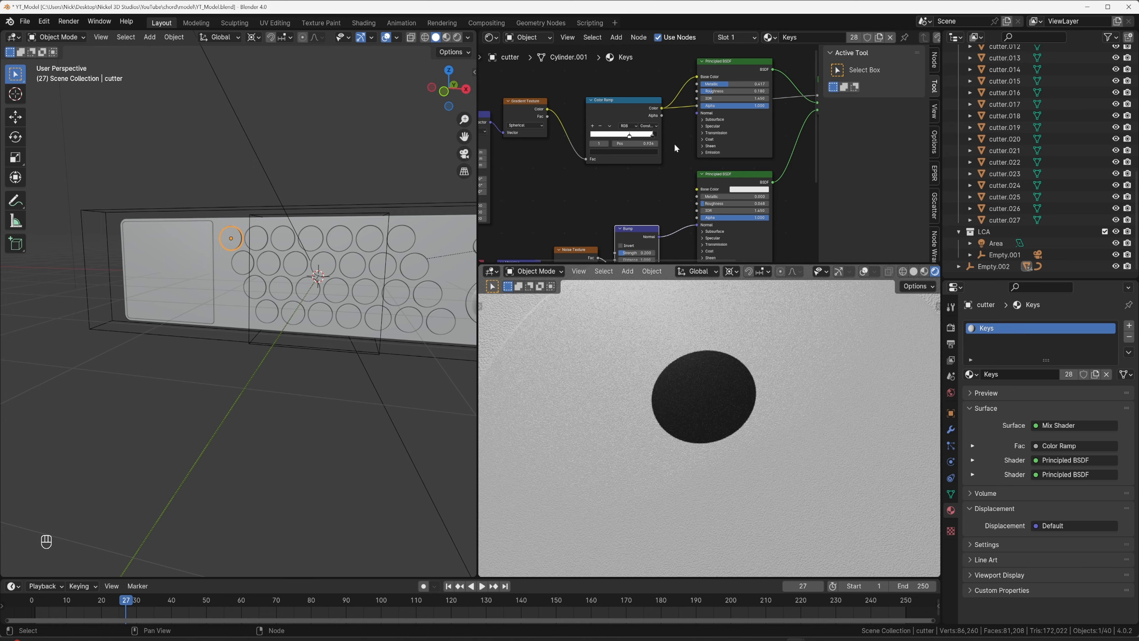
Move the gradient node chain, including the Color Ramp, away from the first Principled BSDF to make room between them.
scroll(673, 143, "down", 2)
left_click_drag(520, 65, 637, 162)
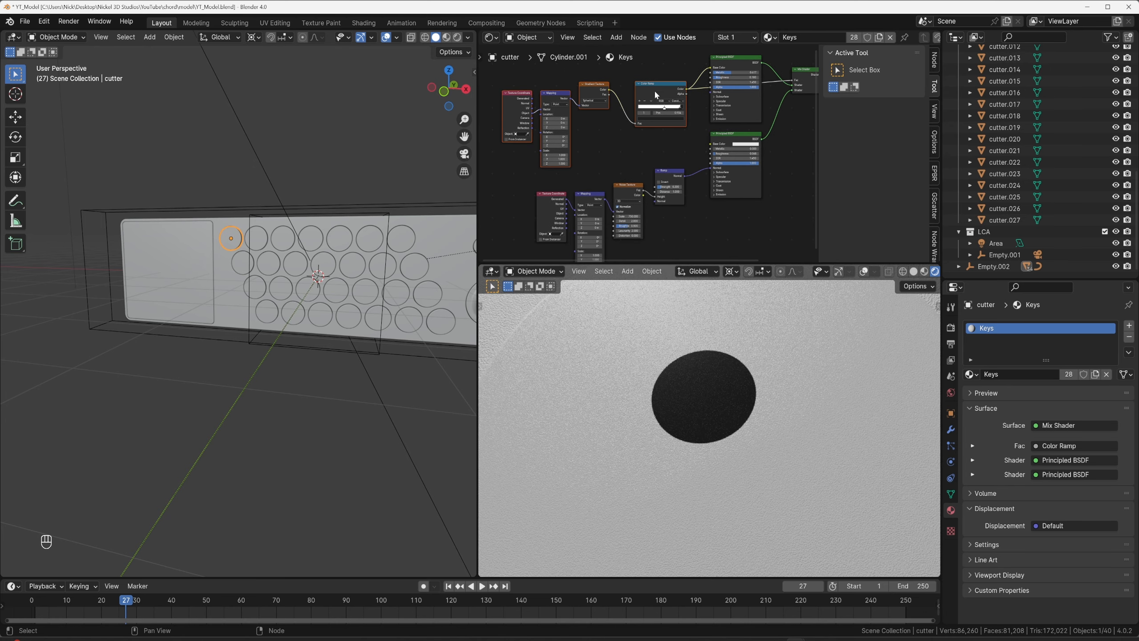
left_click_drag(654, 89, 581, 74)
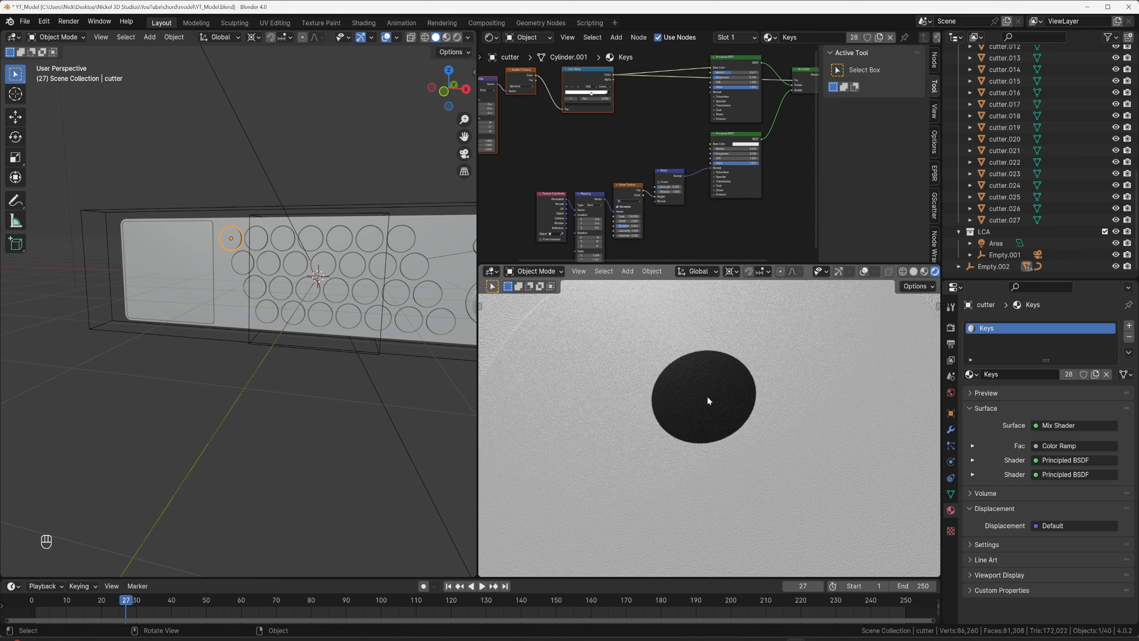
Try a Bump node between the Color Ramp and the first Principled BSDF's normal, check the centre dot, and delete the node.
mouse_move(613, 74)
left_mouse_down()
mouse_move(651, 136)
mouse_move(711, 93)
left_mouse_up()
key("Return")
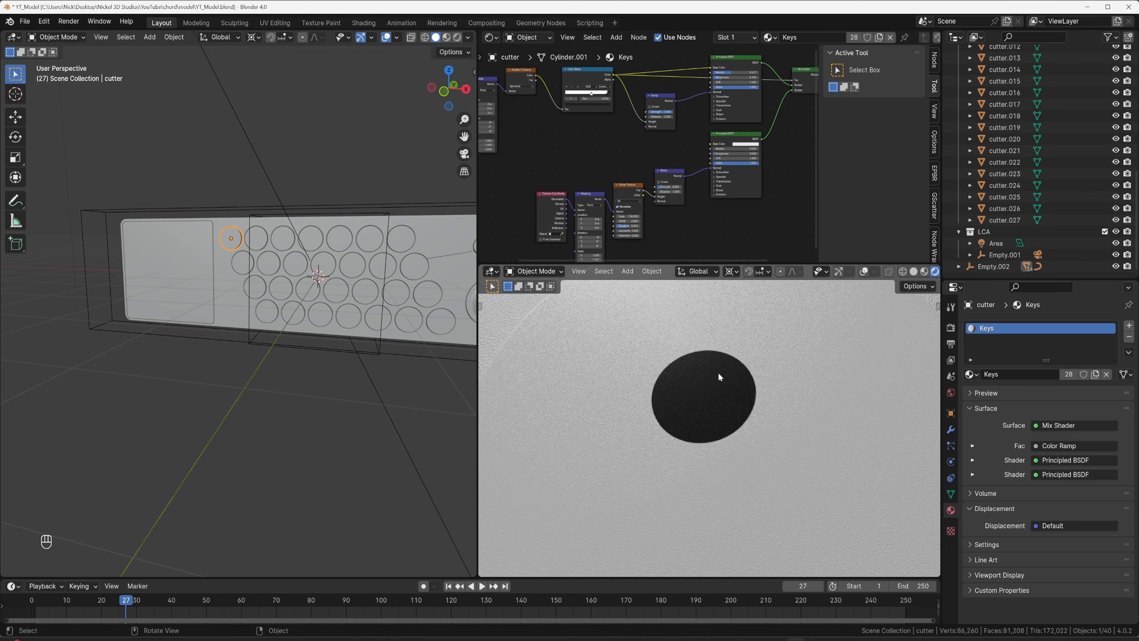
middle_click_drag(717, 371, 709, 390)
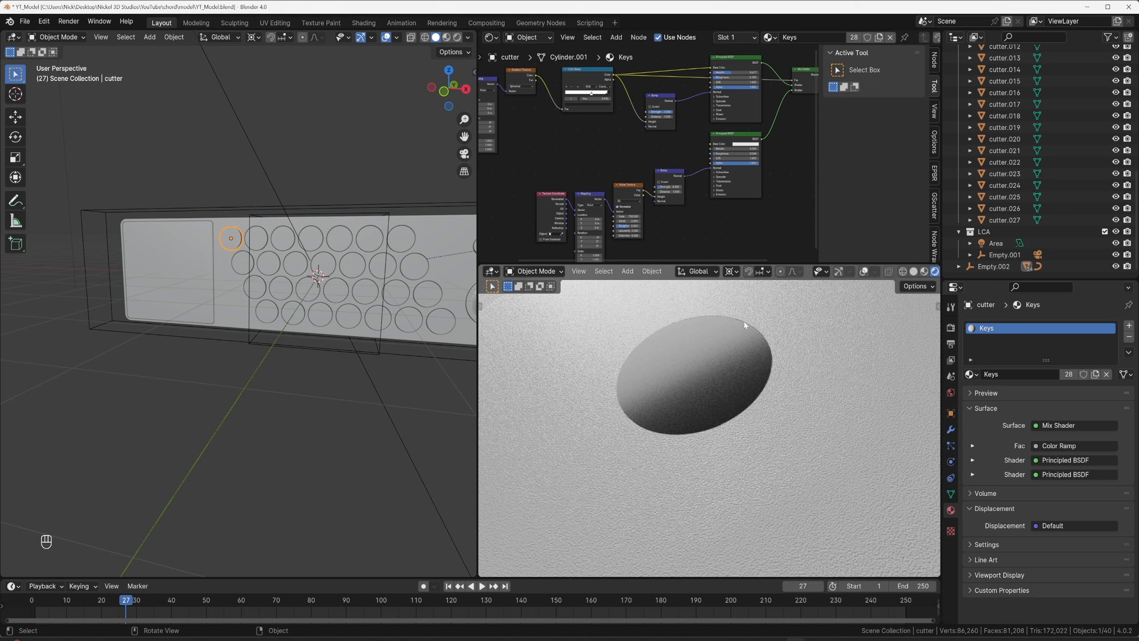
scroll(630, 116, "up", 2)
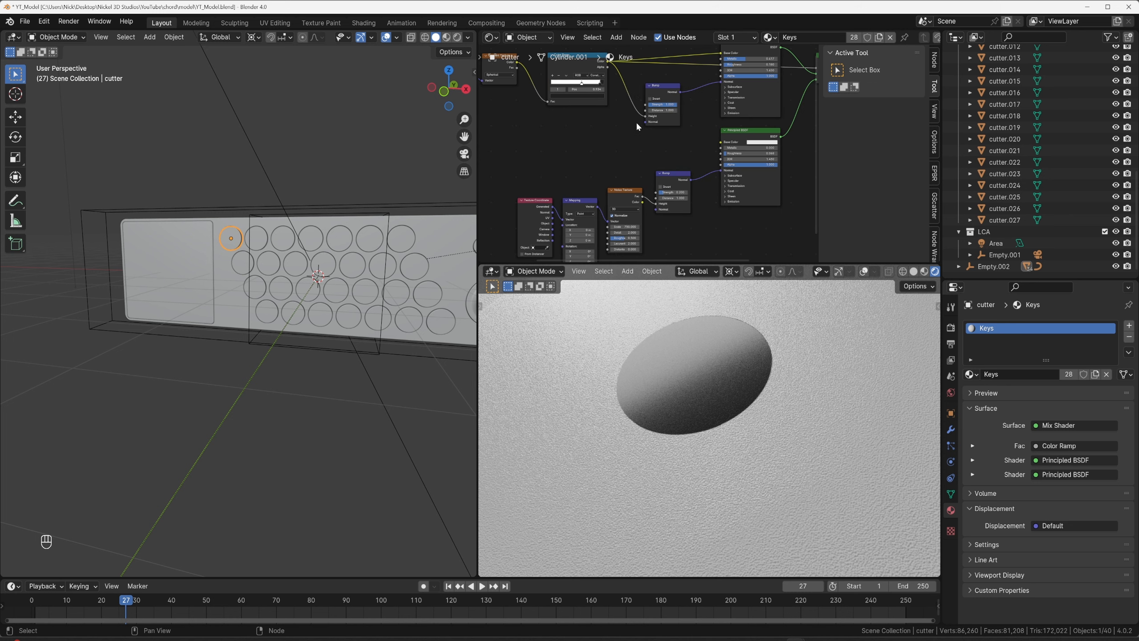
scroll(636, 121, "down", 1)
left_click(663, 98)
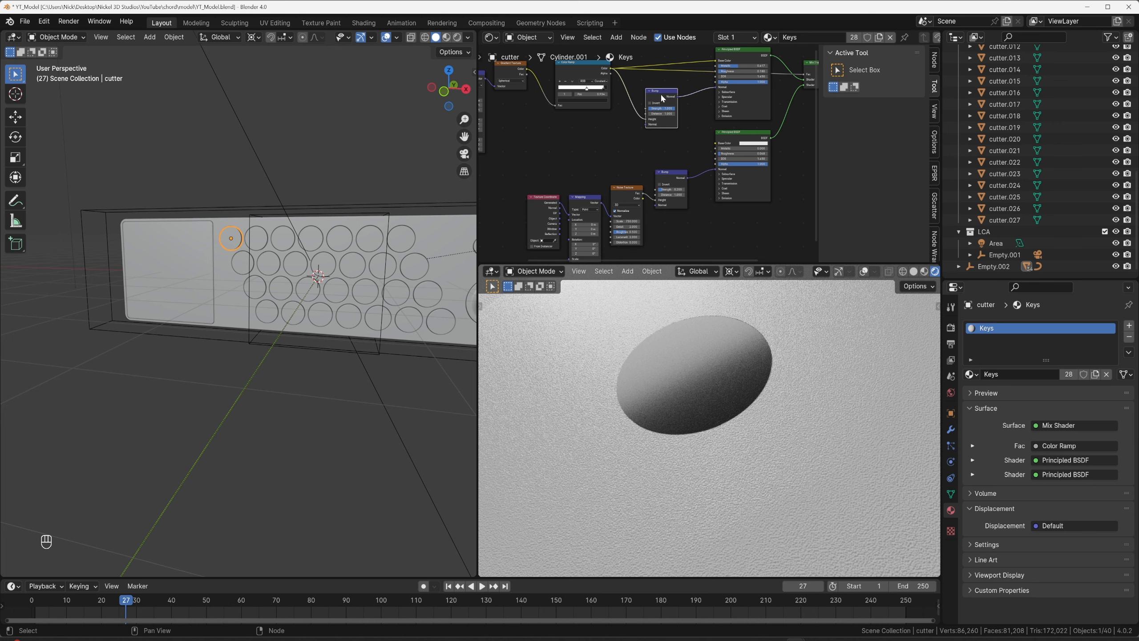
key("x")
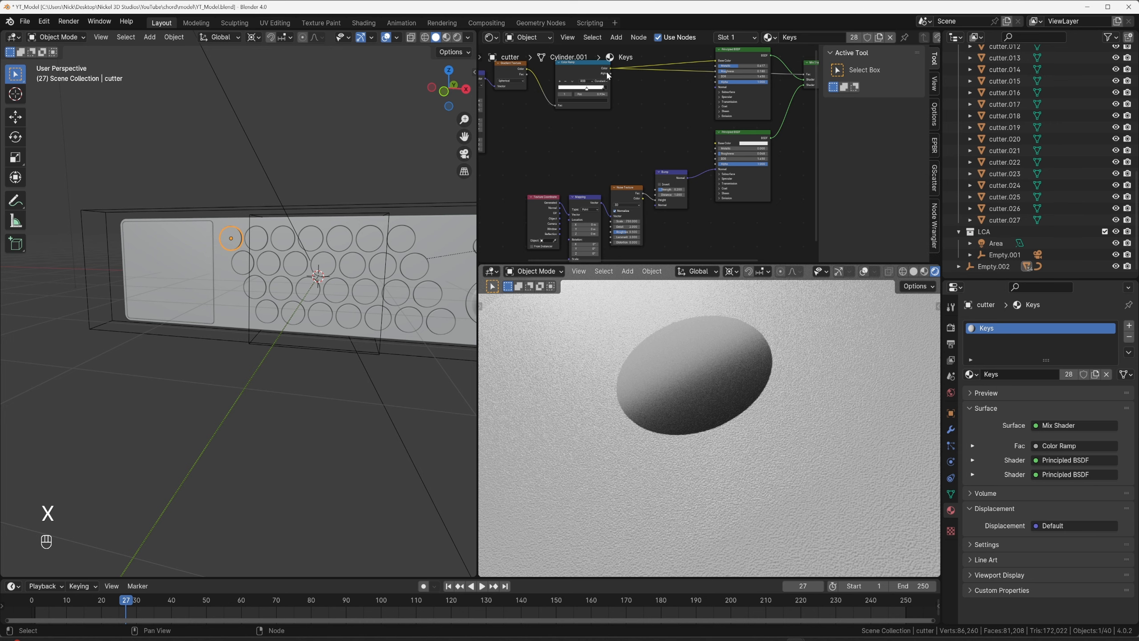
Add a Bump node from the Color Ramp to the first Principled BSDF's normal and link it into the noise Bump node's normal.
left_click_drag(612, 69, 716, 88)
left_click(687, 134)
left_click(672, 116)
key("Home")
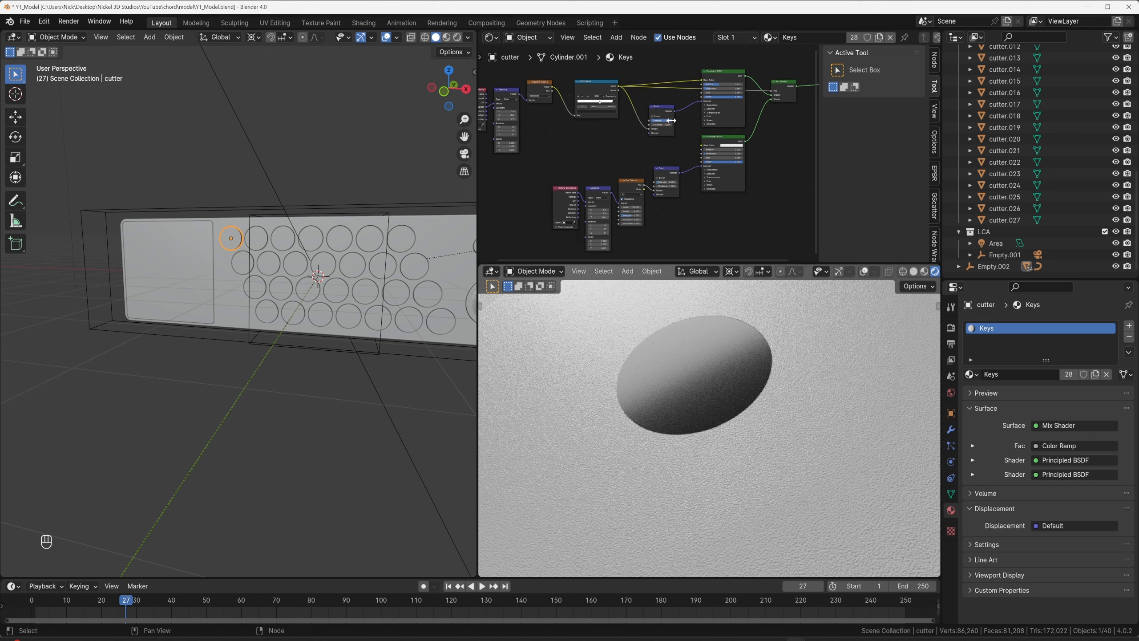
left_click_drag(658, 114, 654, 189)
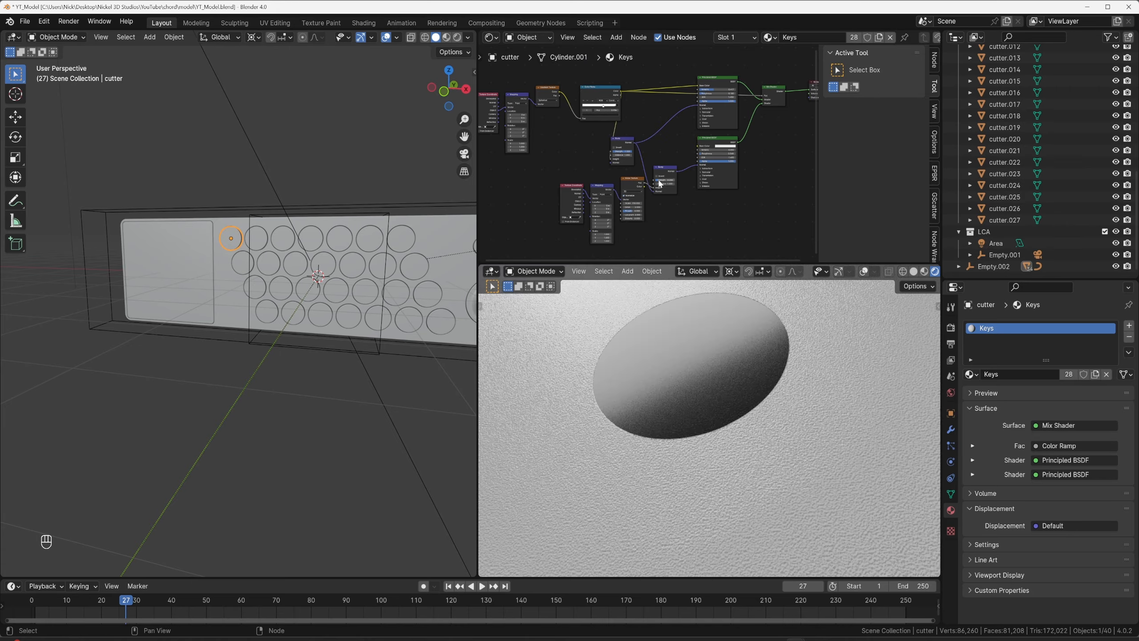
Enable Invert on the noise Bump node, try a strength of 1 and undo the strength change.
scroll(688, 207, "up", 3)
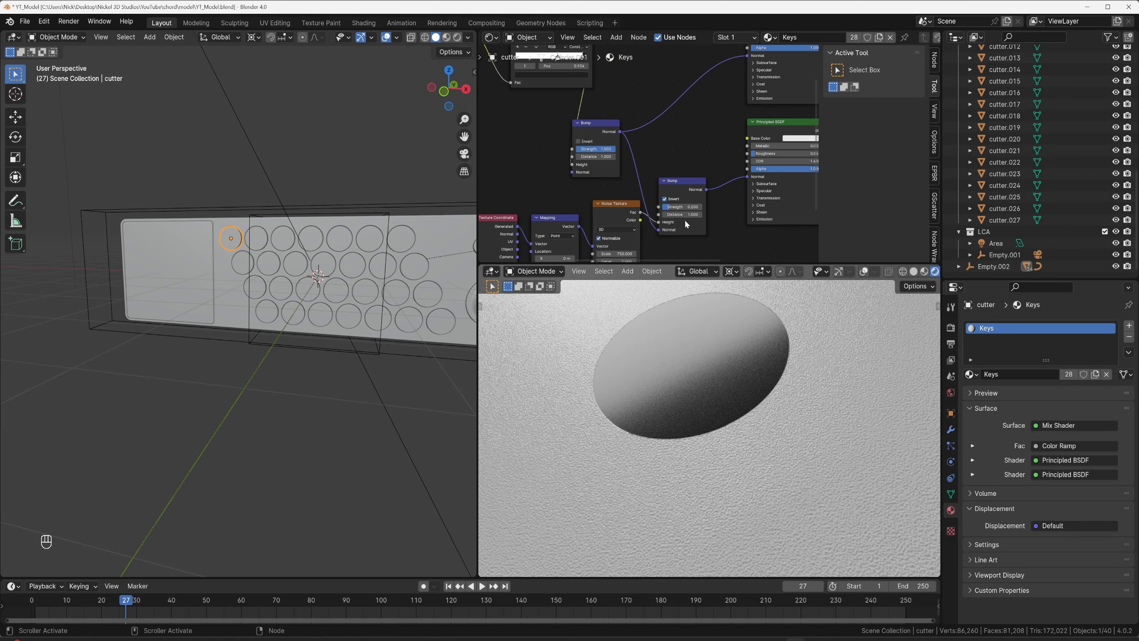
scroll(686, 224, "up", 1)
left_click_drag(680, 216, 710, 218)
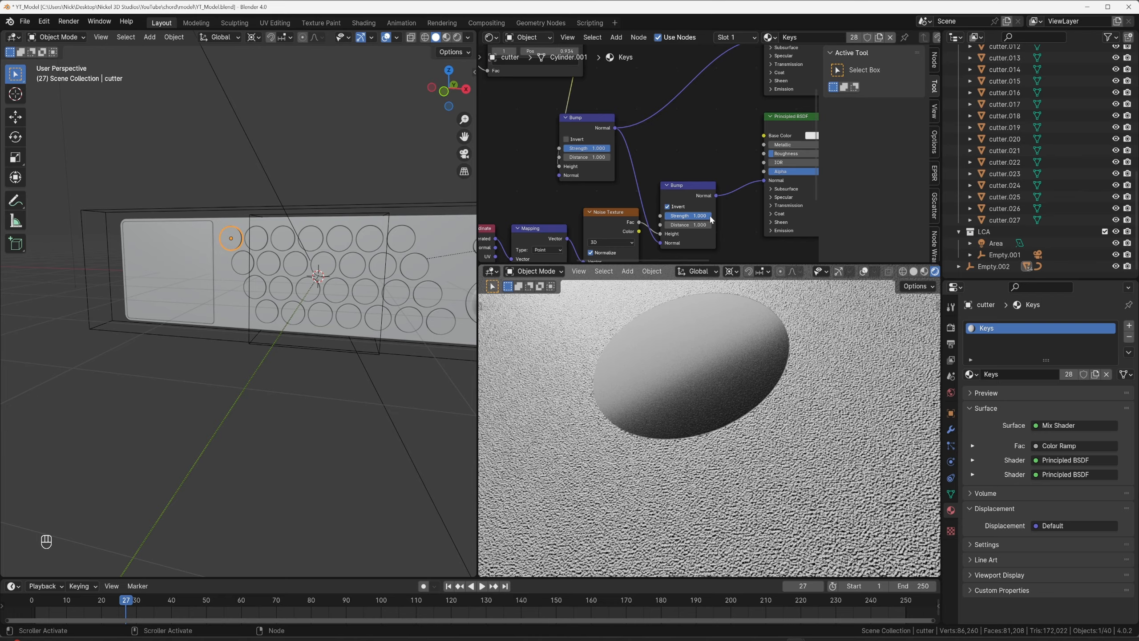
key("ctrl+z")
Delete the Bump node fed by the Color Ramp.
left_click(588, 119)
key("x")
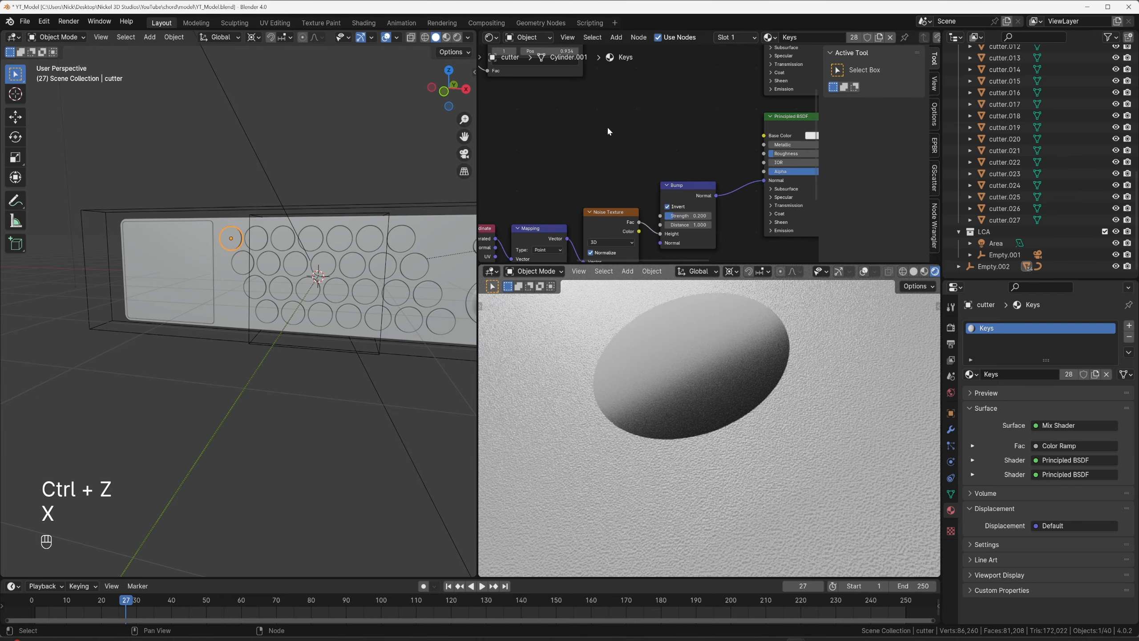
key("Home")
Enlarge the dark centre dots by moving the Color Ramp's stop to position 0.920.
scroll(726, 414, "down", 4)
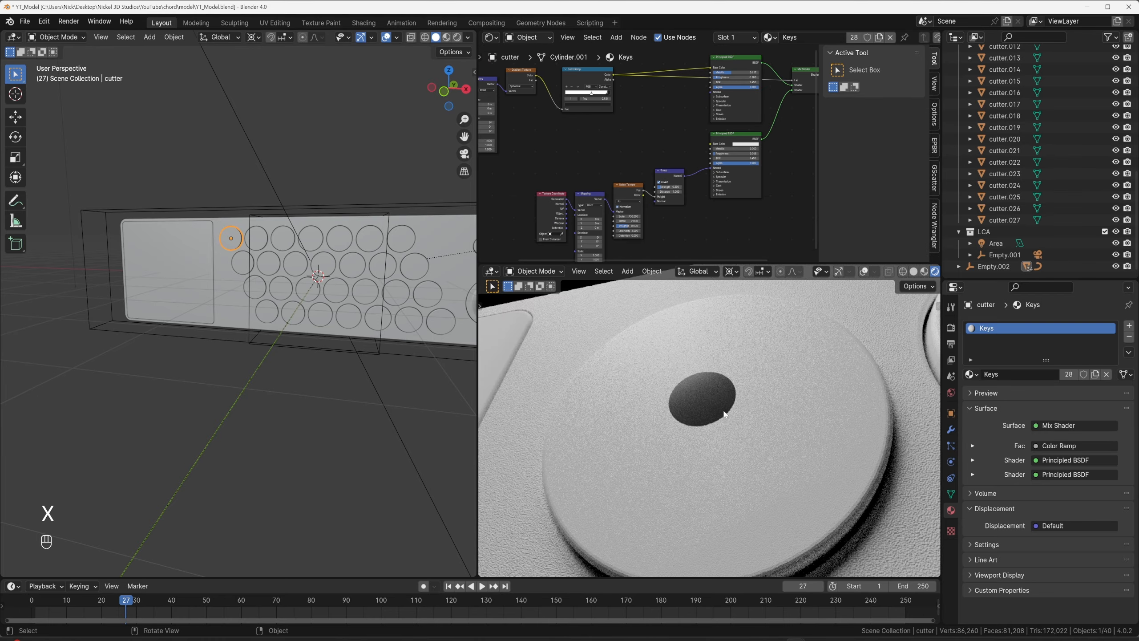
scroll(725, 414, "down", 8)
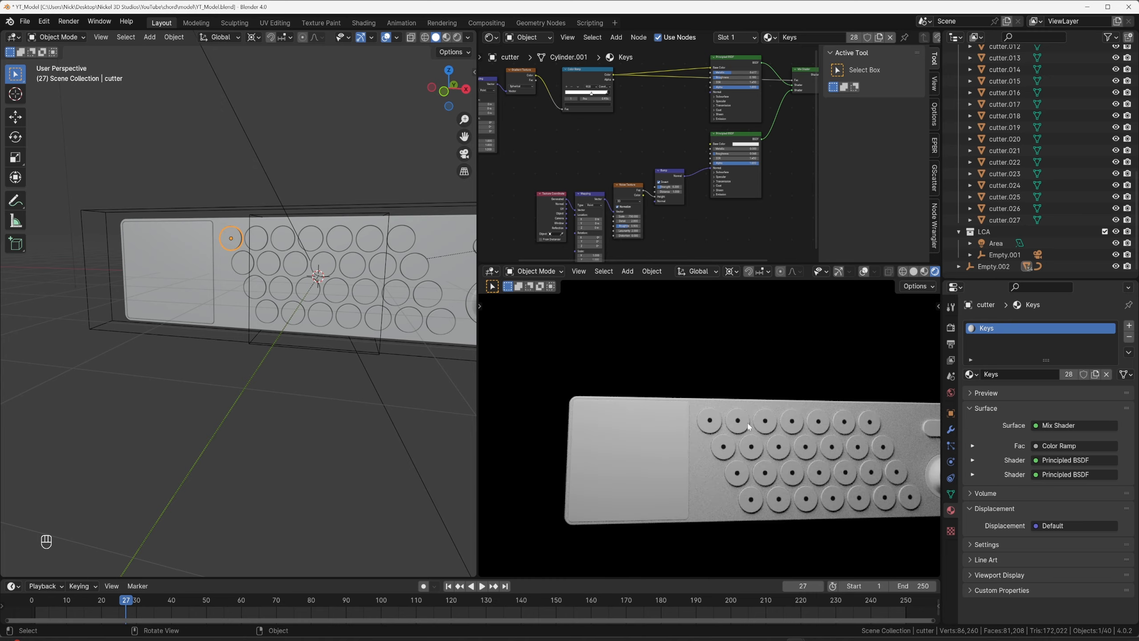
scroll(698, 386, "up", 5)
scroll(582, 93, "up", 5)
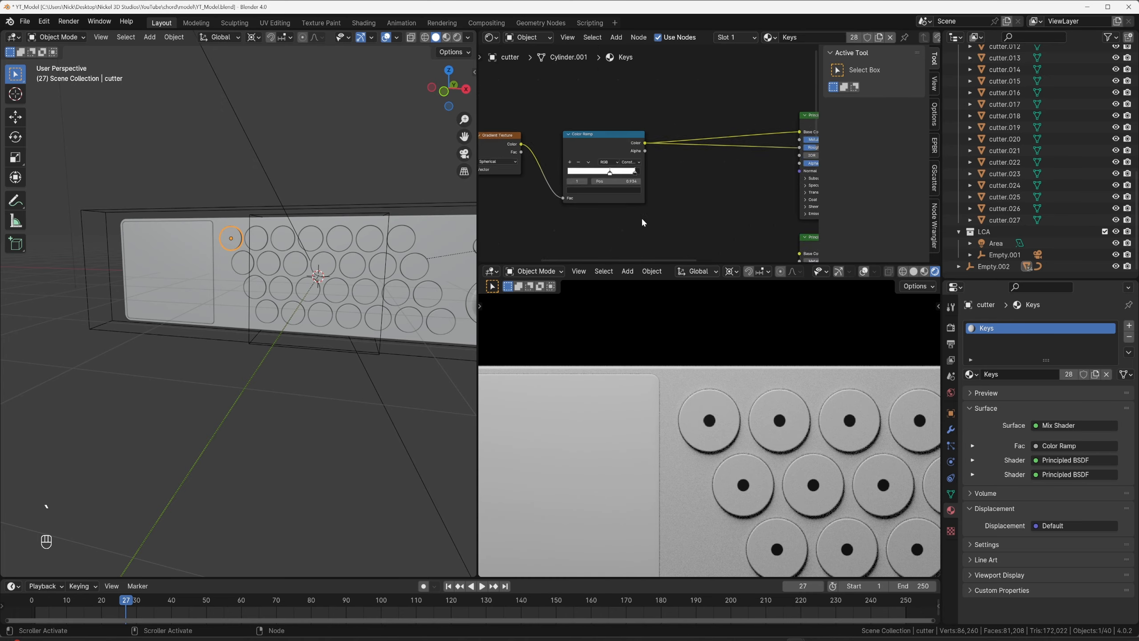
scroll(643, 222, "up", 3)
left_click_drag(625, 186, 644, 189)
scroll(713, 159, "down", 5)
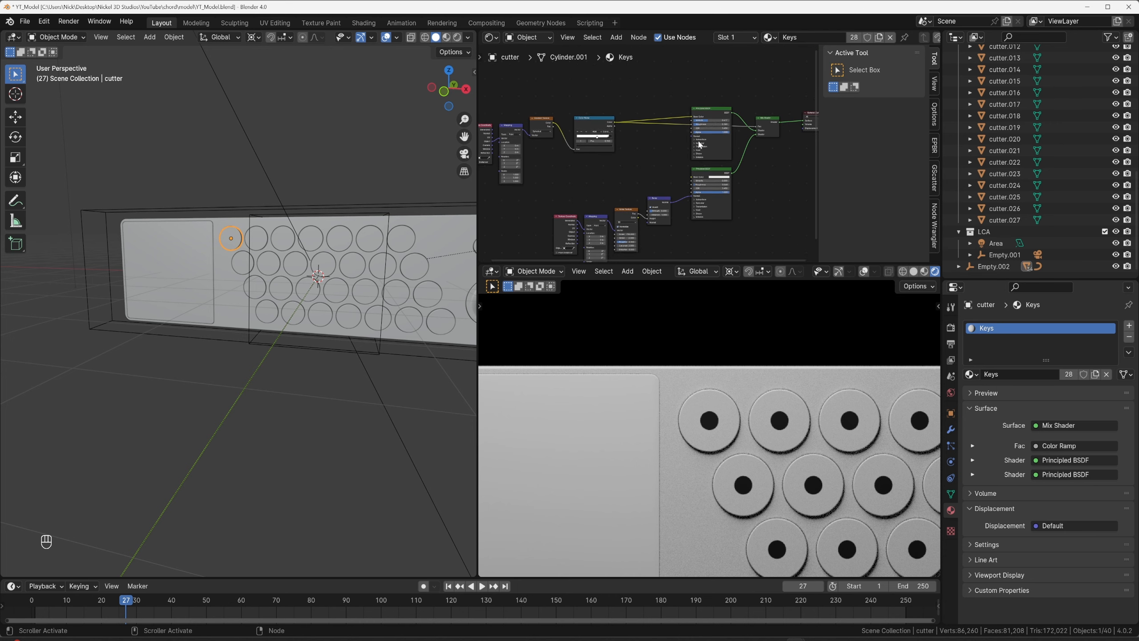
Raise the first Principled BSDF's metallic value slightly.
scroll(706, 129, "up", 5)
mouse_move(736, 103)
left_mouse_down()
mouse_move(751, 103)
mouse_move(741, 104)
left_mouse_up()
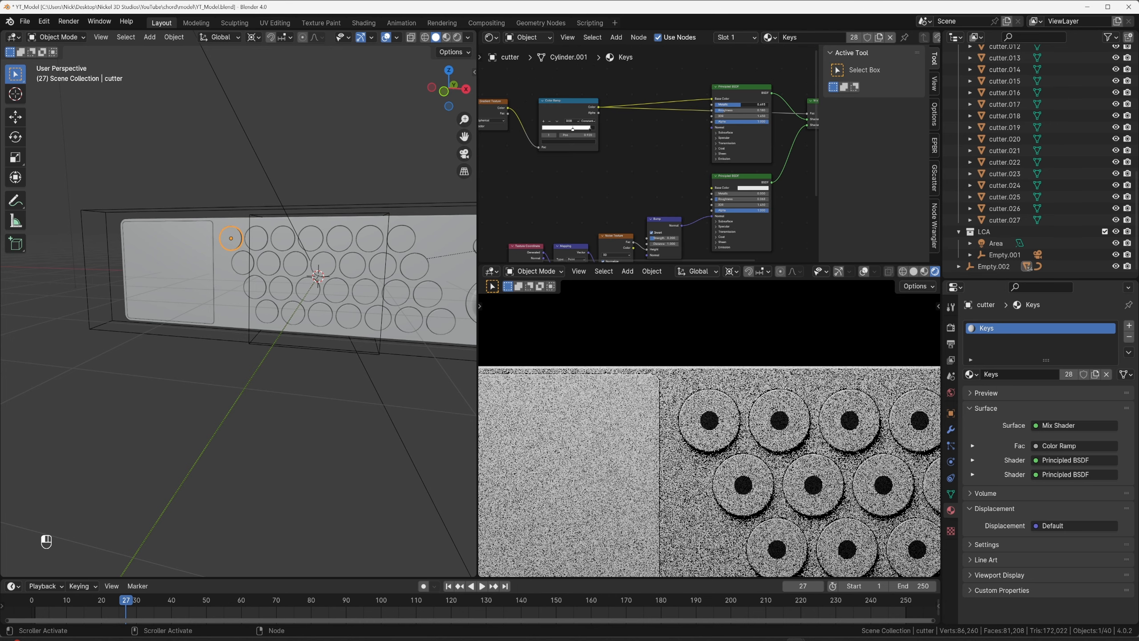
scroll(669, 137, "up", 3)
scroll(661, 158, "down", 5)
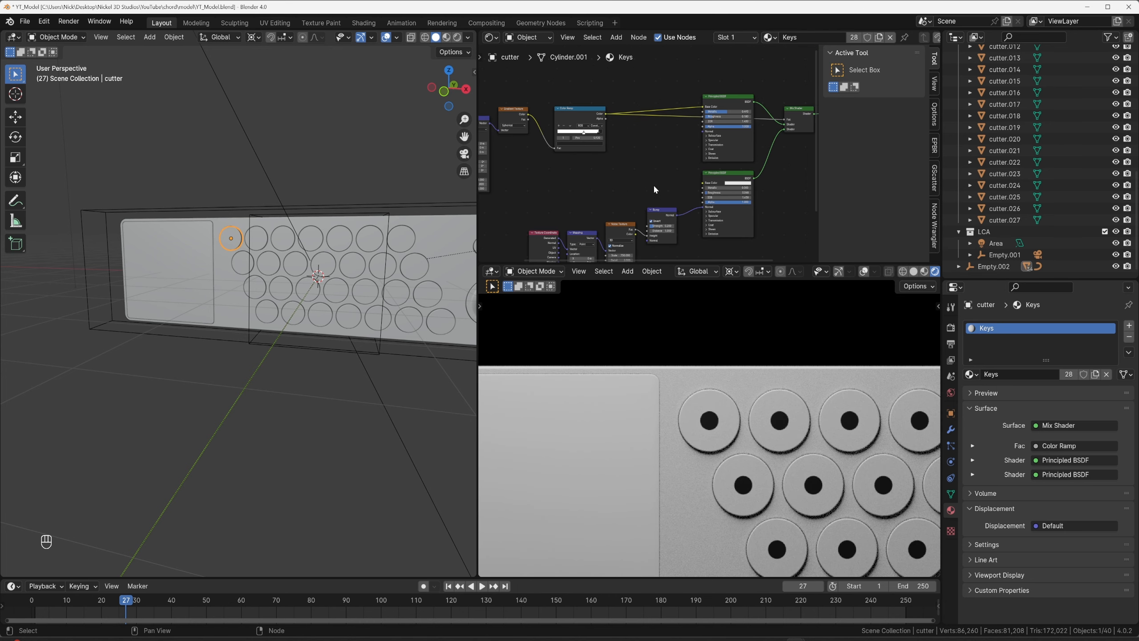
Duplicate the noise bump node chain and connect the copied Bump node to the first Principled BSDF's normal.
scroll(653, 187, "down", 1)
left_click_drag(555, 201, 670, 248)
left_click(659, 204, "shift")
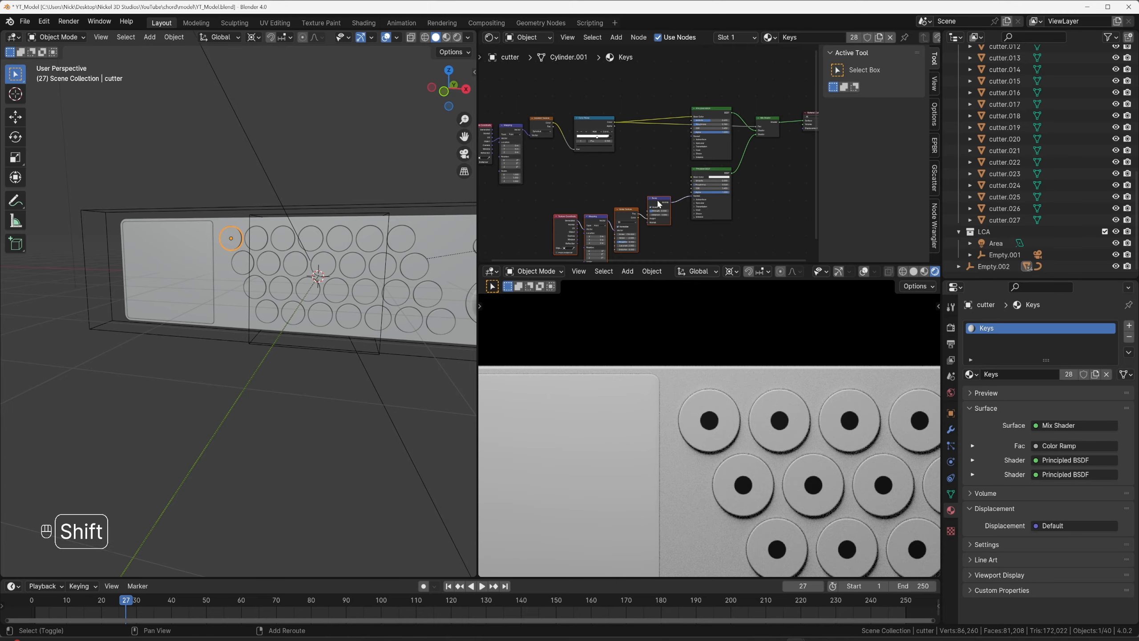
key("shift+d")
left_click(652, 190)
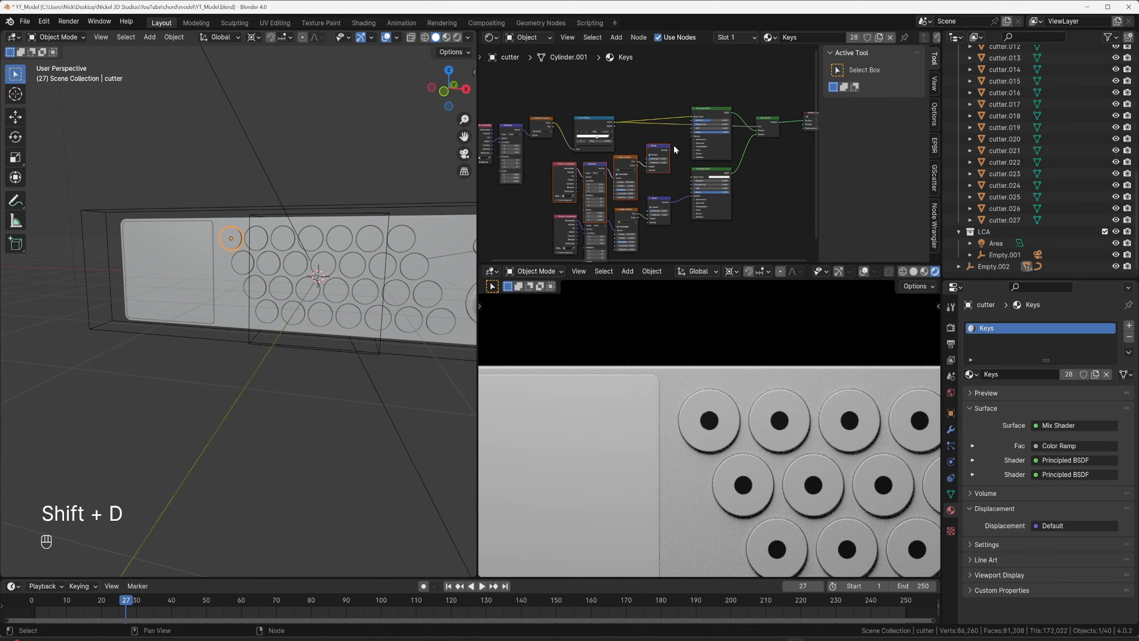
left_click_drag(670, 151, 693, 137)
scroll(725, 413, "up", 10)
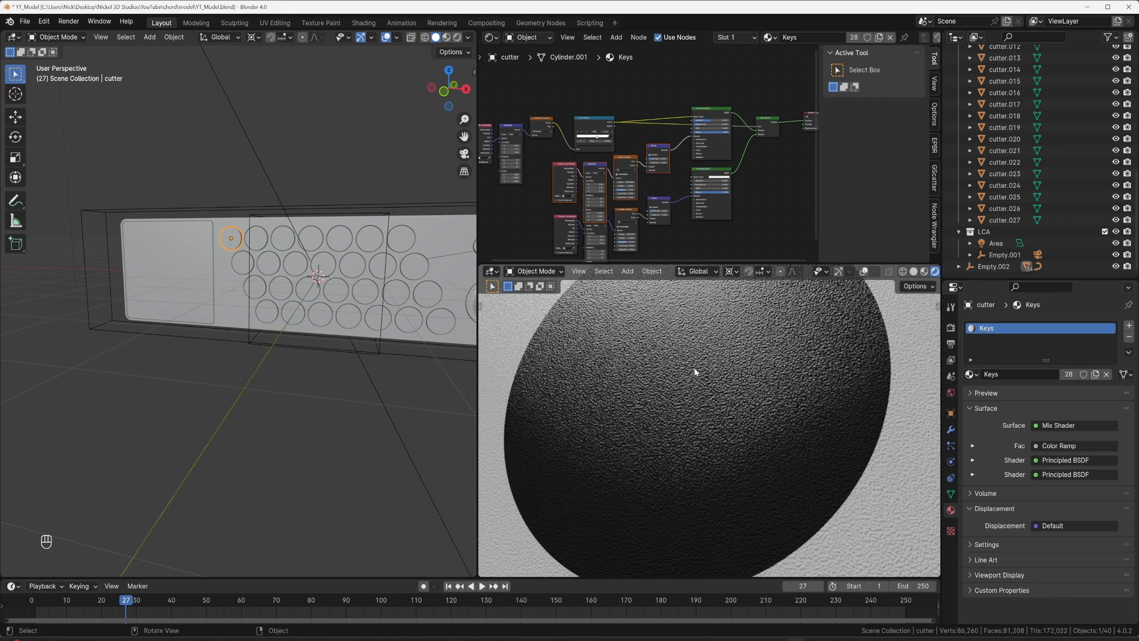
scroll(626, 198, "up", 3)
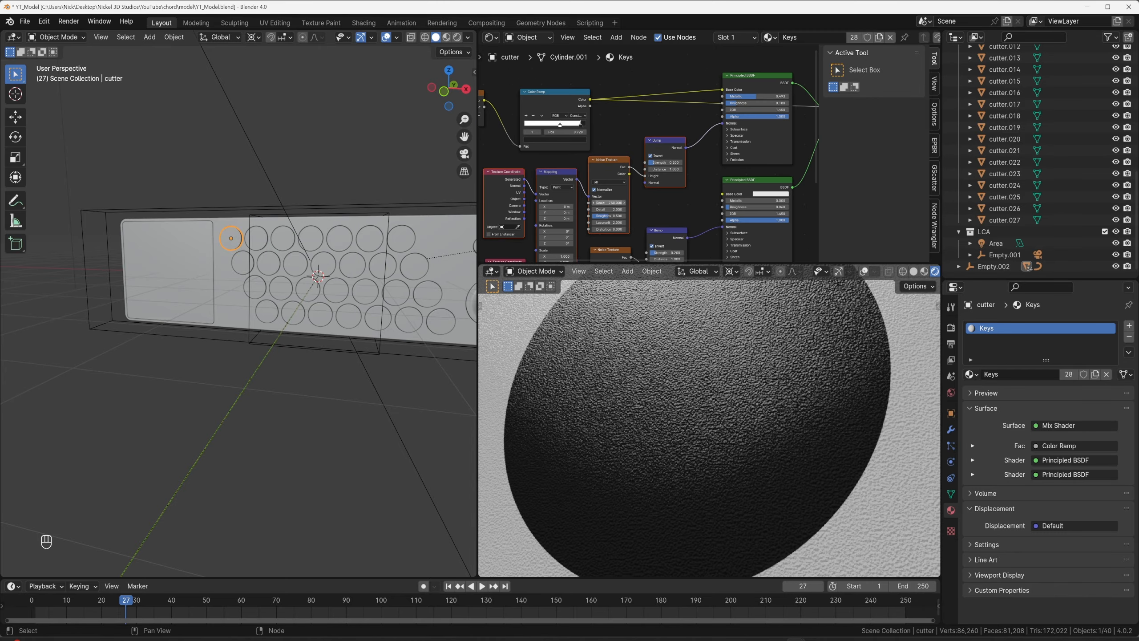
Set the duplicated Noise Texture's scale to 400.
left_click(609, 202)
type("400")
key("Return")
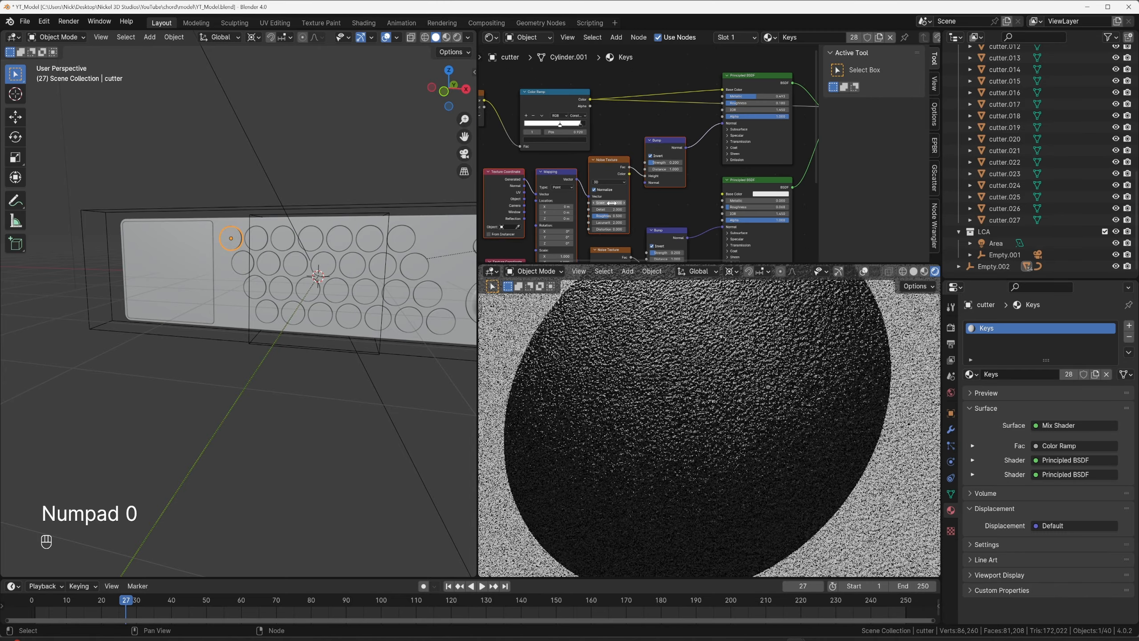
Examine the Keys material across the whole device from above.
scroll(683, 447, "down", 4)
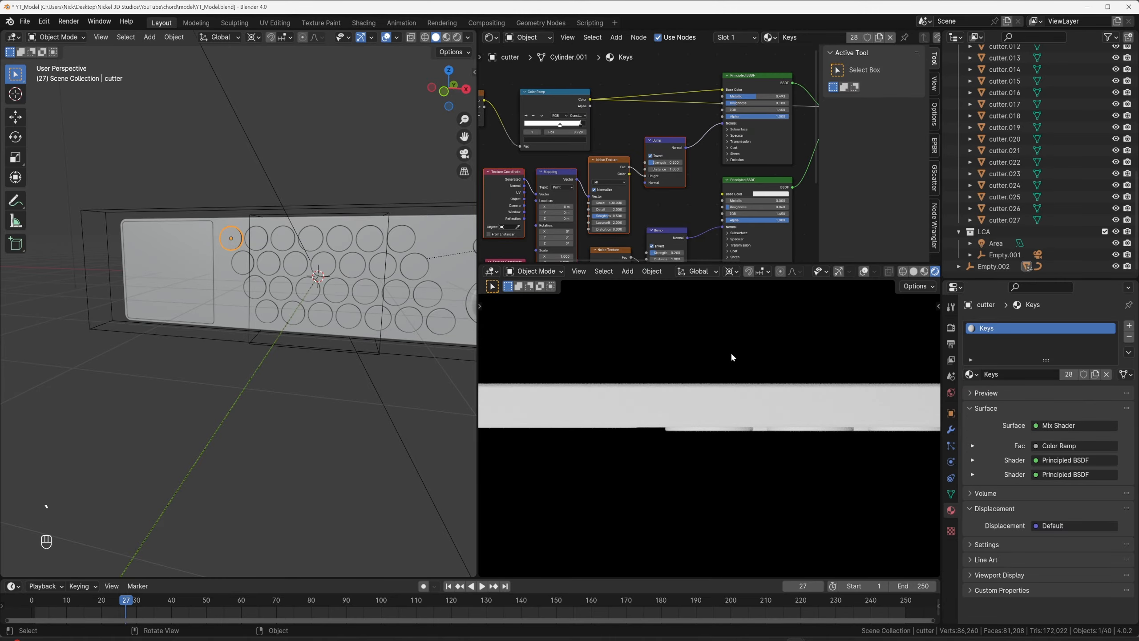
key("KP_0")
scroll(757, 366, "down", 10)
middle_click_drag(771, 407, 727, 360, "shift")
scroll(728, 361, "down", 1)
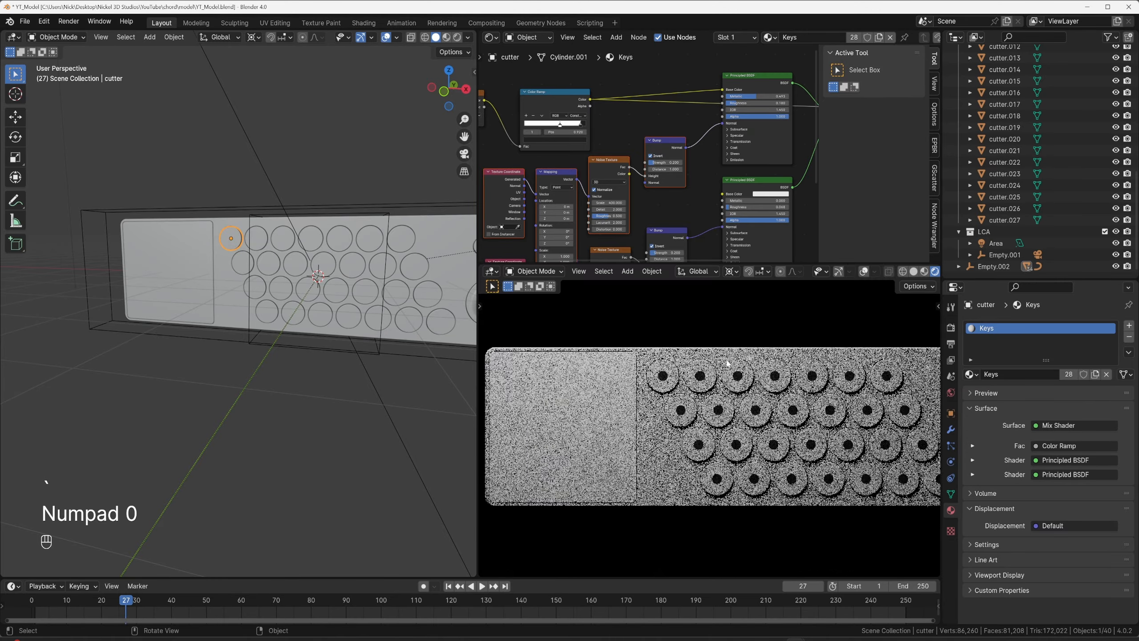
scroll(728, 362, "down", 1)
scroll(726, 360, "down", 1)
mouse_move(792, 382)
middle_mouse_down("shift")
mouse_move(727, 360)
mouse_move(792, 380)
middle_mouse_up("shift")
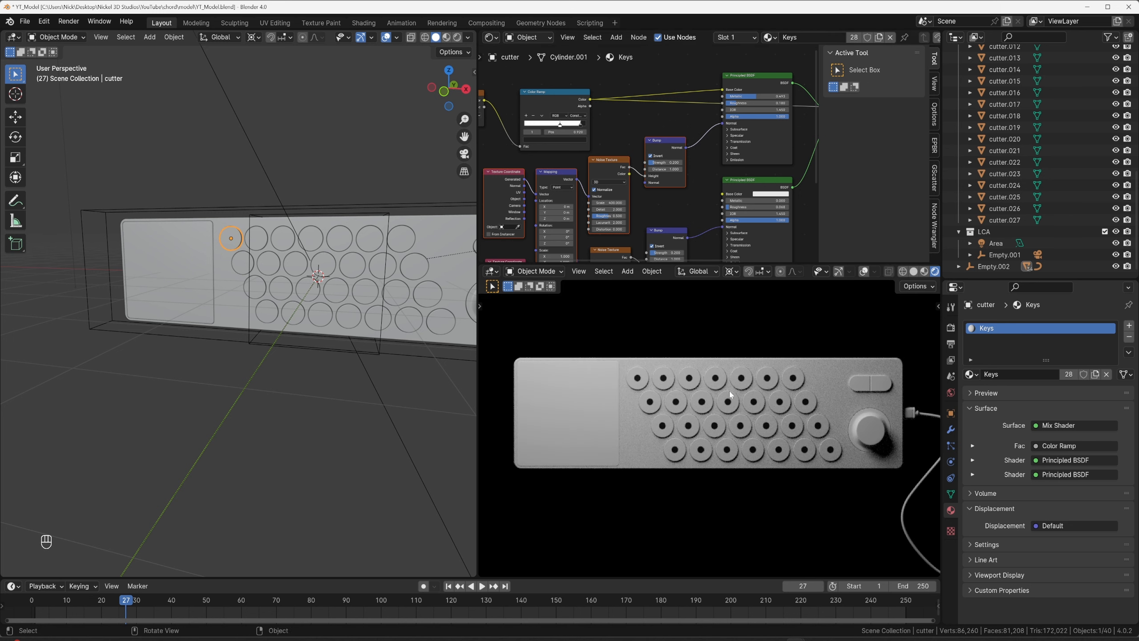
Shrink the keys' dark centre dots by moving the Color Ramp's end stop to position 0.937.
scroll(650, 153, "up", 2)
middle_click_drag(572, 110, 658, 113)
scroll(659, 148, "up", 4)
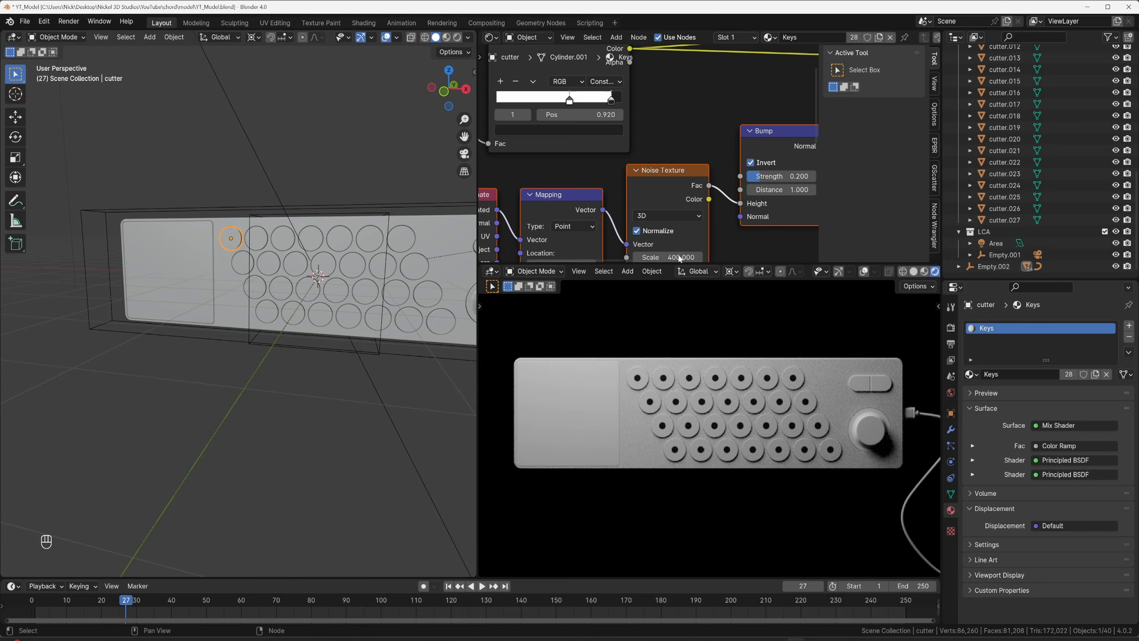
scroll(681, 371, "up", 4)
middle_click_drag(683, 387, 722, 418, "shift")
scroll(725, 433, "up", 5)
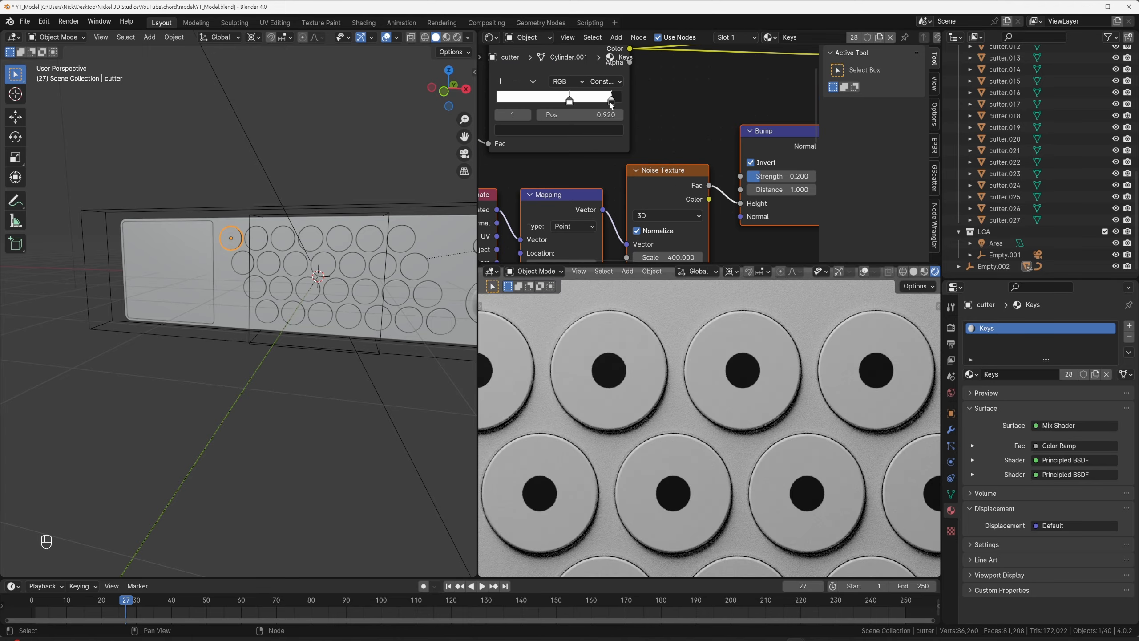
left_click_drag(612, 101, 613, 106)
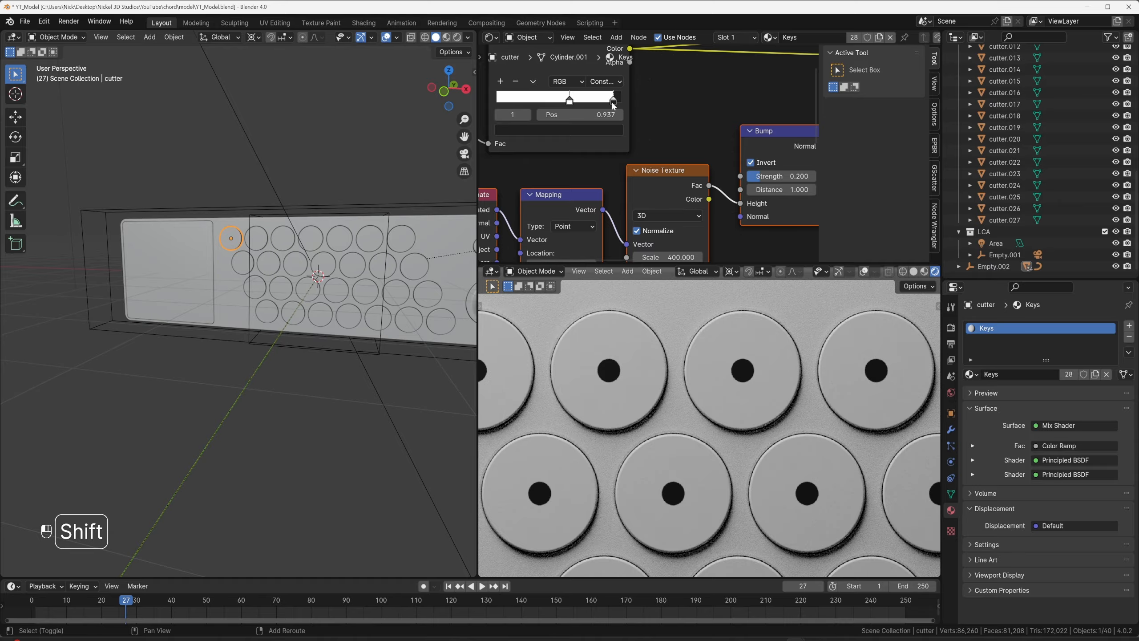
scroll(753, 378, "down", 7)
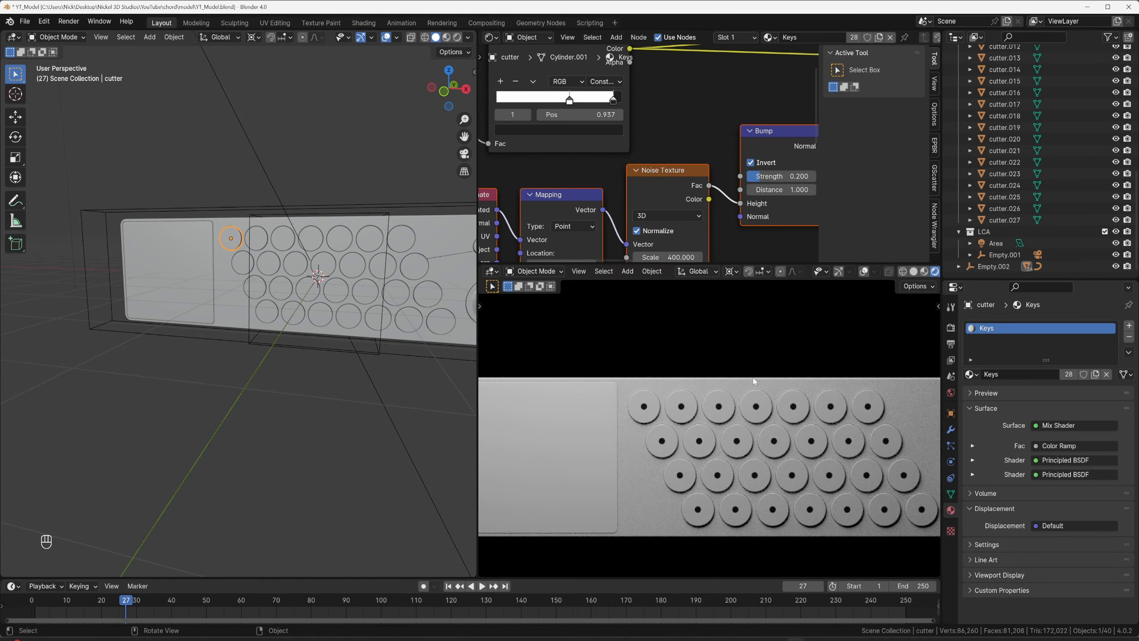
middle_click_drag(829, 415, 774, 397, "shift")
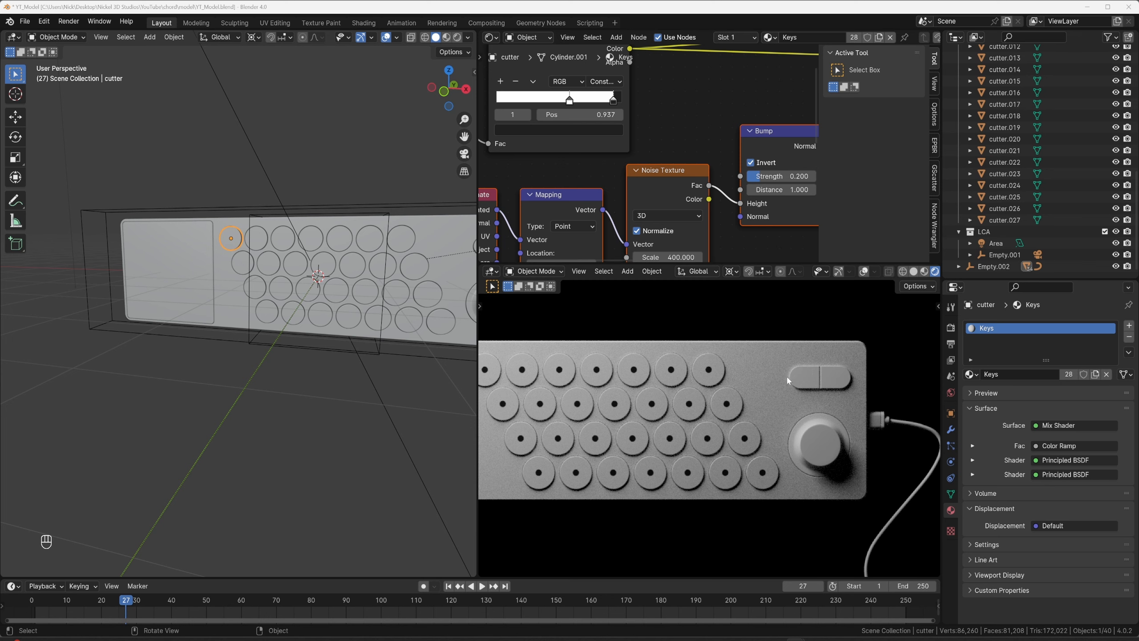
middle_click_drag(780, 382, 809, 369, "shift")
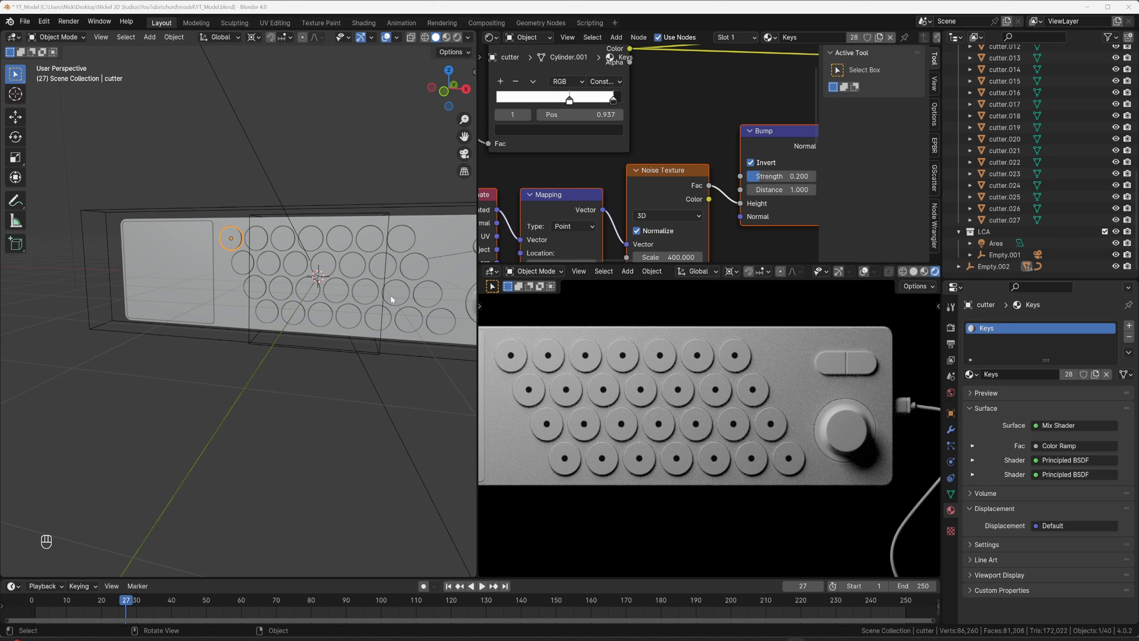
From the front view, select the rocker button and rename its material as Rocker.
scroll(391, 296, "down", 4)
middle_click_drag(319, 247, 295, 245, "shift")
key("grave")
left_click(223, 204)
scroll(407, 246, "up", 4)
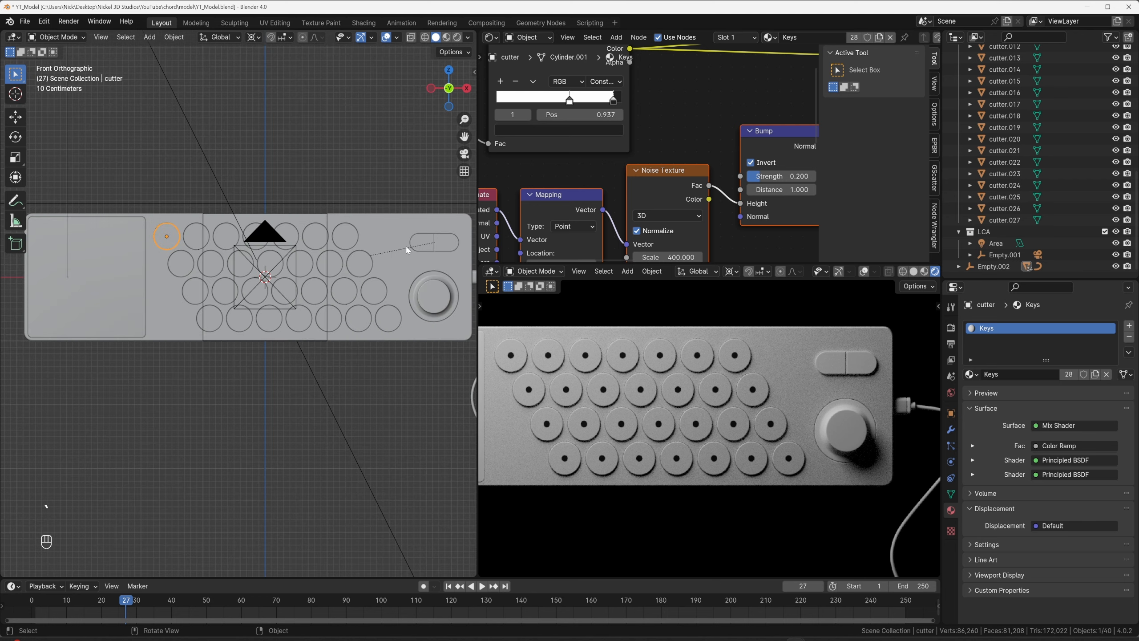
left_click(407, 250)
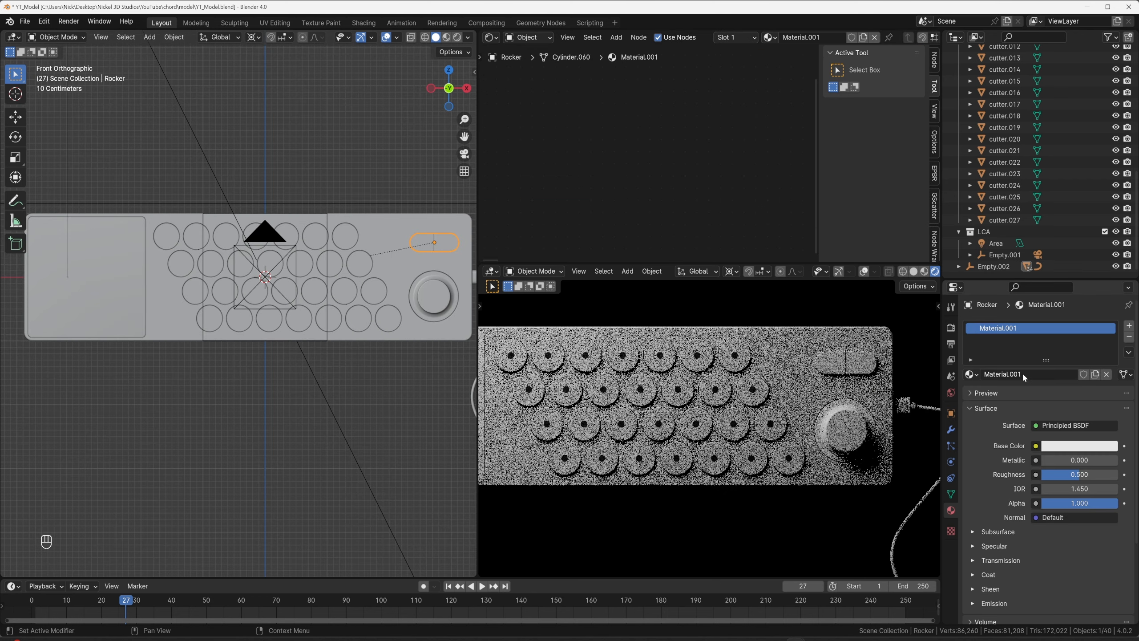
double_click(1032, 374)
type("Rocker")
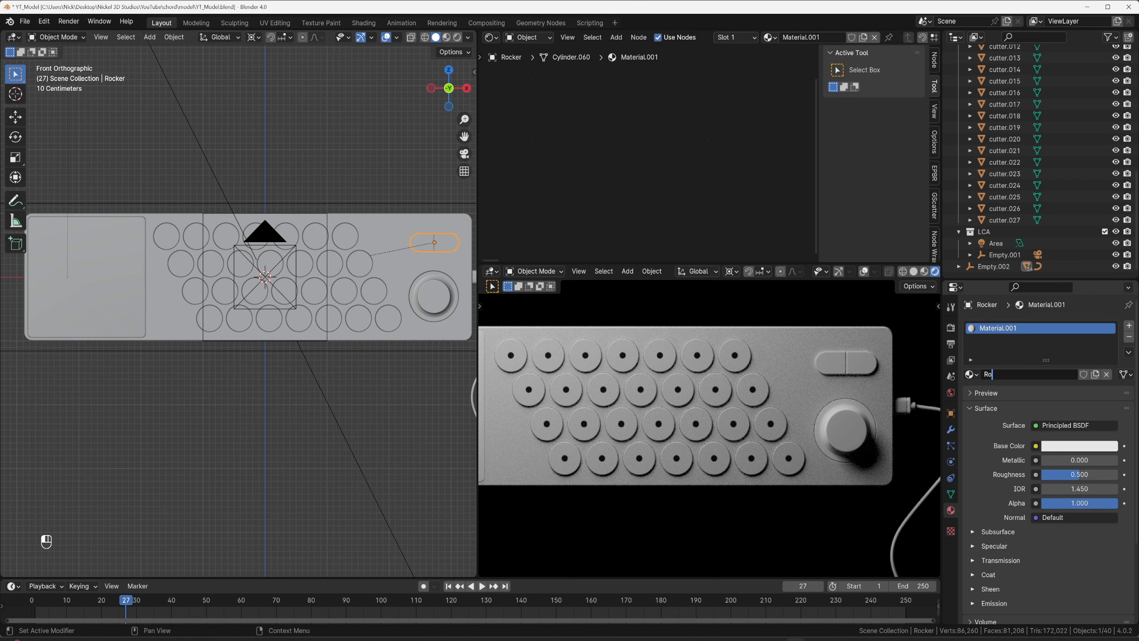
key("Return")
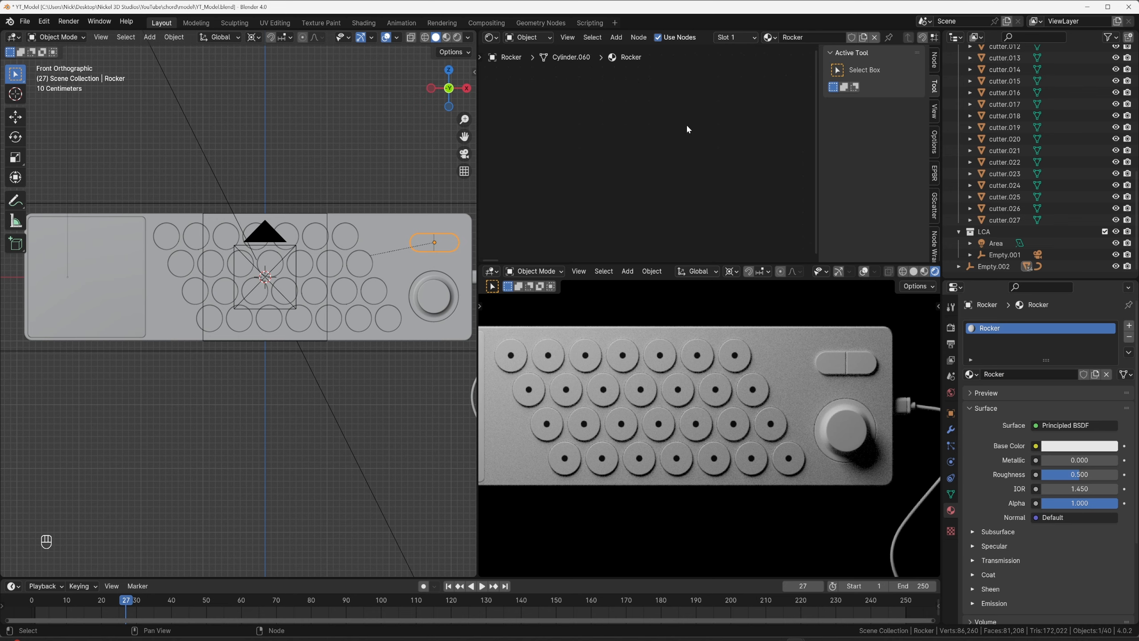
Brighten the Rocker material's base colour slightly towards white.
key("Home")
left_click(646, 128)
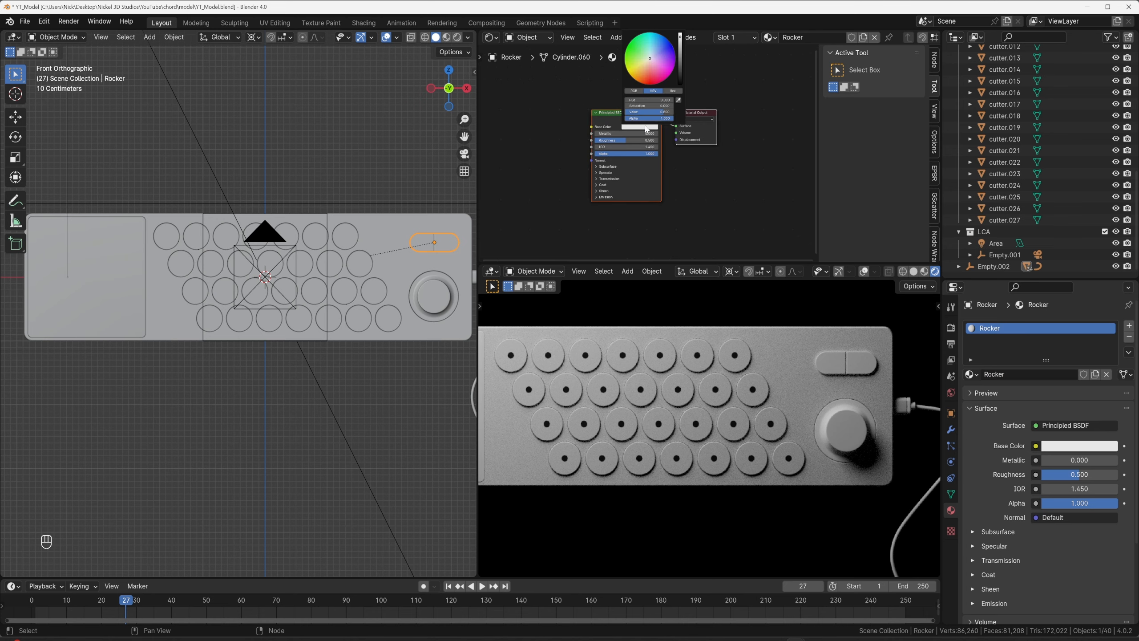
left_click_drag(680, 45, 680, 38)
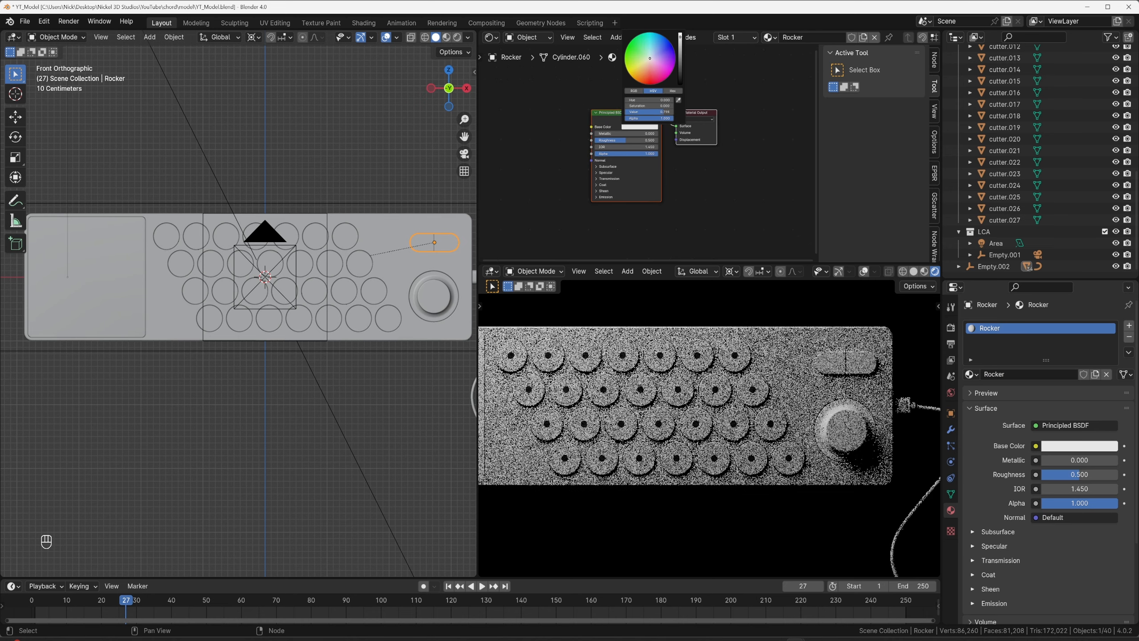
scroll(709, 404, "up", 5)
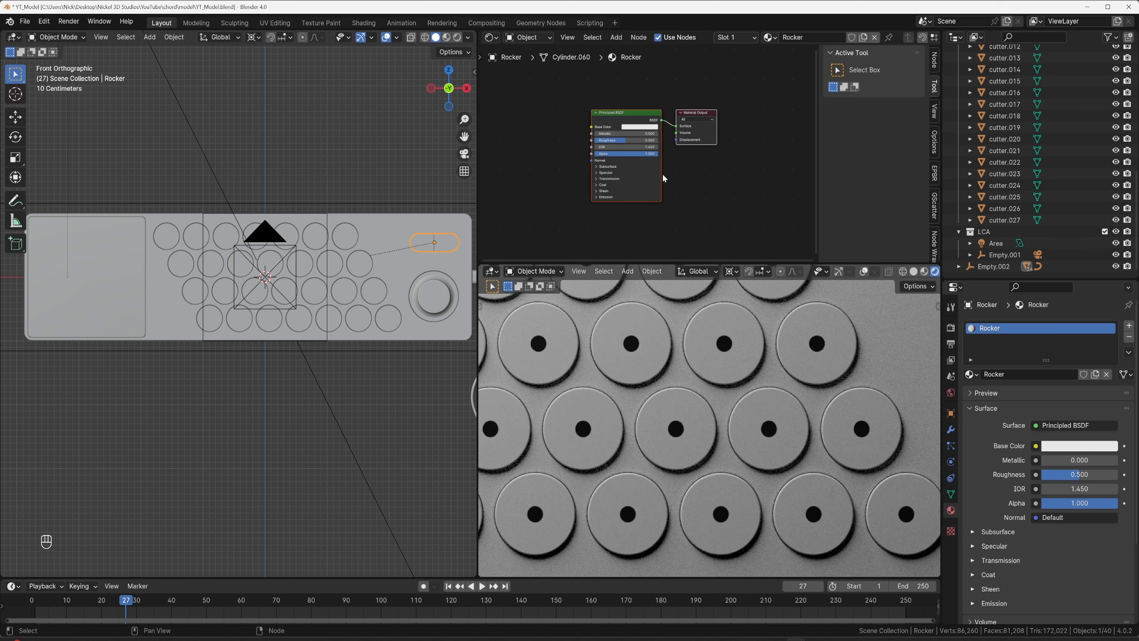
scroll(588, 160, "down", 3)
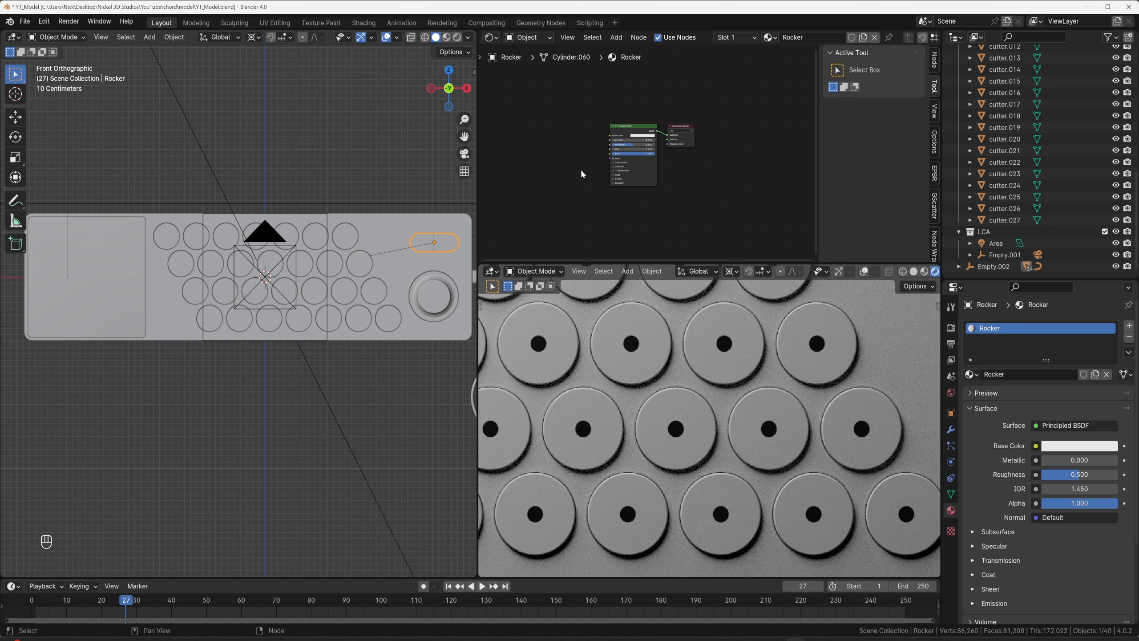
Add a Noise Texture with Texture Coordinate and Mapping nodes to the Rocker material.
key("q")
left_click(580, 169)
left_click(558, 167)
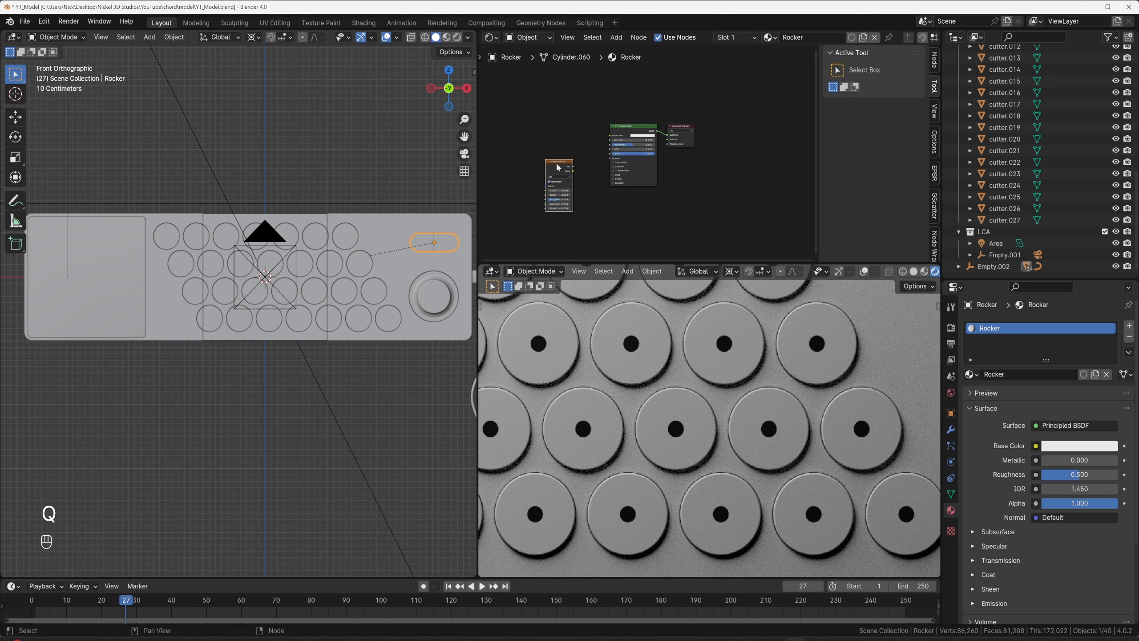
key("ctrl+t")
scroll(556, 162, "up", 2)
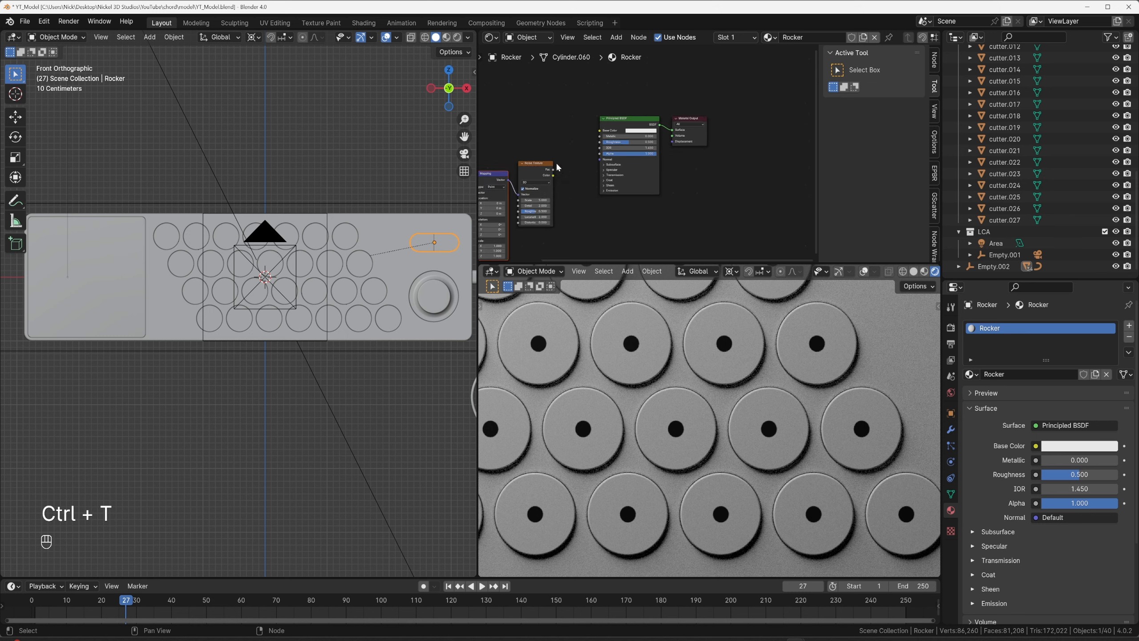
Add a Bump node fed by the Noise Texture and connect it to the Principled BSDF's normal.
left_click_drag(546, 171, 583, 189)
left_click(587, 206)
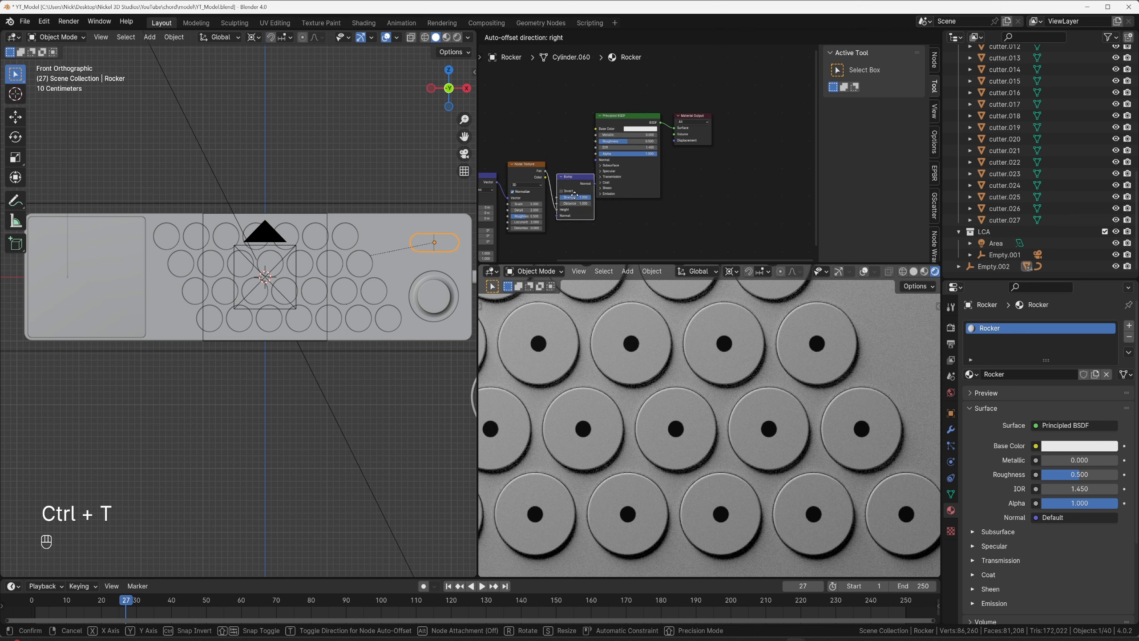
left_click(583, 202)
left_click_drag(637, 106, 723, 118)
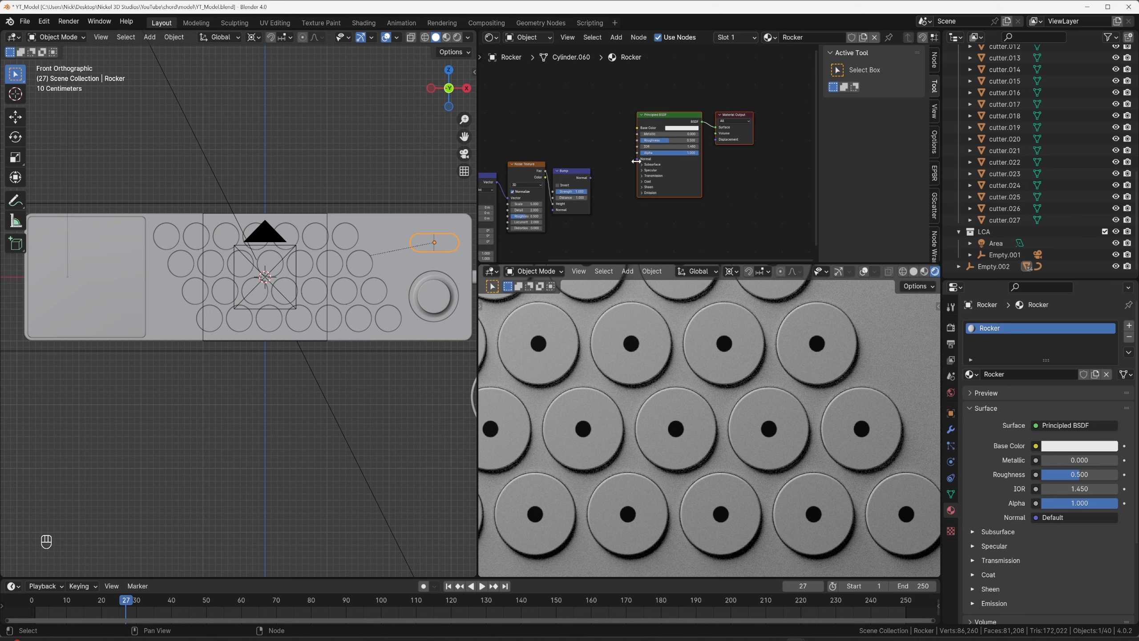
left_click_drag(591, 177, 637, 159)
Drive the Mapping node's vector with object coordinates so the bump pattern is not stretched on the rocker.
middle_click_drag(852, 323, 634, 384, "shift")
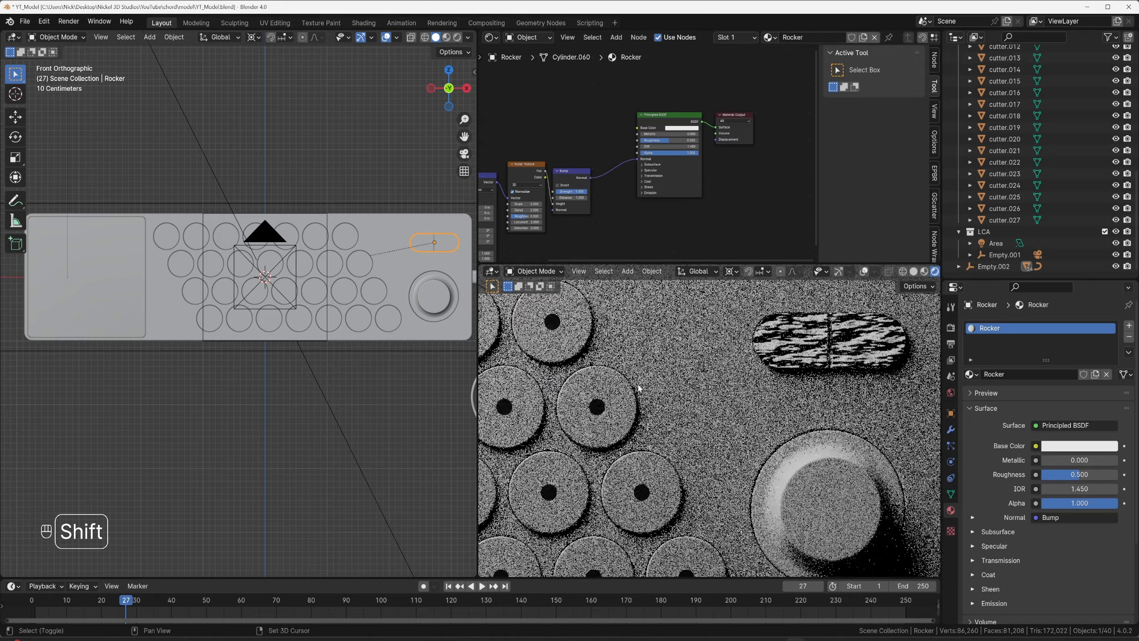
scroll(799, 357, "up", 3)
middle_click_drag(800, 357, 787, 364, "shift")
scroll(788, 367, "down", 3)
middle_click_drag(505, 197, 603, 168)
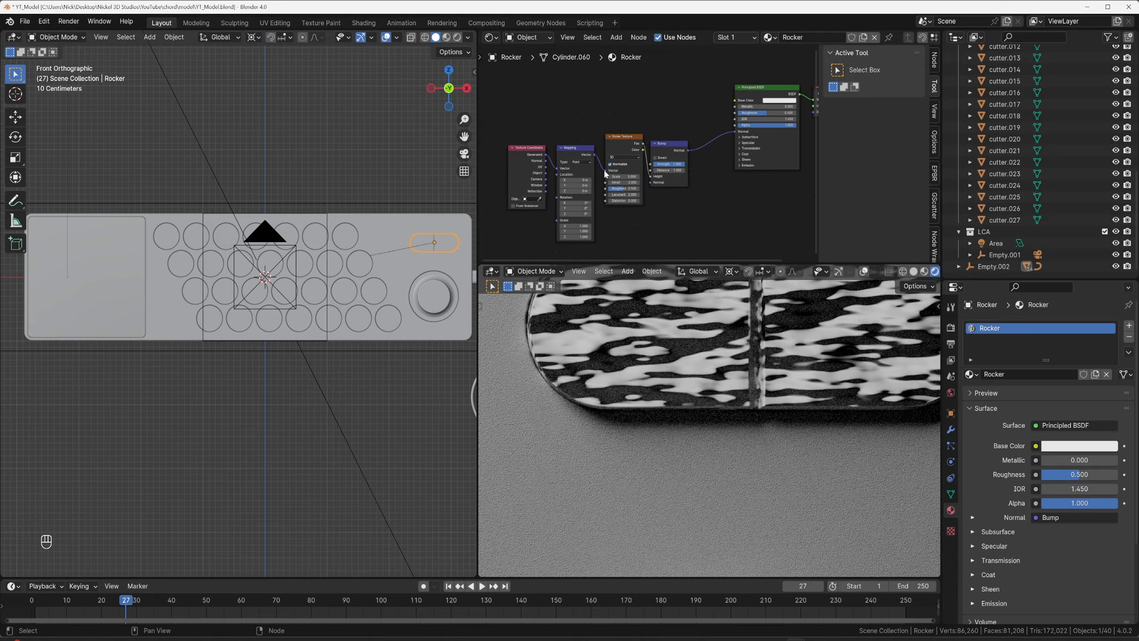
left_click_drag(547, 173, 558, 170)
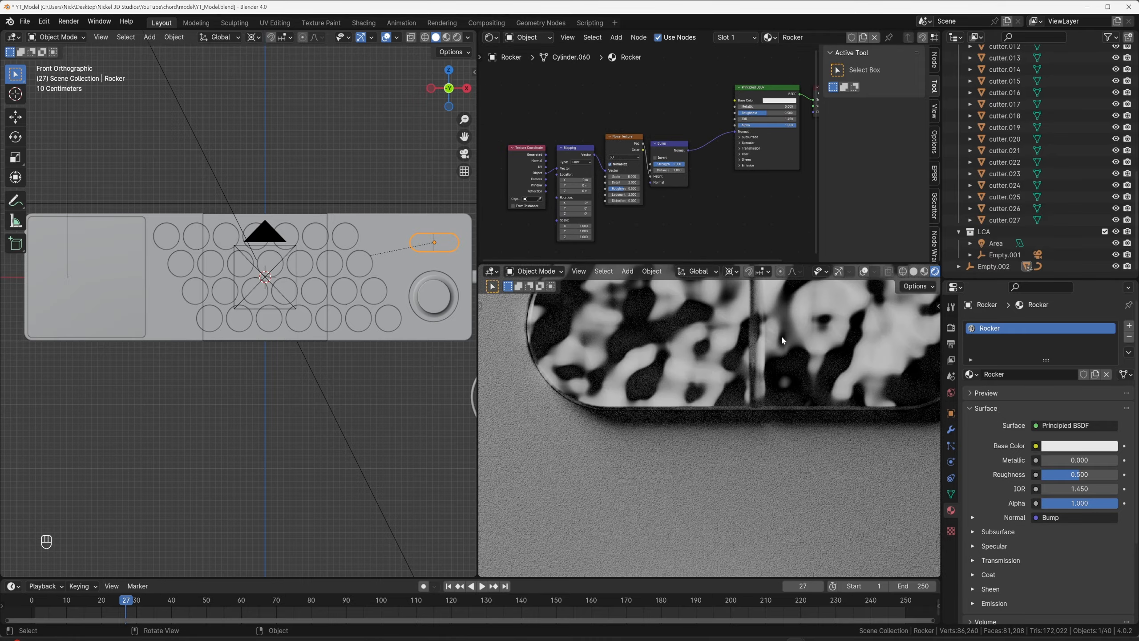
scroll(782, 335, "down", 3)
scroll(642, 164, "up", 3)
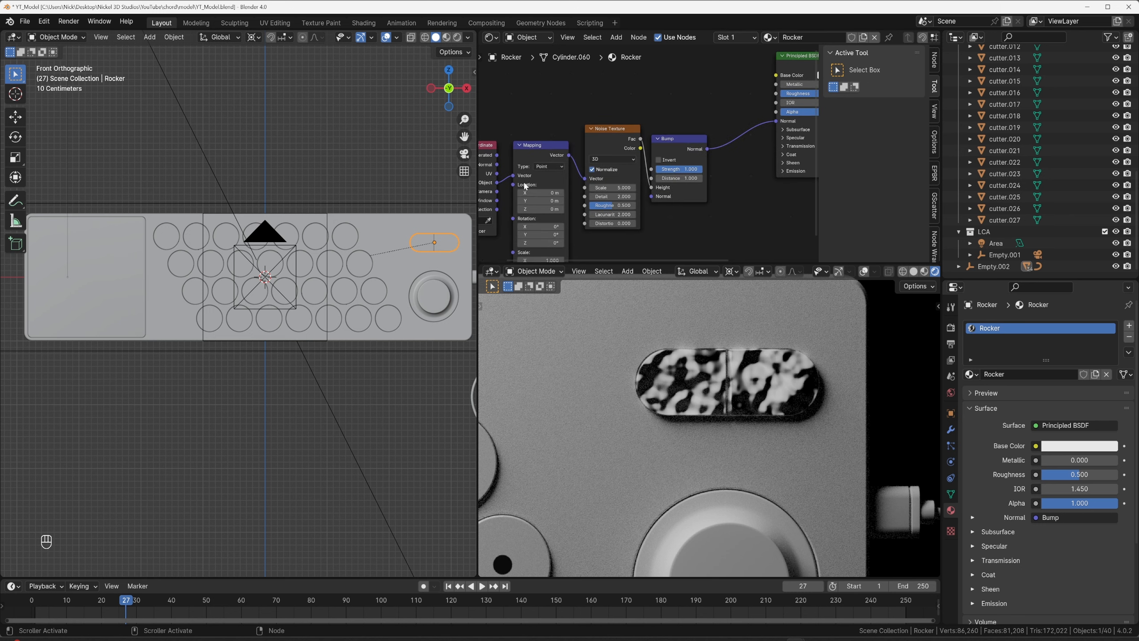
Replace the Noise Texture with a Voronoi Texture fed by the Mapping node, its Distance output driving the bump height.
scroll(545, 179, "down", 1)
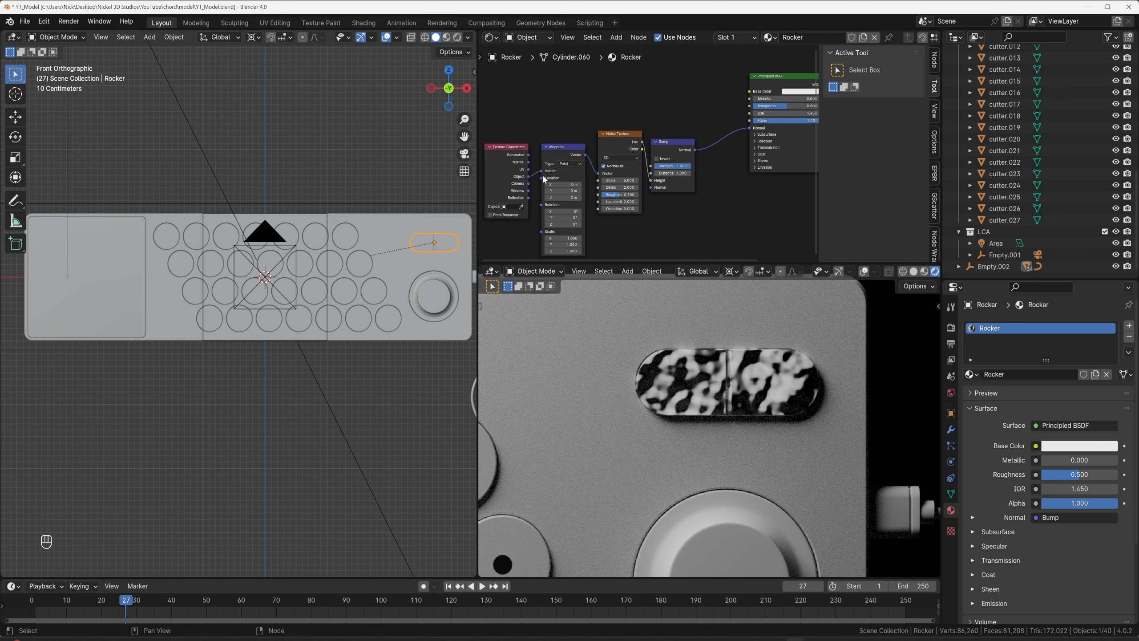
left_click(620, 143)
key("x")
key("shift+a")
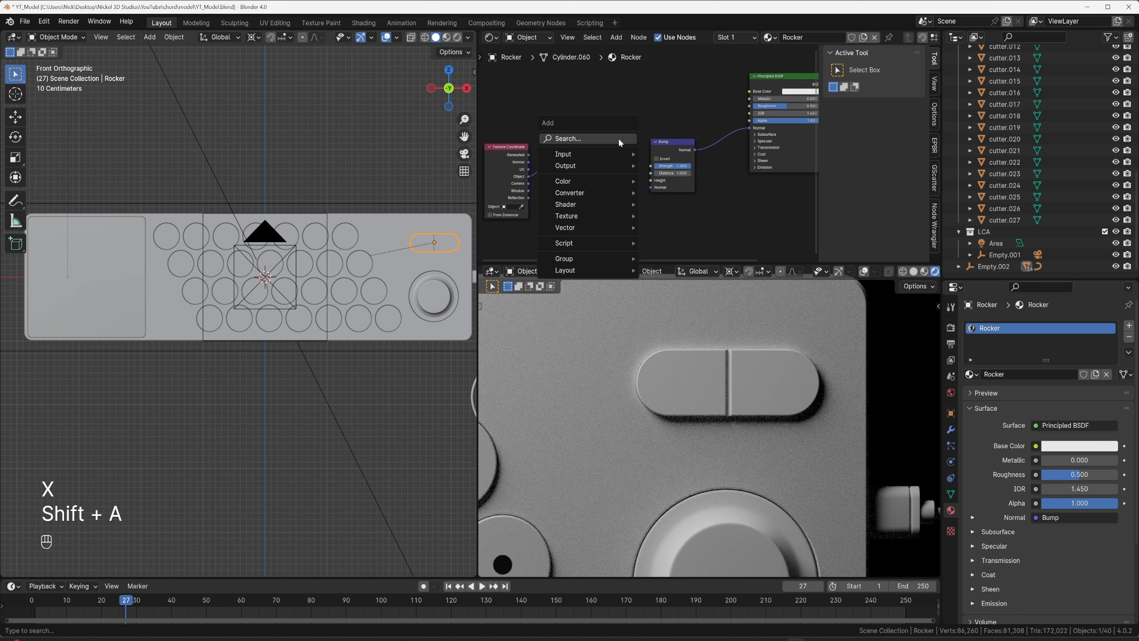
type("vo")
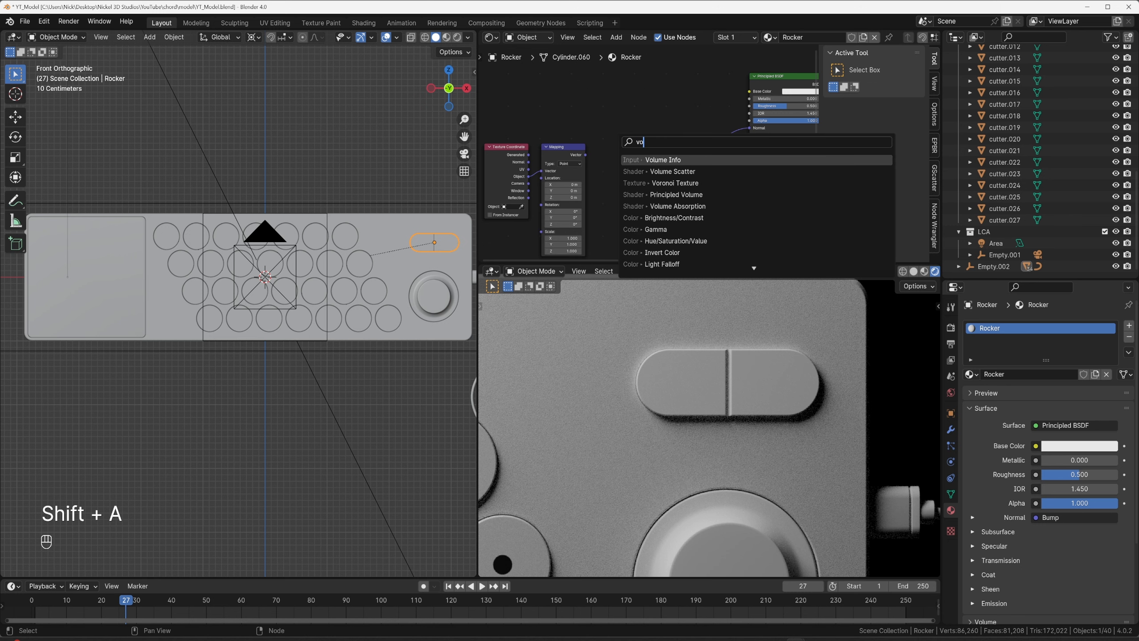
left_click(676, 183)
left_click(588, 150)
left_click_drag(586, 154, 599, 194)
left_click_drag(643, 141, 651, 180)
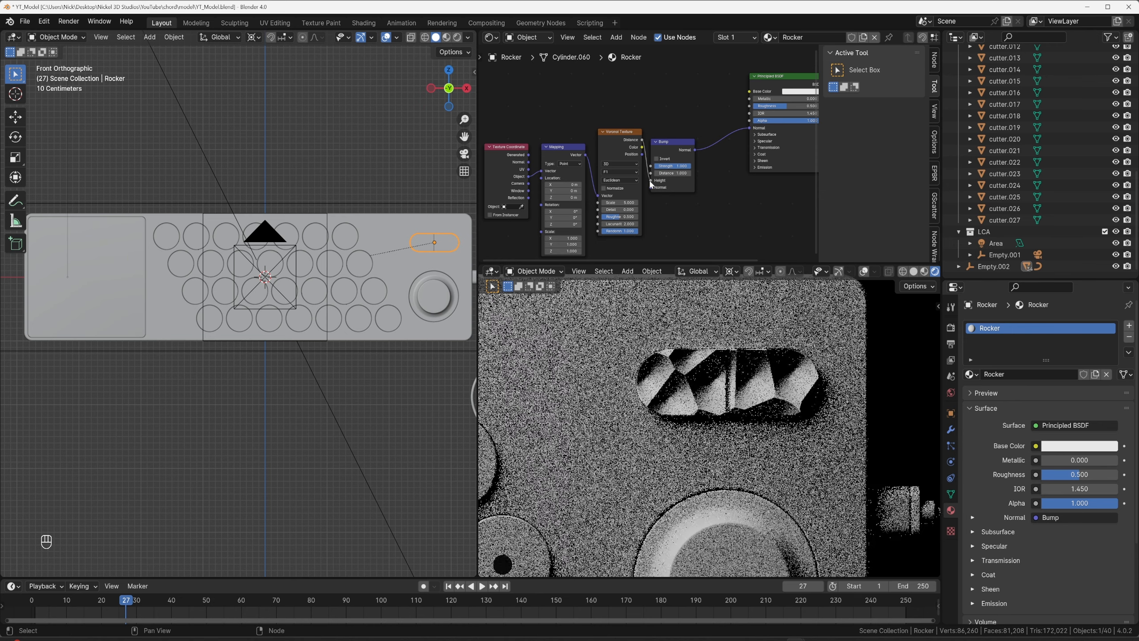
Switch the Voronoi Texture to 4D with the Smooth F1 feature.
scroll(720, 360, "up", 5)
left_click(620, 163)
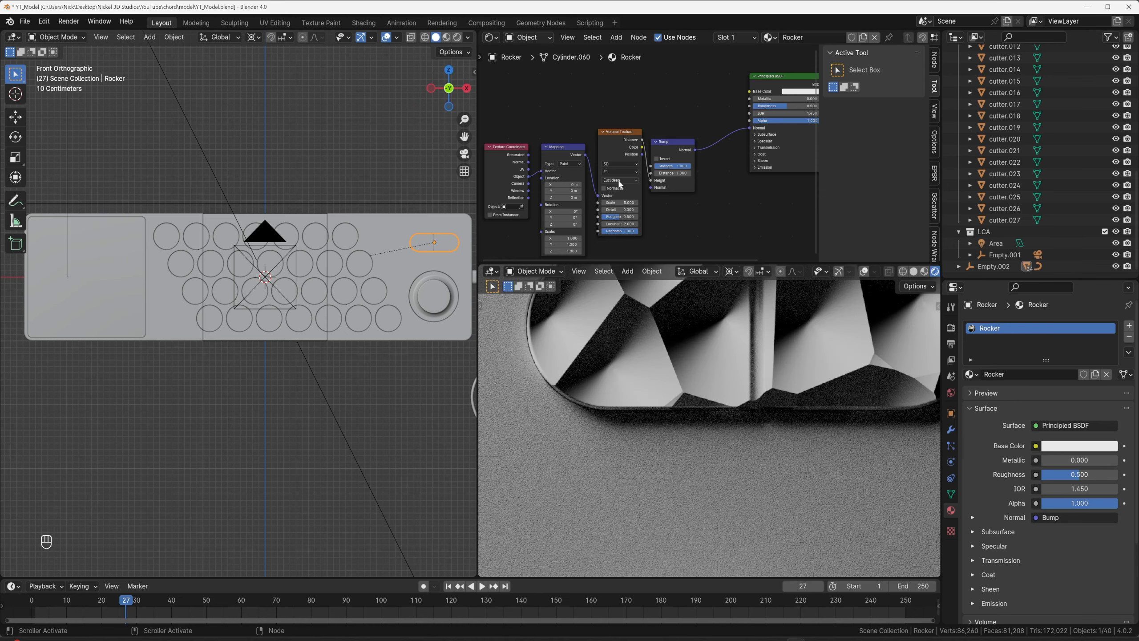
left_click(614, 202)
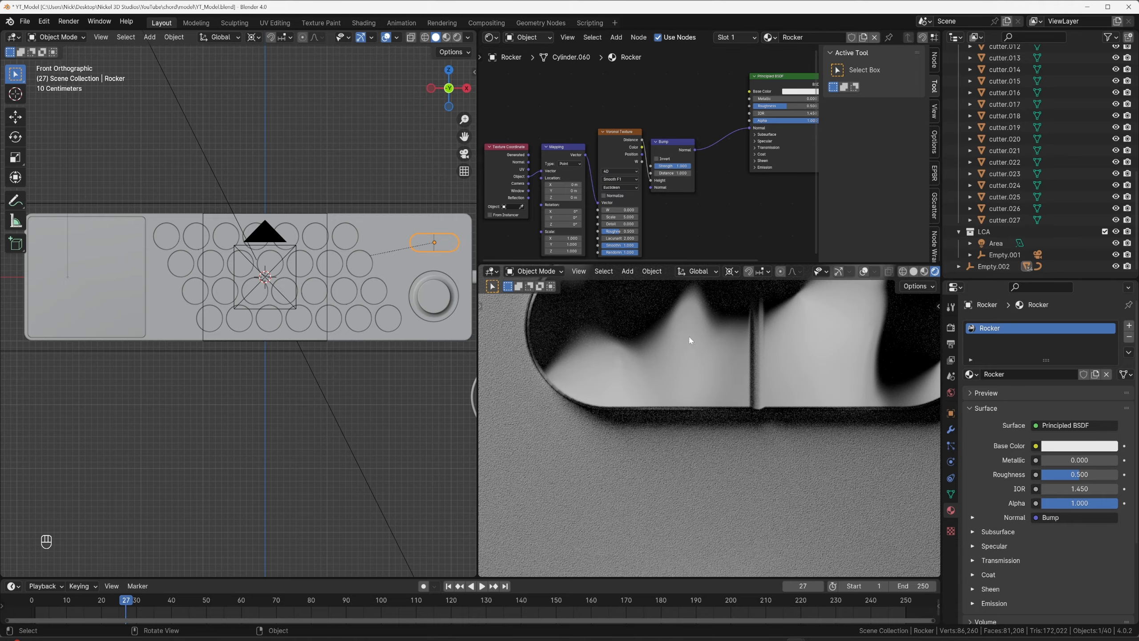
Set the Voronoi Texture's W value to 1 and its scale to 600.
scroll(690, 338, "down", 3)
left_click_drag(618, 217, 735, 217)
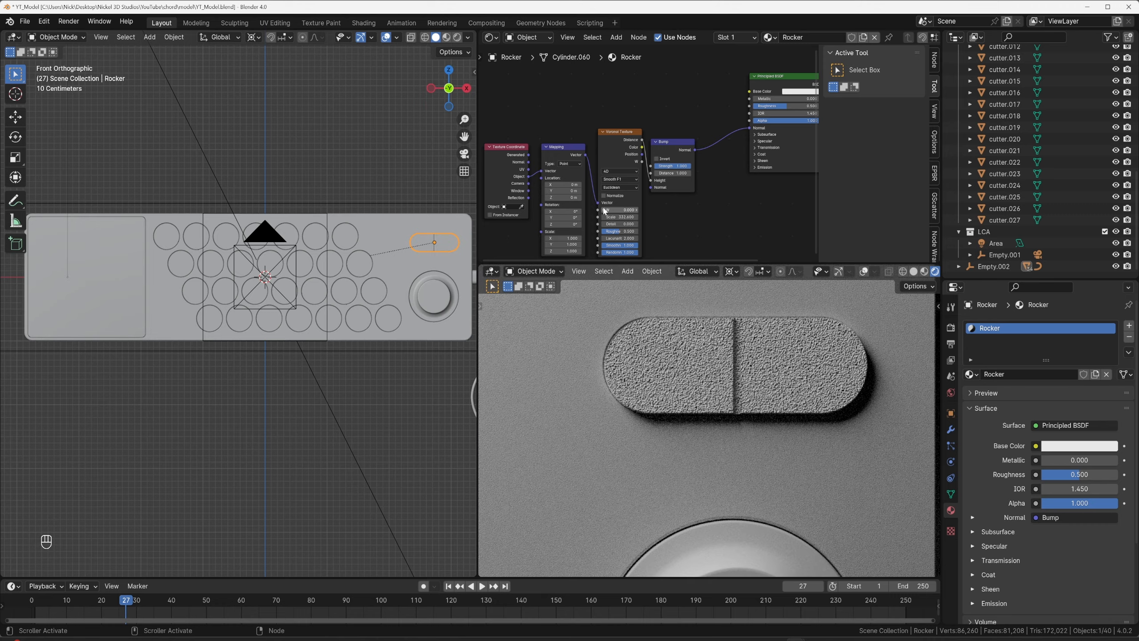
mouse_move(623, 210)
left_mouse_down()
mouse_move(639, 210)
mouse_move(625, 210)
left_mouse_up()
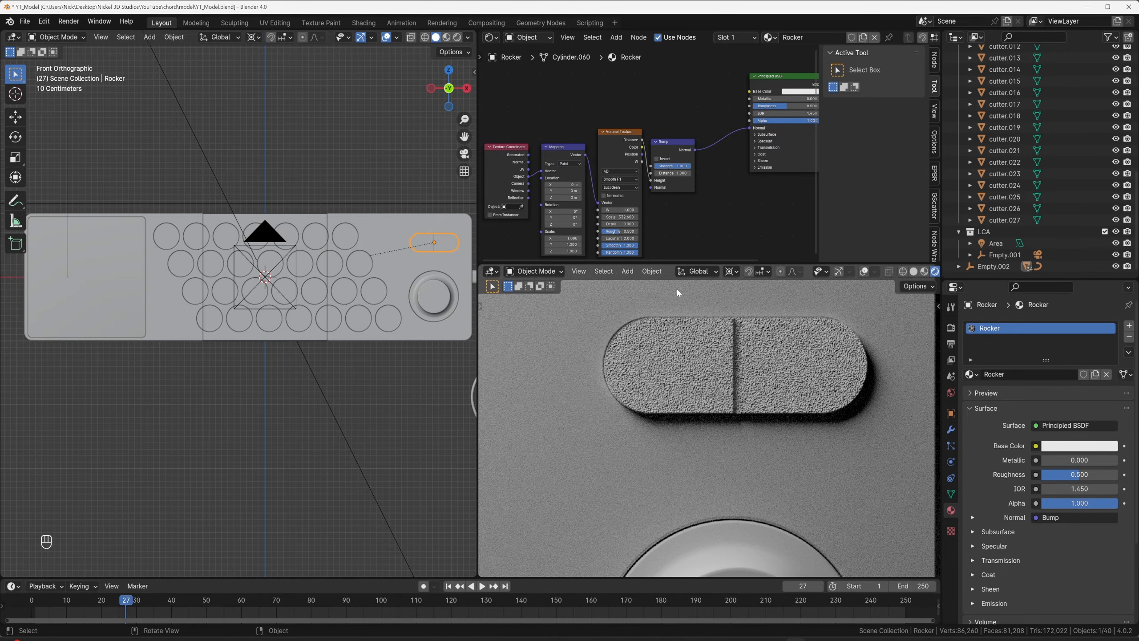
scroll(715, 361, "up", 5)
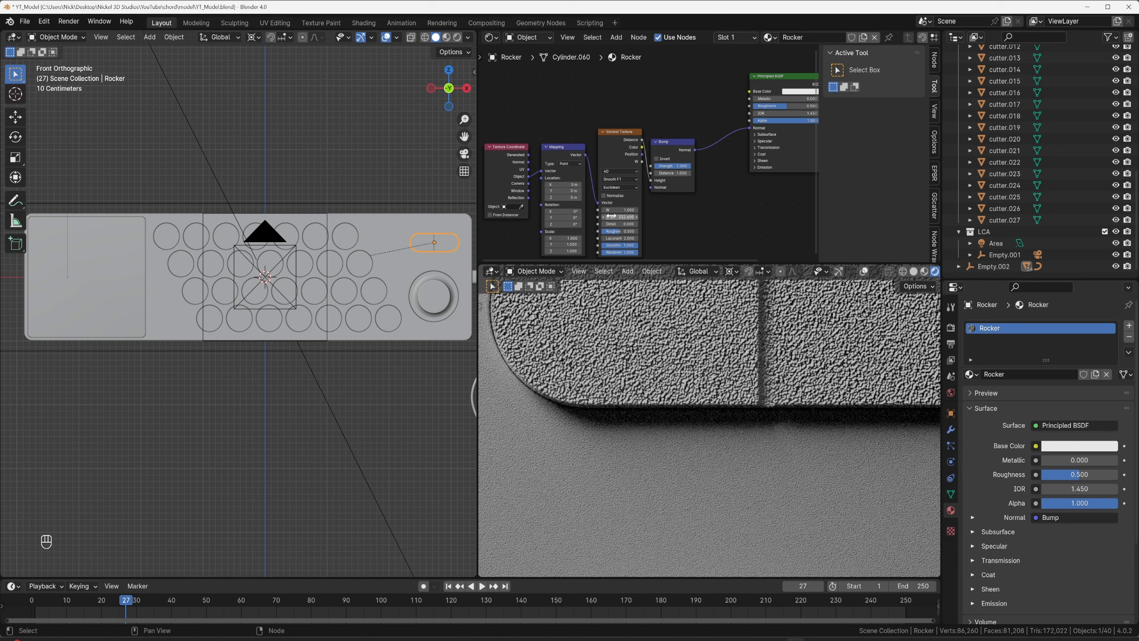
left_click(611, 216)
type("600")
key("Return")
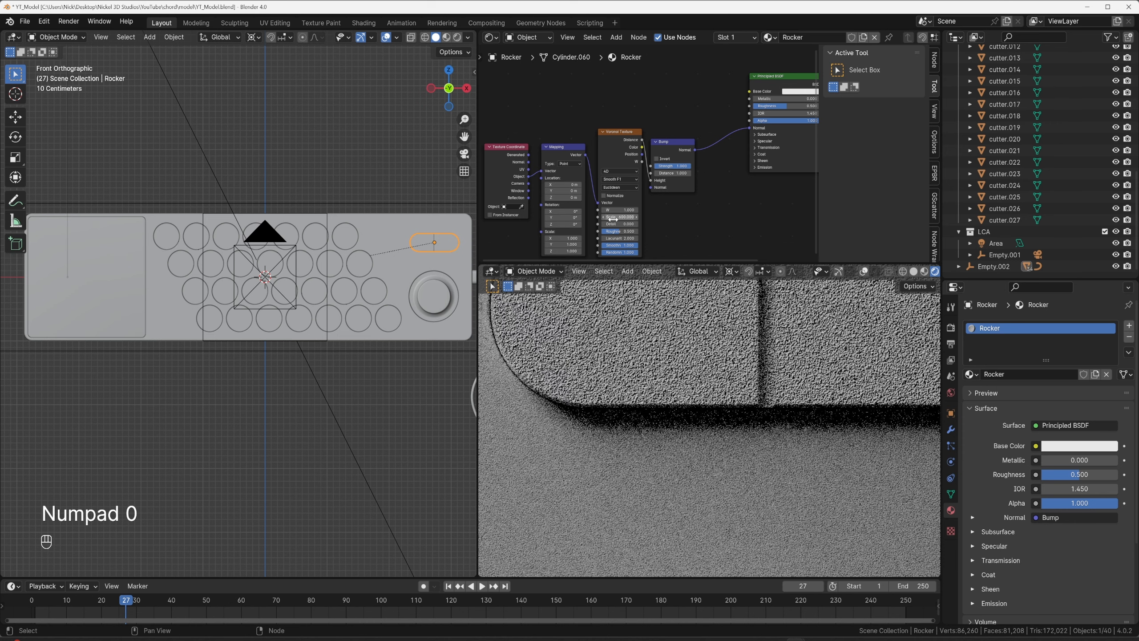
Set the Rocker material's bump strength to 0.4.
left_click(672, 165)
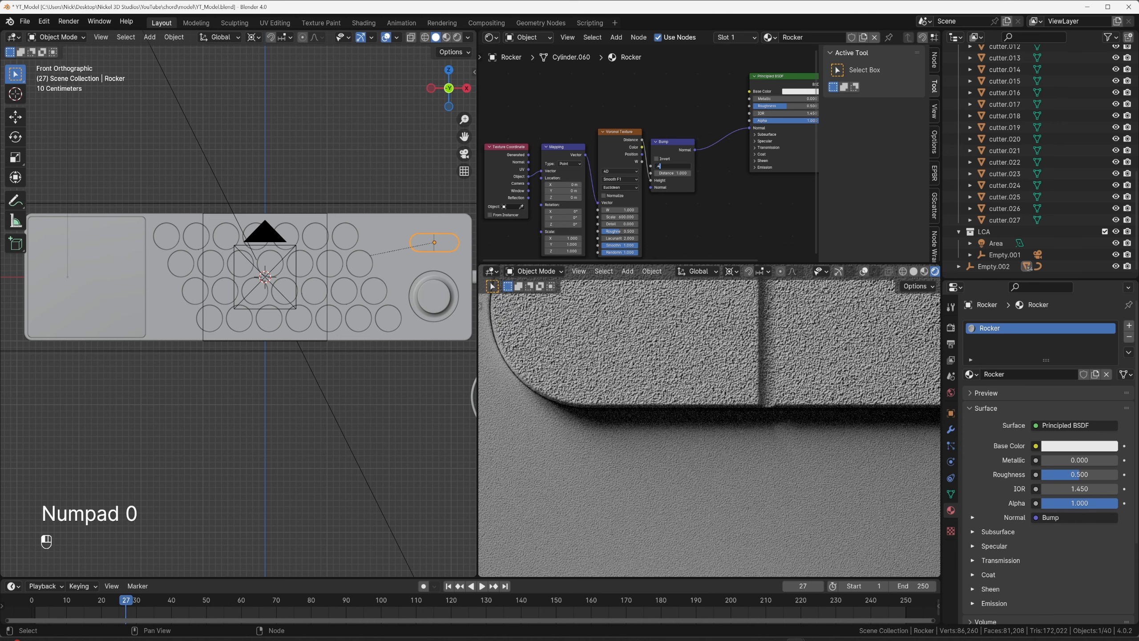
key("Return")
scroll(730, 375, "down", 3)
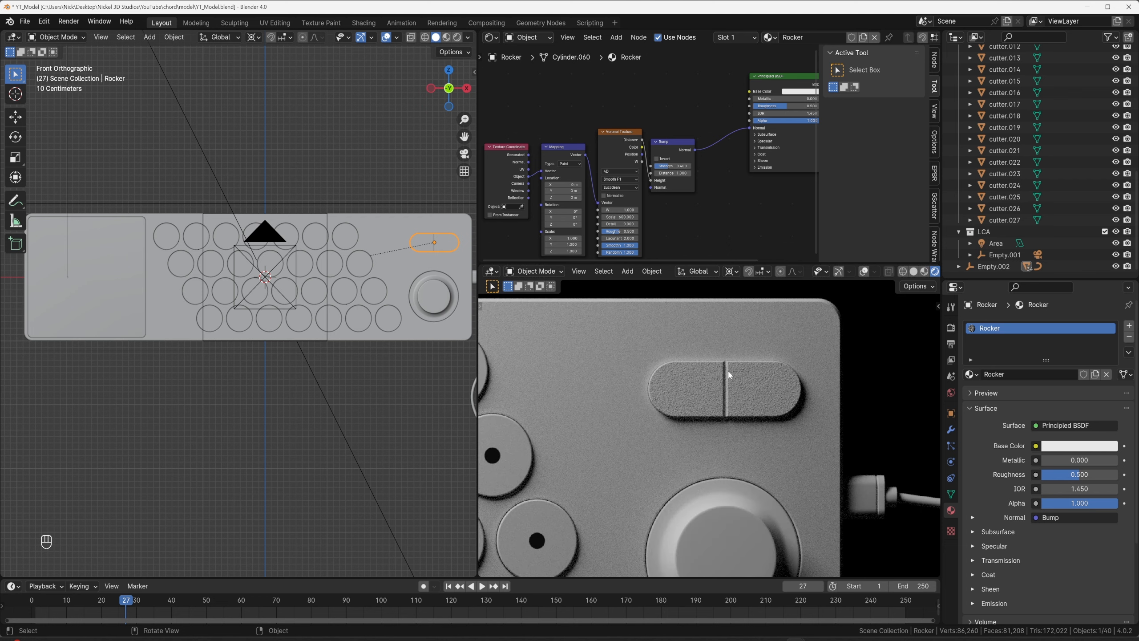
middle_click_drag(713, 193, 671, 192)
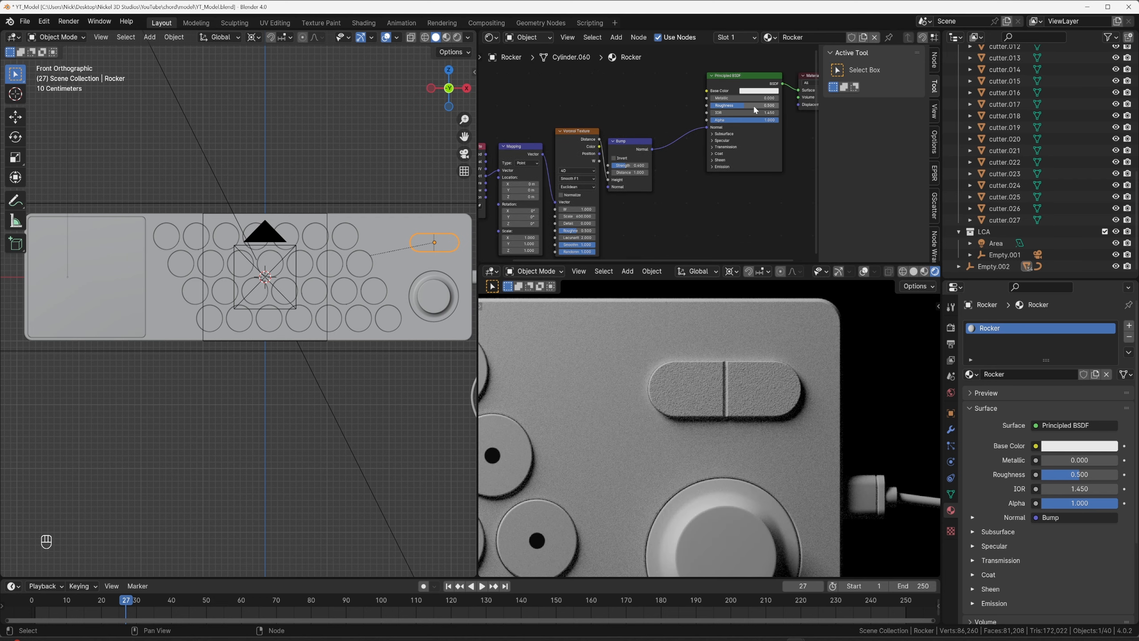
Set the Rocker material's roughness to 1 and its bump strength to 0.1.
left_click_drag(753, 104, 792, 105)
scroll(635, 171, "up", 1)
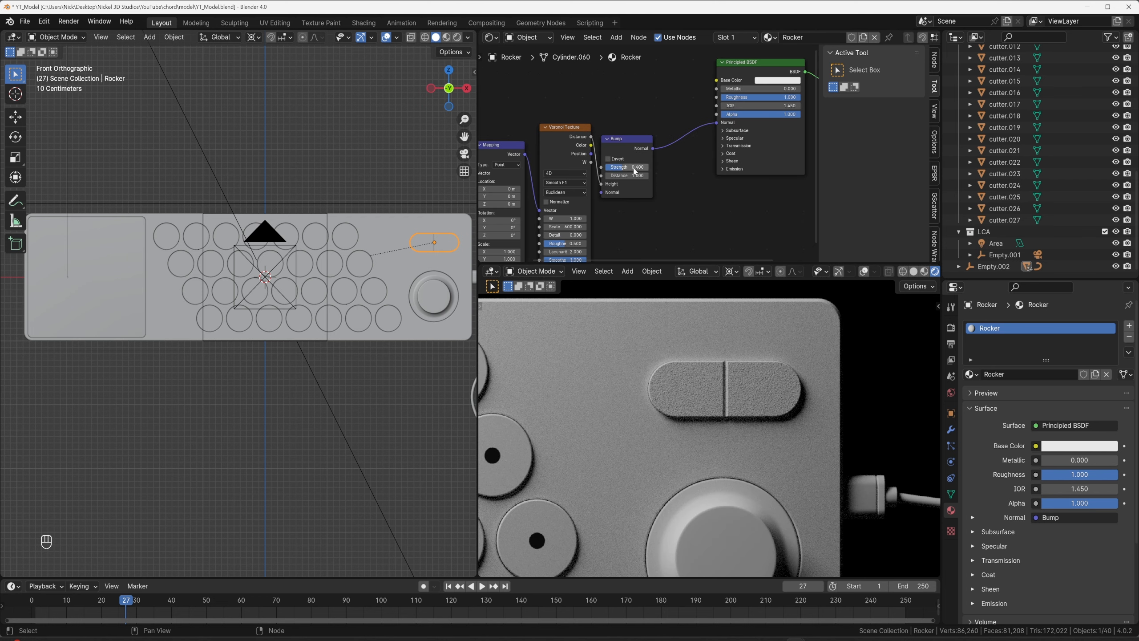
left_click(634, 167)
key("Return")
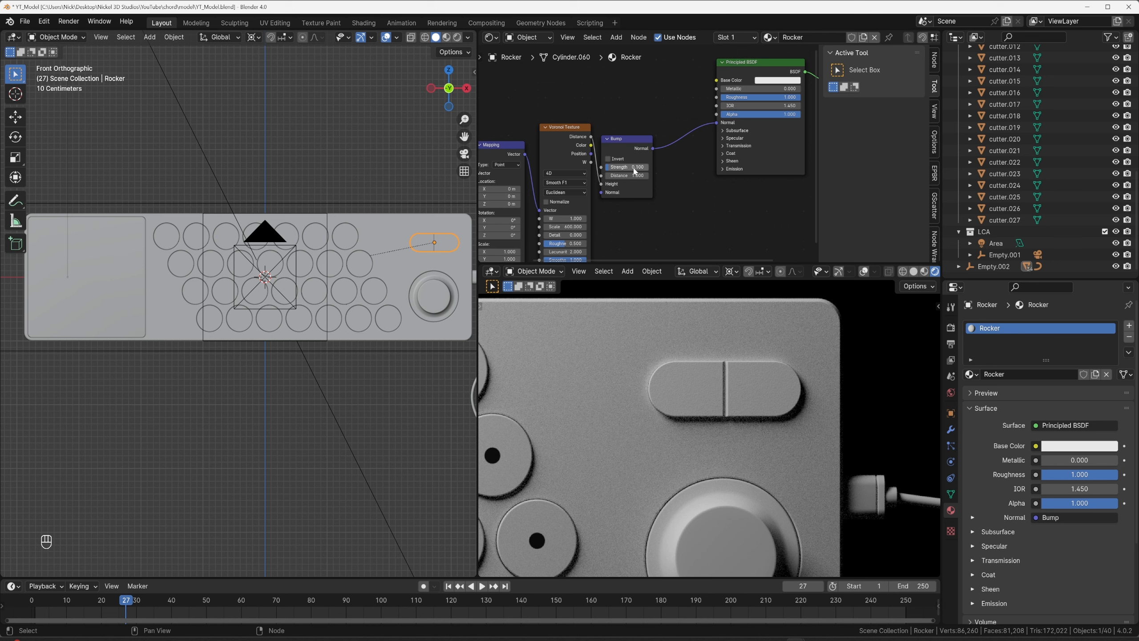
middle_click_drag(697, 163, 689, 166)
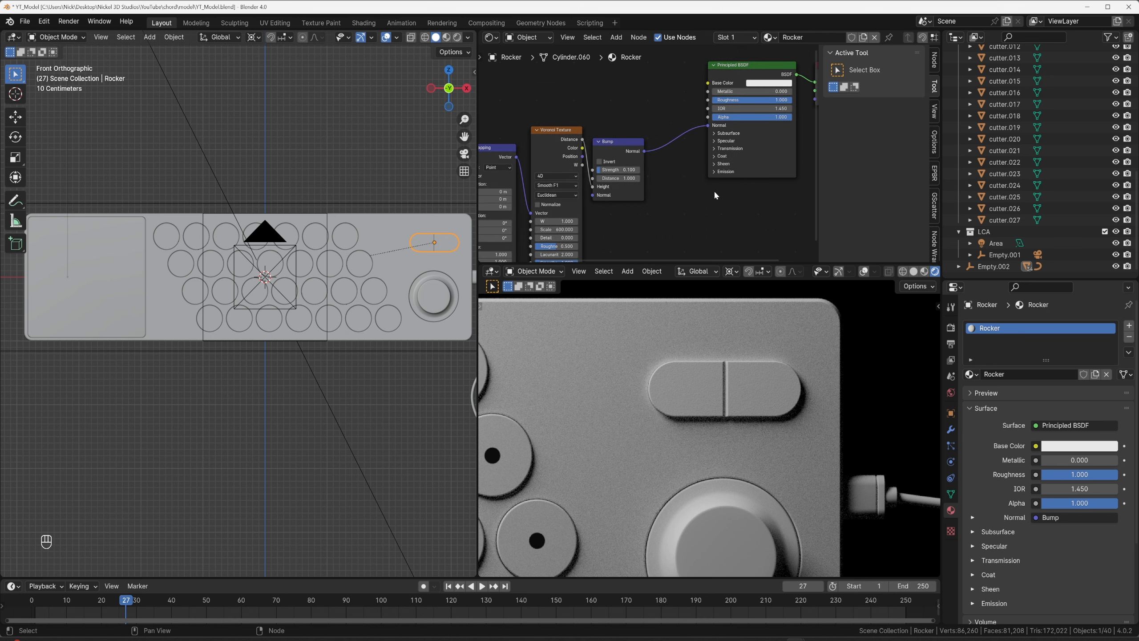
Try a subsurface weight of 1 on the Rocker material and look through its other shading settings.
left_click(714, 134)
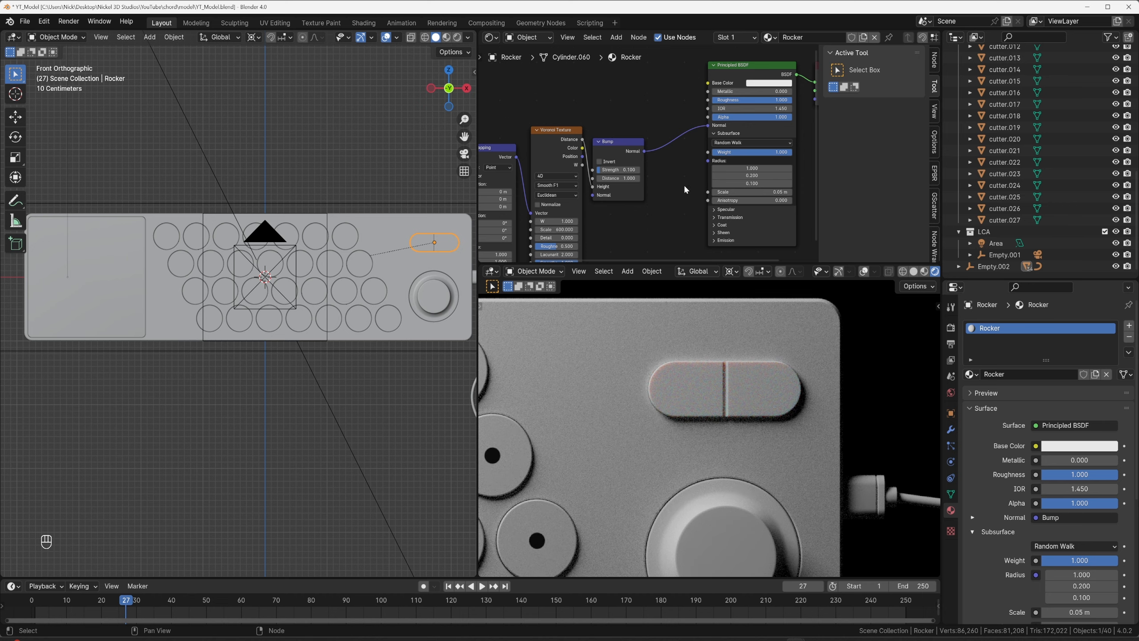
scroll(697, 387, "up", 4)
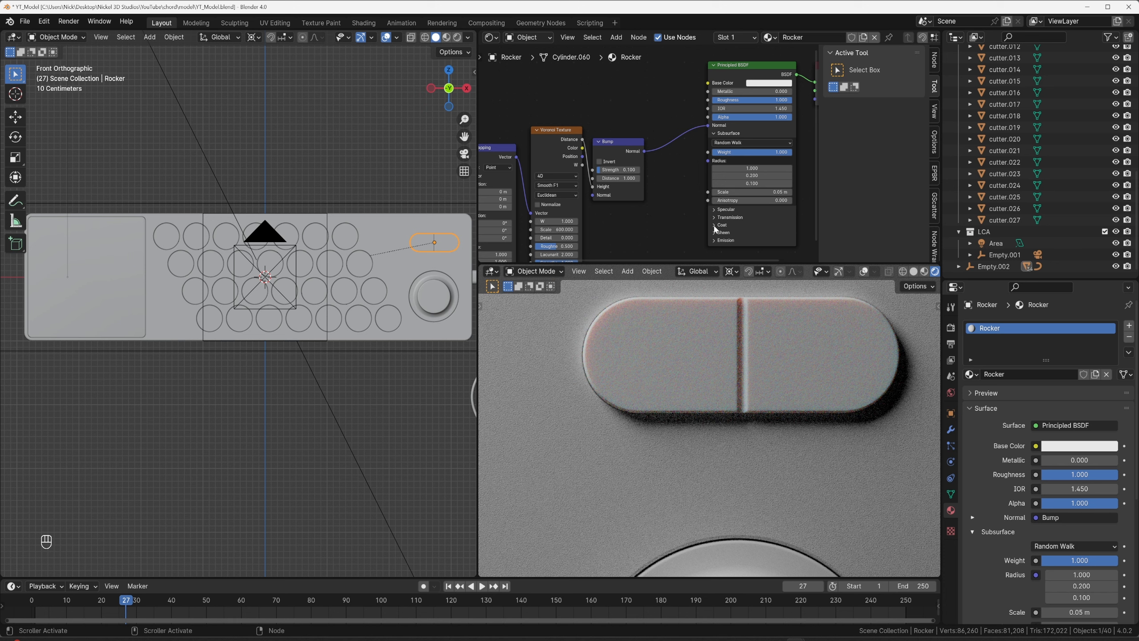
left_click(715, 210)
scroll(702, 208, "down", 1)
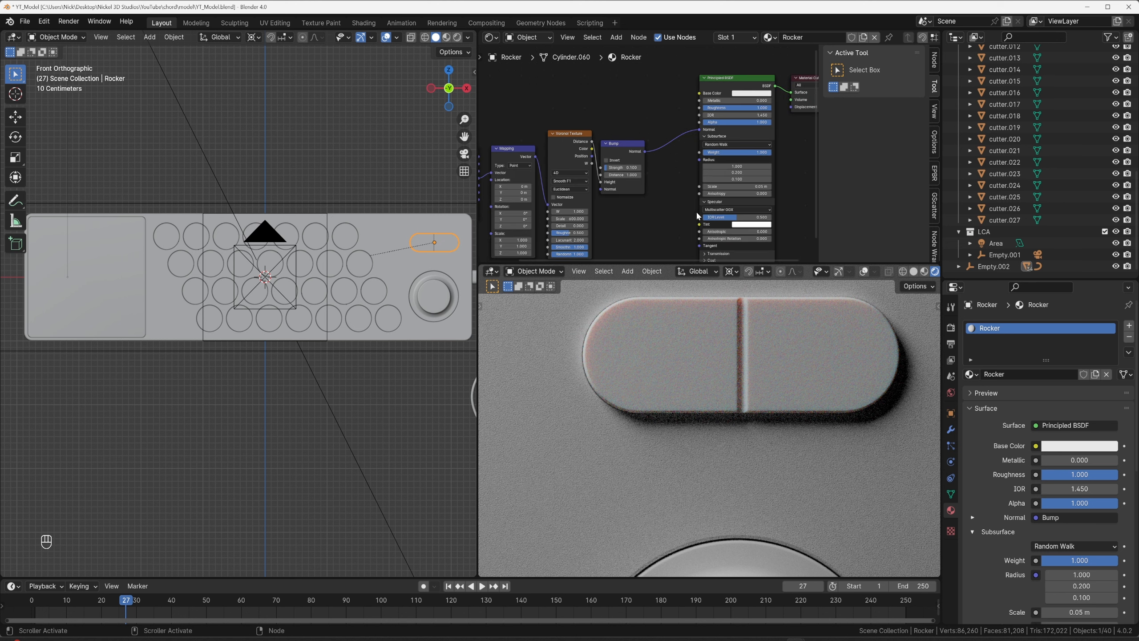
middle_click_drag(697, 208, 697, 152)
scroll(697, 152, "up", 1)
left_click(715, 142)
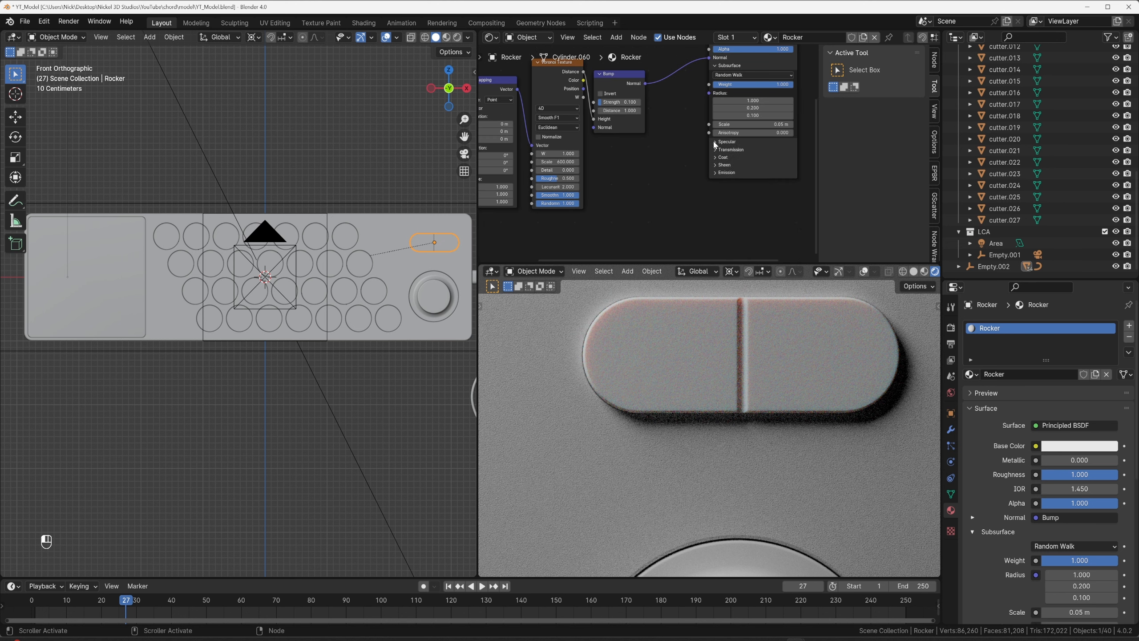
left_click(715, 165)
left_click(715, 165)
Set the Rocker material's subsurface weight to 0.1.
left_click_drag(792, 85, 769, 84)
scroll(705, 432, "down", 5)
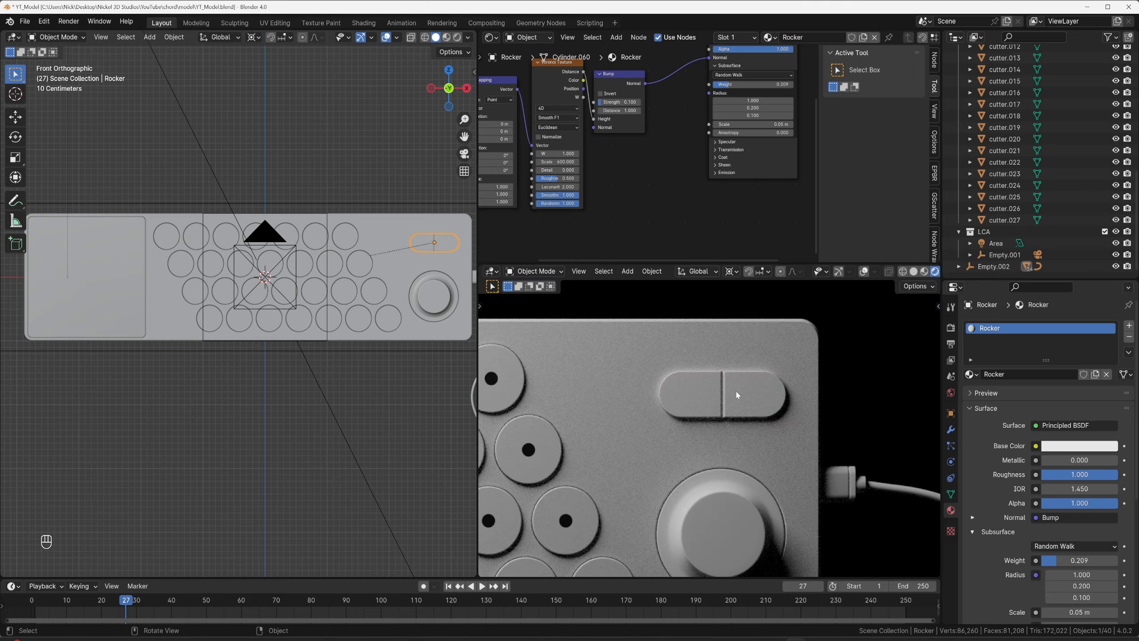
double_click(740, 86)
type("0.1")
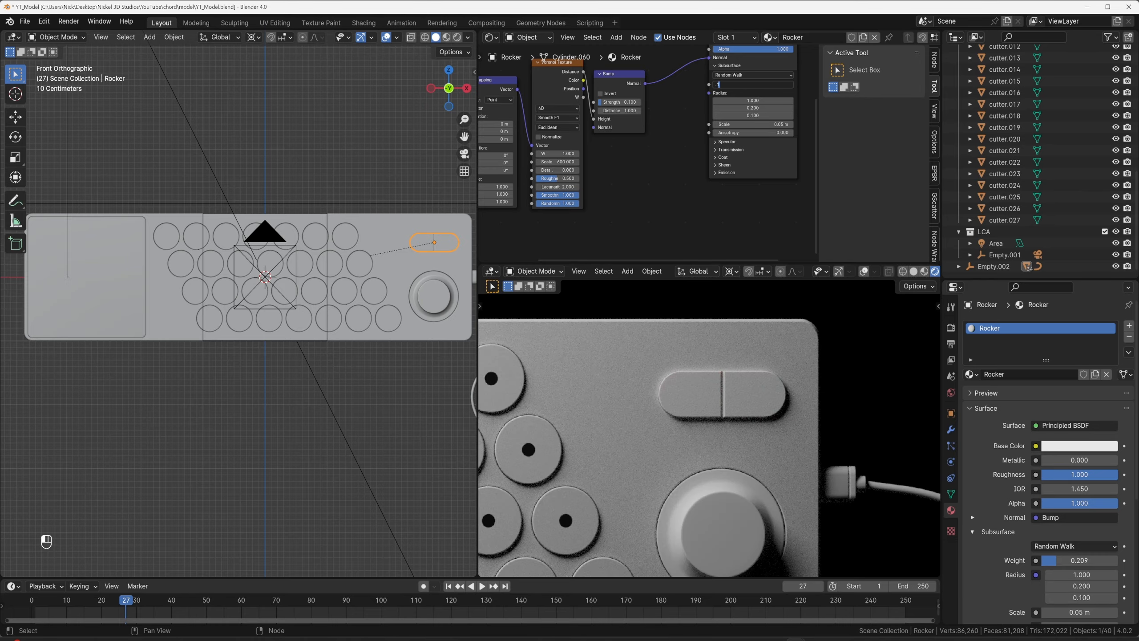
key("Return")
scroll(648, 359, "up", 4)
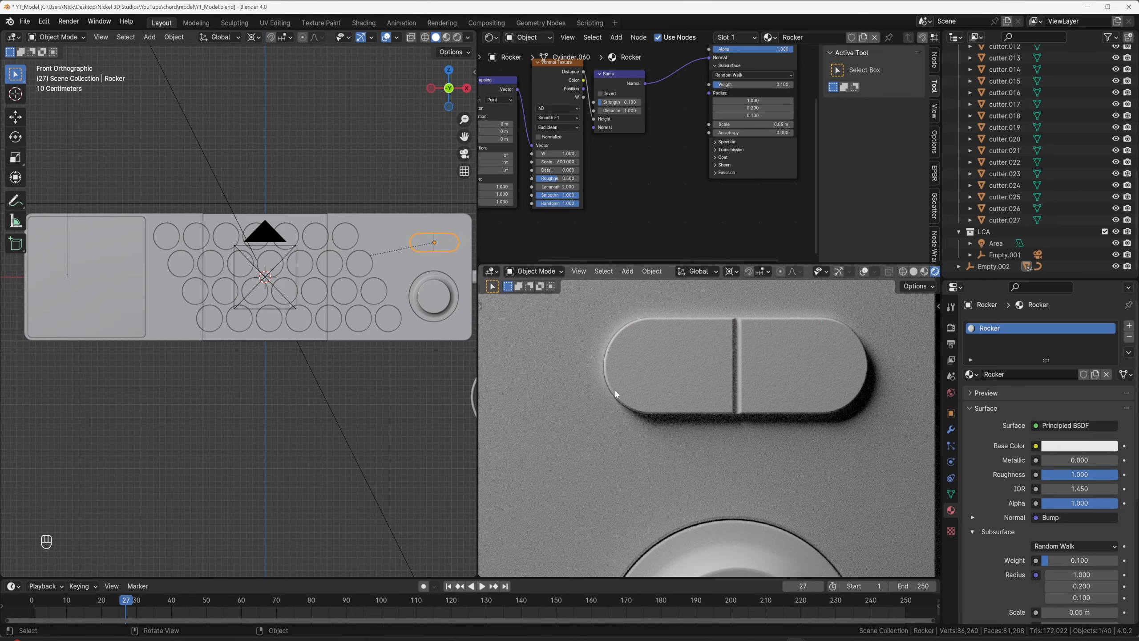
Create a new material named Knob on the round knob.
scroll(629, 372, "down", 5)
middle_click_drag(628, 372, 780, 368, "shift")
scroll(721, 389, "down", 3)
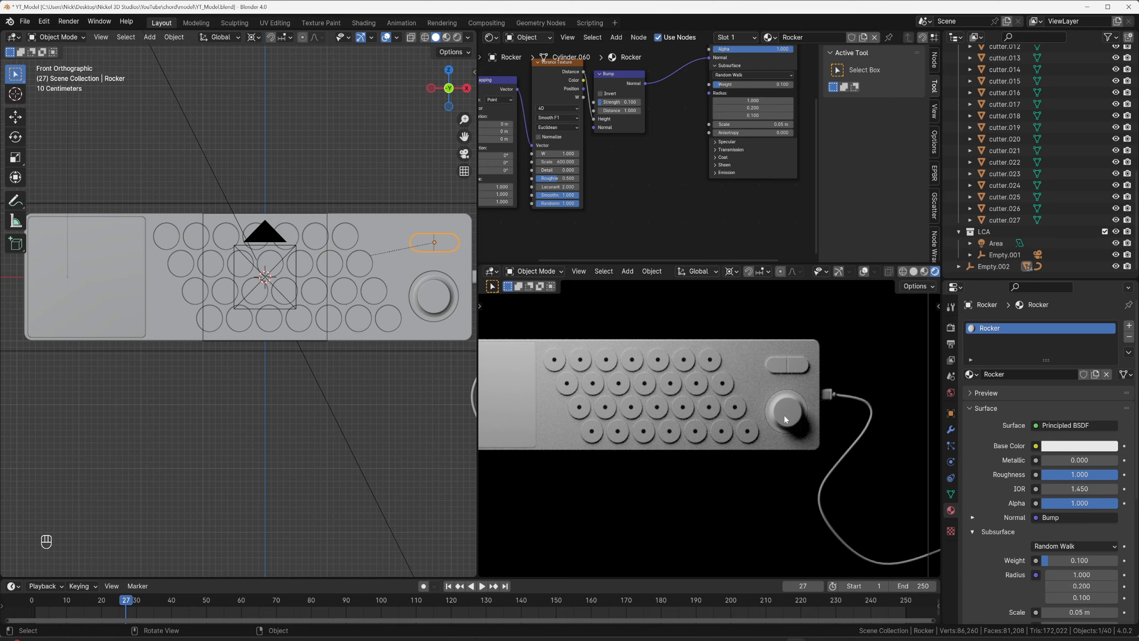
left_click(785, 420)
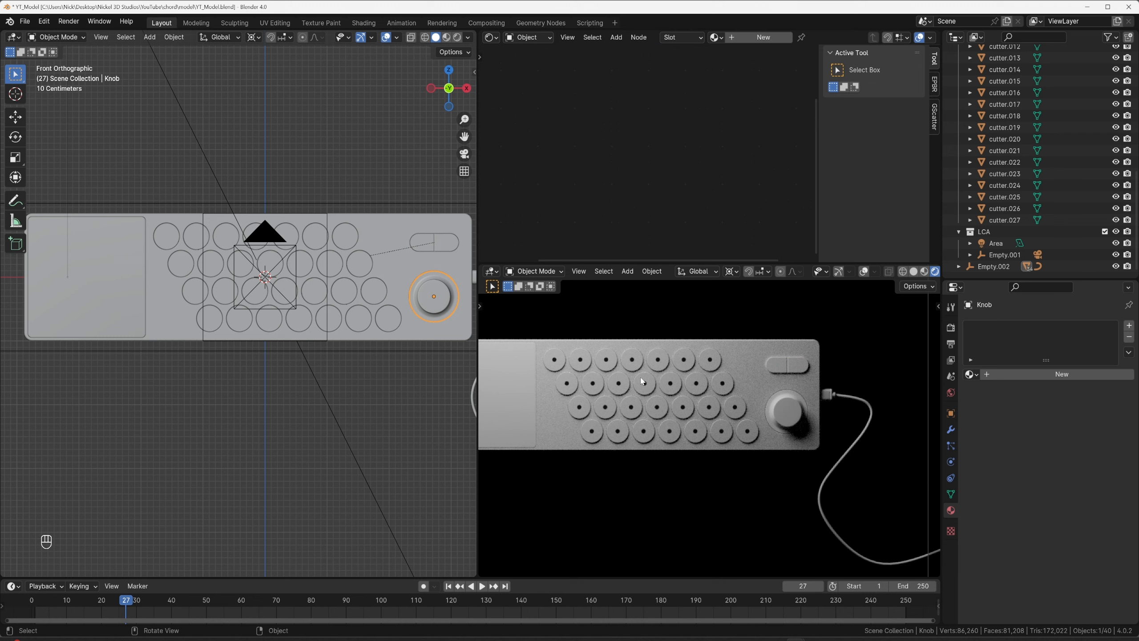
left_click(1034, 374)
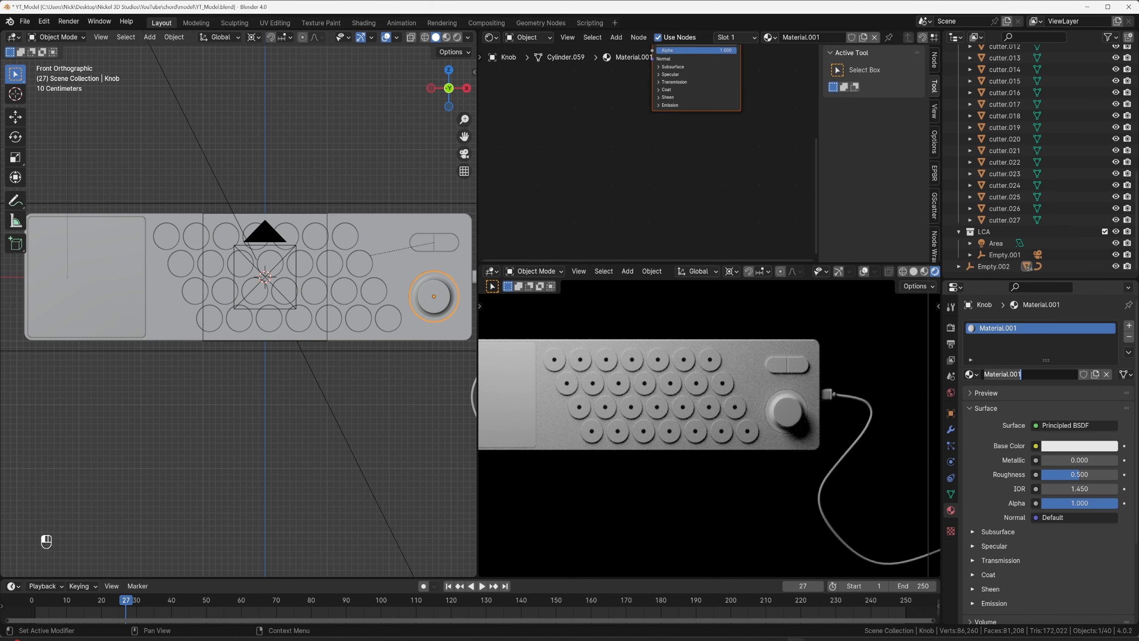
type("Knob")
key("Return")
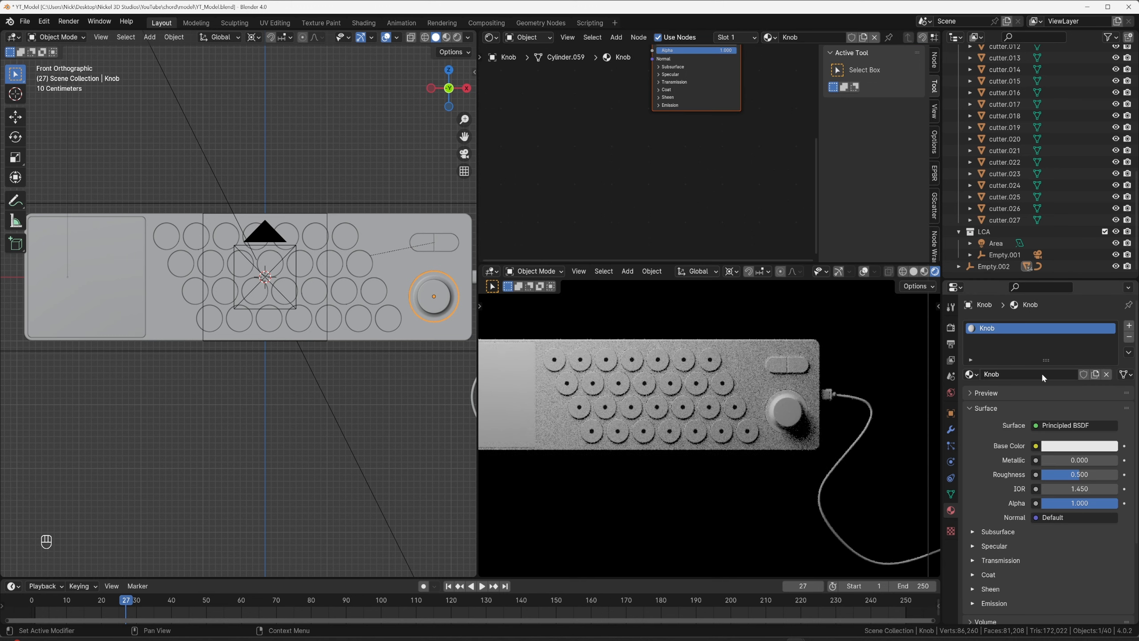
Darken the Knob material's base color slightly to a light grey.
key("Home")
scroll(662, 194, "up", 4)
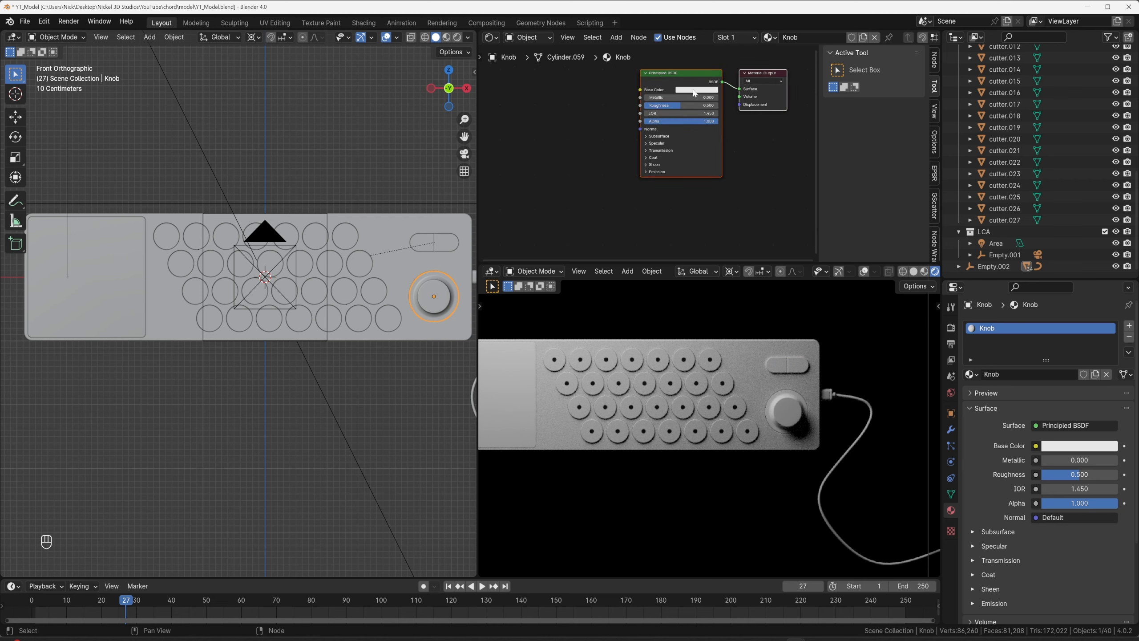
left_click(694, 89)
left_click_drag(731, 100, 731, 105)
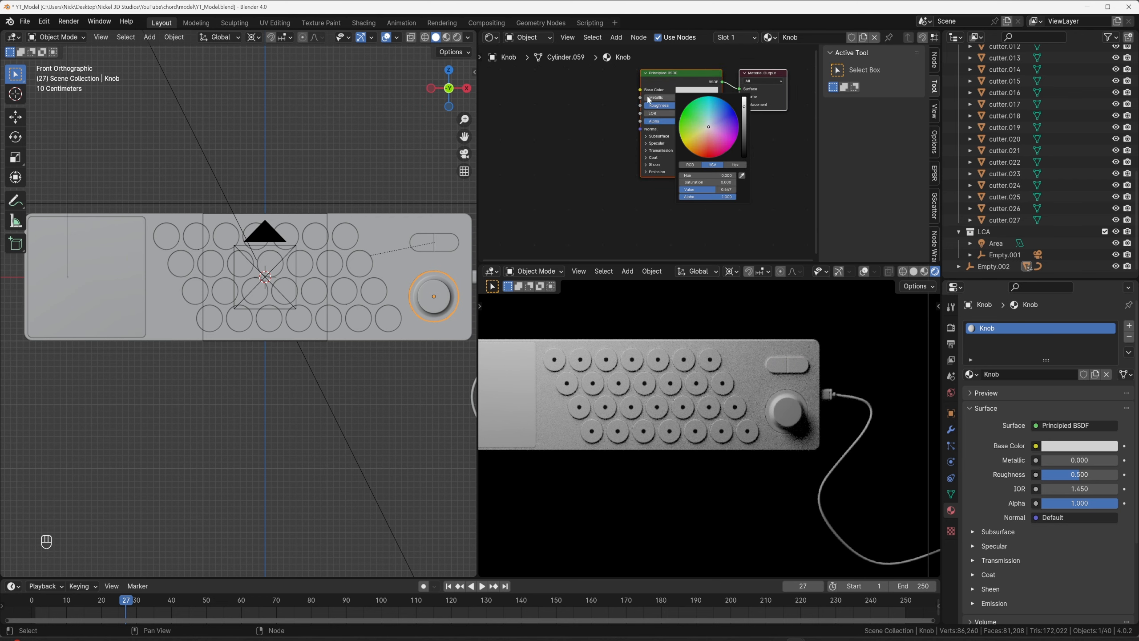
left_click(609, 128)
scroll(610, 130, "down", 1)
Lower the Knob material's roughness to 0.117 while viewing the knob up close at an angle.
scroll(806, 429, "up", 3)
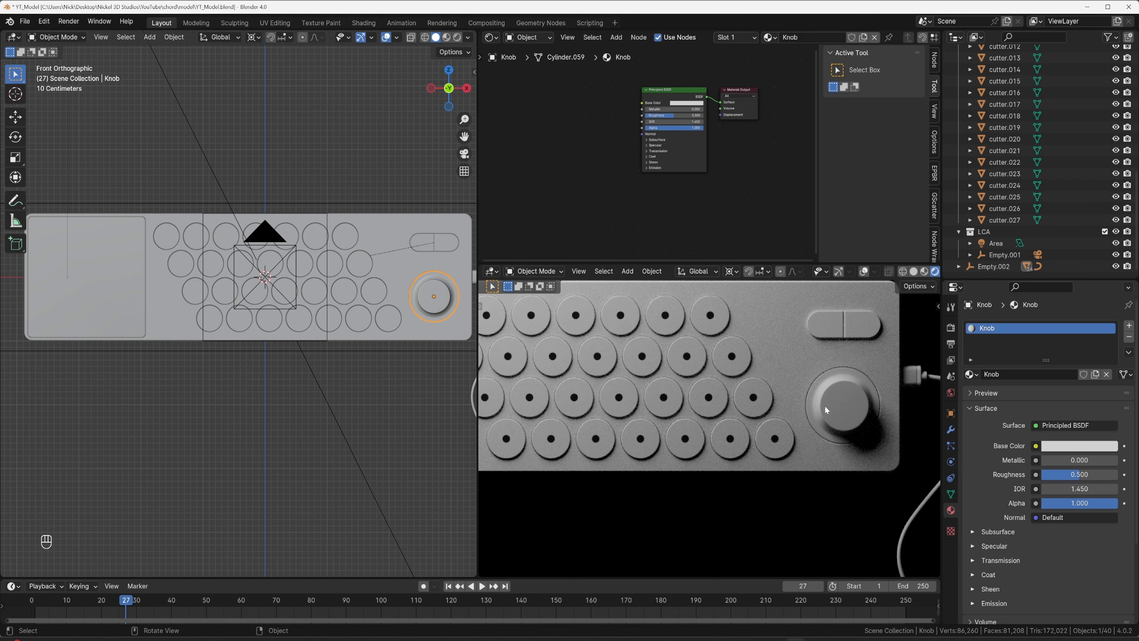
key("KP_Decimal")
middle_click_drag(721, 465, 694, 412)
scroll(621, 161, "up", 2)
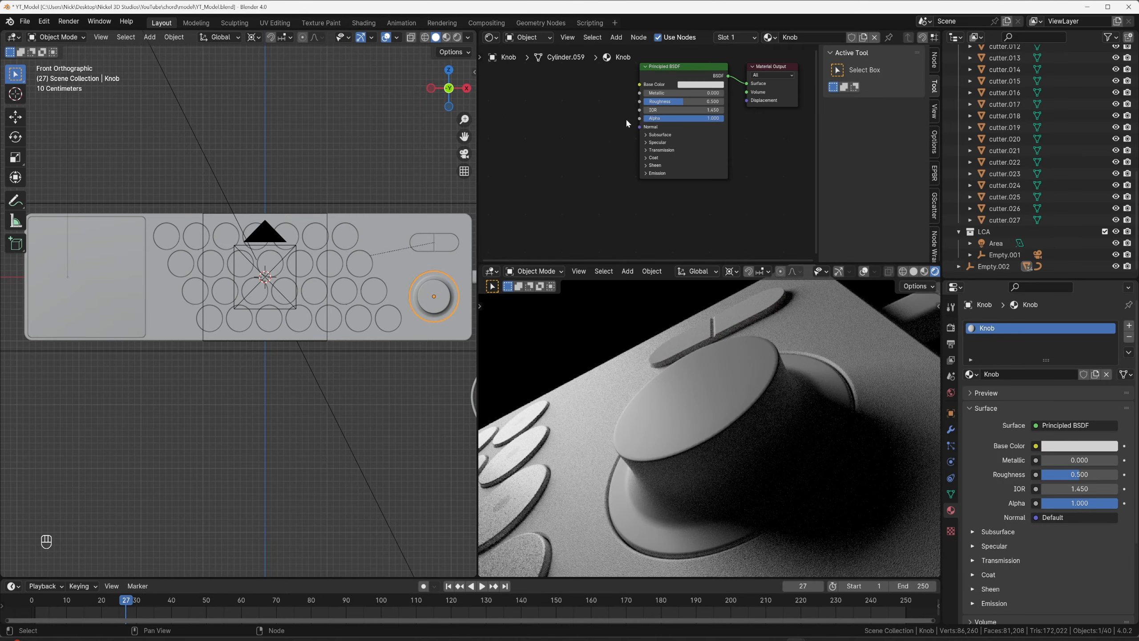
left_click_drag(700, 101, 666, 101)
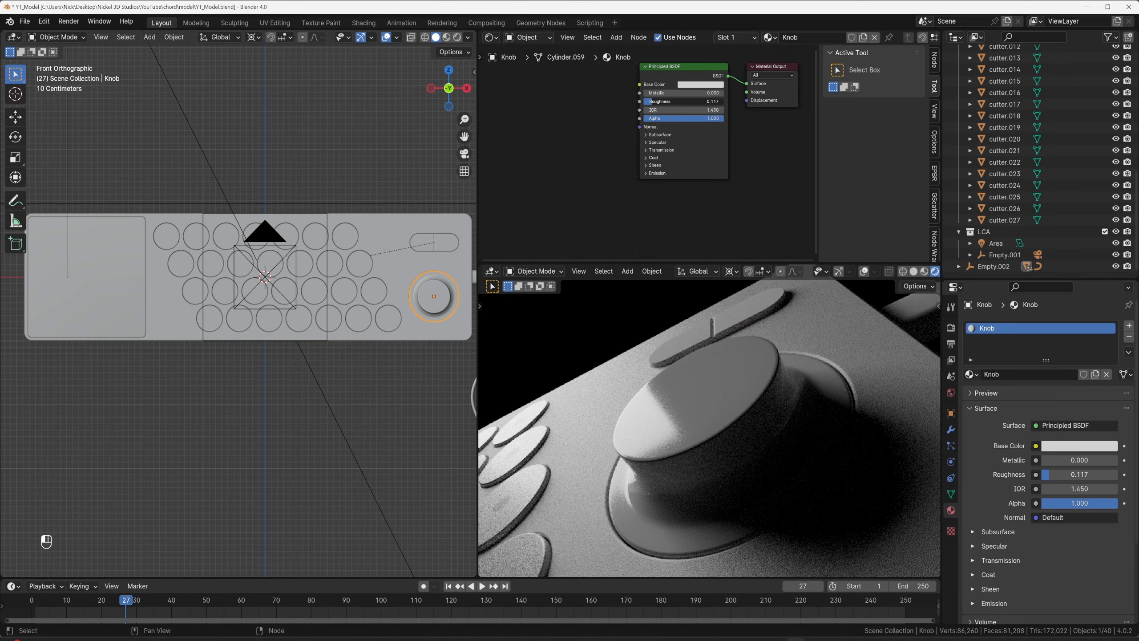
Add a Noise Texture with connected Mapping and Texture Coordinate nodes to the Knob material.
middle_click_drag(575, 160, 593, 159)
key("q")
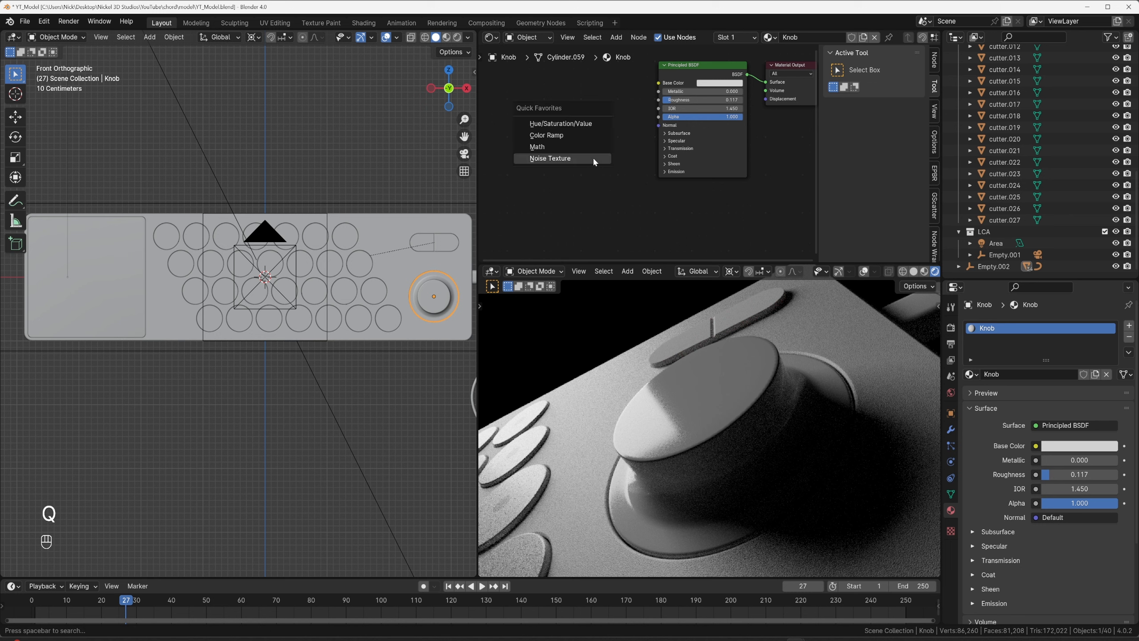
left_click(569, 158)
left_click(559, 149)
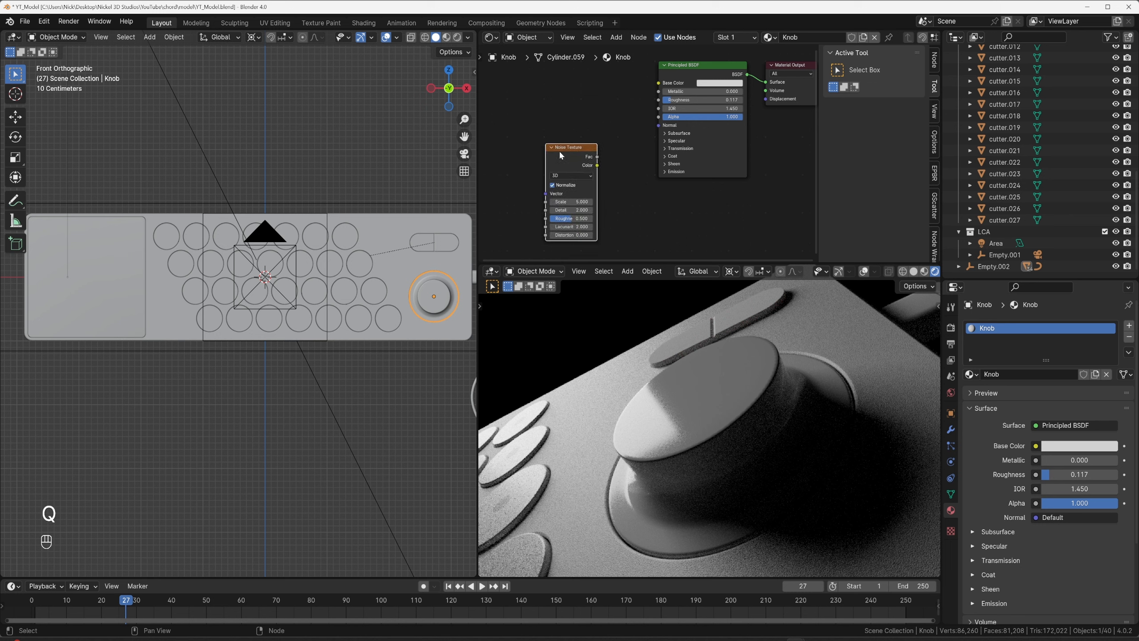
key("ctrl+t")
scroll(559, 150, "down", 2)
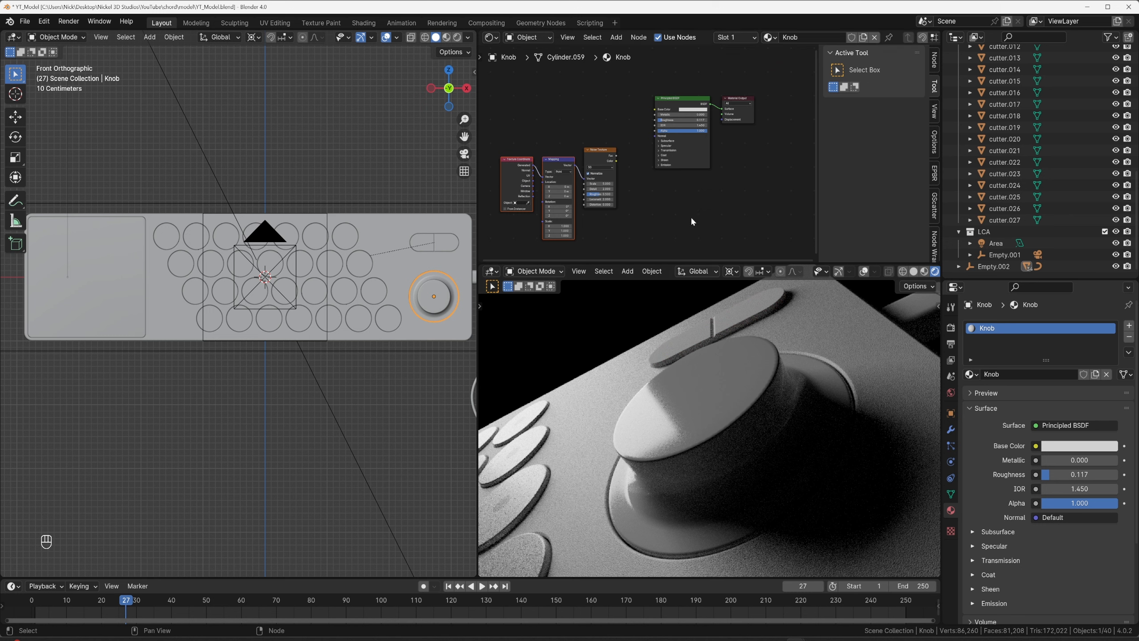
scroll(588, 155, "up", 3)
scroll(560, 139, "down", 2)
Connect the noise Fac output through a new Bump node's Height into the Principled BSDF's Normal input.
left_click_drag(519, 127, 599, 208)
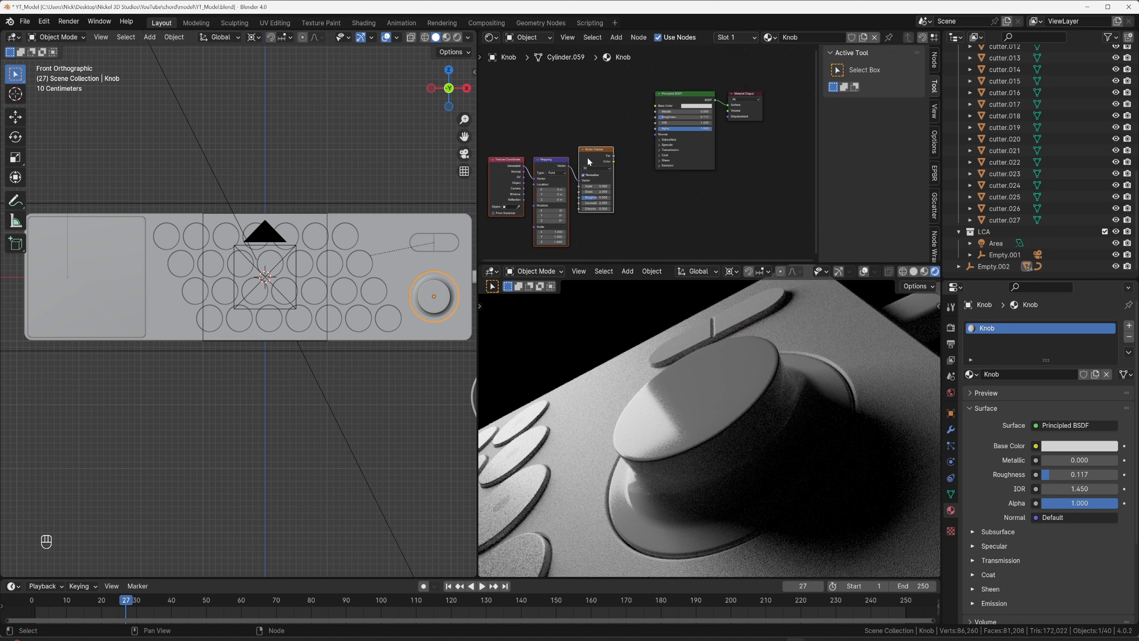
left_click_drag(589, 162, 656, 134)
left_click(630, 193)
left_click(627, 179)
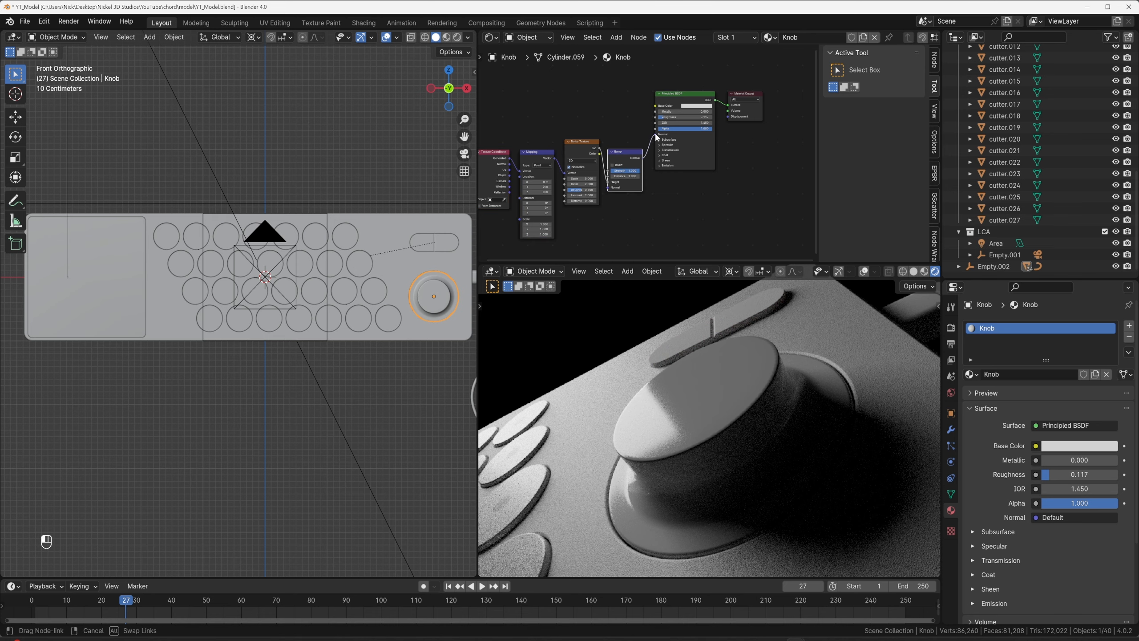
Set the Knob material's noise scale to 1200 and its bump strength to 0.1.
scroll(582, 178, "up", 4)
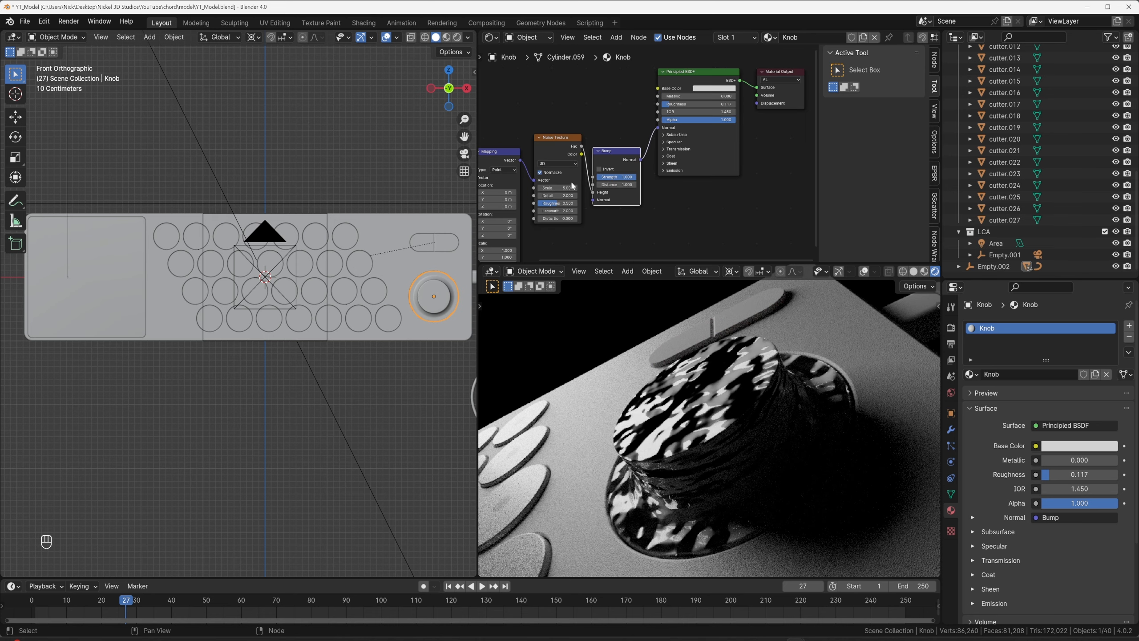
left_click_drag(550, 188, 673, 188)
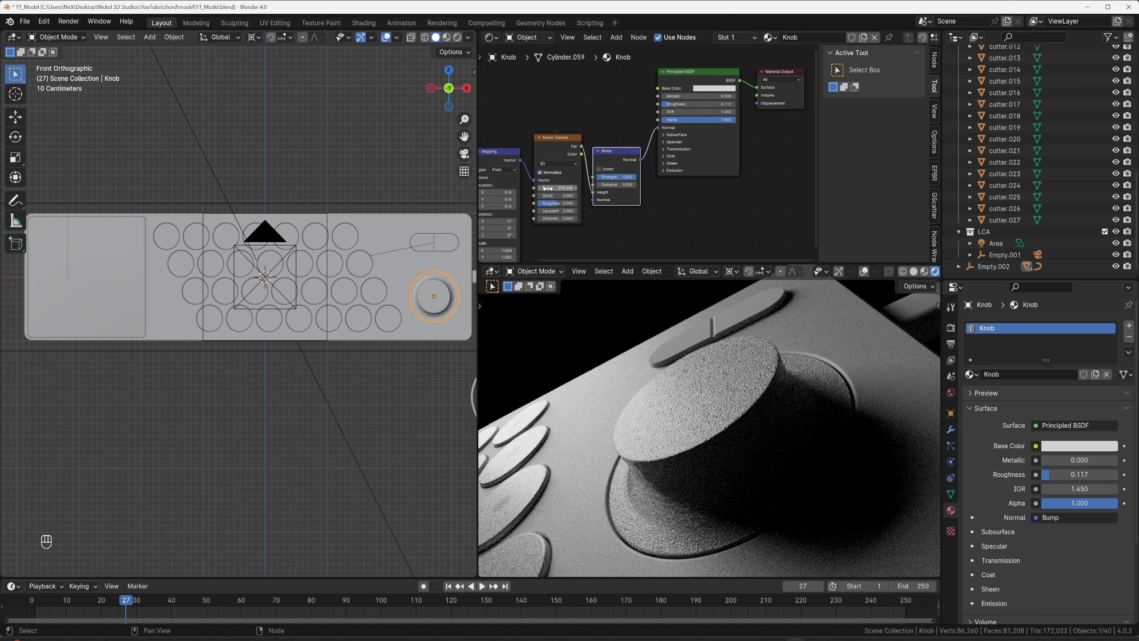
left_click(548, 189)
type("1200")
key("Return")
left_click(626, 178)
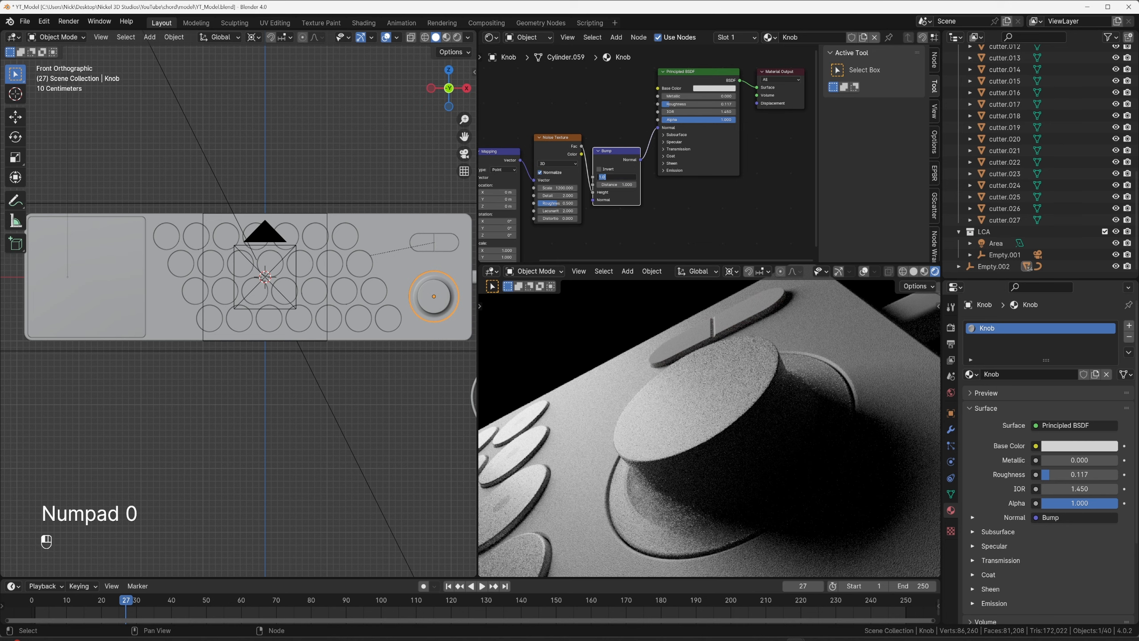
key("Return")
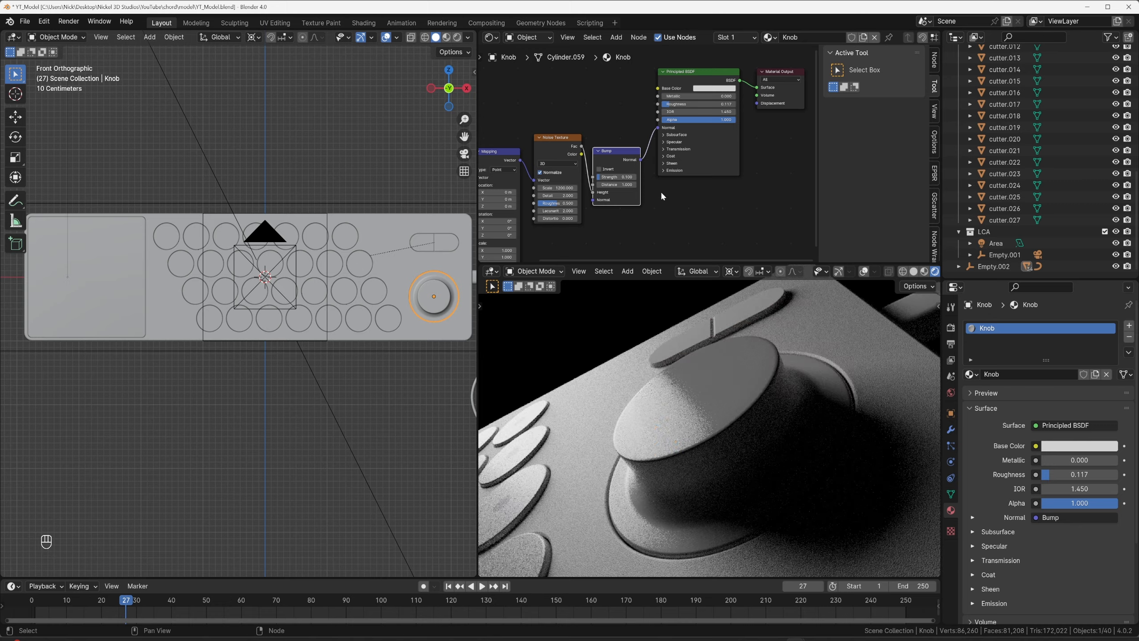
Raise the Knob material's roughness to 0.57 while viewing the knob from the front.
scroll(704, 362, "down", 4)
middle_click_drag(705, 361, 738, 373)
key("grave")
left_click(738, 336)
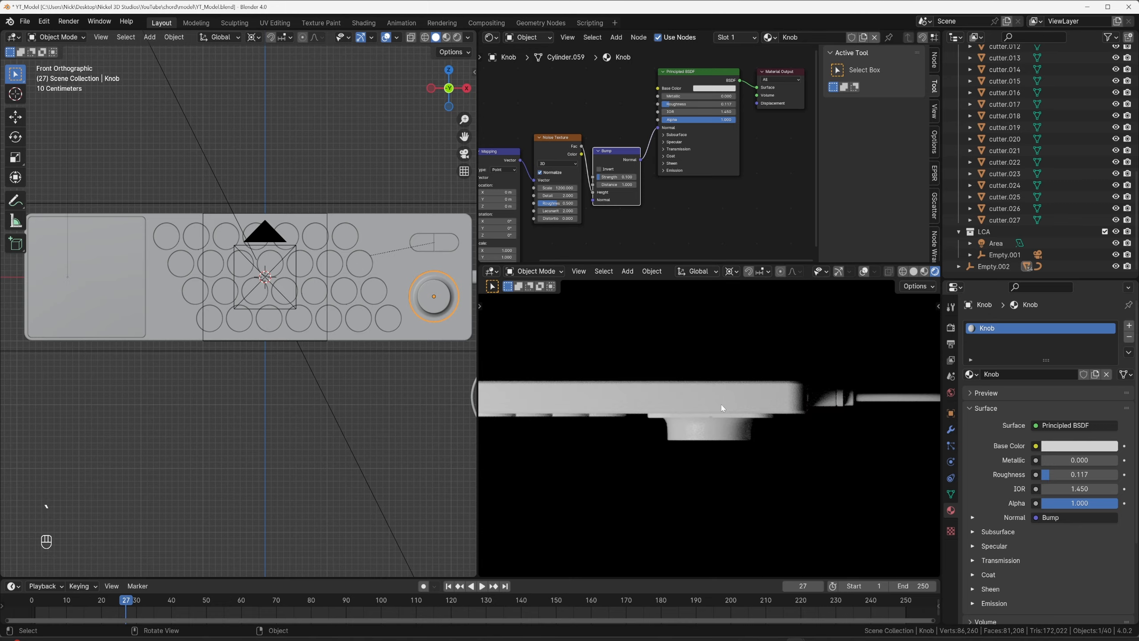
key("KP_Decimal")
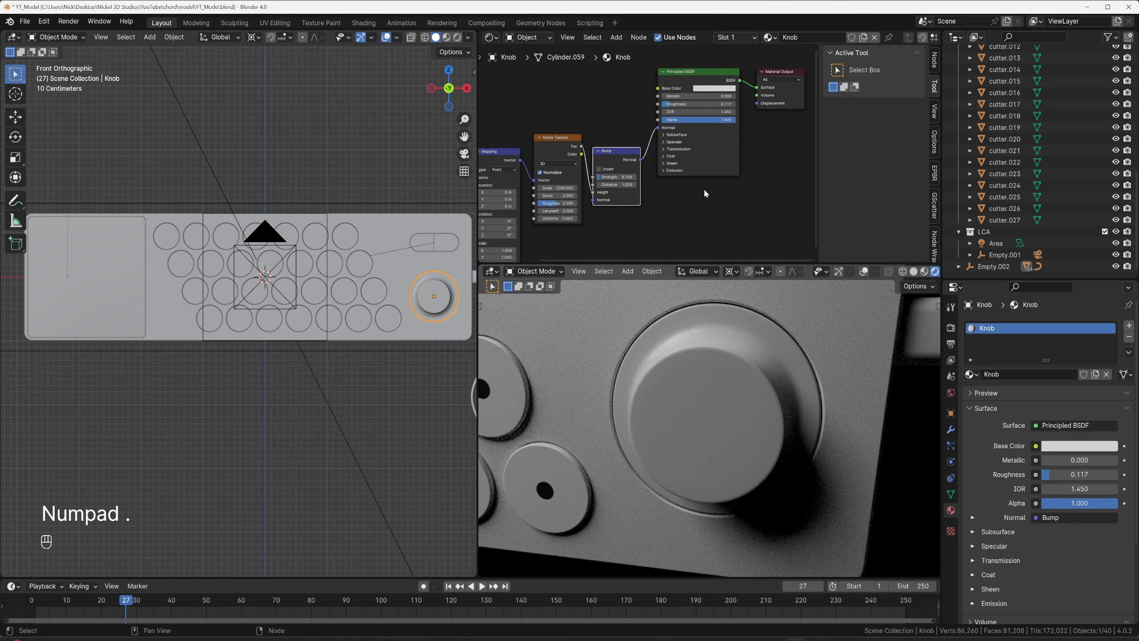
left_click_drag(671, 104, 703, 104)
middle_click_drag(703, 420, 704, 396)
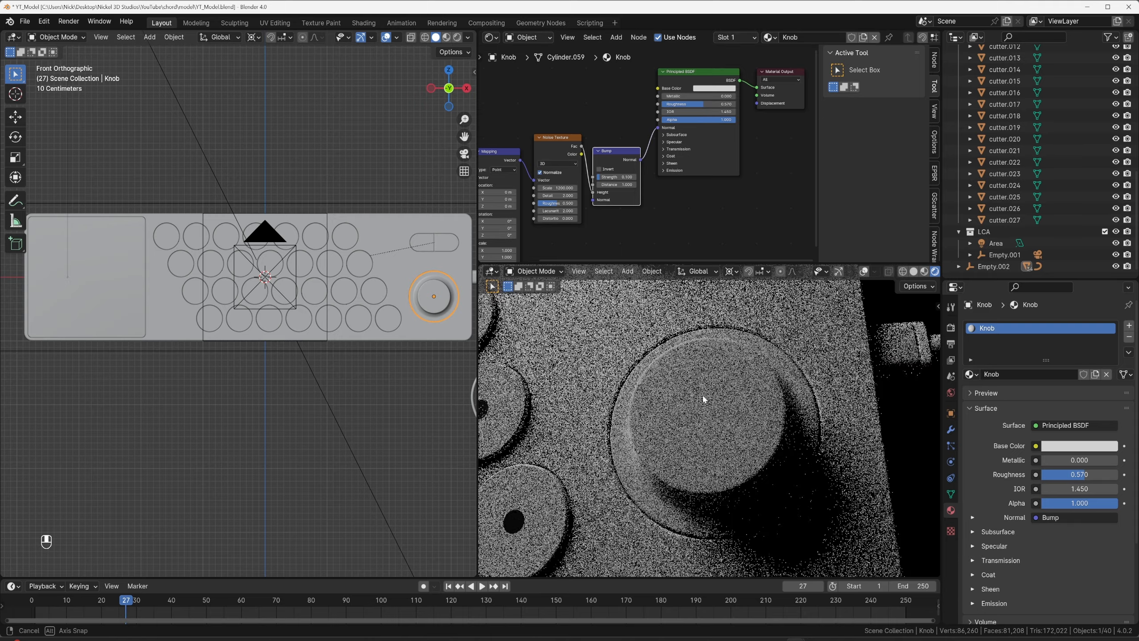
Set the Knob material's base color to pure white with a value of 1.
left_click(718, 88)
left_click_drag(761, 117, 762, 104)
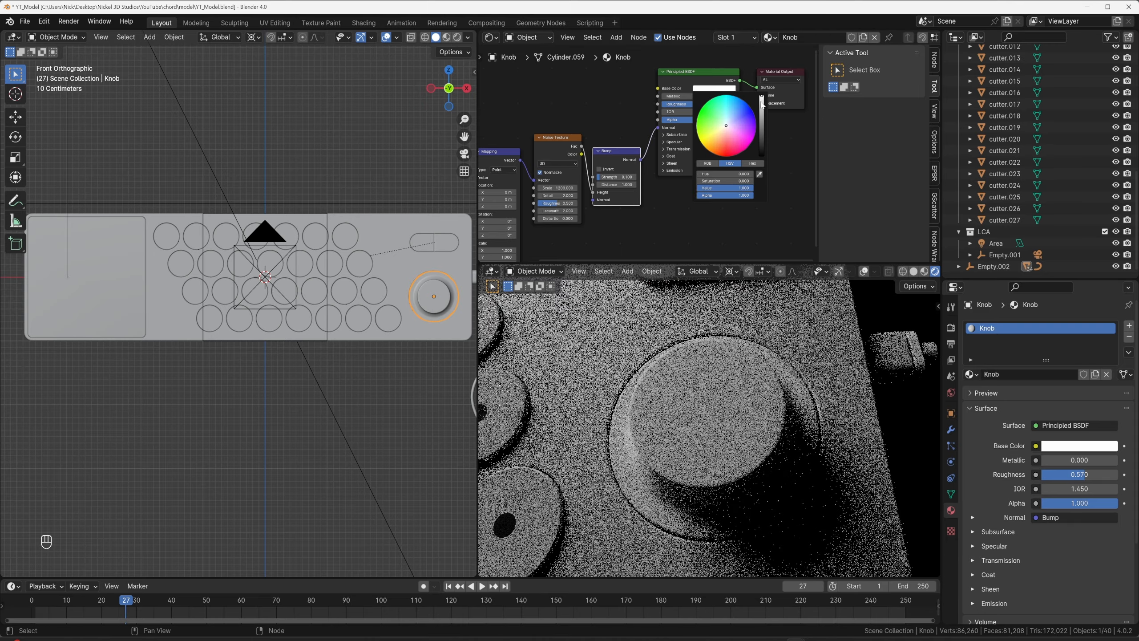
middle_click_drag(749, 359, 725, 422)
scroll(654, 201, "up", 2)
Return to the camera view and select the housing to examine its material's node setup.
key("KP_0")
scroll(707, 405, "down", 3)
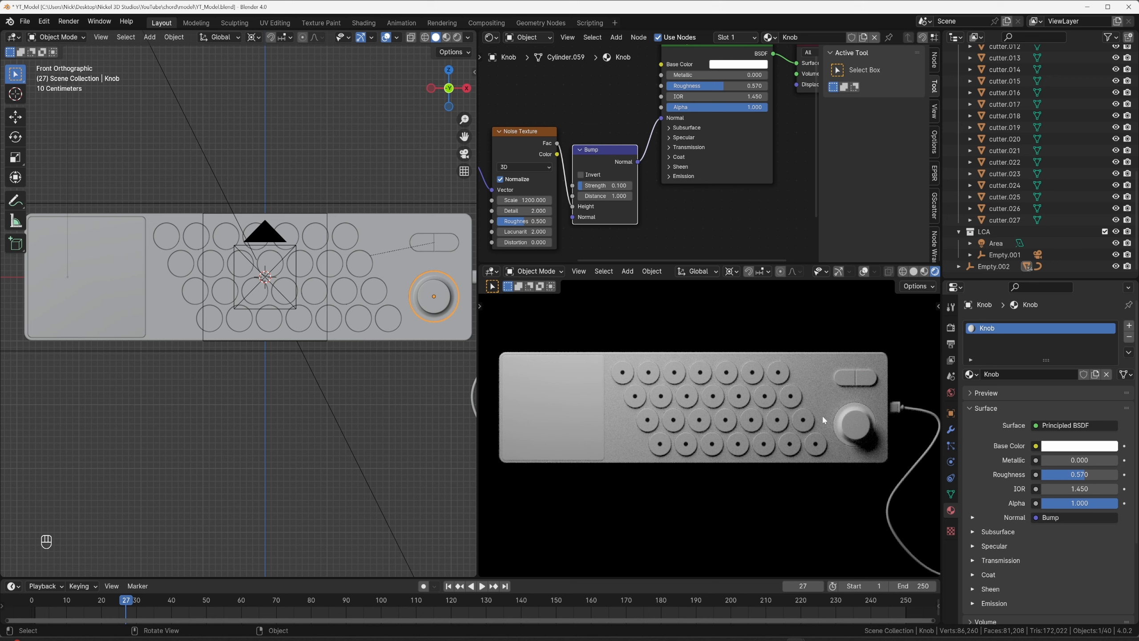
left_click(614, 395)
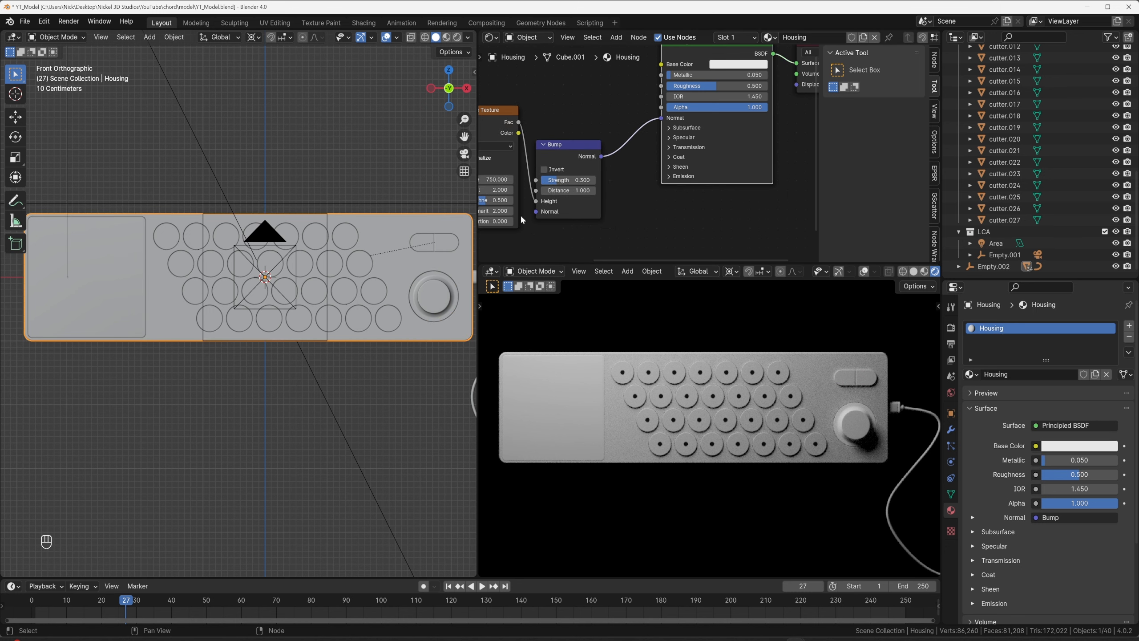
scroll(299, 282, "down", 5)
scroll(633, 173, "down", 2)
scroll(633, 167, "down", 2)
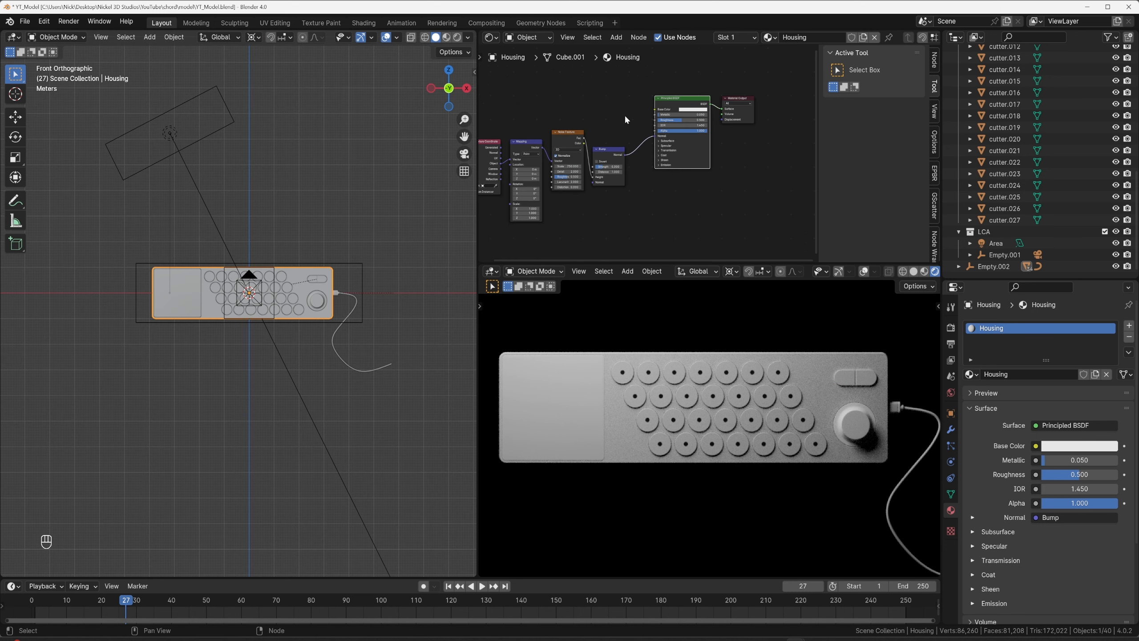
Duplicate the Texture Coordinate, Mapping and Noise Texture nodes above the originals in the Housing material, removing the copied Bump node.
middle_click_drag(625, 113, 719, 175)
left_click_drag(561, 164, 682, 238)
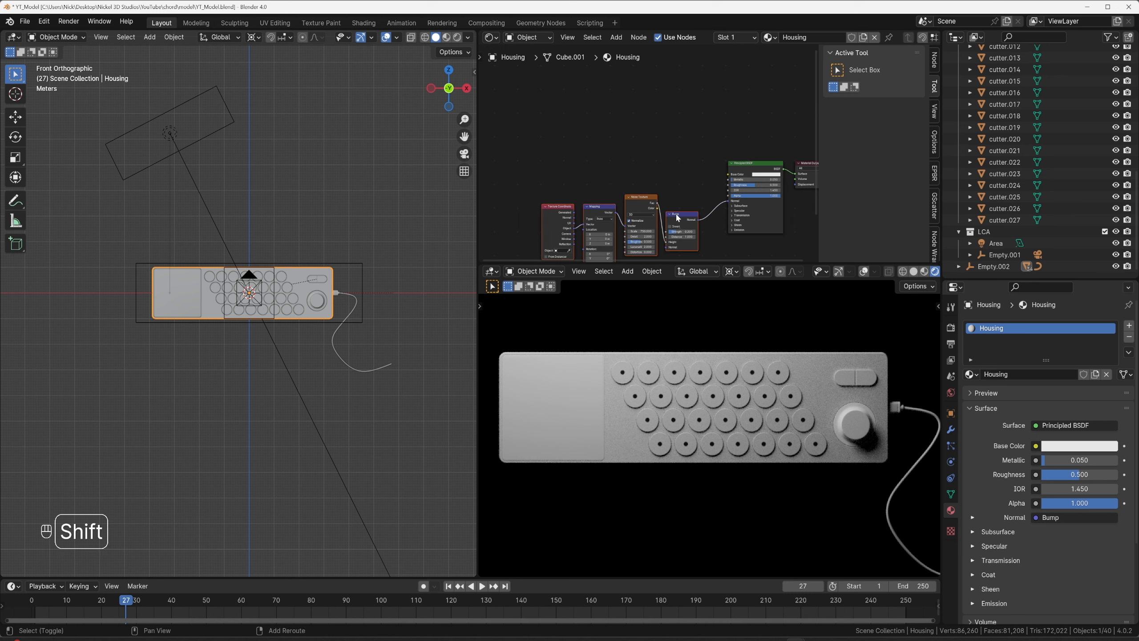
key("shift+d")
key("x")
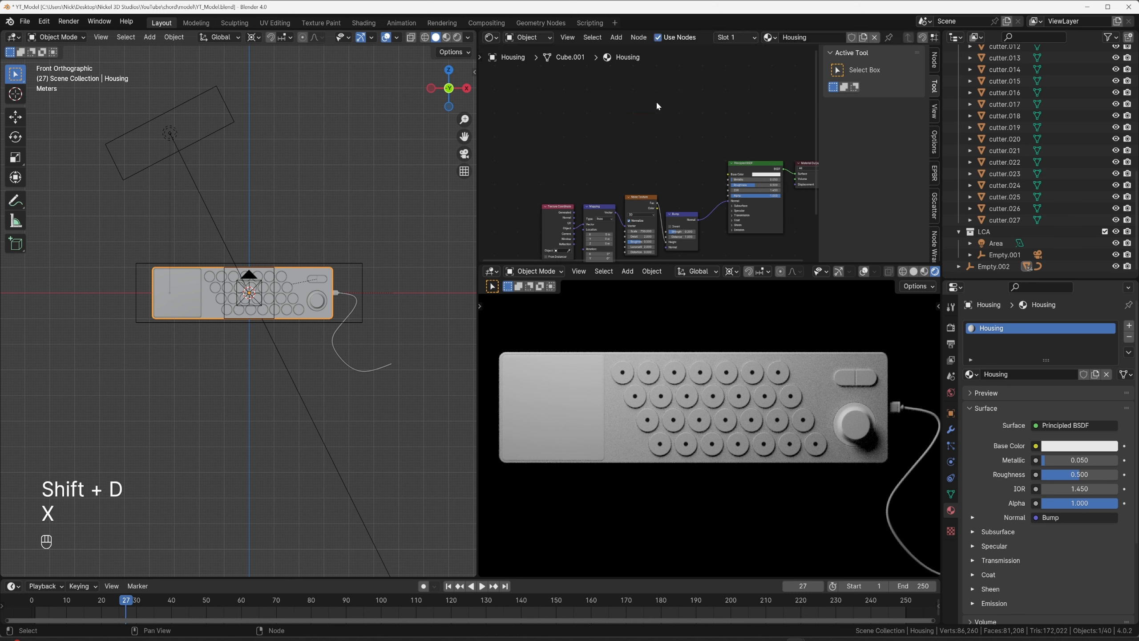
key("ctrl+z")
key("x")
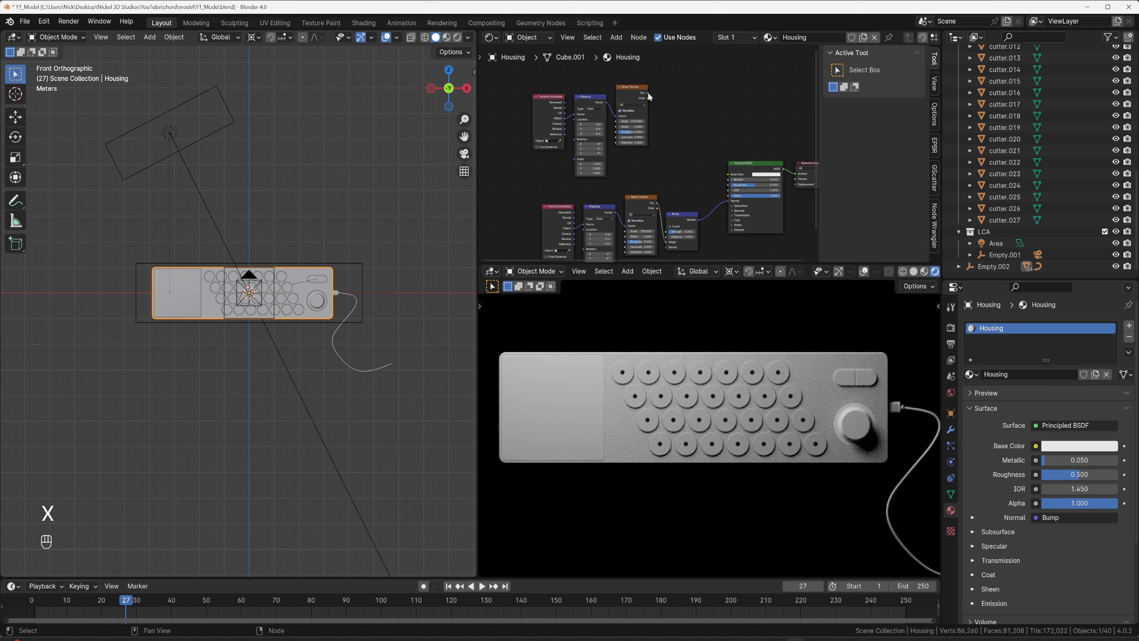
Add a Color Ramp node, feed the duplicated Noise Texture into its Fac, and connect its Color to the Principled BSDF's Base Color.
left_click_drag(648, 93, 714, 170)
type("q")
key("Escape")
key("q")
left_click(676, 146)
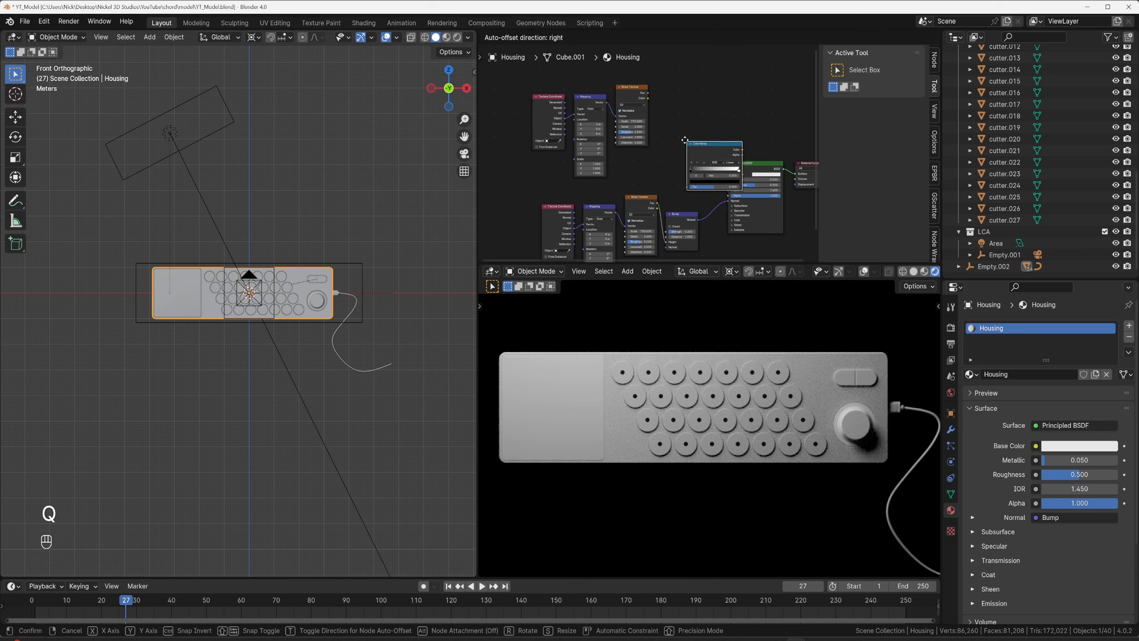
left_click(673, 140)
left_click_drag(647, 93, 669, 180)
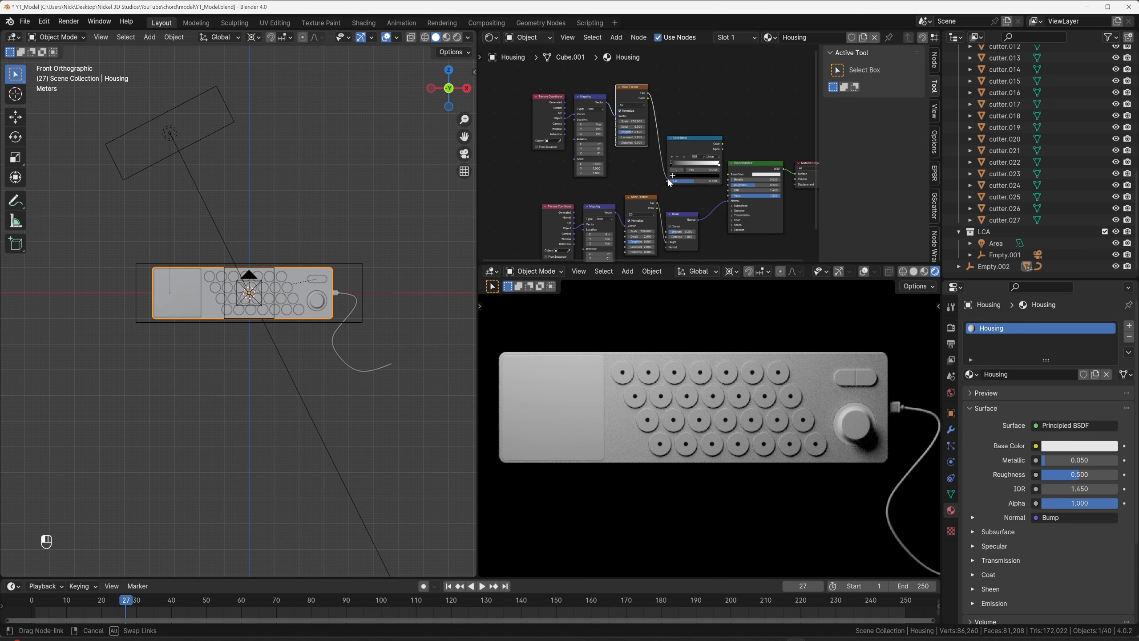
left_click_drag(723, 144, 728, 174)
Set the duplicated Noise Texture's scale to 50.
left_click(633, 121)
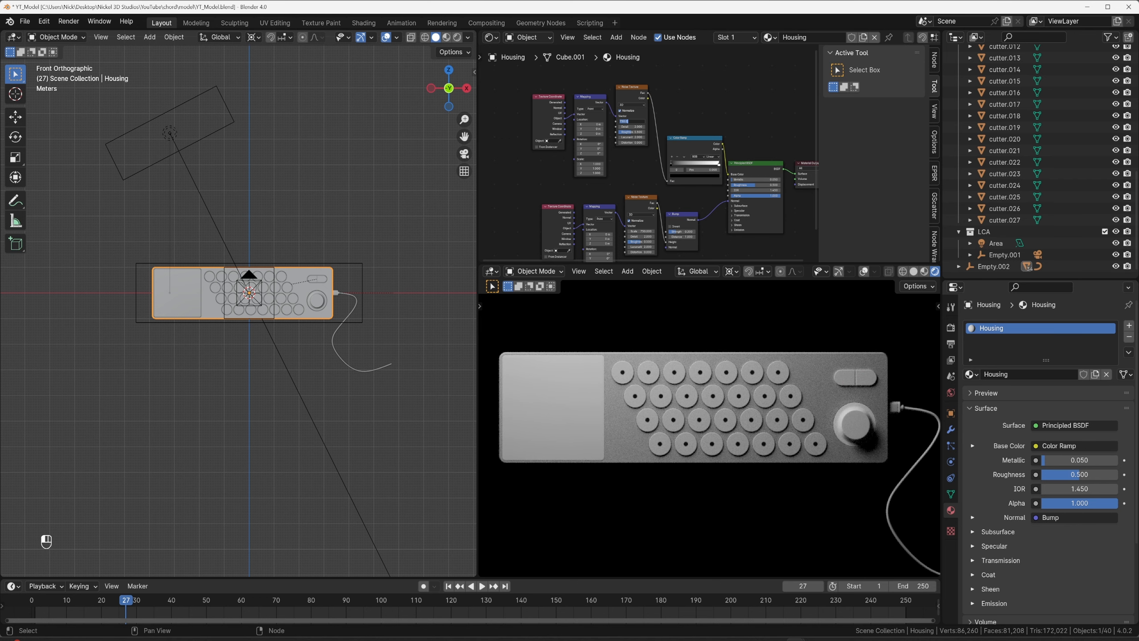
type("50")
key("Return")
key("Home")
Preview the Color Ramp directly on the housing's surface and set the duplicated Noise Texture's scale to 1.
left_click(665, 135)
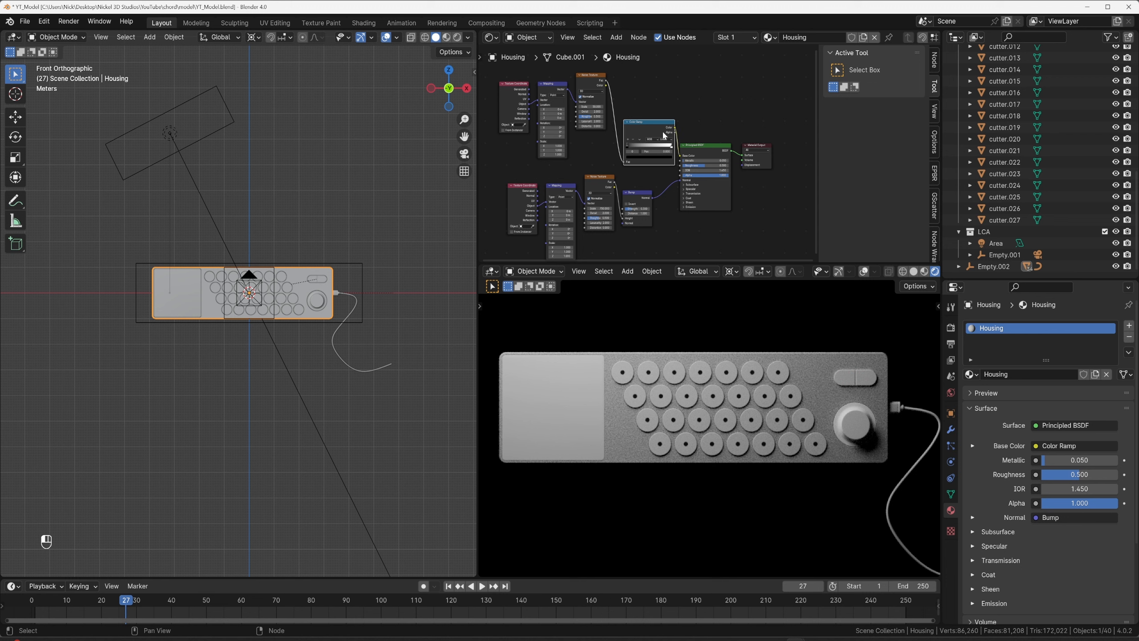
left_click(665, 136, "ctrl+shift")
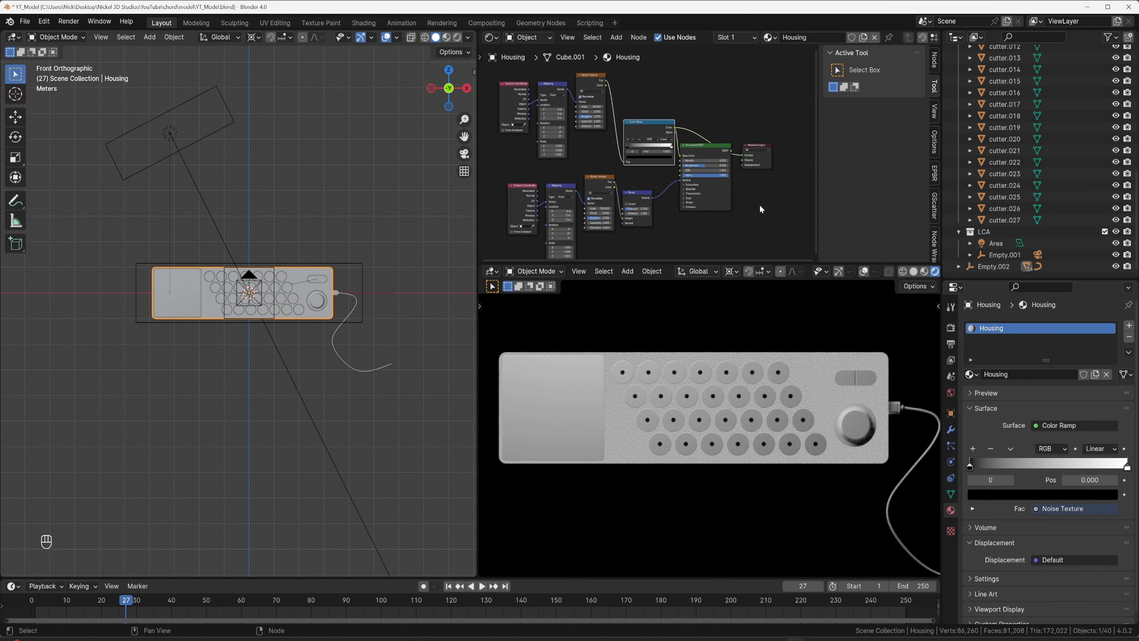
scroll(648, 154, "up", 2)
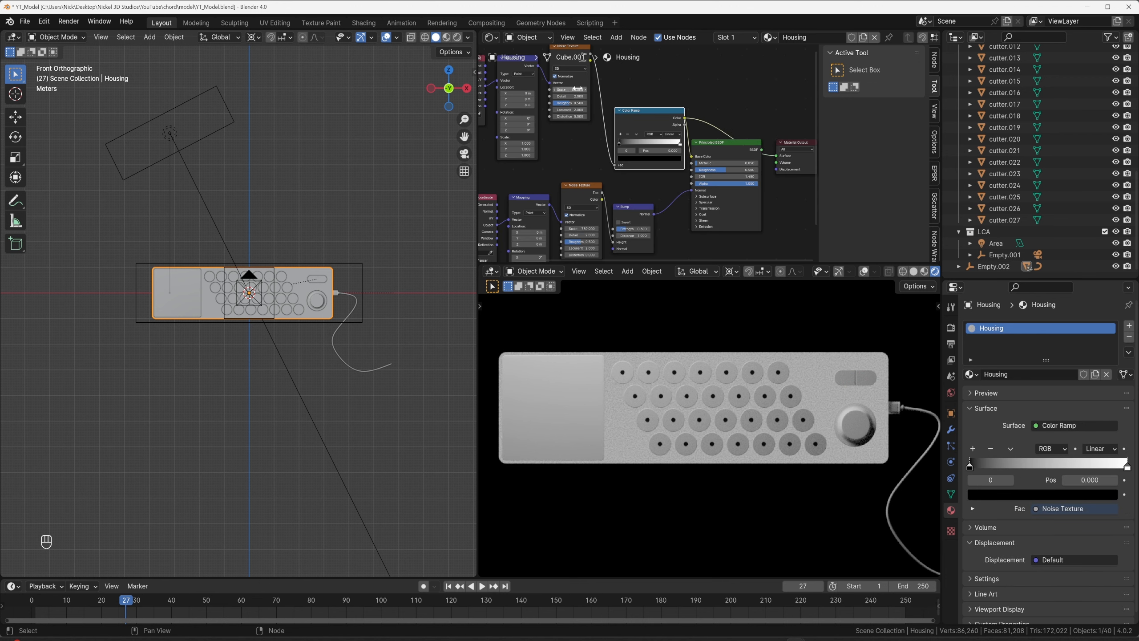
left_click_drag(572, 89, 413, 89)
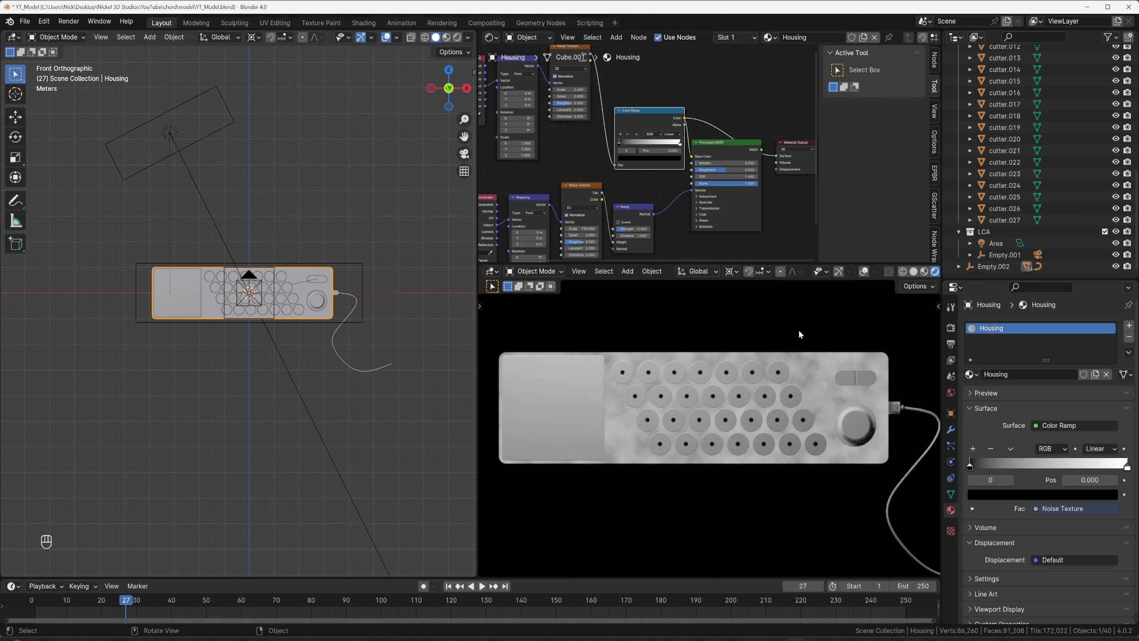
middle_click_drag(577, 93, 584, 109)
scroll(583, 109, "up", 1)
left_click(582, 107)
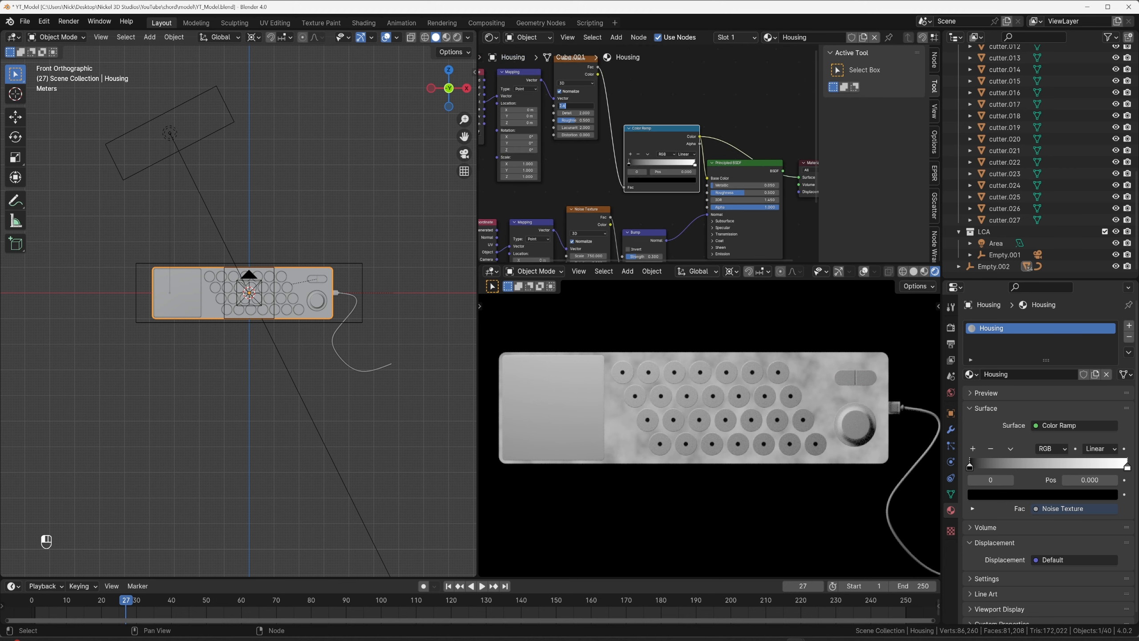
type("1")
key("Return")
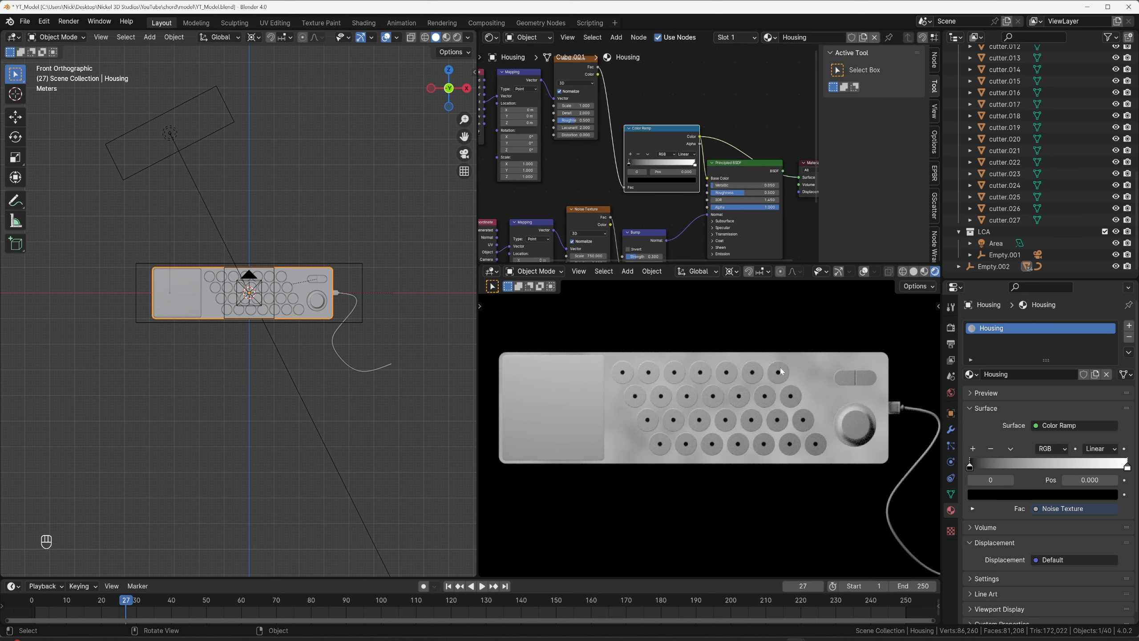
Move the Color Ramp and its noise nodes farther from the Principled BSDF, and reconnect the shader to the Material Output.
scroll(591, 417, "up", 5)
scroll(576, 413, "down", 2)
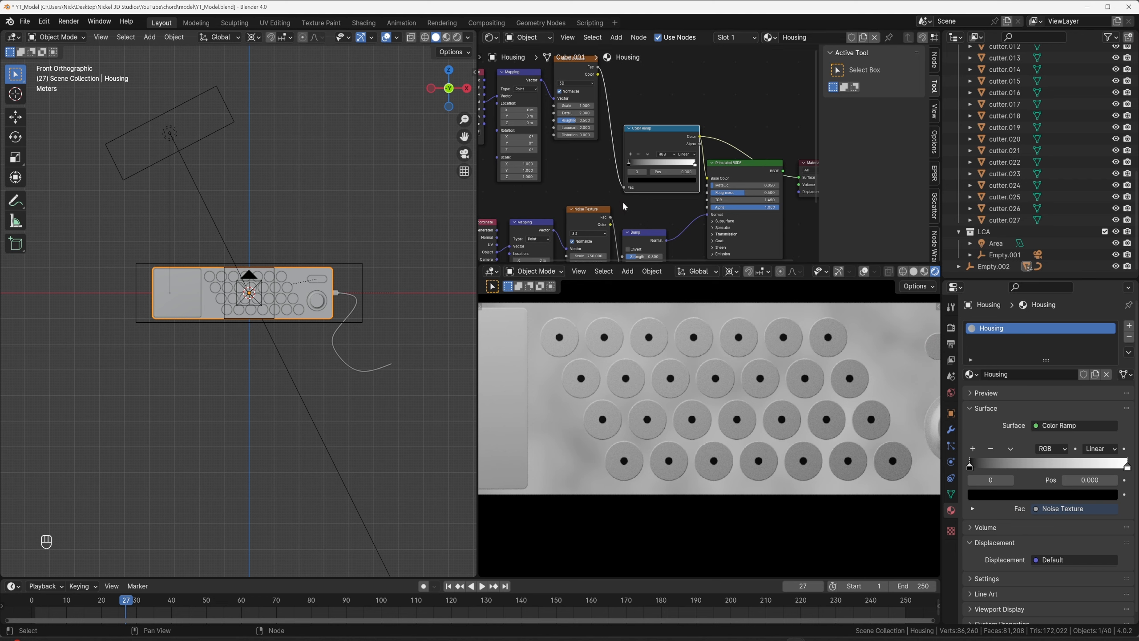
scroll(623, 200, "down", 3)
left_click_drag(671, 145, 578, 156)
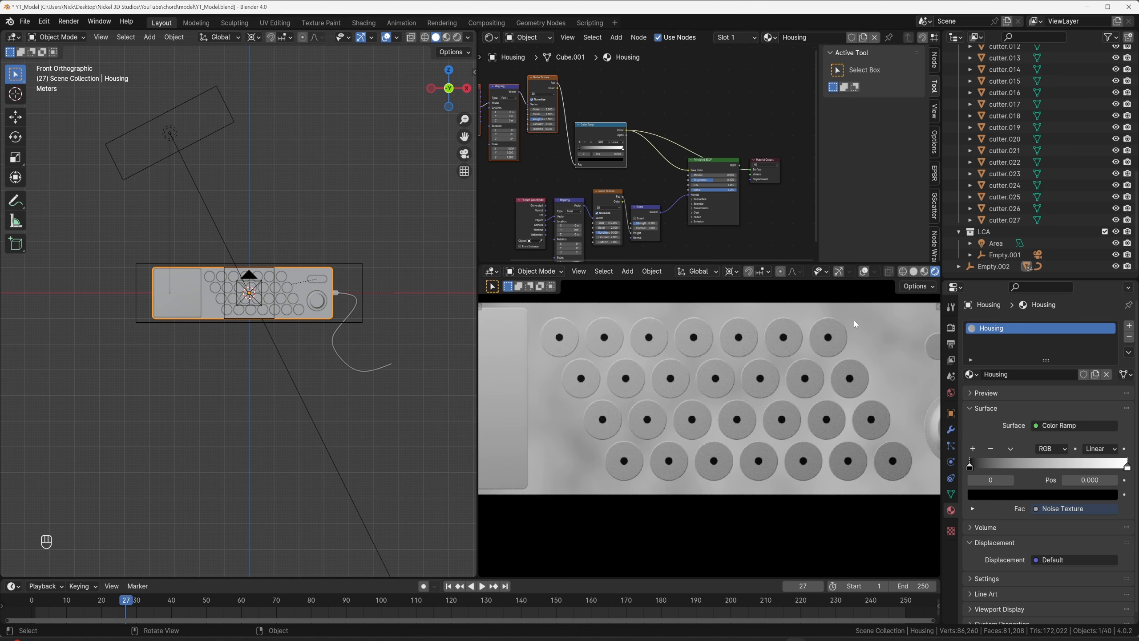
left_click(717, 168)
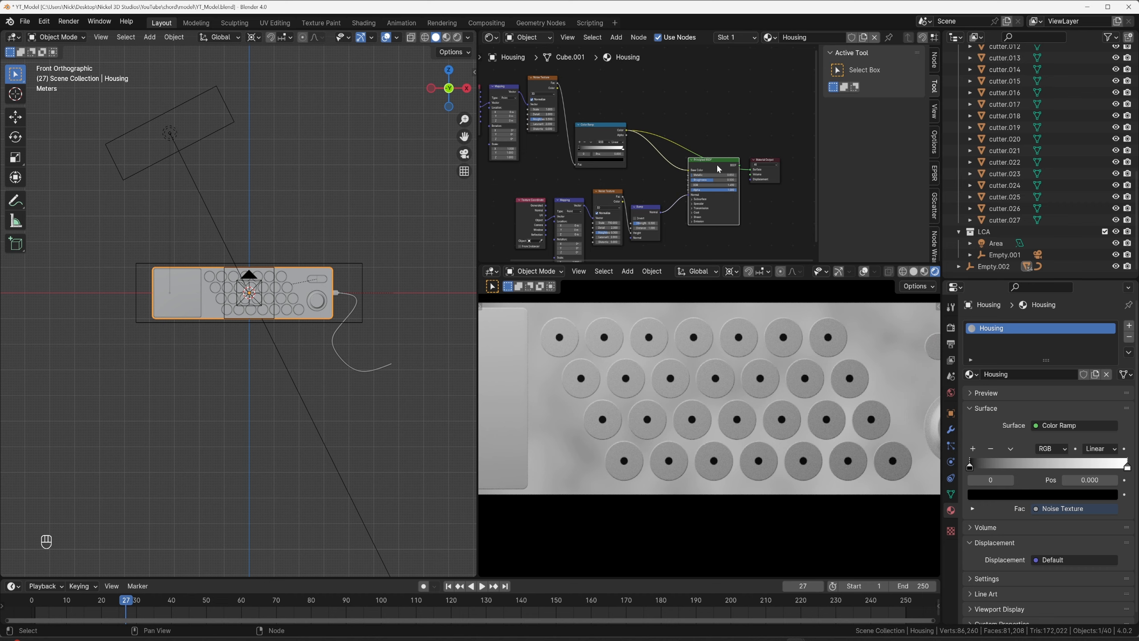
left_click(718, 167, "ctrl+shift")
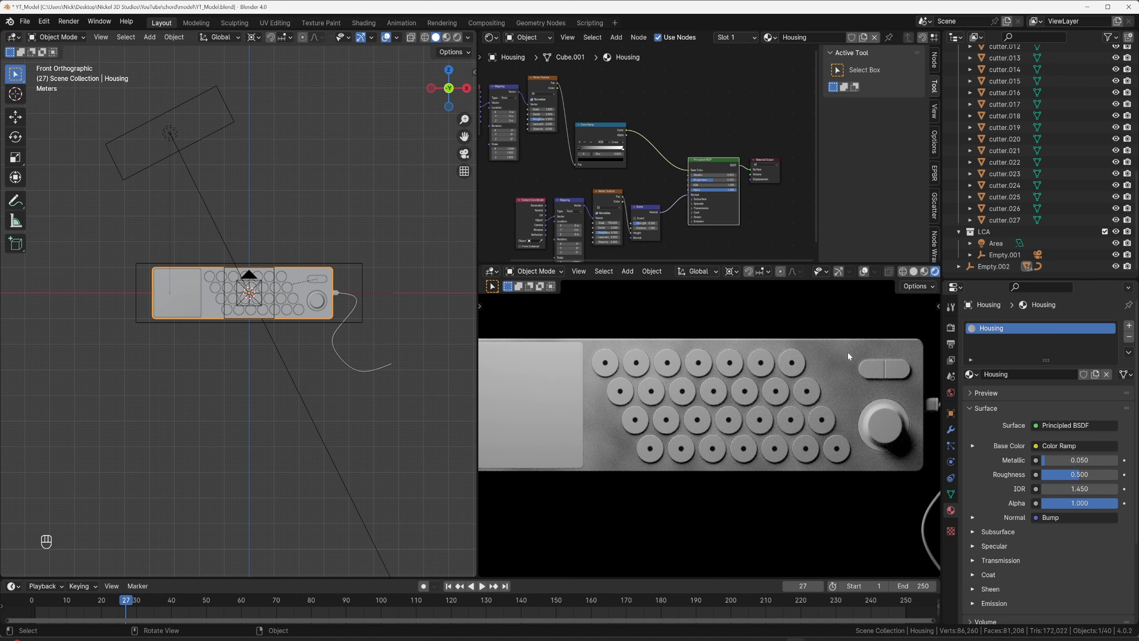
Try lightening the Color Ramp's black stop to near white, and darken it back to black.
left_click(585, 159)
left_click_drag(623, 128, 620, 96)
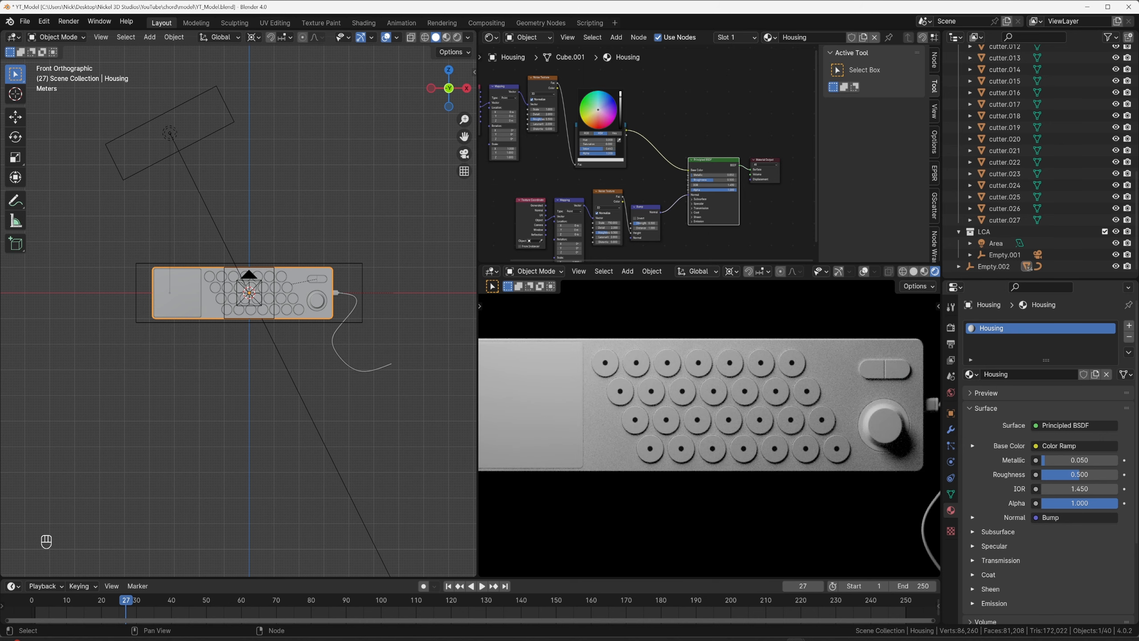
scroll(740, 429, "up", 4)
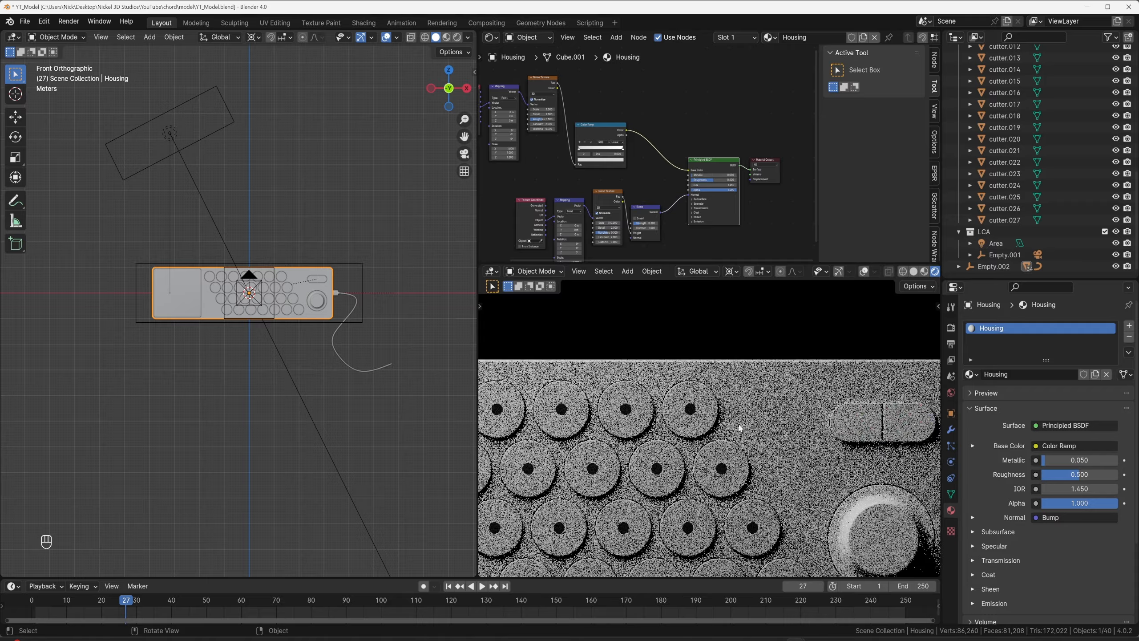
scroll(740, 429, "up", 2)
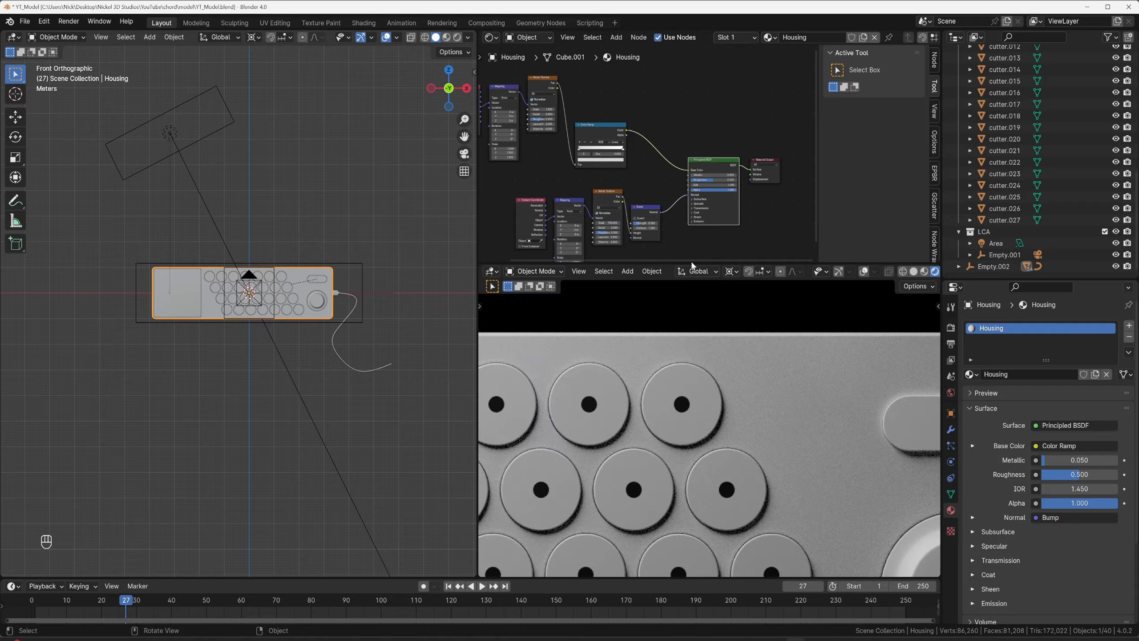
left_click(582, 160)
left_click_drag(621, 112, 621, 119)
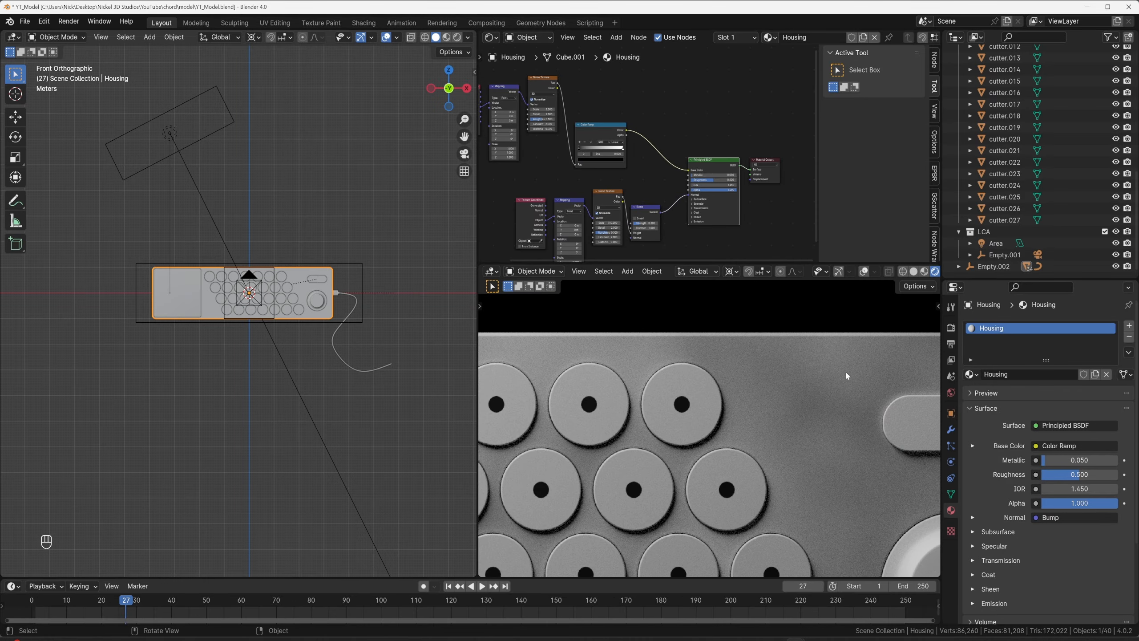
Increase the duplicated Noise Texture's scale for finer mottling and try a white color on the Color Ramp's black stop.
middle_click_drag(845, 371, 767, 343, "shift")
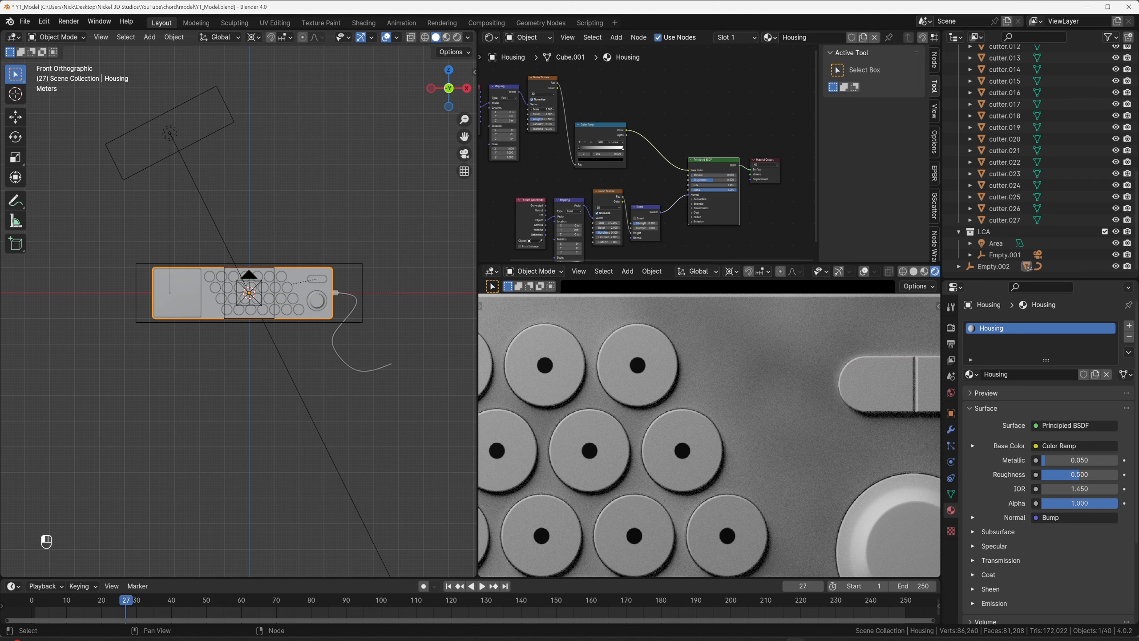
key("Return")
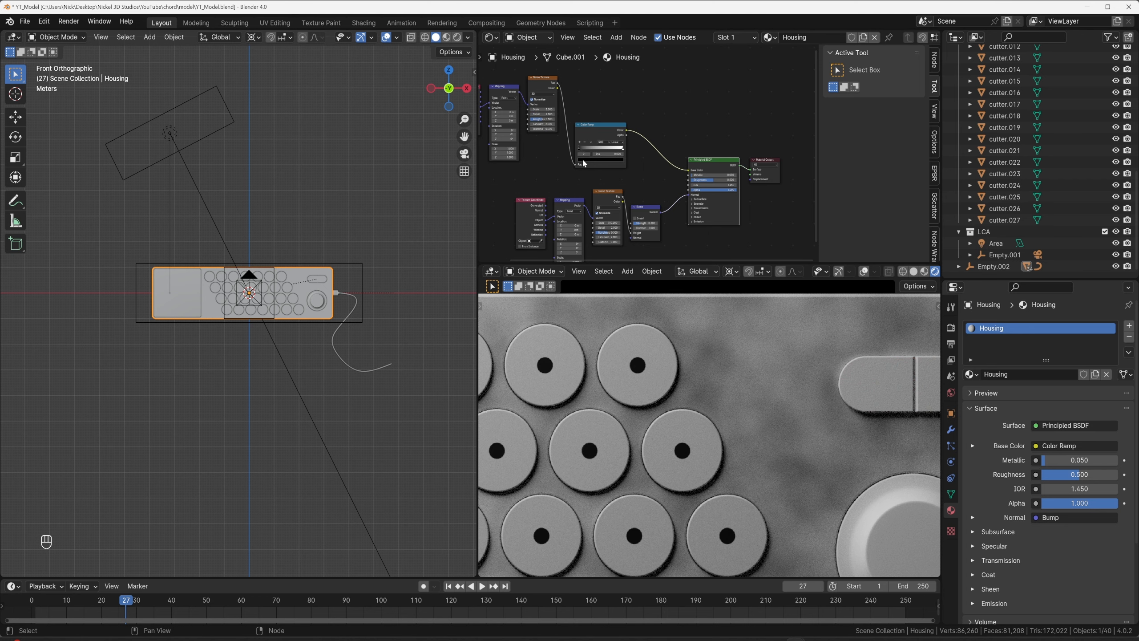
left_click(584, 161)
left_click_drag(621, 112, 620, 92)
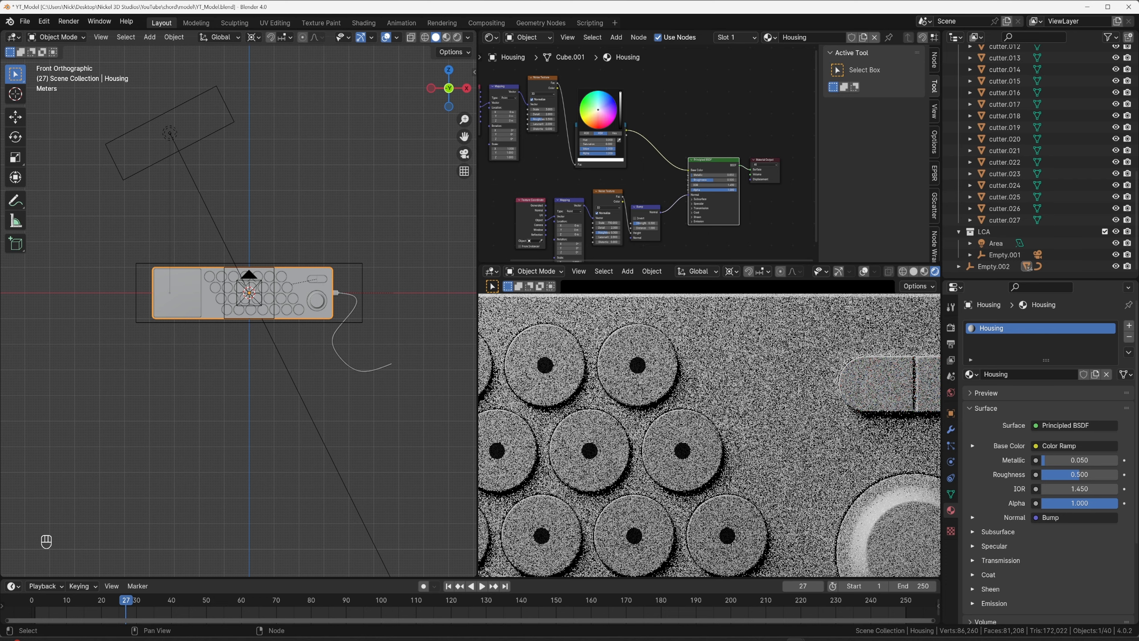
key("Escape")
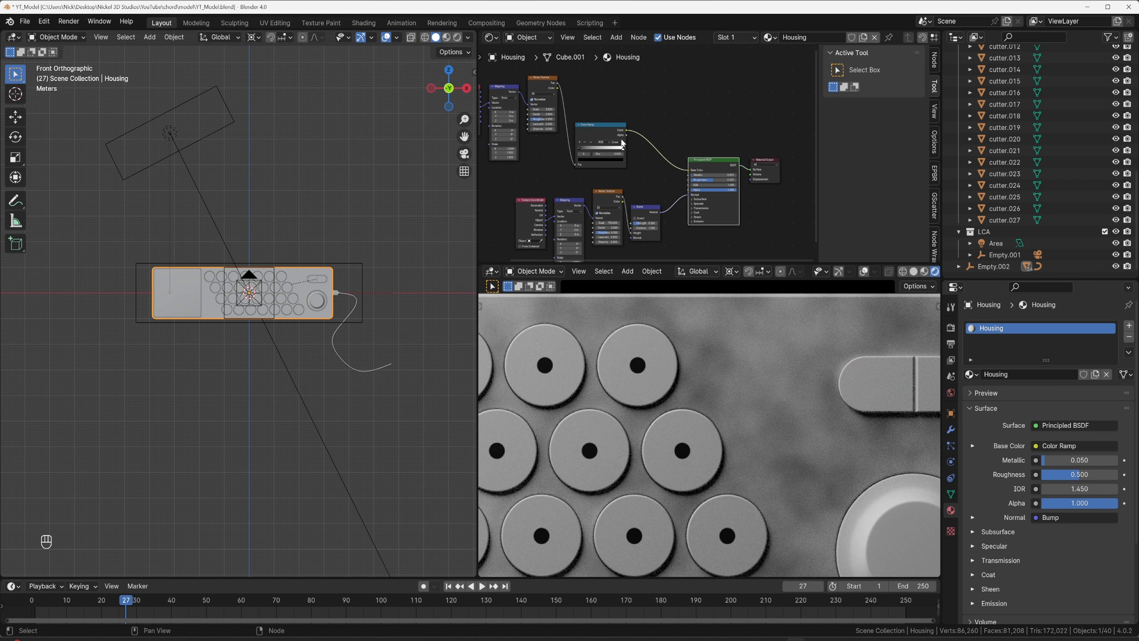
Lighten the Color Ramp's black stop to a light grey with a value of 0.8.
left_click_drag(622, 147, 626, 148)
left_click(626, 161)
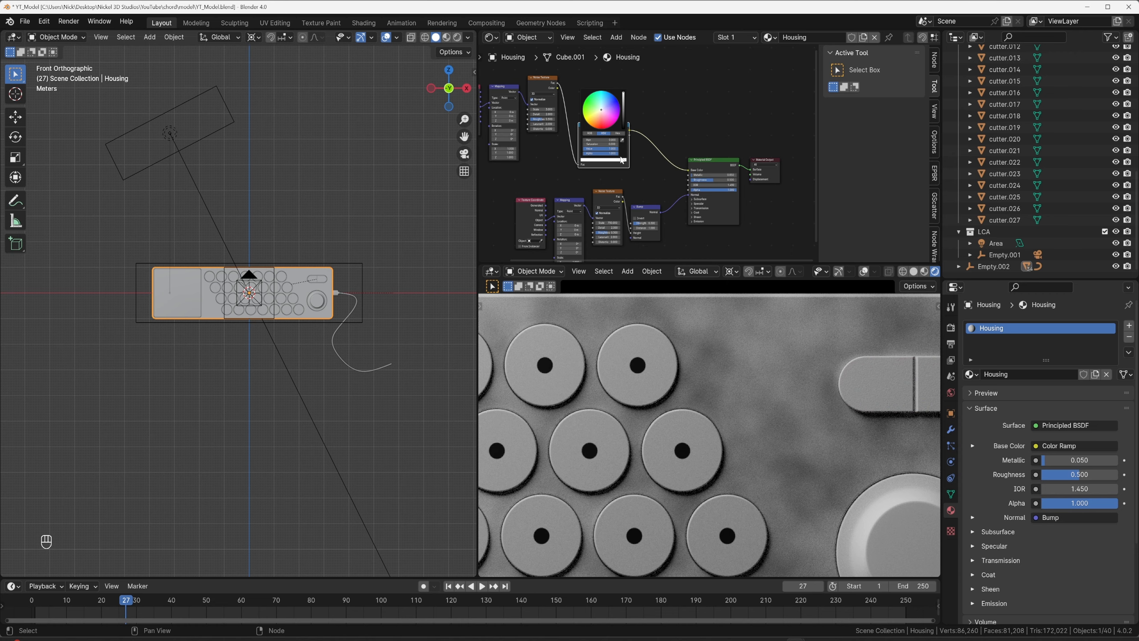
left_click(583, 151)
left_click(592, 160)
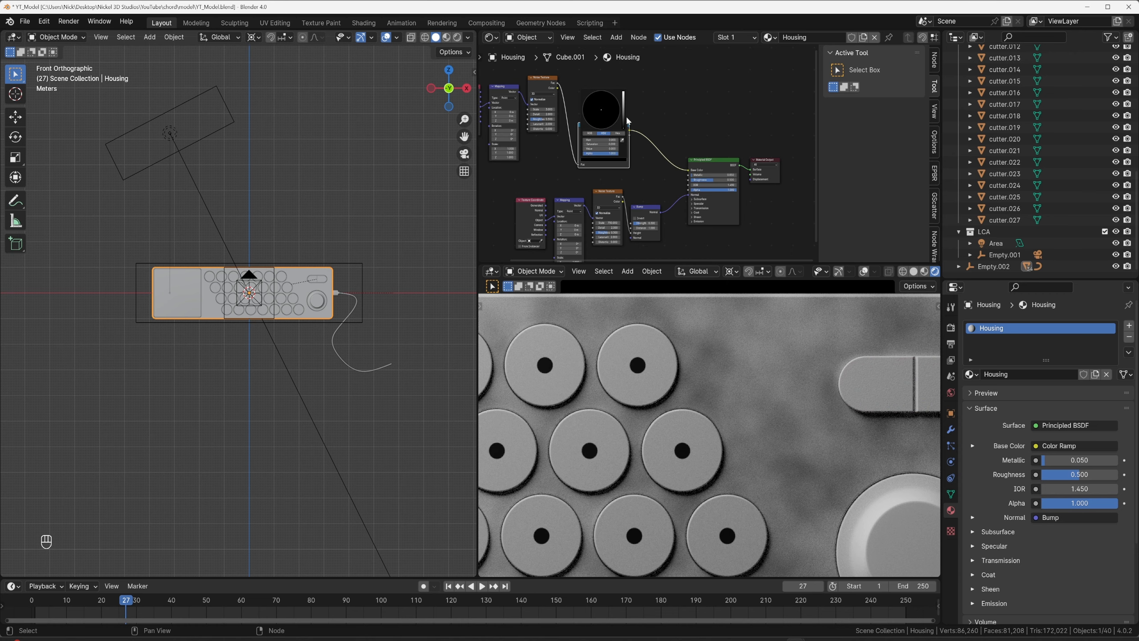
left_click_drag(627, 121, 623, 93)
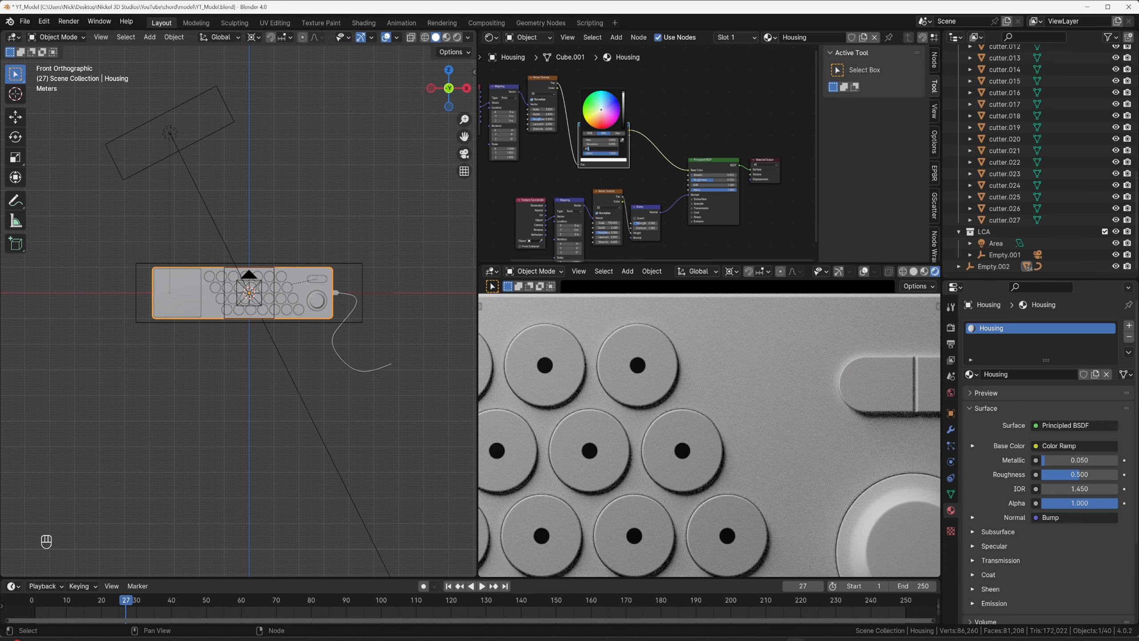
scroll(759, 396, "down", 5)
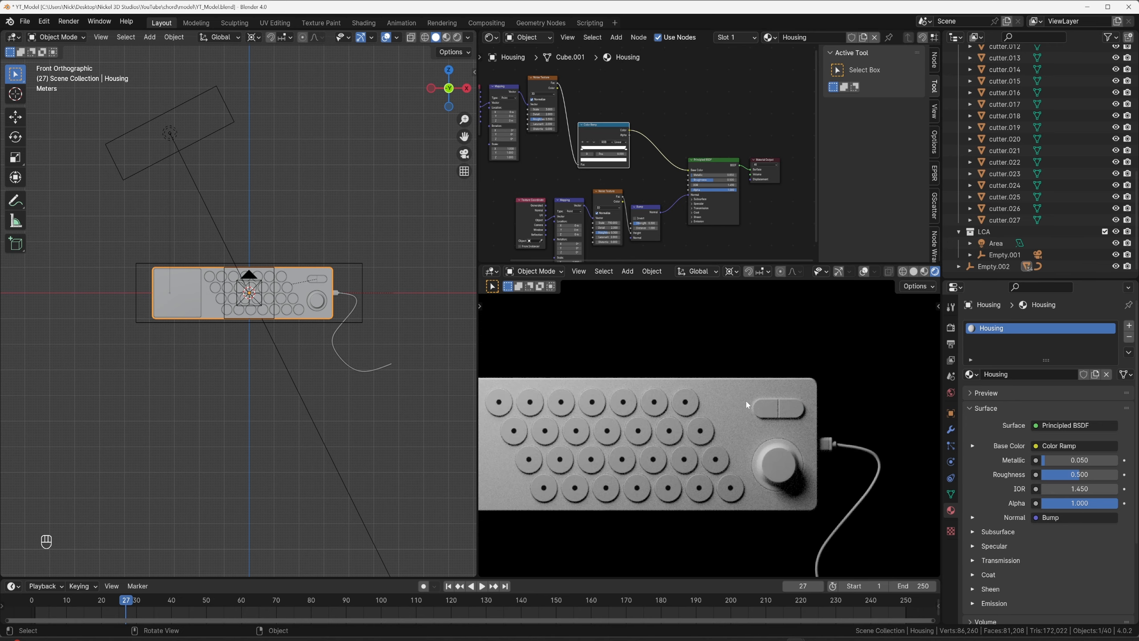
middle_click_drag(746, 405, 789, 383, "shift")
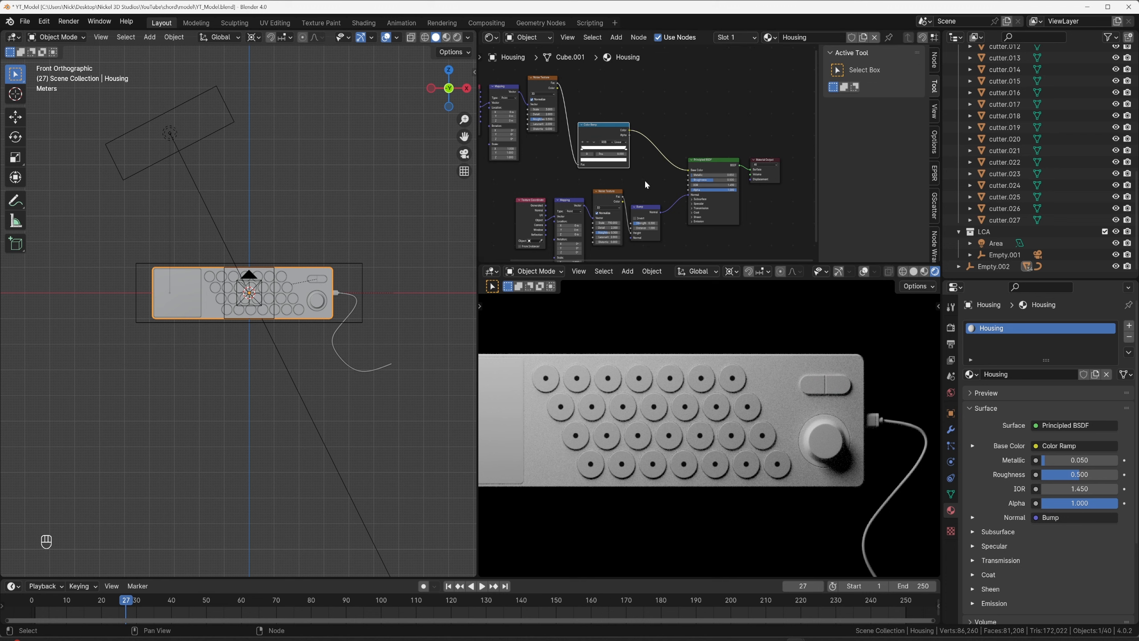
left_click(585, 160)
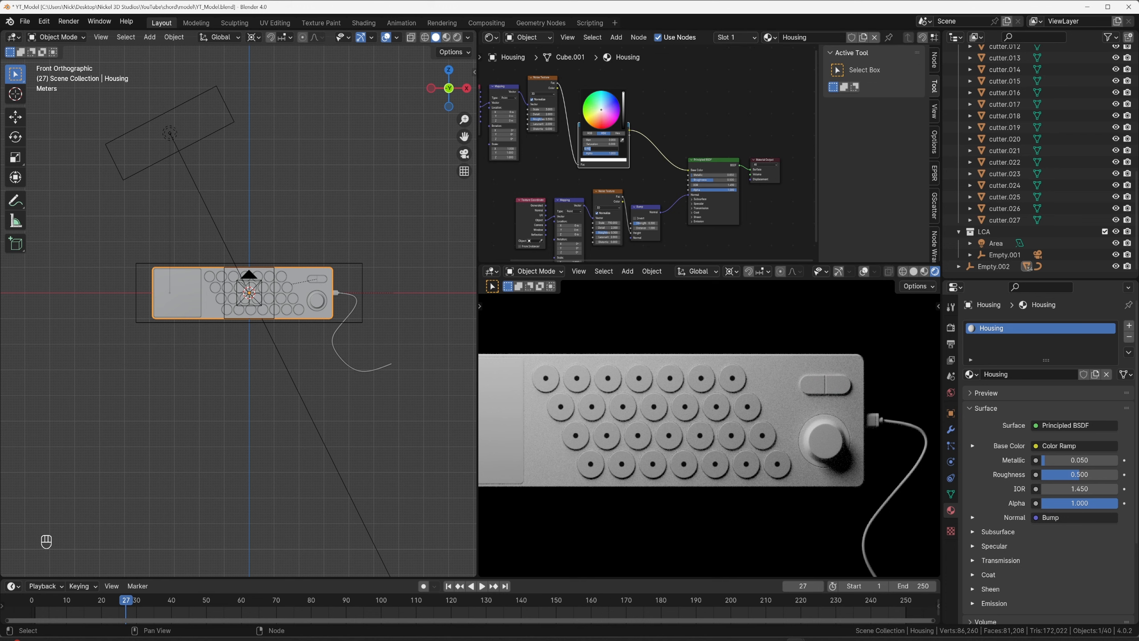
type(".8")
key("Return")
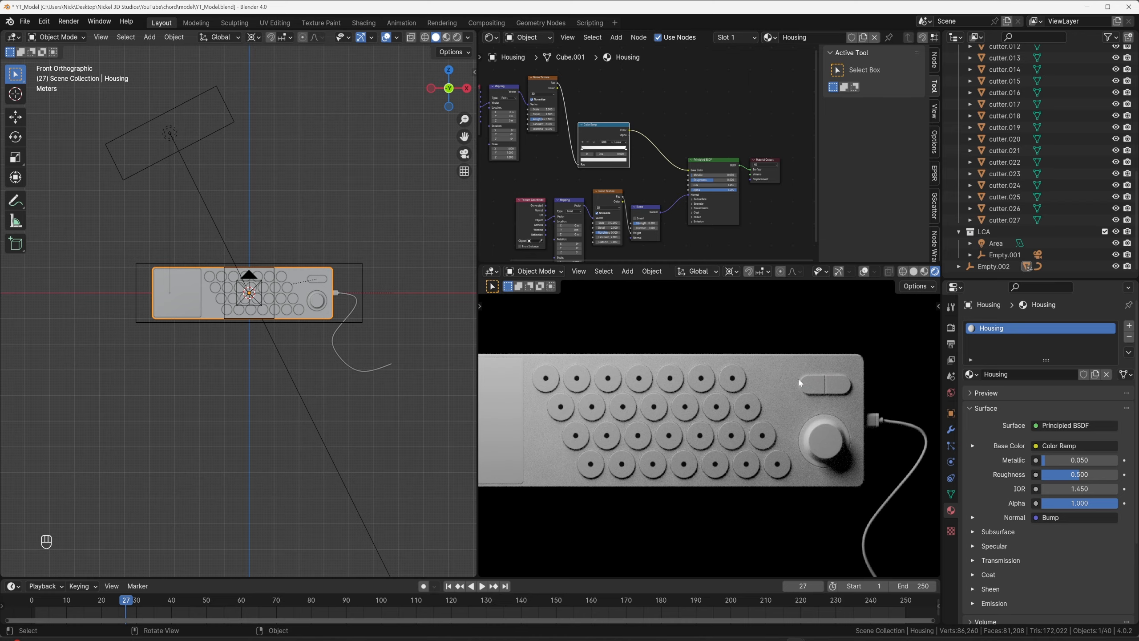
Inspect the housing's color variation around the keys and the blank screen panel in the rendered view.
scroll(807, 373, "up", 4)
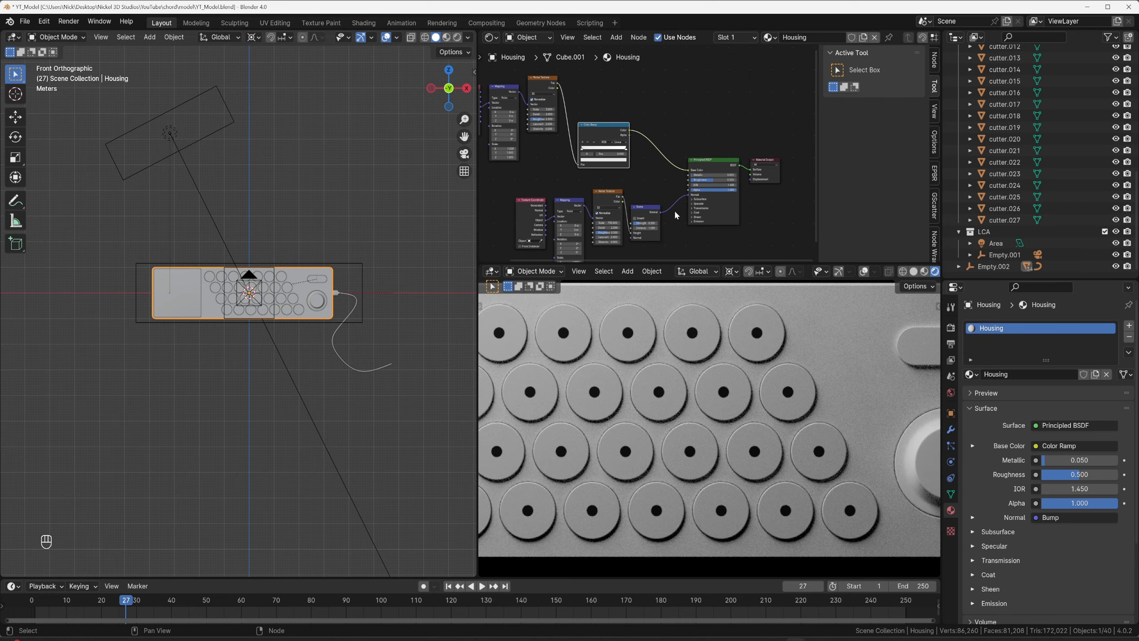
scroll(814, 362, "down", 6)
middle_click_drag(708, 420, 821, 387, "shift")
scroll(649, 397, "up", 3)
middle_click_drag(649, 397, 737, 420, "shift")
scroll(737, 421, "up", 1)
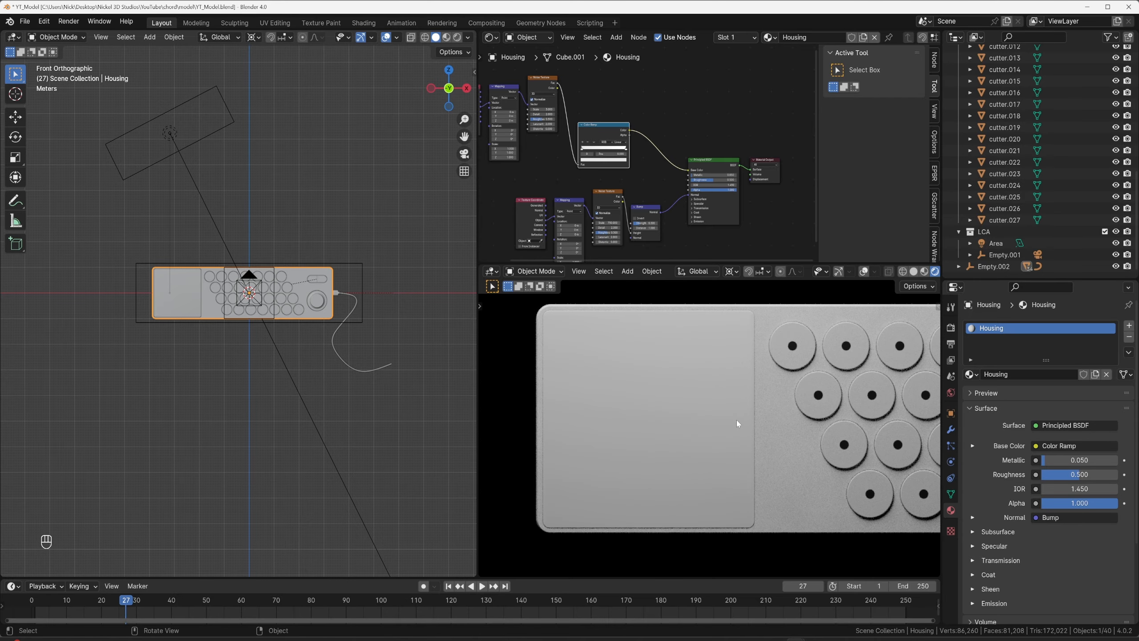
Switch to Canva to look over the screen_crisp design, trying a move of the small corner shape and undoing it.
key("alt+Tab")
left_click(619, 448)
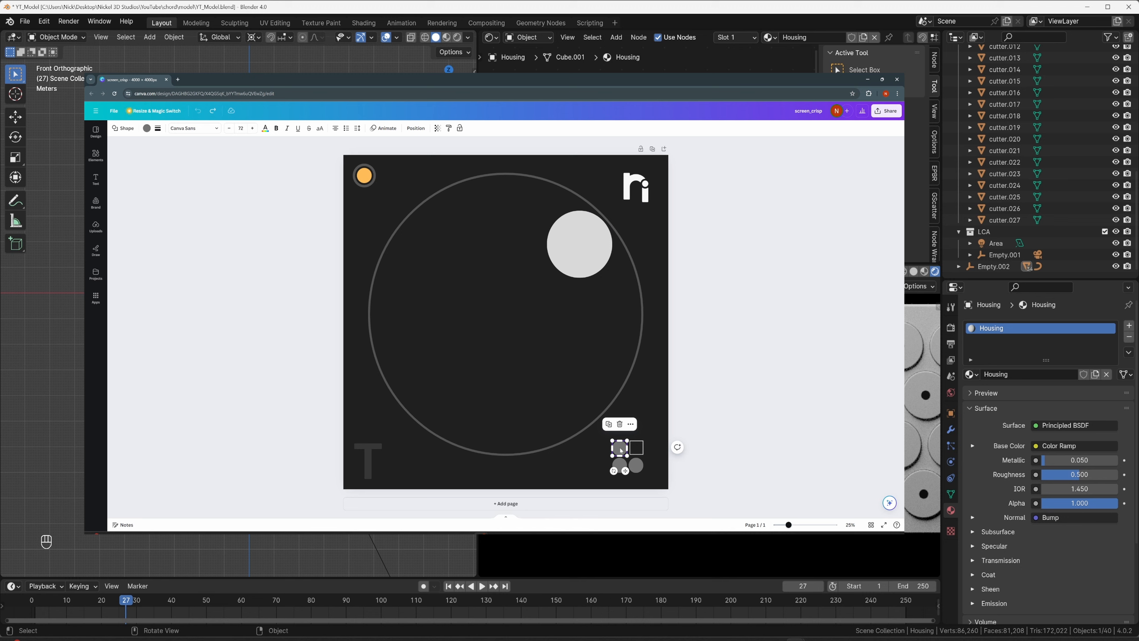
left_click_drag(620, 450, 614, 448)
key("ctrl+z")
left_click(717, 348)
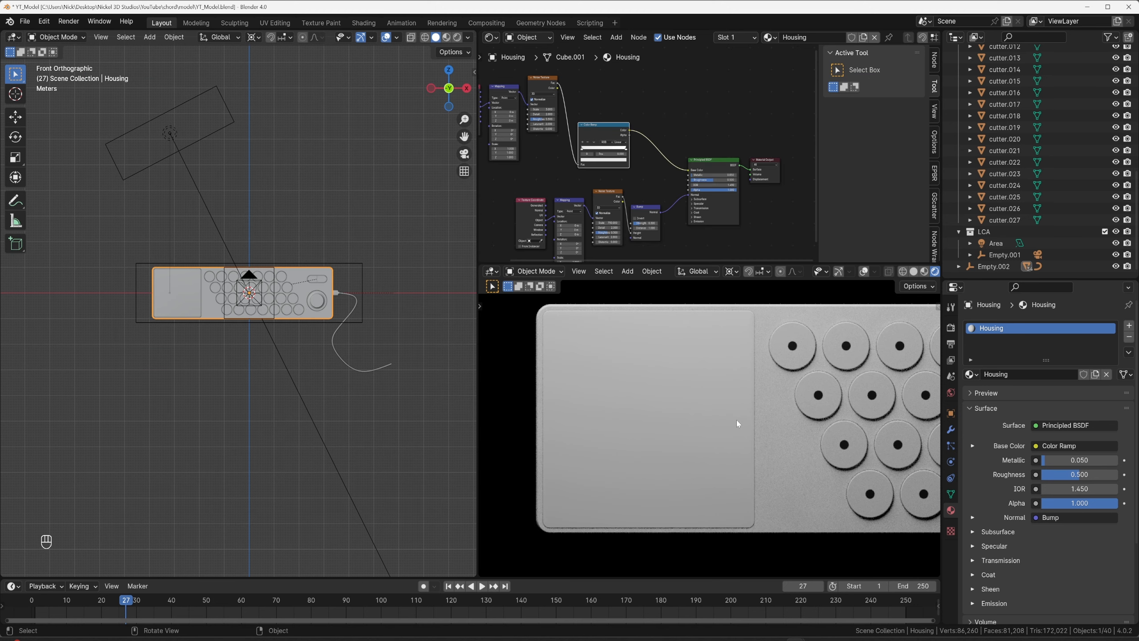
Give the glass panel covering the device's screen a new material named Glass.
middle_click_drag(618, 423, 642, 405)
scroll(641, 405, "up", 8)
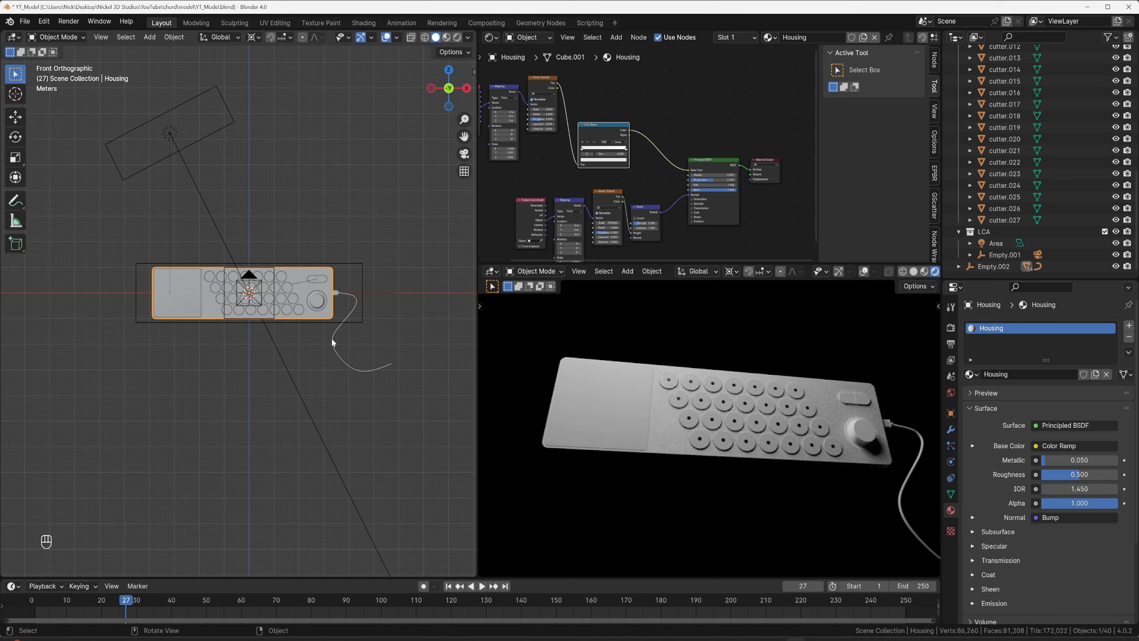
middle_click_drag(333, 339, 302, 359)
scroll(287, 359, "up", 3)
left_click(186, 373)
mouse_move(197, 376)
middle_mouse_down()
mouse_move(227, 382)
mouse_move(192, 358)
middle_mouse_up()
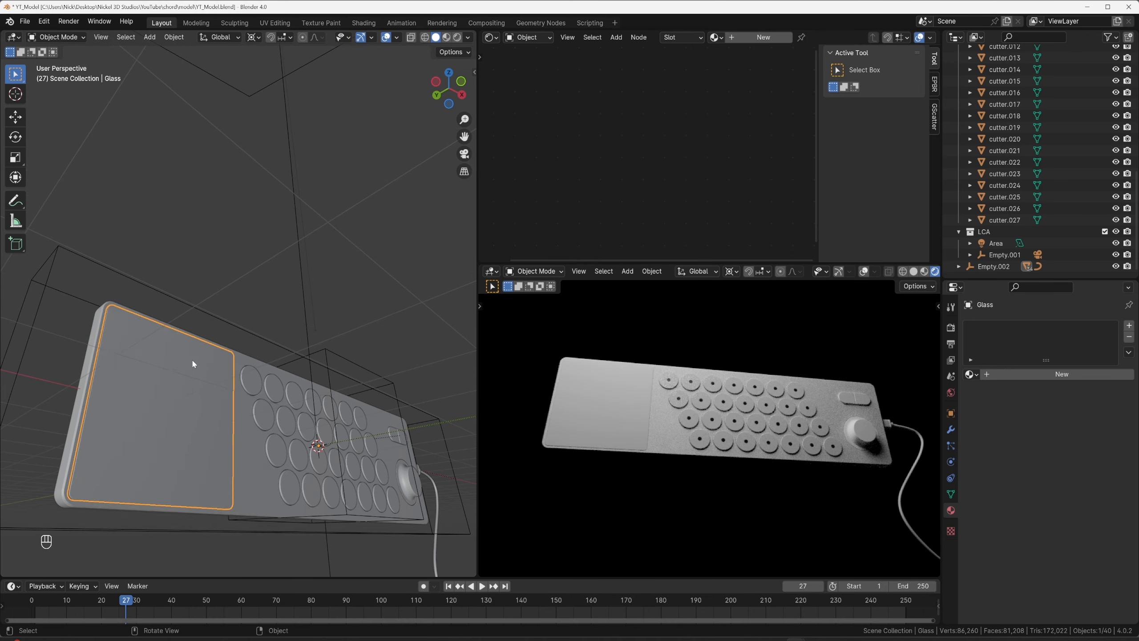
key("g")
key("Escape")
scroll(210, 343, "up", 2)
left_click(1027, 374)
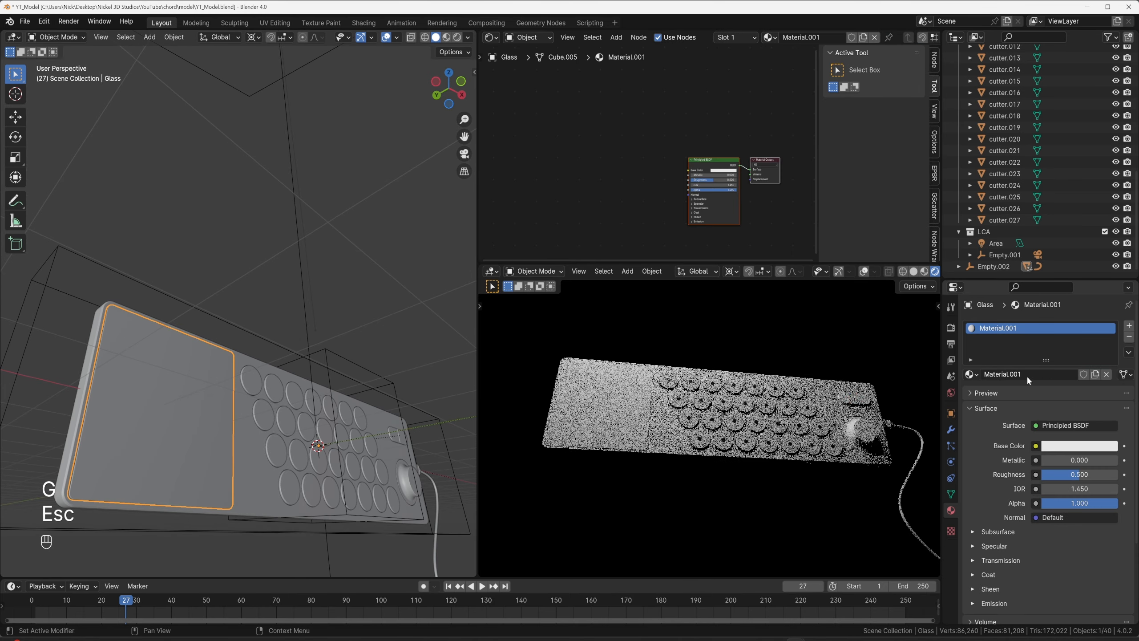
key("ctrl+a")
key("BackSpace")
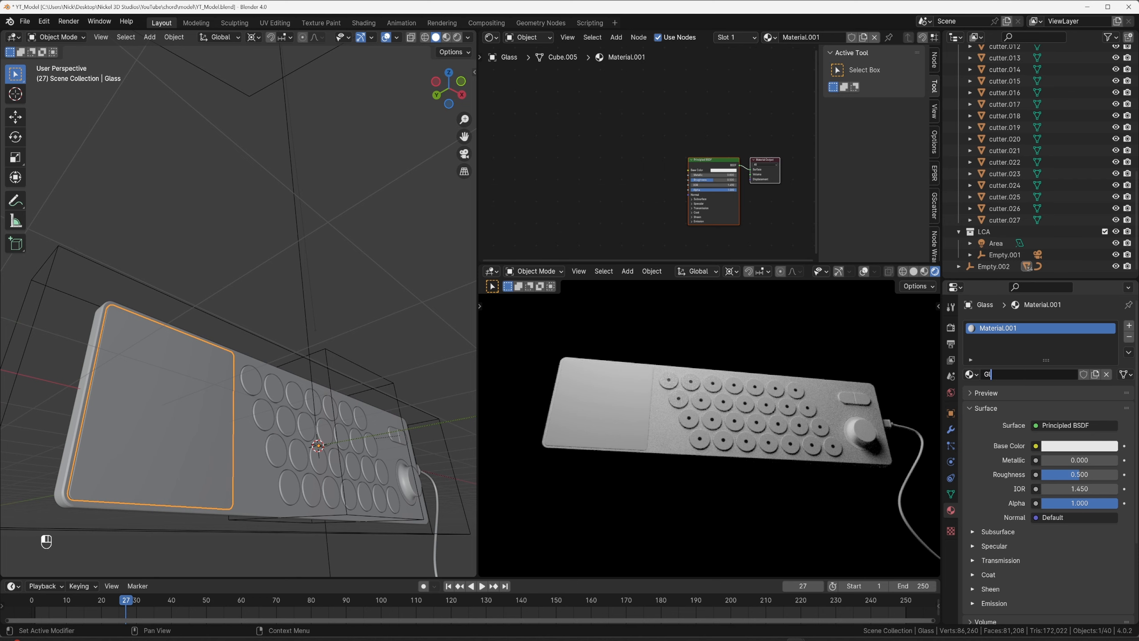
type("Glass")
key("Return")
Switch the Glass material's surface to a Glass BSDF and set its roughness to 0.05.
left_click(1055, 427)
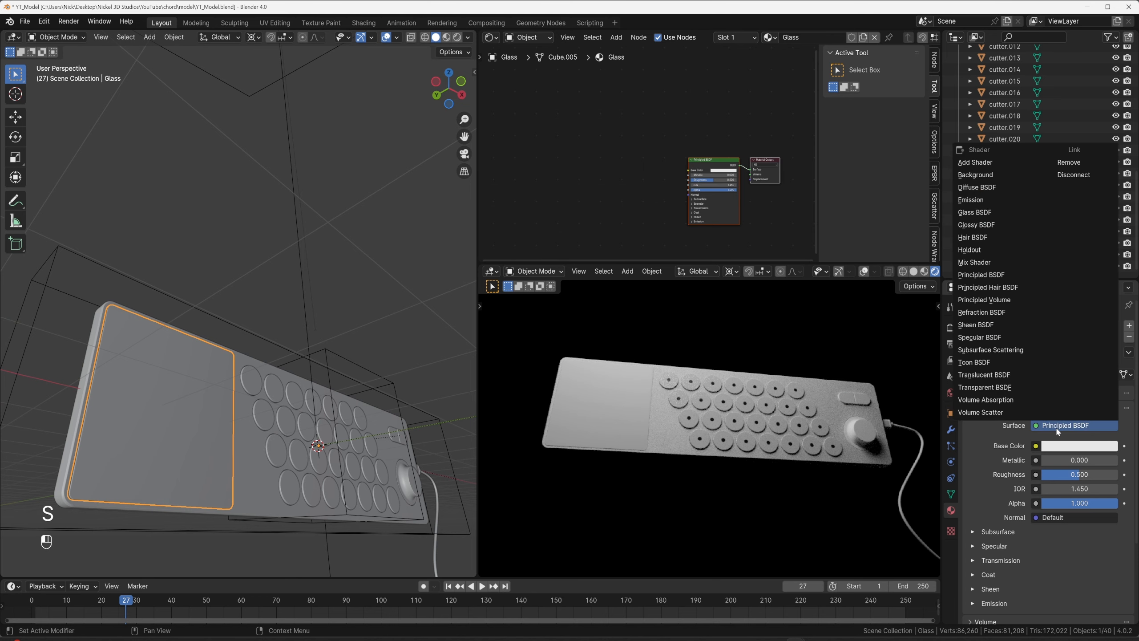
left_click(995, 212)
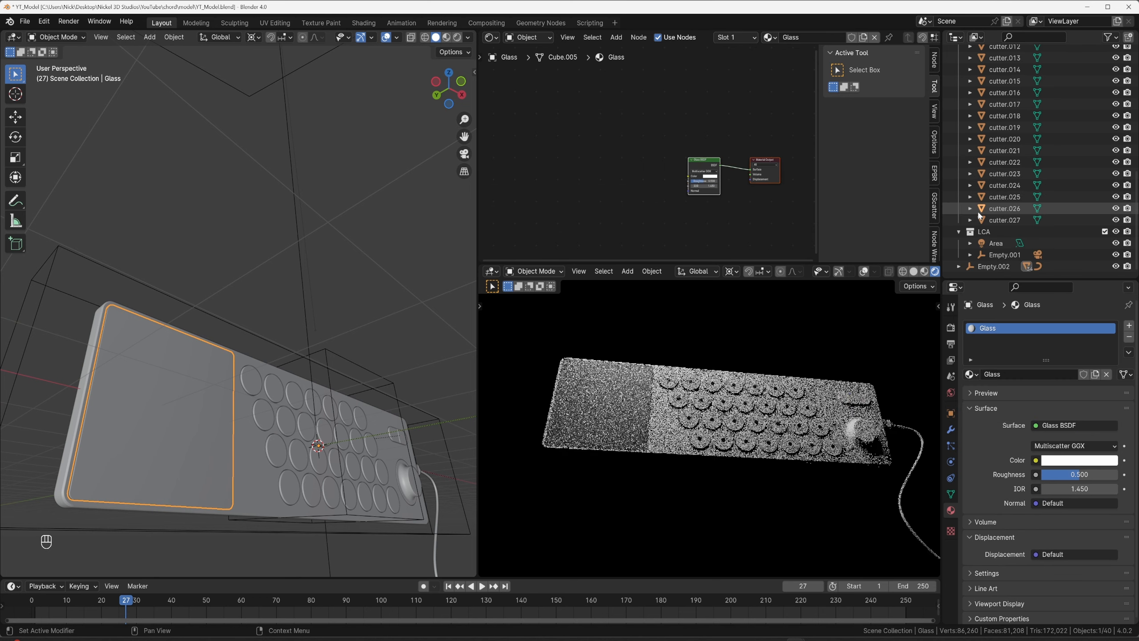
scroll(701, 219, "up", 6)
middle_click_drag(700, 212, 633, 150)
scroll(632, 150, "up", 6)
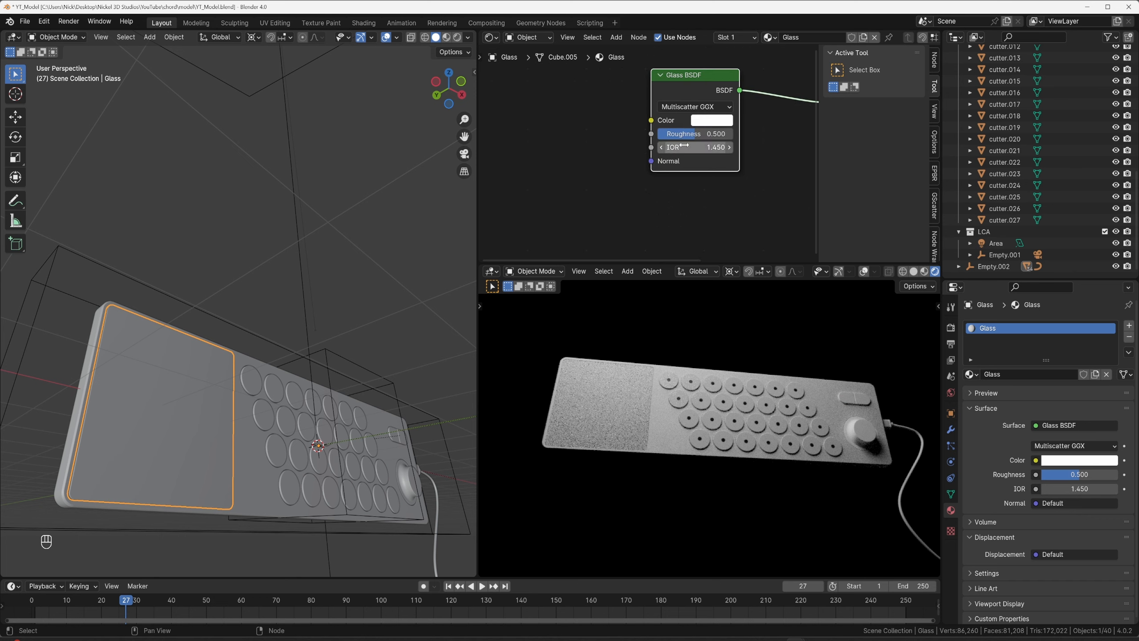
left_click_drag(692, 134, 663, 134)
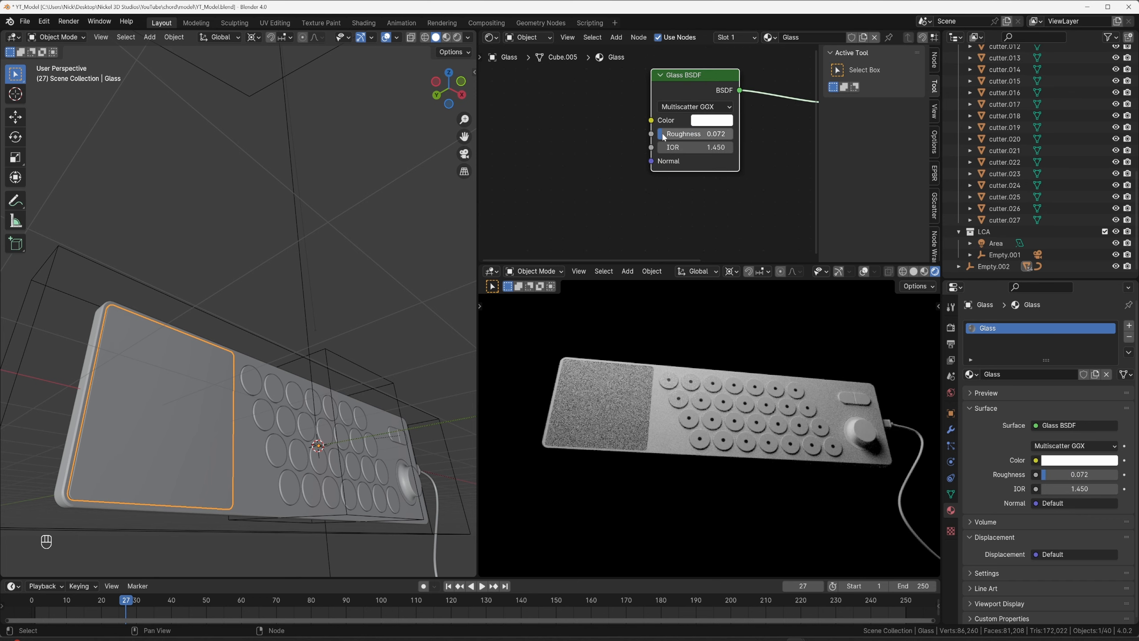
left_click(663, 134)
type("0.05")
key("Return")
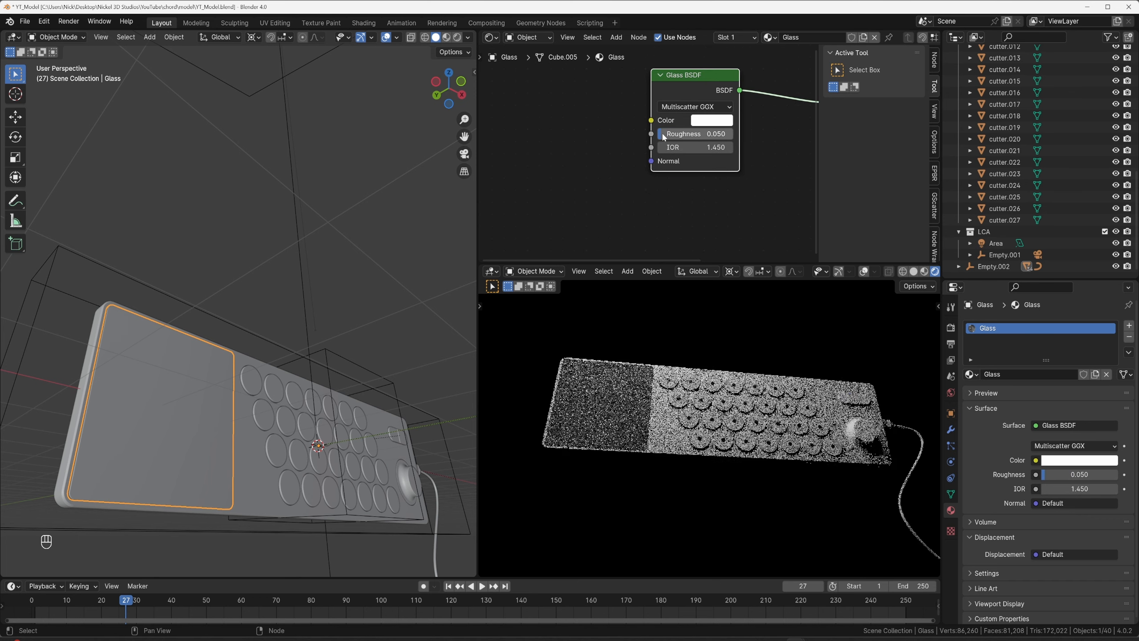
Examine the glass panel's look from several angles and distances in the rendered view.
scroll(582, 412, "up", 2)
middle_click_drag(582, 412, 660, 412, "shift")
middle_click_drag(660, 413, 724, 469)
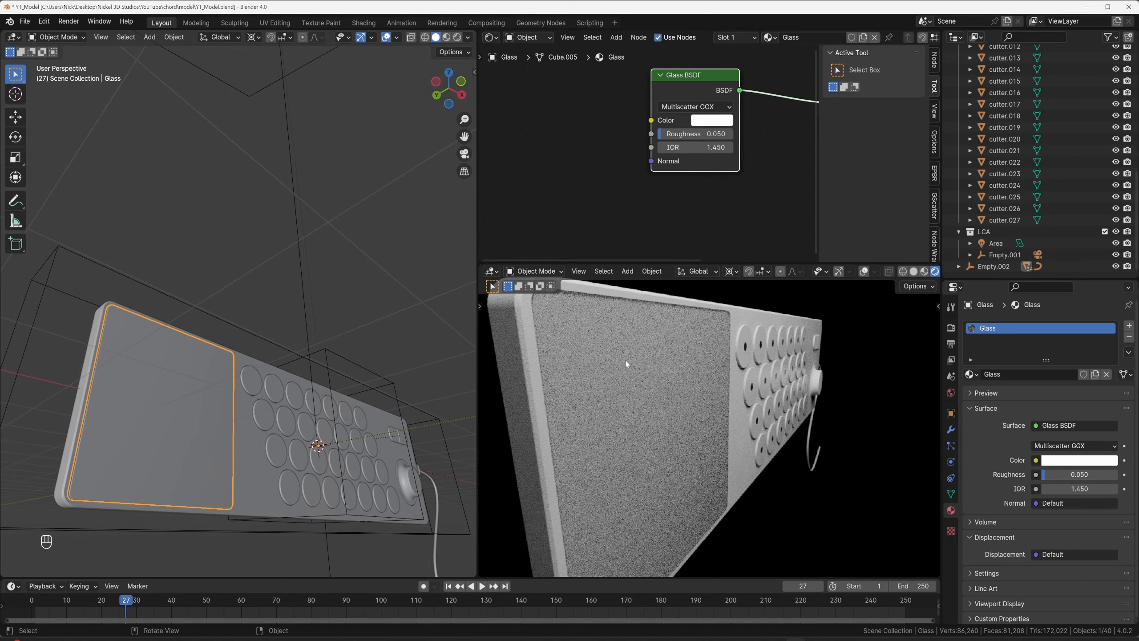
scroll(625, 360, "down", 5)
middle_click_drag(715, 354, 681, 229)
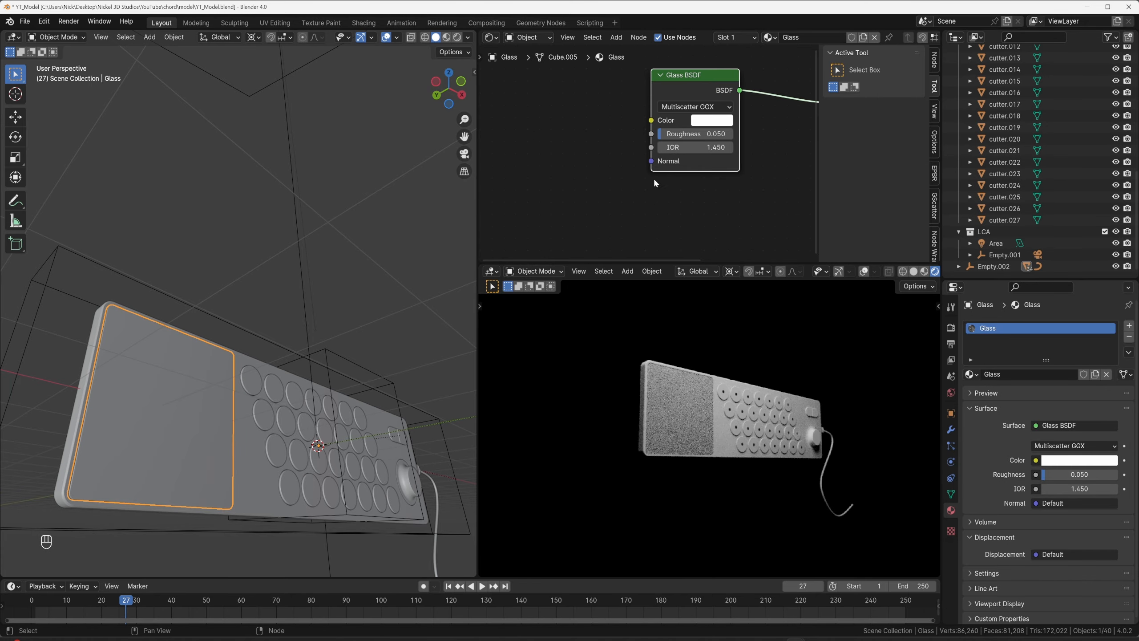
scroll(702, 410, "up", 6)
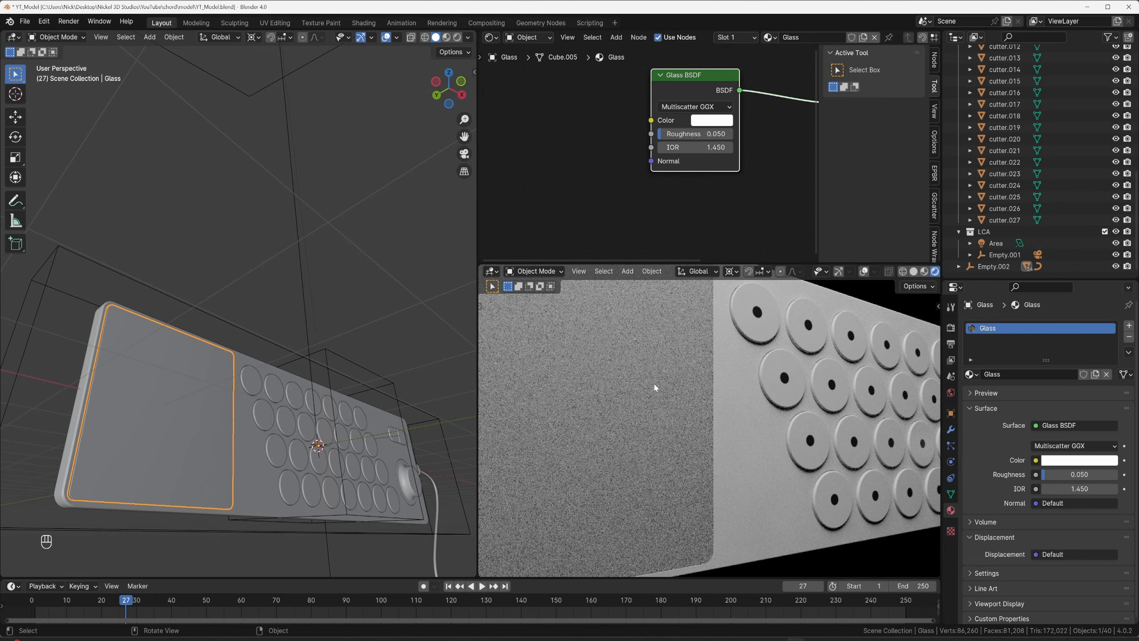
scroll(656, 388, "up", 2)
scroll(675, 380, "down", 3)
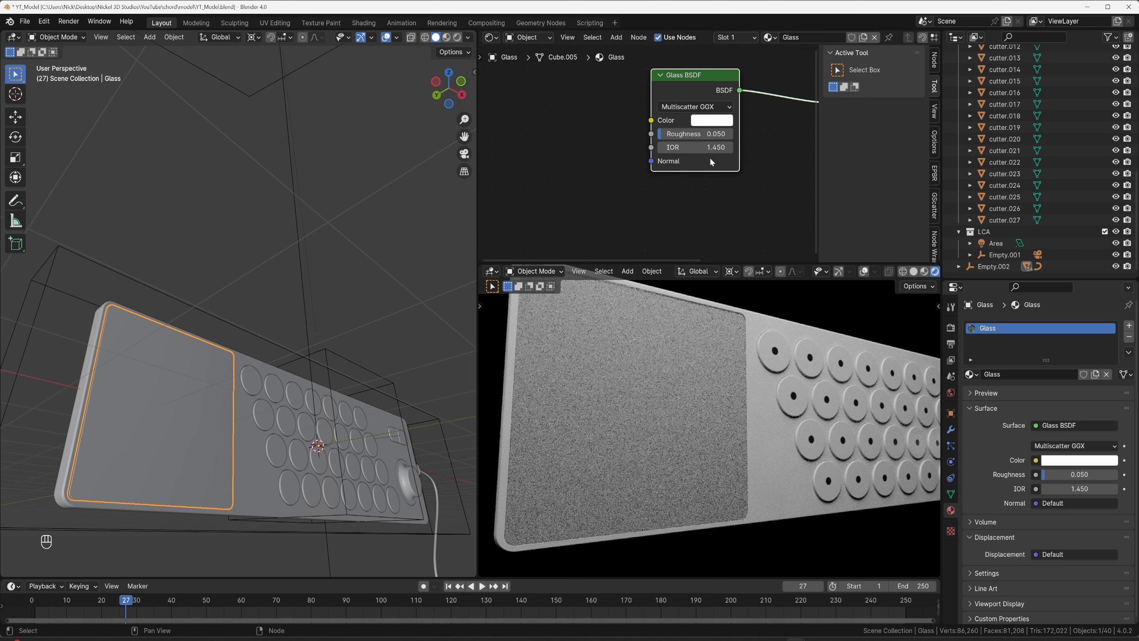
scroll(734, 128, "down", 3)
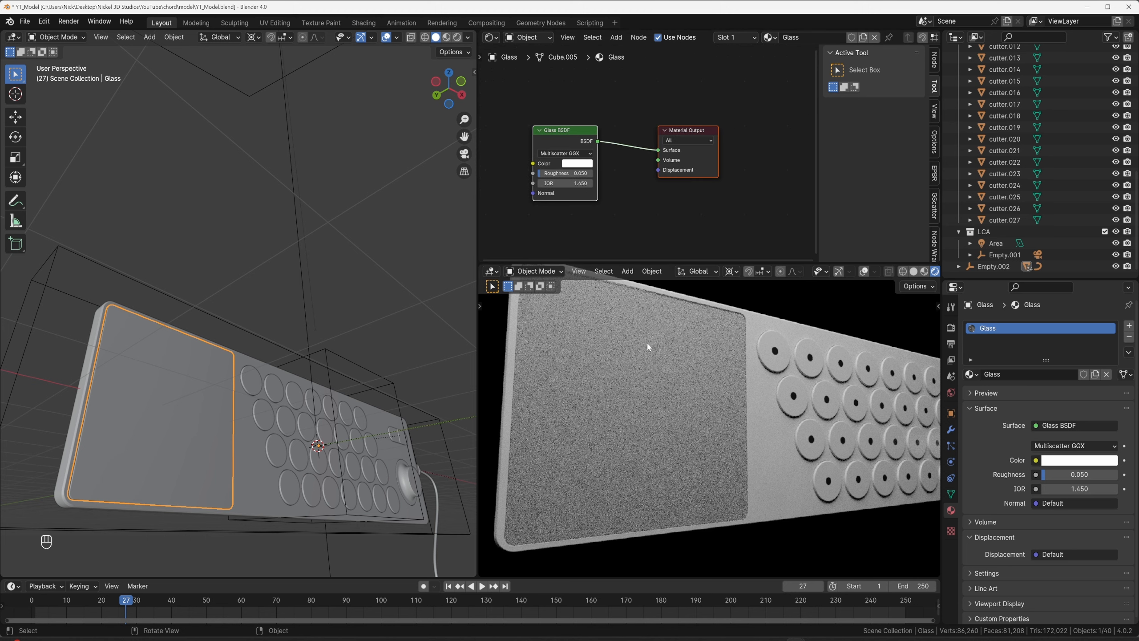
scroll(641, 353, "down", 3)
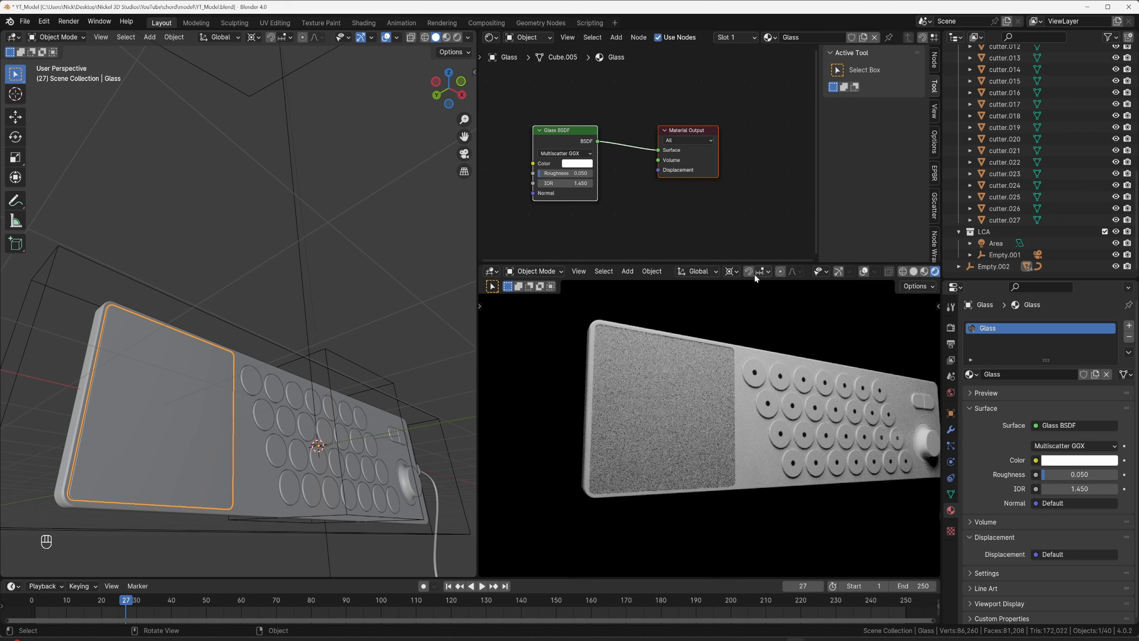
Change the Glass material to a Principled BSDF with transmission weight 1, metallic about 0.274 and roughness 0.
left_click(1068, 425)
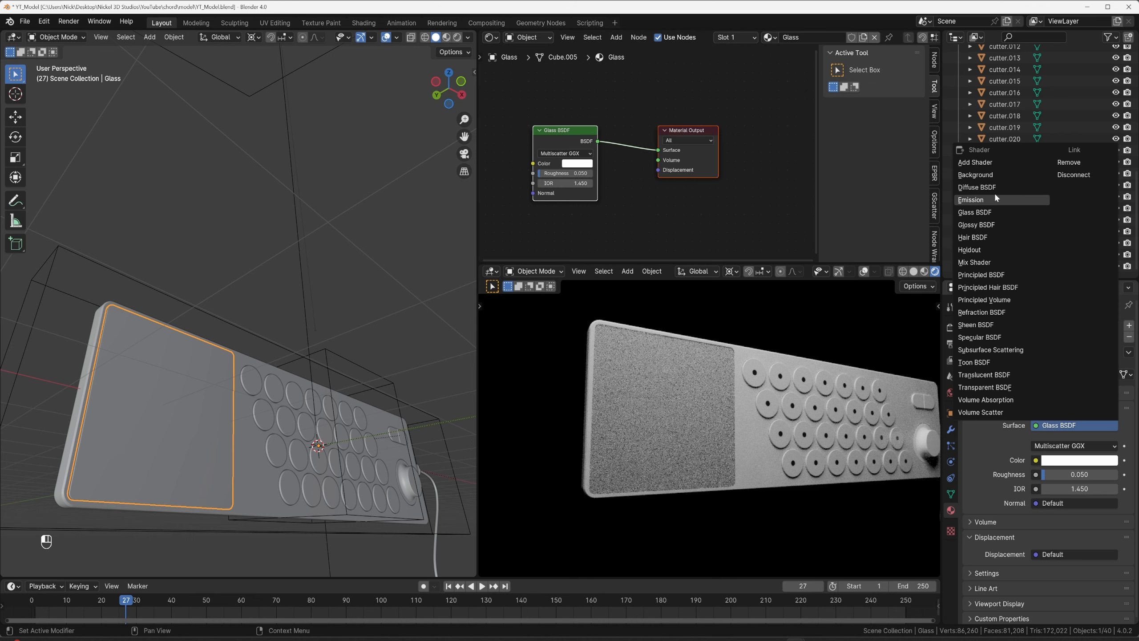
left_click(997, 274)
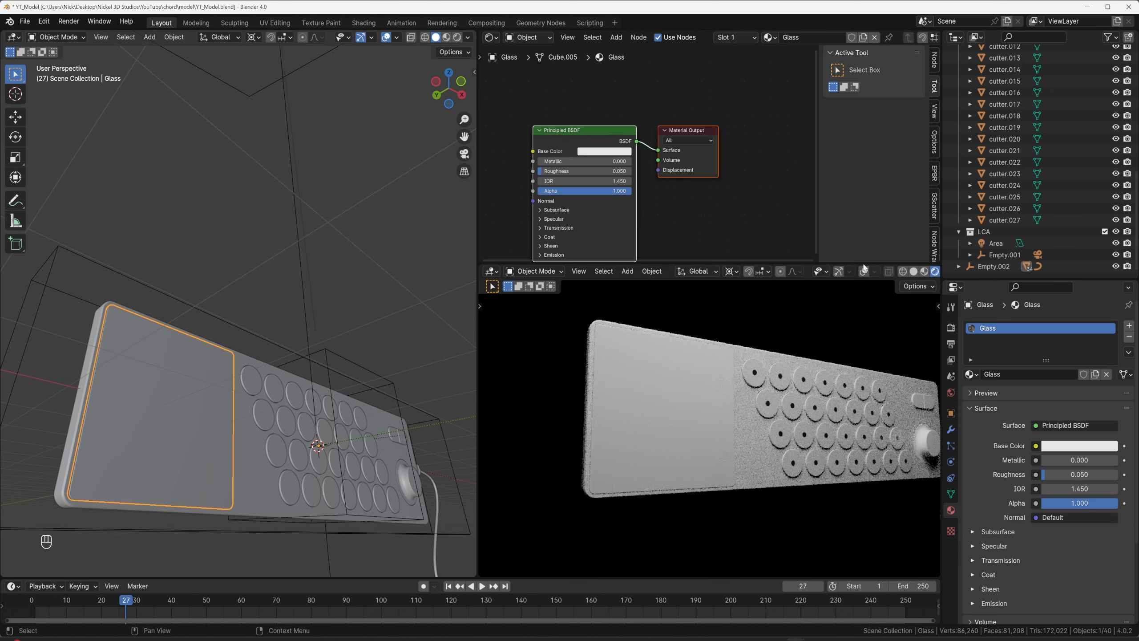
left_click(542, 228)
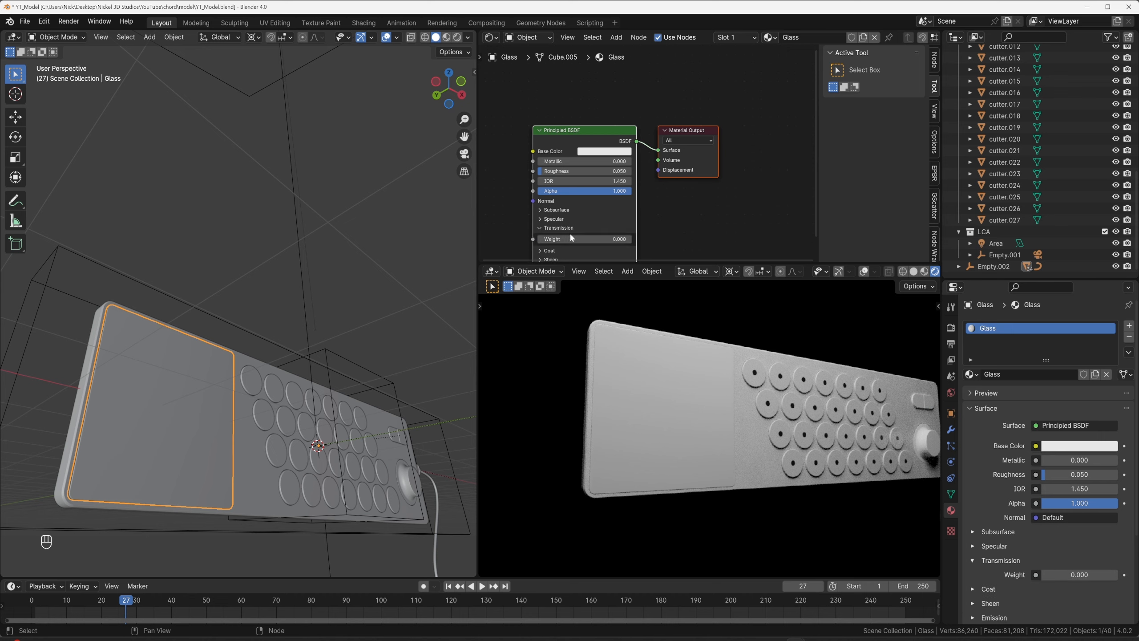
left_click_drag(575, 239, 628, 239)
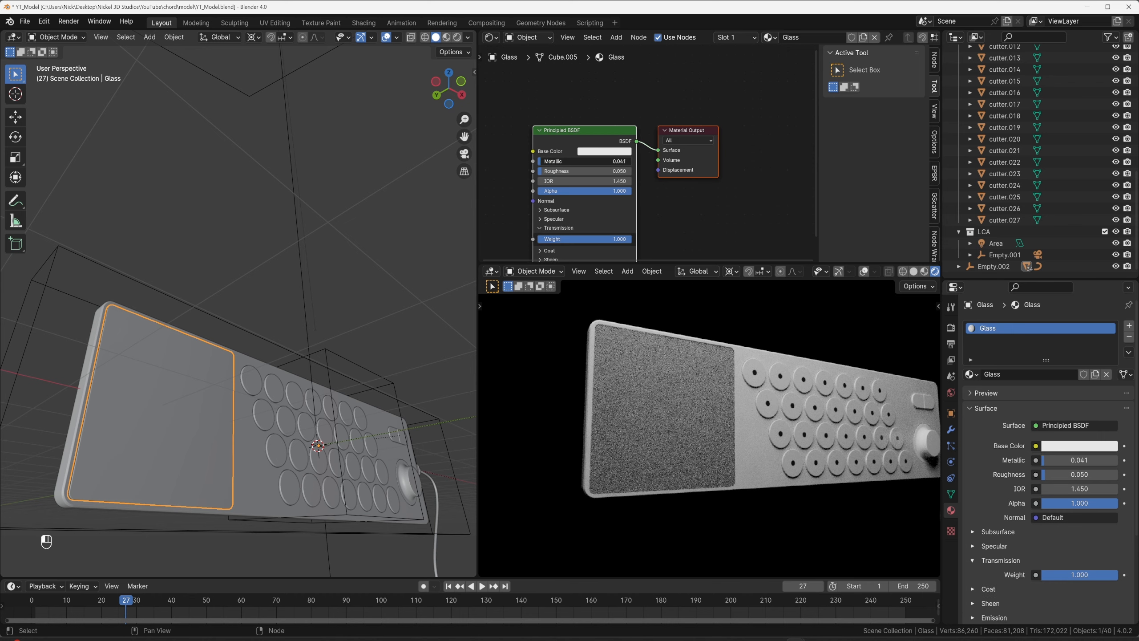
mouse_move(575, 161)
left_mouse_down()
mouse_move(563, 161)
mouse_move(569, 171)
left_mouse_up()
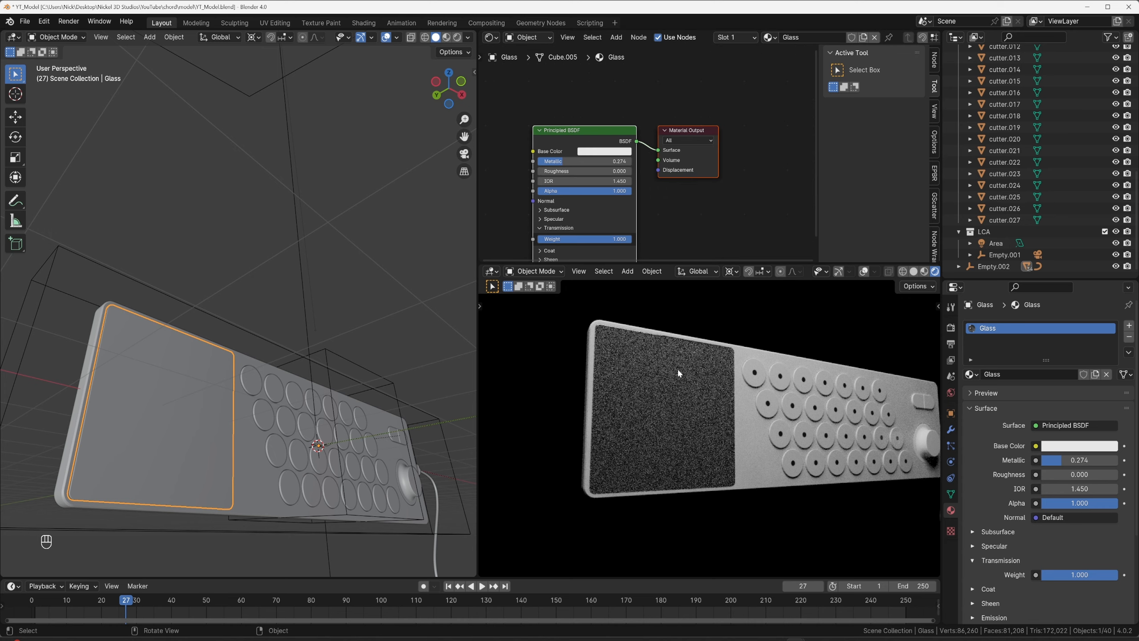
Hide the glass panel to expose the LED Screen panel beneath it.
middle_click_drag(679, 371, 664, 357)
key("grave")
scroll(690, 375, "up", 3)
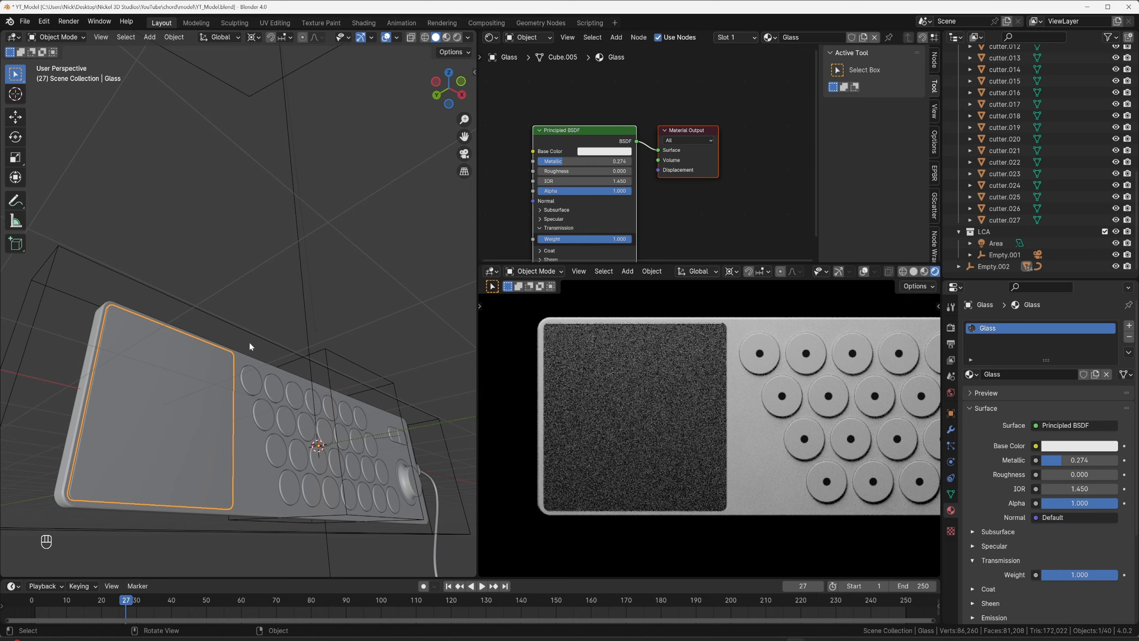
key("h")
left_click(185, 362)
key("g")
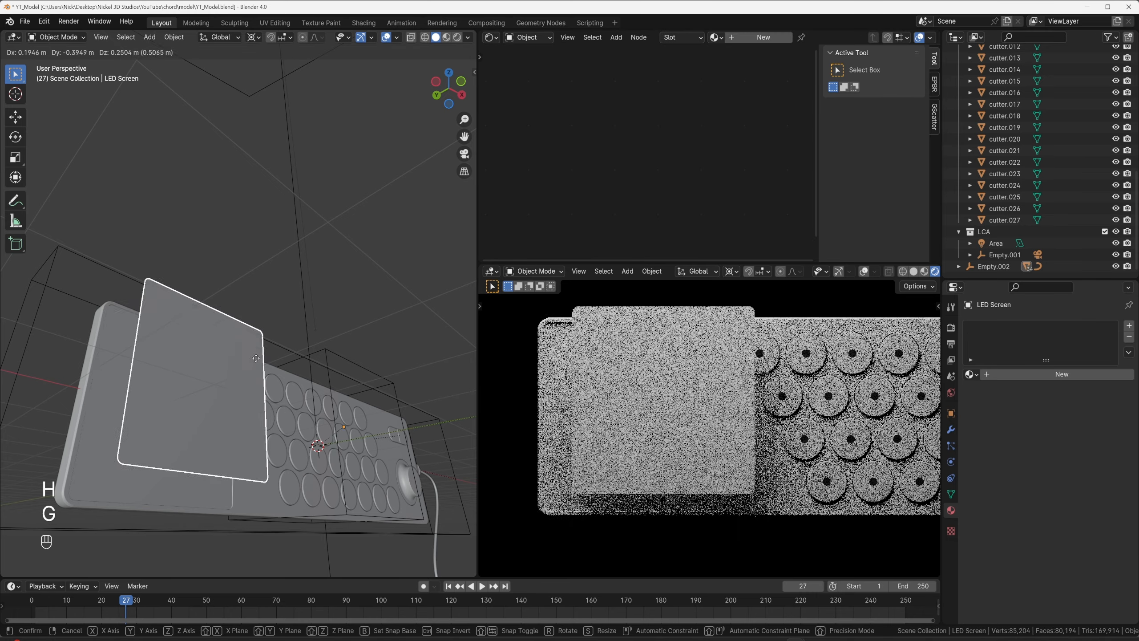
key("Escape")
key("grave")
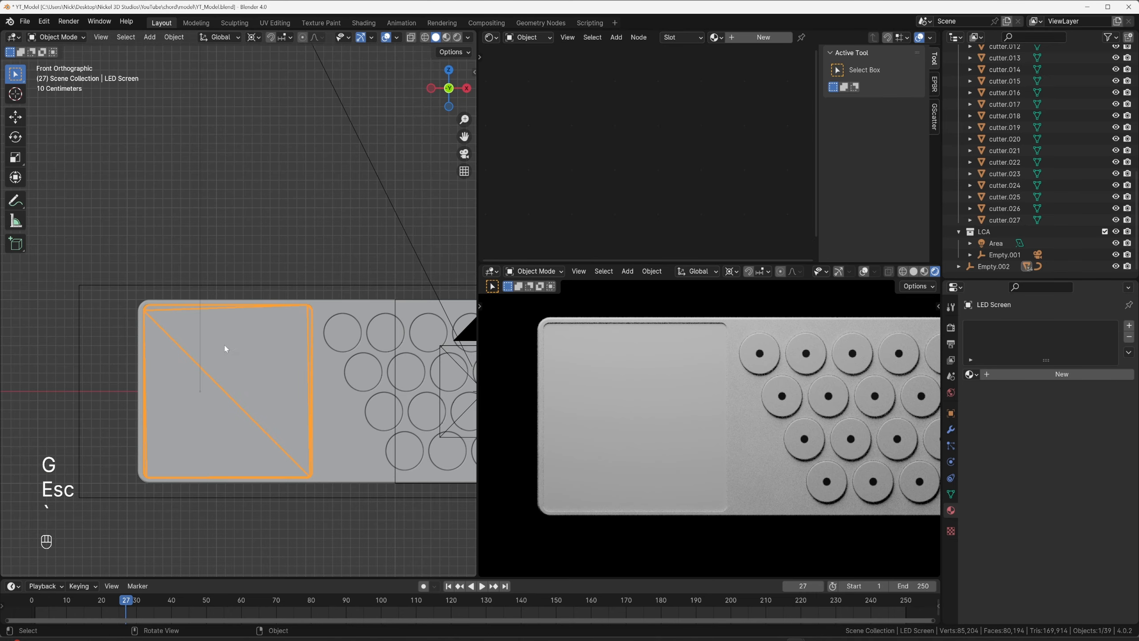
scroll(284, 292, "up", 5)
key("g")
key("Escape")
middle_click_drag(382, 298, 323, 355)
key("g")
key("Escape")
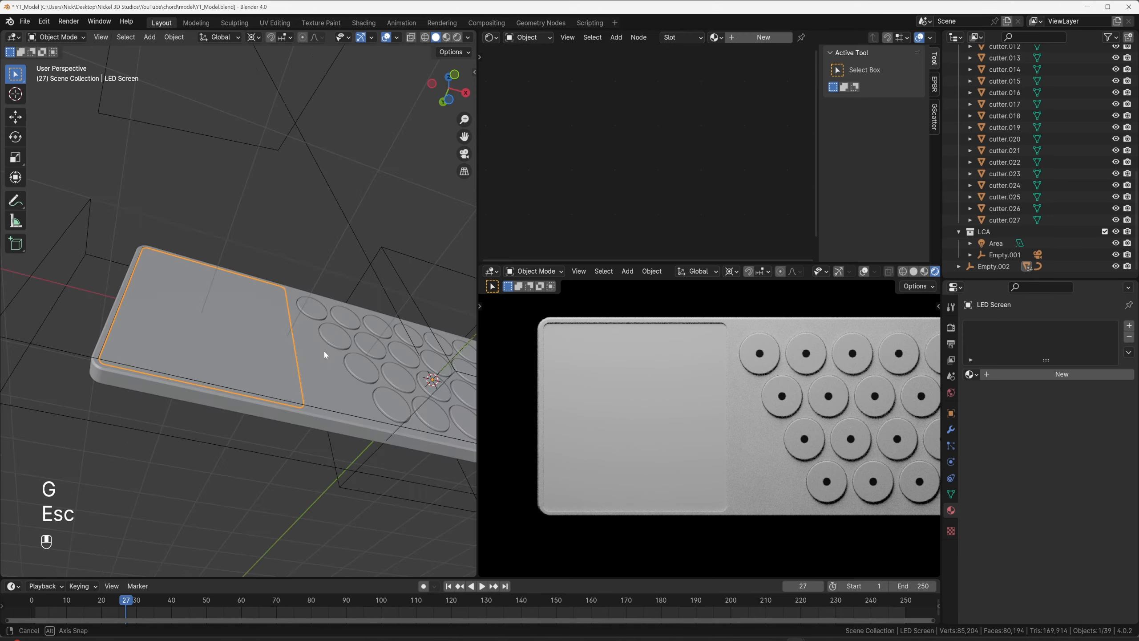
Move the LED Screen panel forward along the Y axis, out of the housing's recess.
key("g")
key("y")
left_click(424, 308)
middle_click_drag(424, 309, 280, 375)
key("Tab")
key("Tab")
key("grave")
left_click(231, 361)
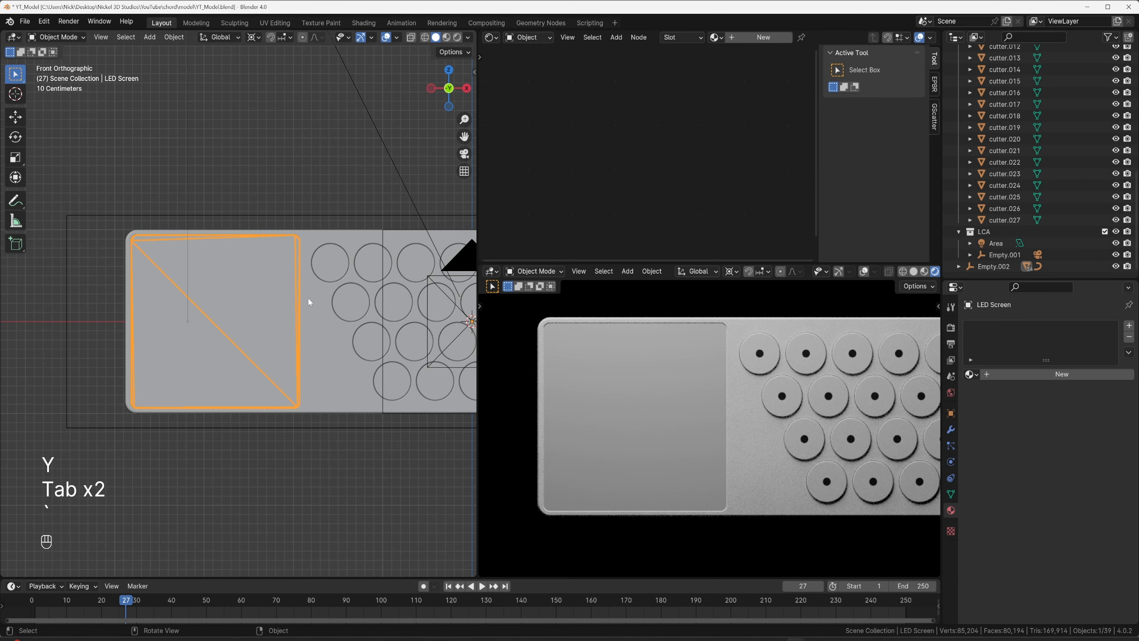
Delete the LED Screen panel from the scene.
scroll(308, 297, "up", 3)
key("g")
key("Escape")
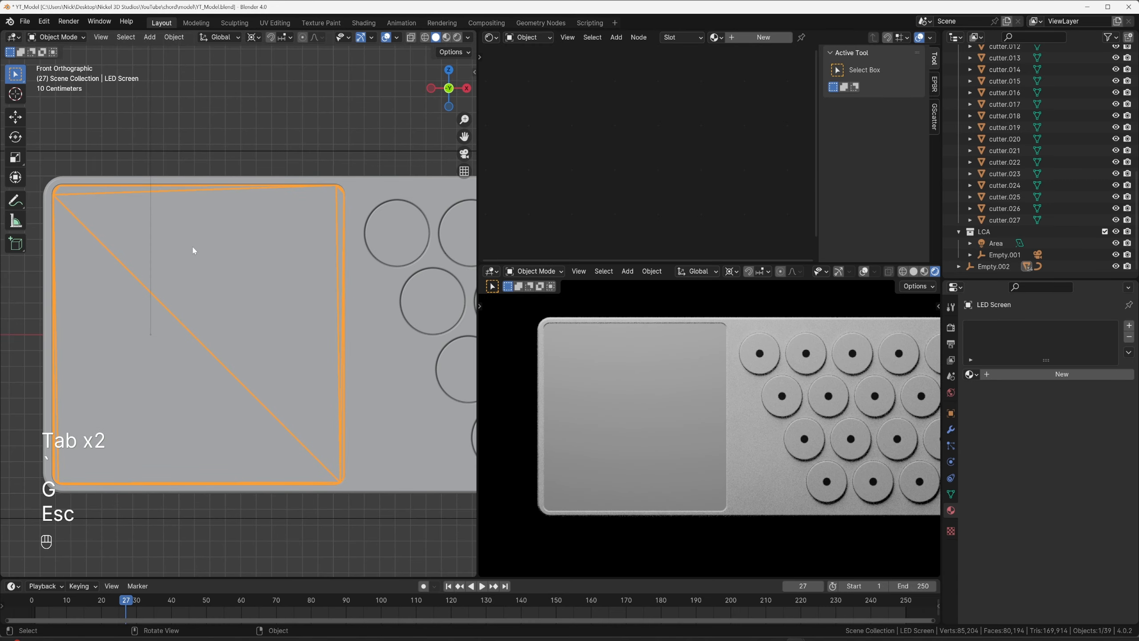
scroll(152, 226, "up", 1)
scroll(152, 226, "down", 3)
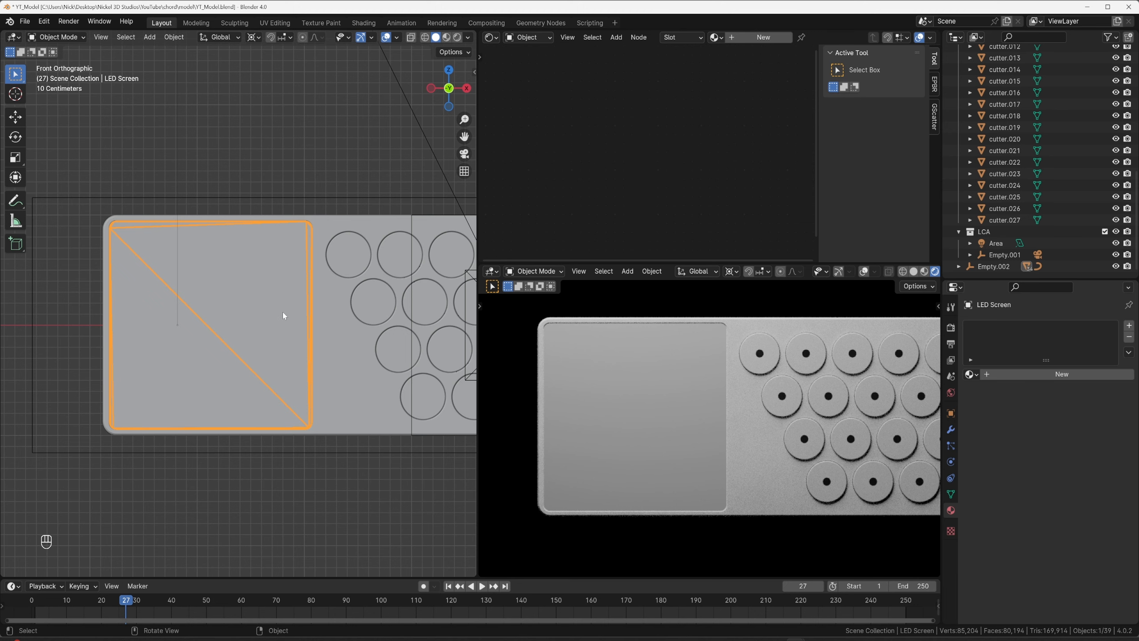
middle_click_drag(283, 315, 323, 263)
key("x")
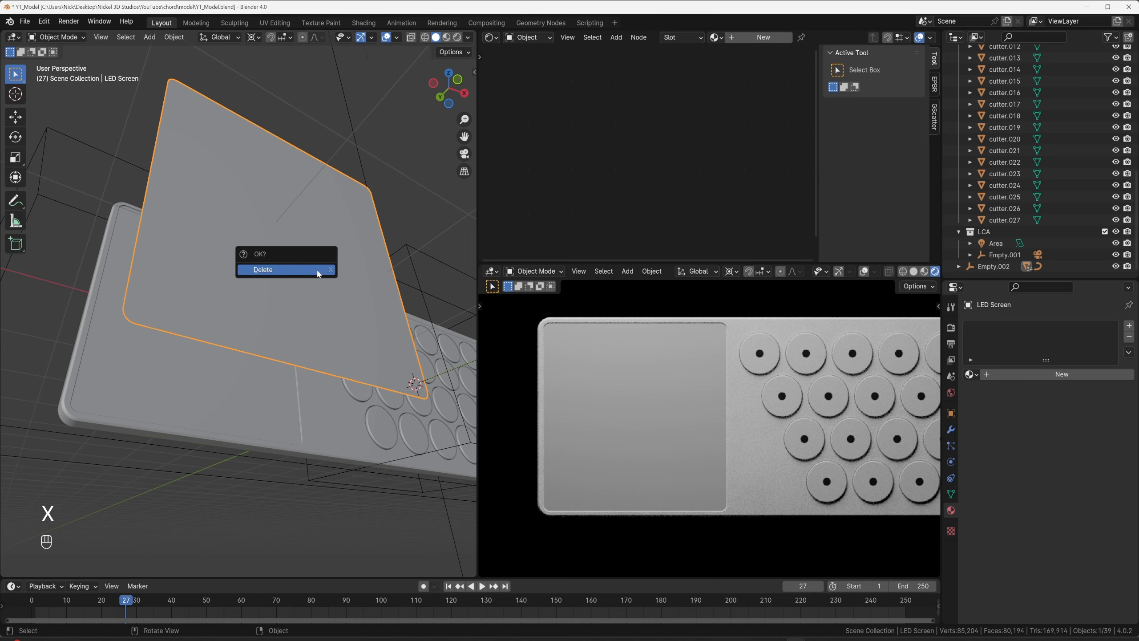
left_click(318, 270)
Snap the 3D cursor to the face of the housing's screen recess.
key("grave")
key("grave")
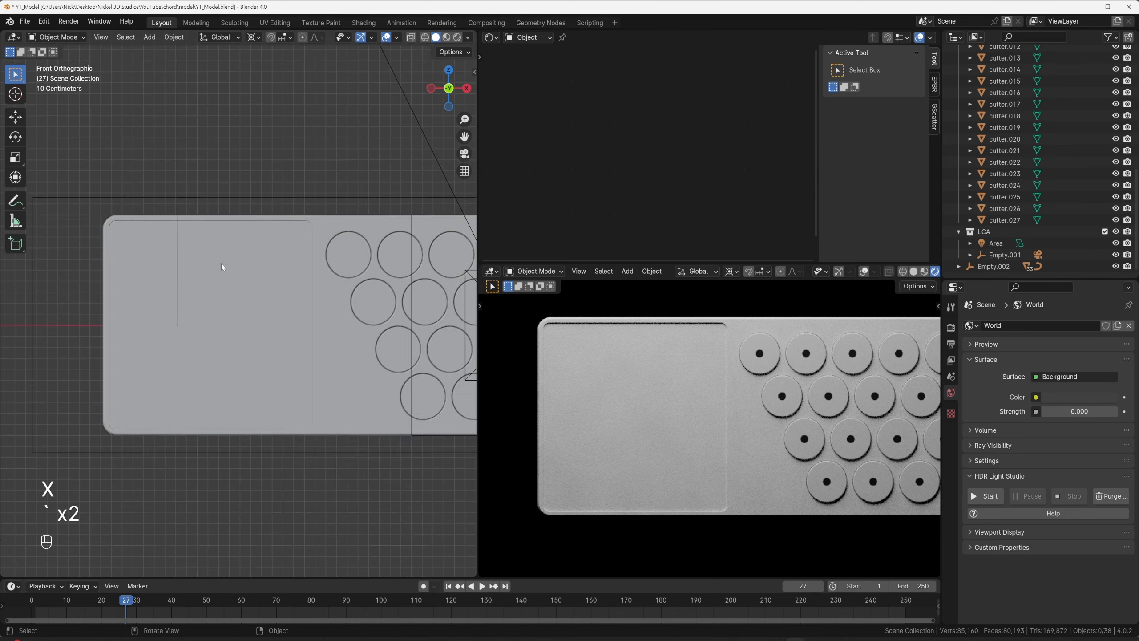
scroll(240, 299, "up", 2)
left_click(248, 304)
key("Tab")
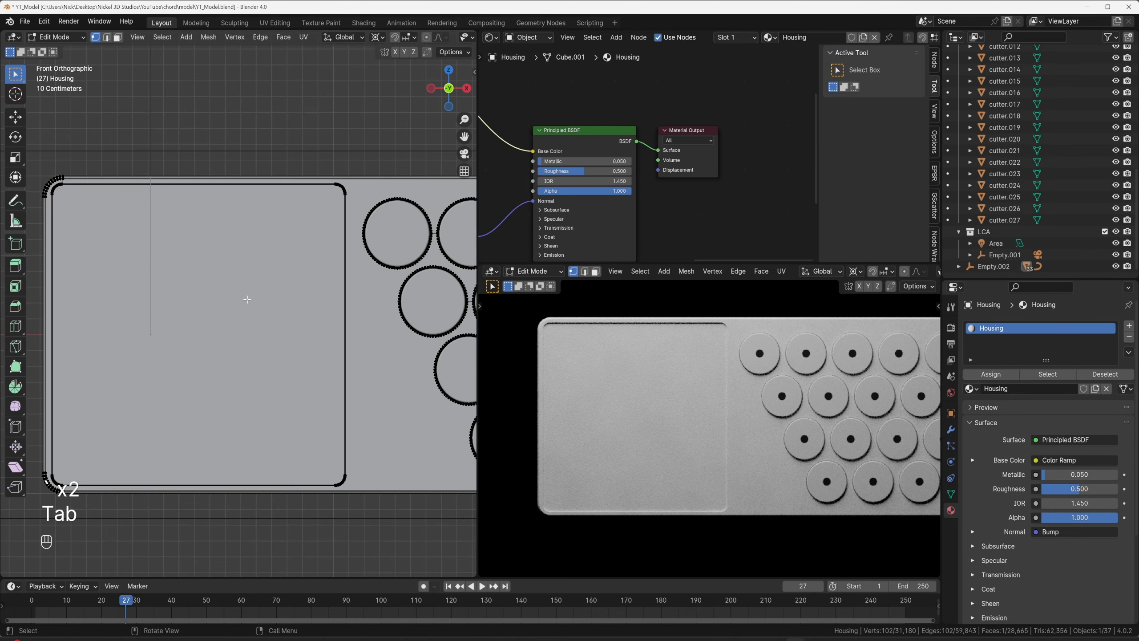
key("3")
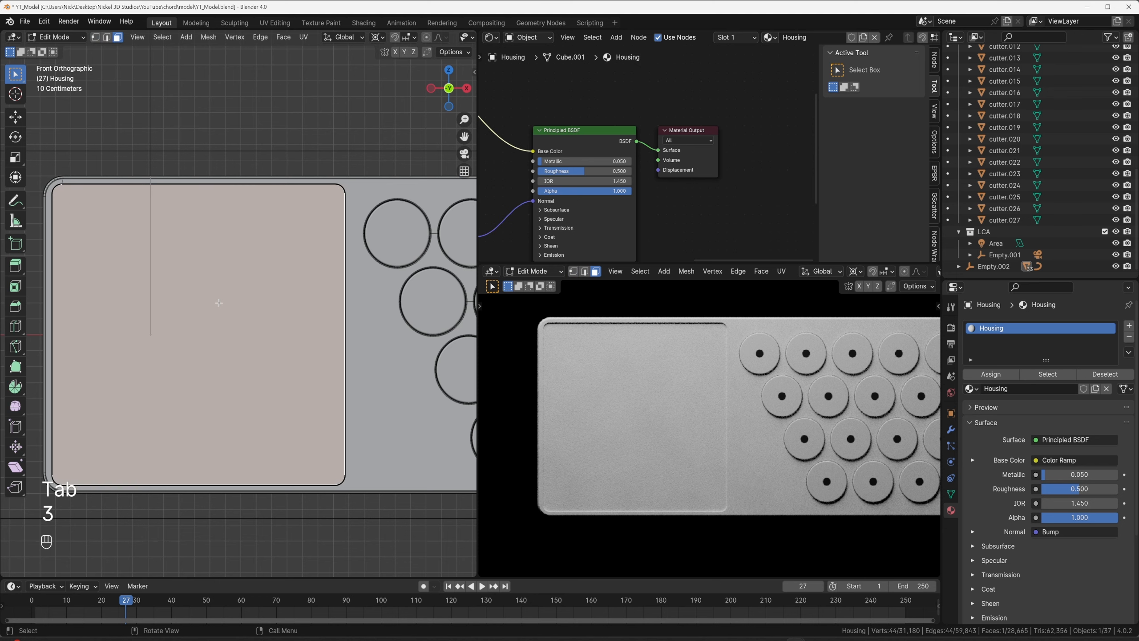
key("shift+s")
key("shift+s")
left_click(209, 365)
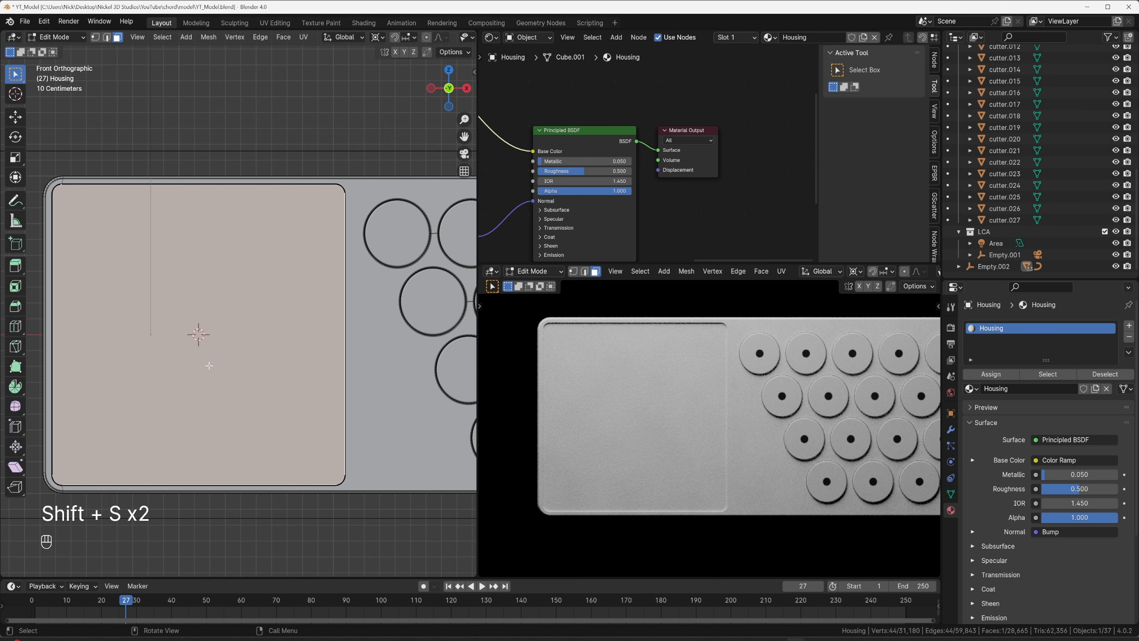
Add a mesh plane at the 3D cursor and rotate its geometry 90° about the X axis.
key("Tab")
scroll(224, 350, "down", 1)
key("shift+a")
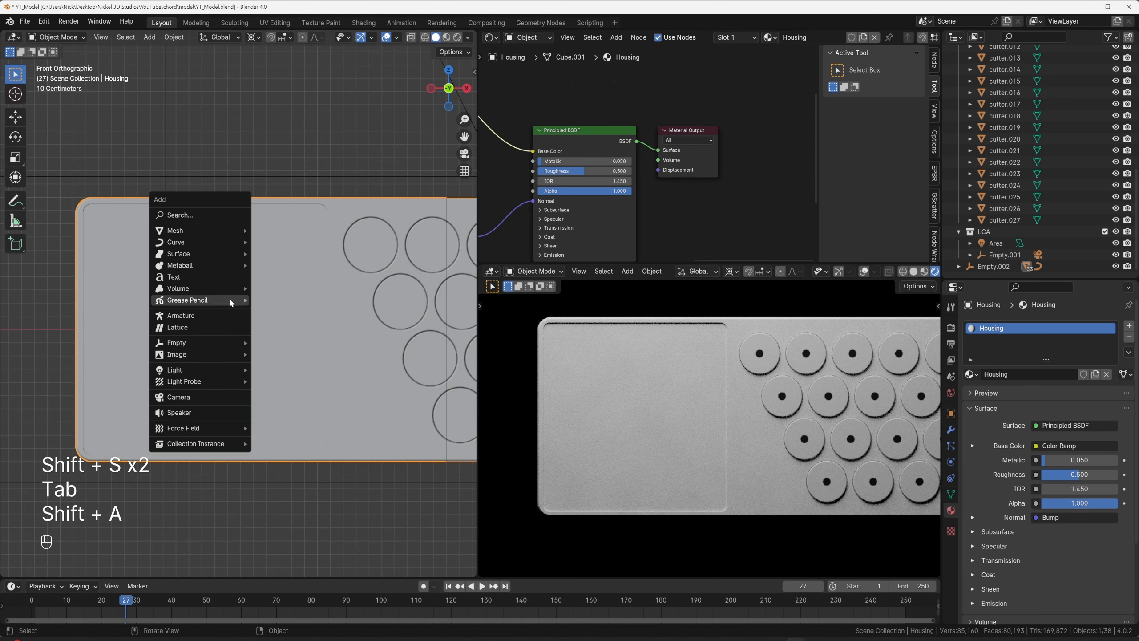
mouse_move(223, 228)
left_click(293, 233)
key("Tab")
type("r")
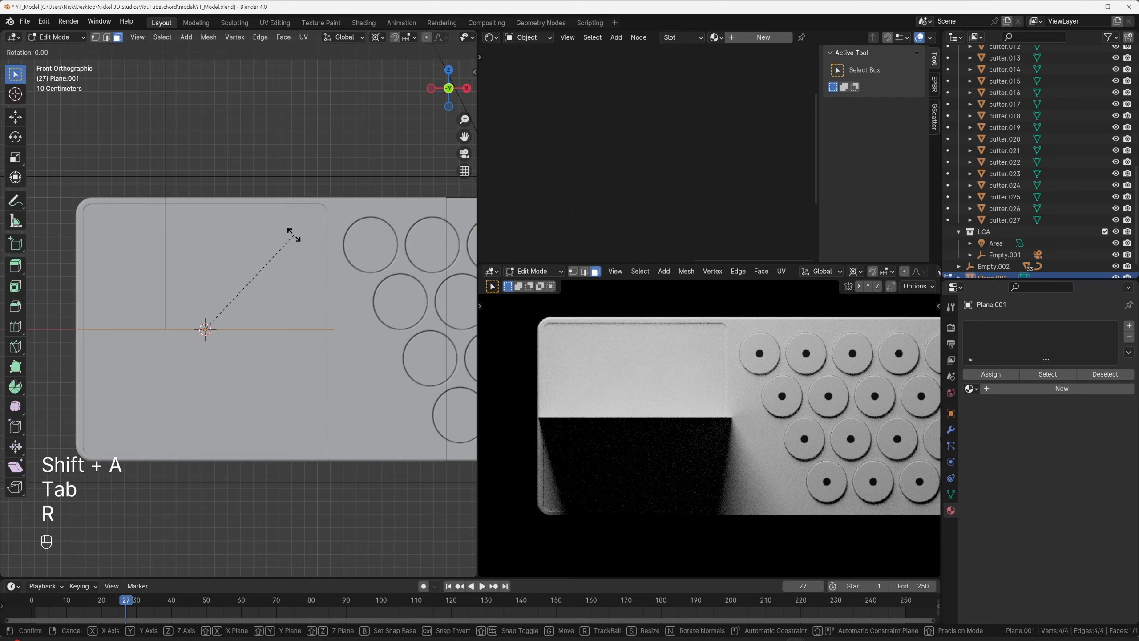
type("x")
type("90")
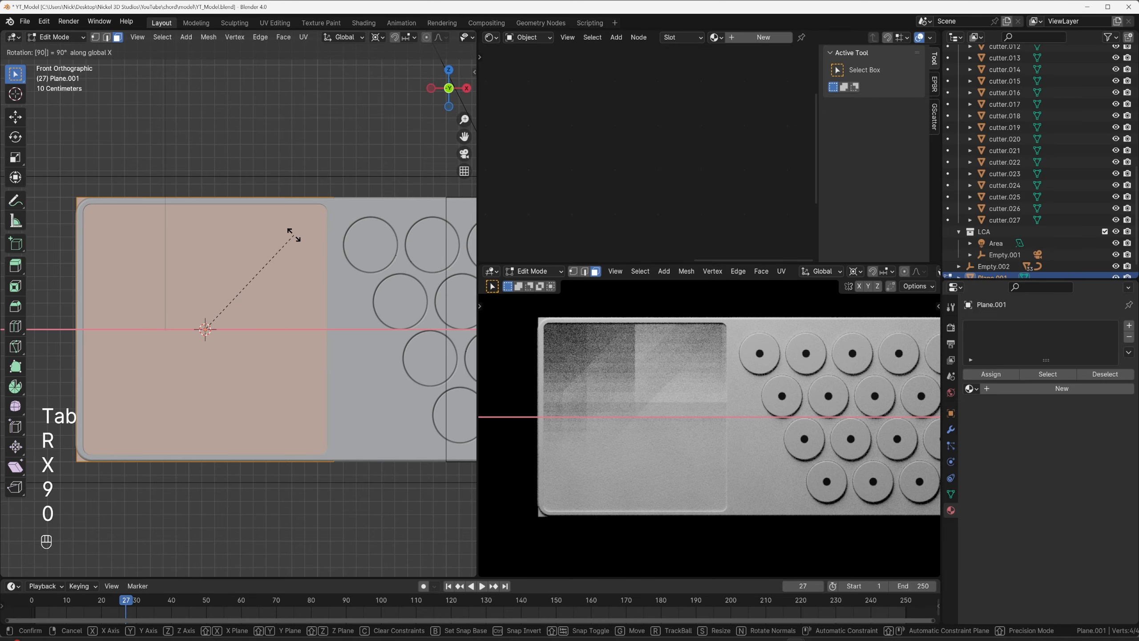
key("Return")
Scale the plane by about 0.928 to fit the screen recess and start a bevel on it.
key("s")
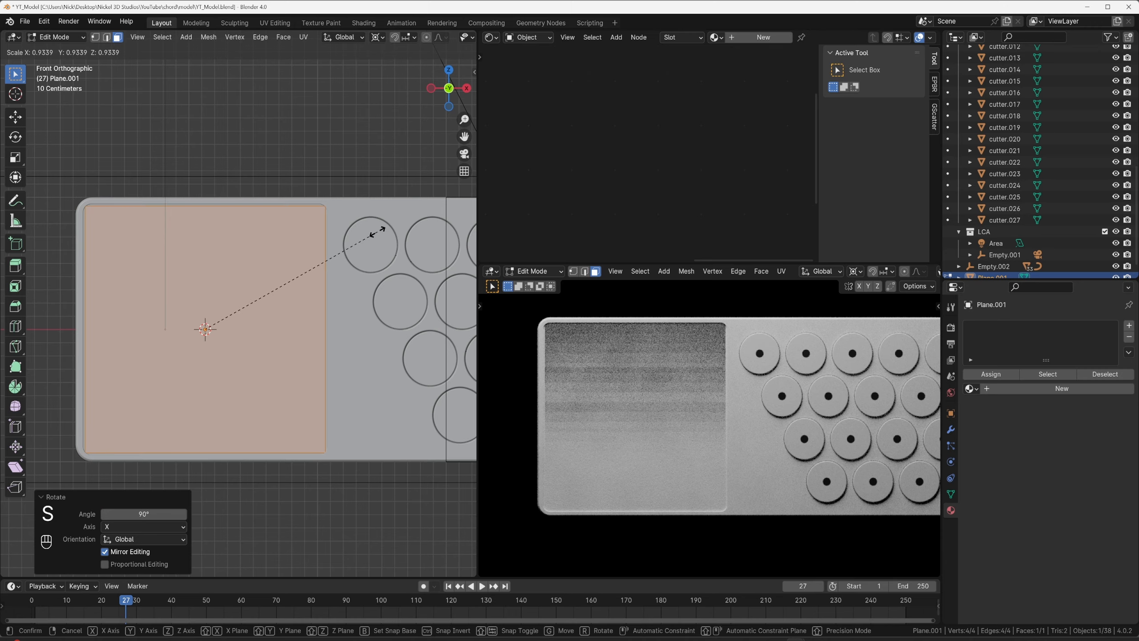
left_click(377, 231)
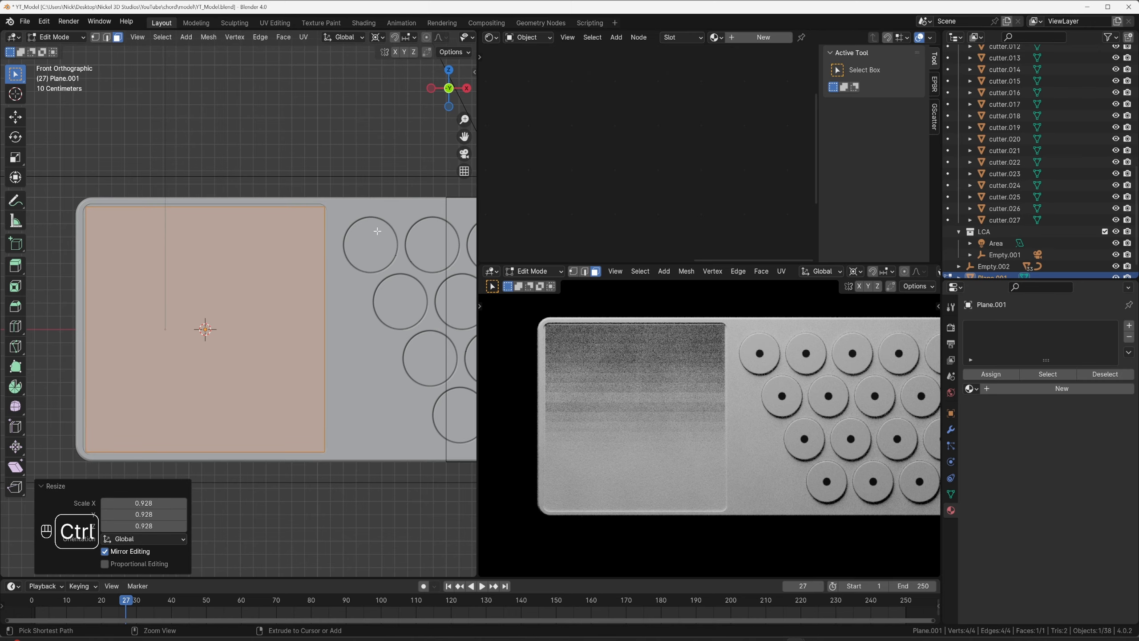
key("ctrl+b")
key("ctrl+c")
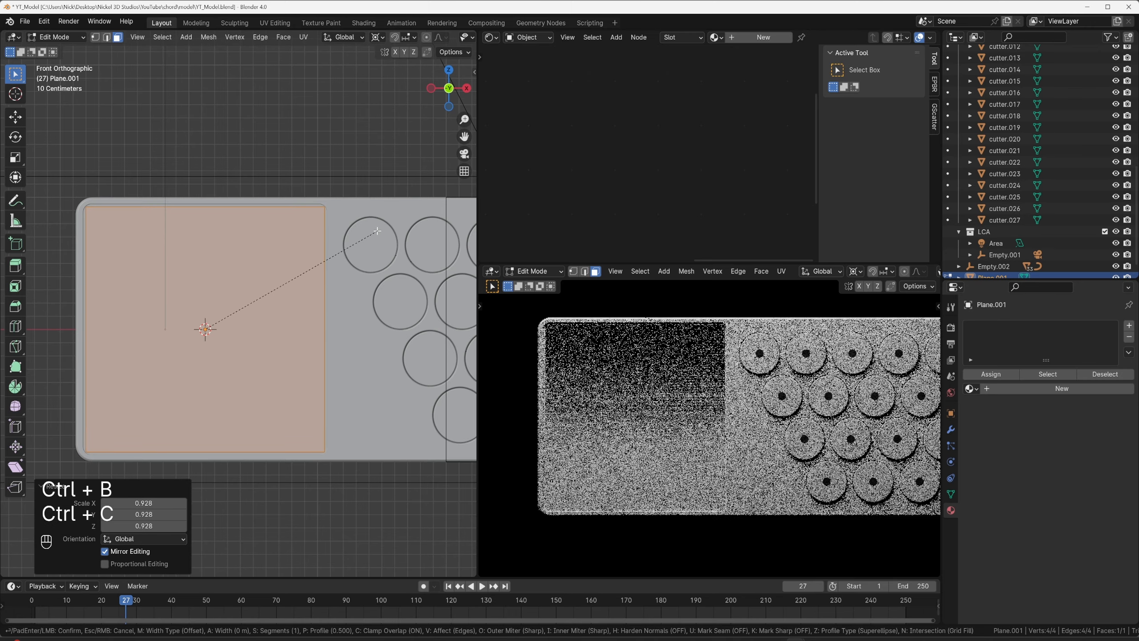
Round the plane's four corners with a vertex bevel of 5 segments and about 0.06 m width.
key("Escape")
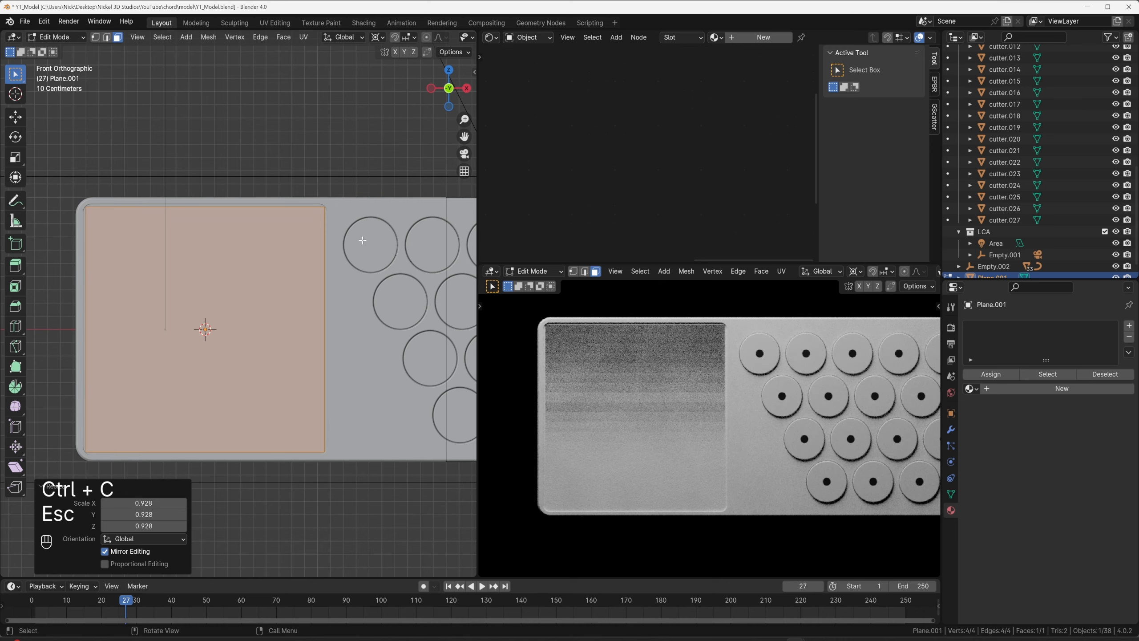
key("1")
key("a")
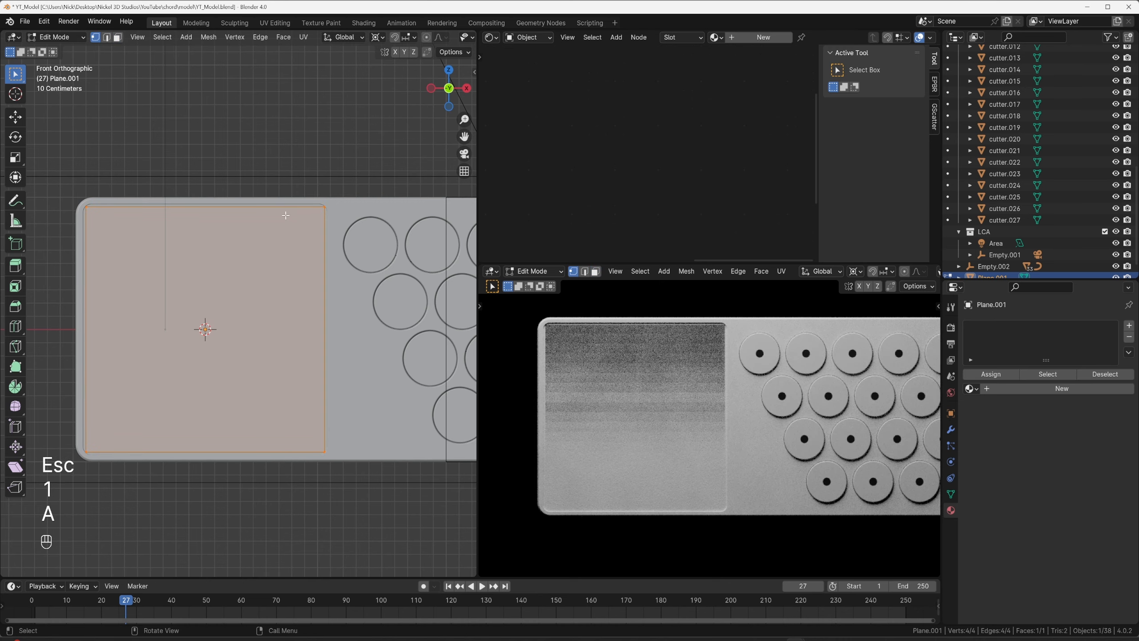
key("ctrl+b")
key("v")
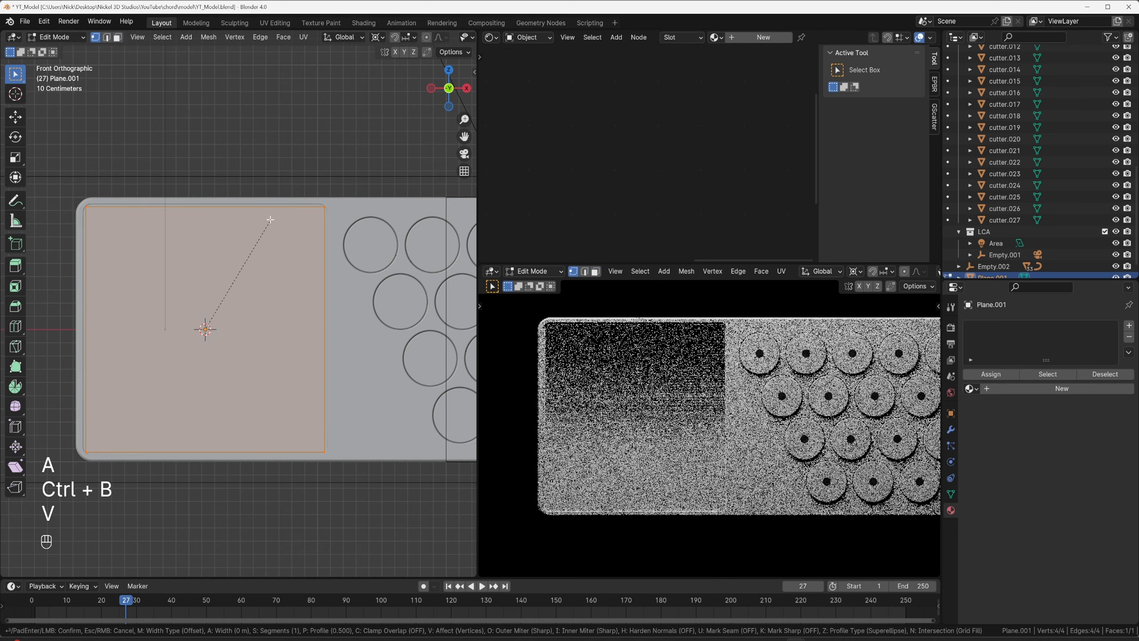
scroll(271, 216, "up", 2)
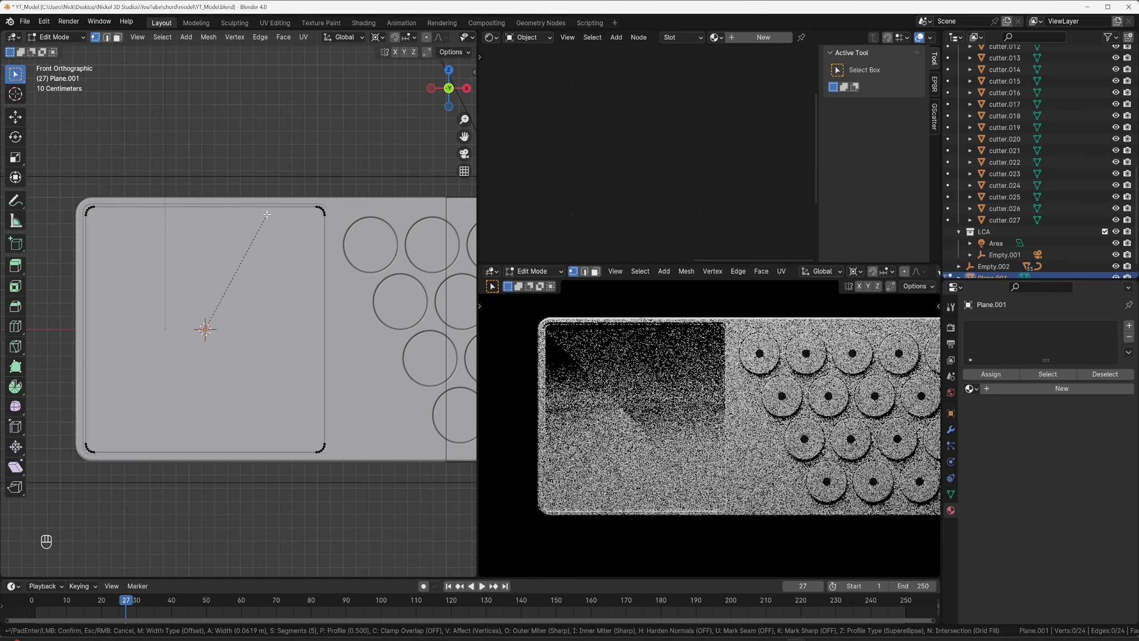
left_click(269, 220)
Scale the rounded plane's whole mesh up by about 1.01 to fill the screen recess.
key("Tab")
key("Tab")
key("a")
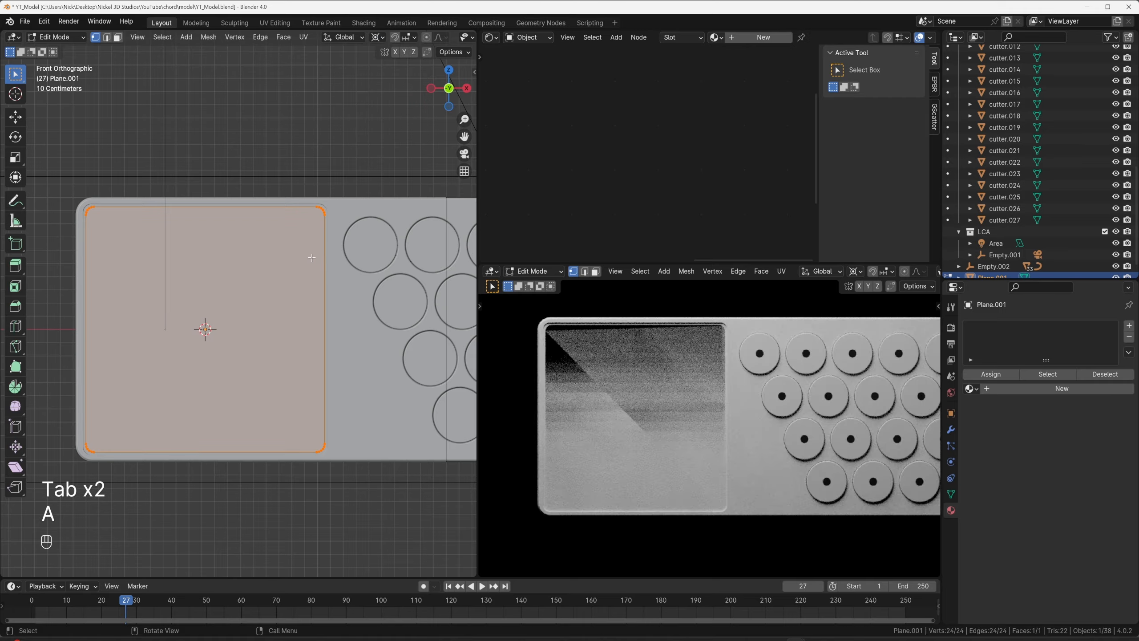
key("s")
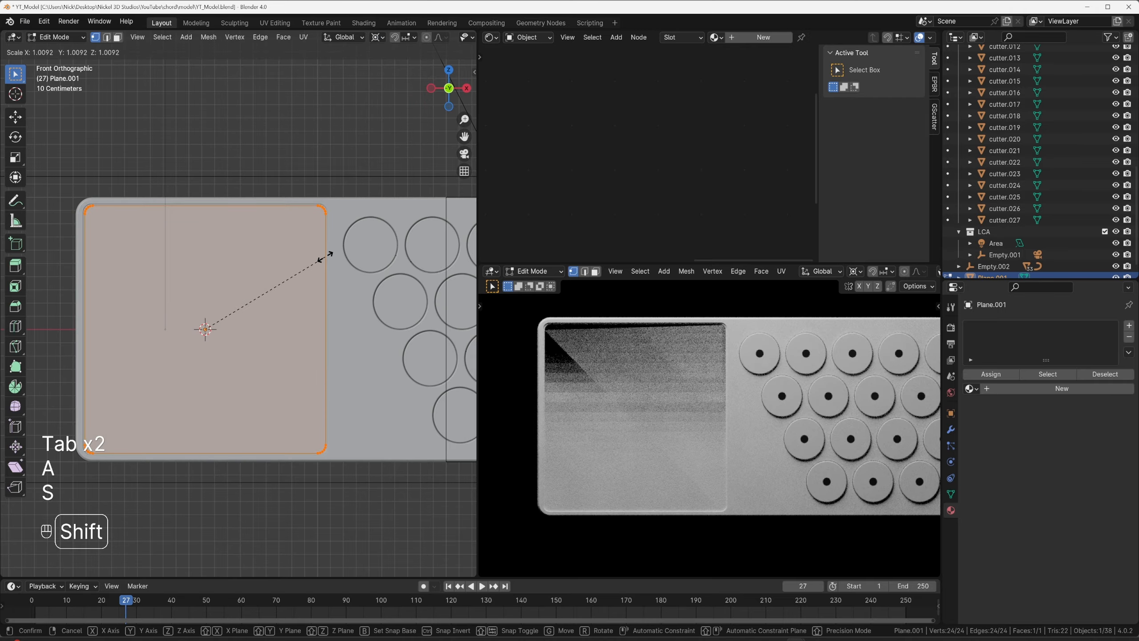
left_click(326, 254)
key("Tab")
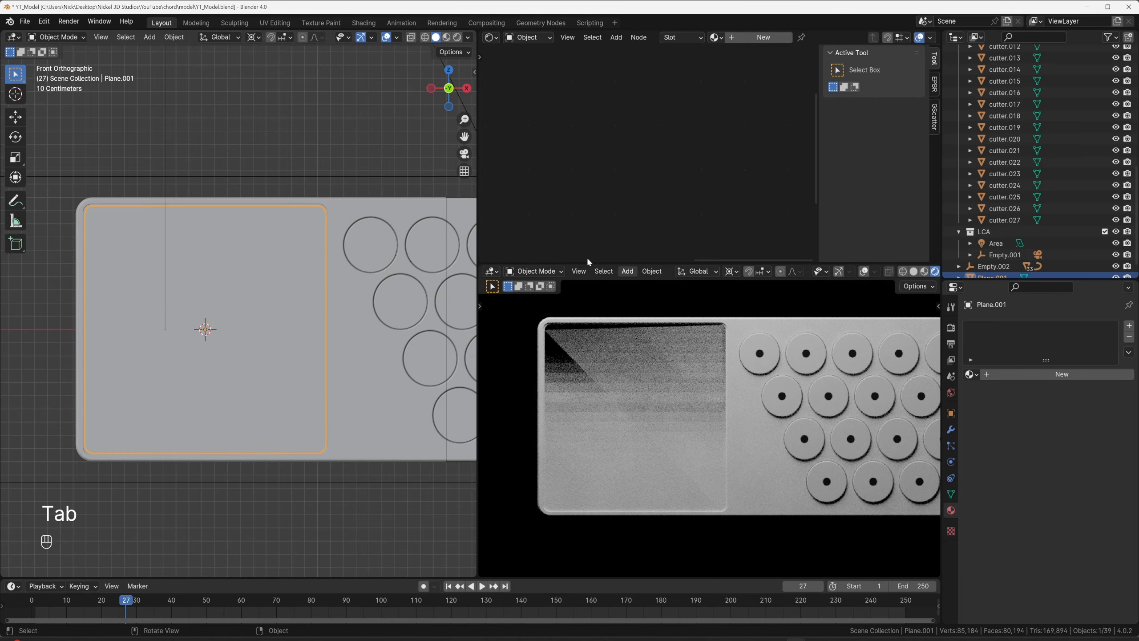
Nudge the rounded plane slightly along the global Y axis to seat it in the screen recess.
middle_click_drag(297, 339, 301, 388)
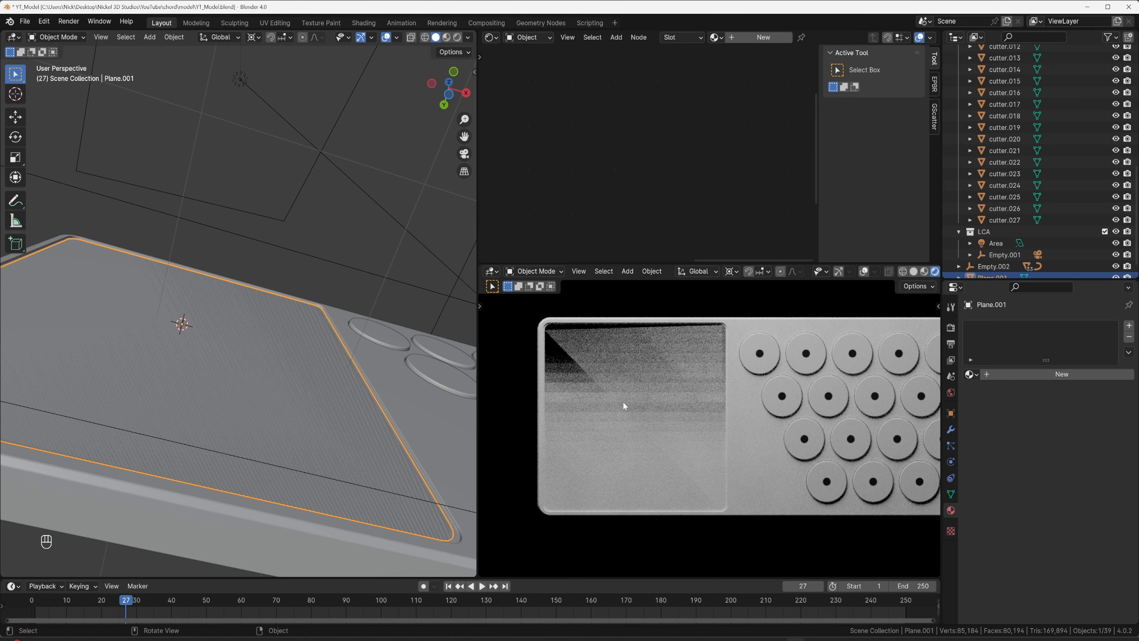
middle_click_drag(264, 353, 233, 331)
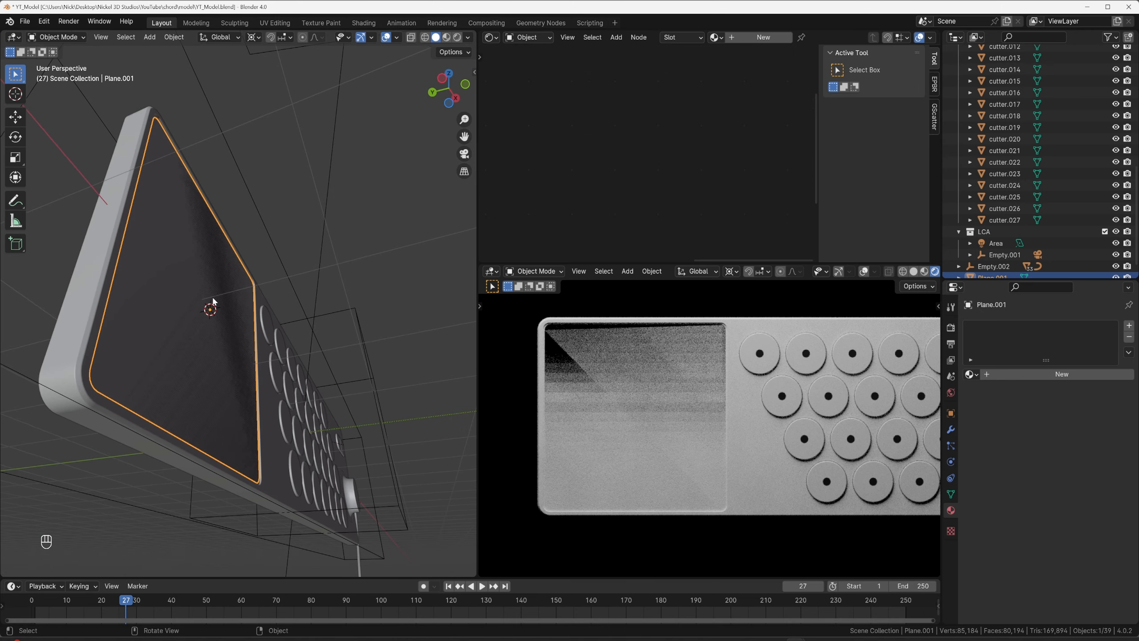
key("g")
key("y")
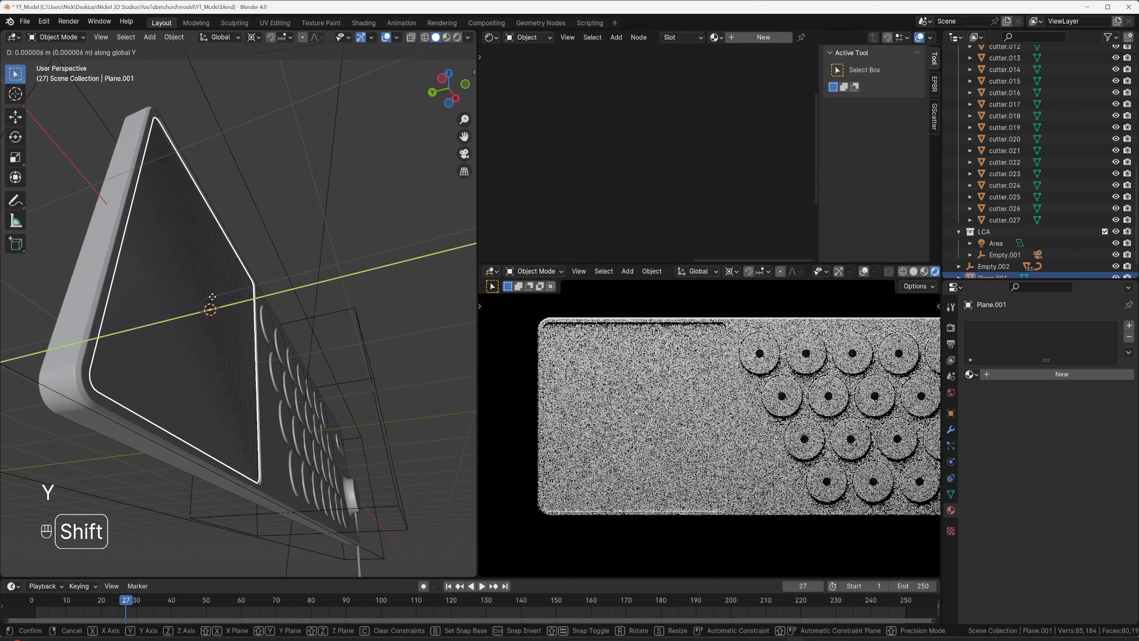
left_click(212, 297, "shift")
From the front view, scale the plane's mesh down slightly to match the recess outline.
key("grave")
left_click(134, 201)
key("Tab")
key("a")
key("s")
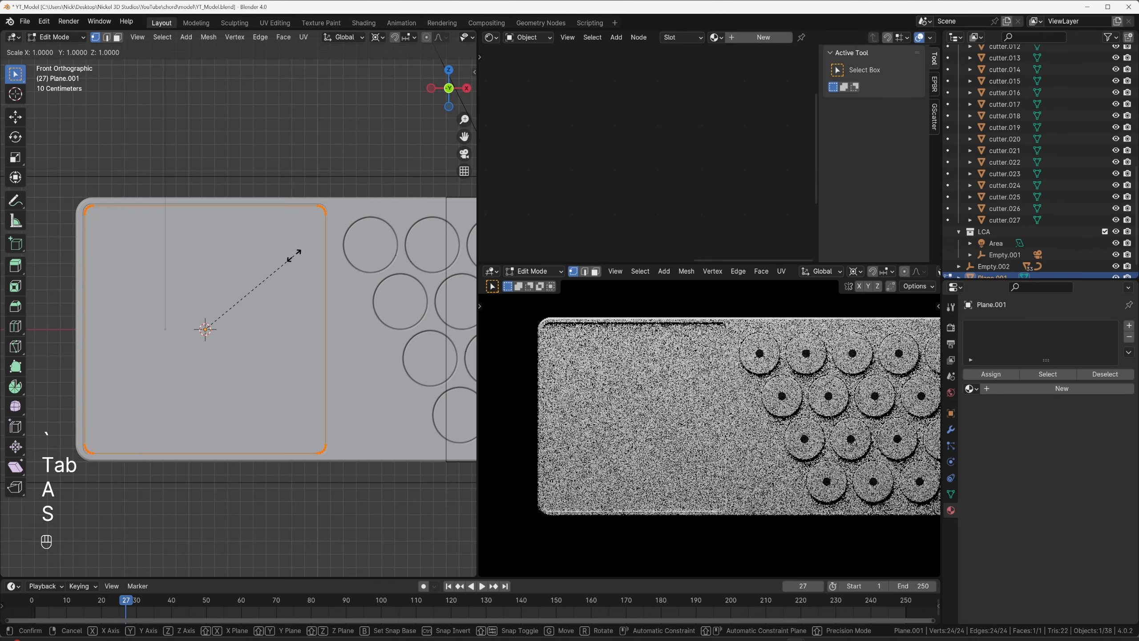
left_click(287, 251, "shift")
key("Tab")
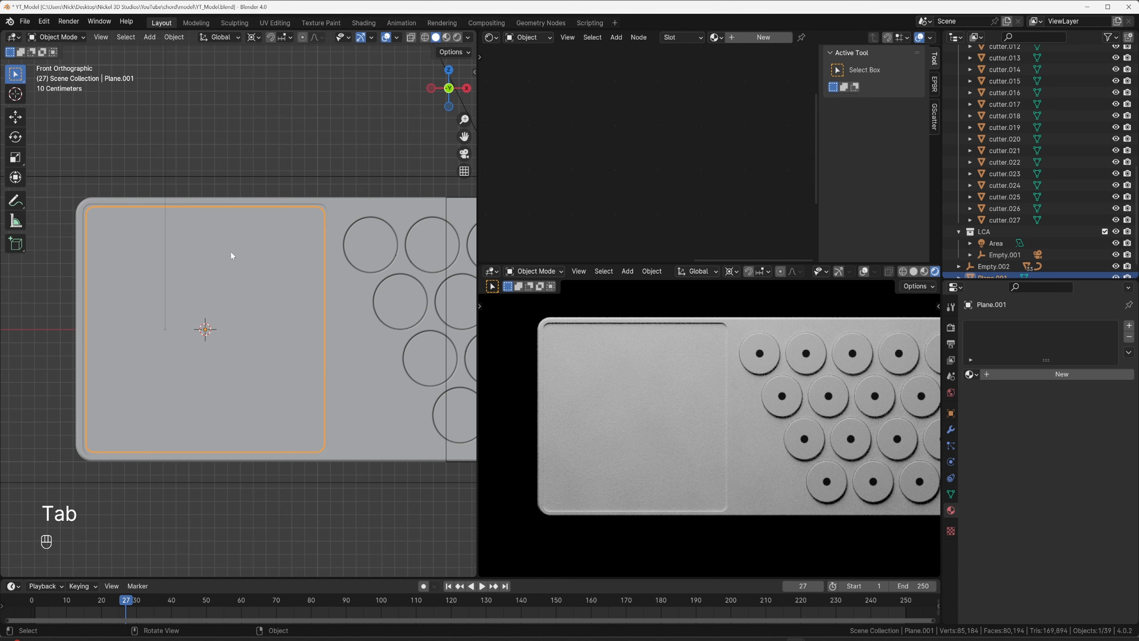
Create a new material for the plane and add an Image Texture node beside the Principled BSDF.
left_click(1002, 374)
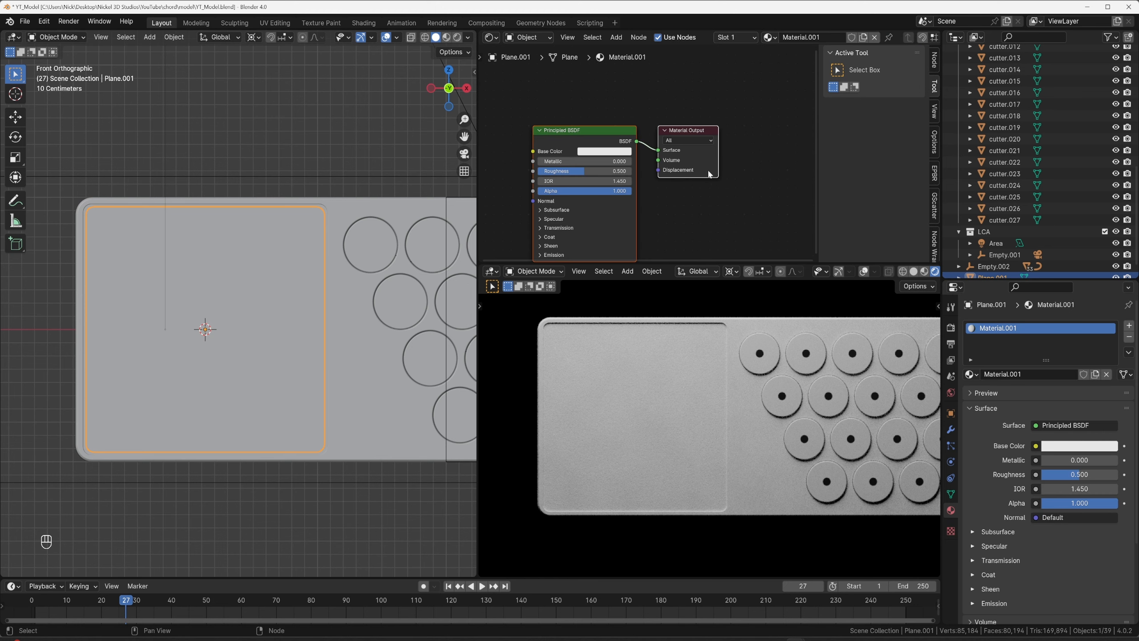
scroll(583, 139, "down", 3)
middle_click_drag(568, 147, 617, 121)
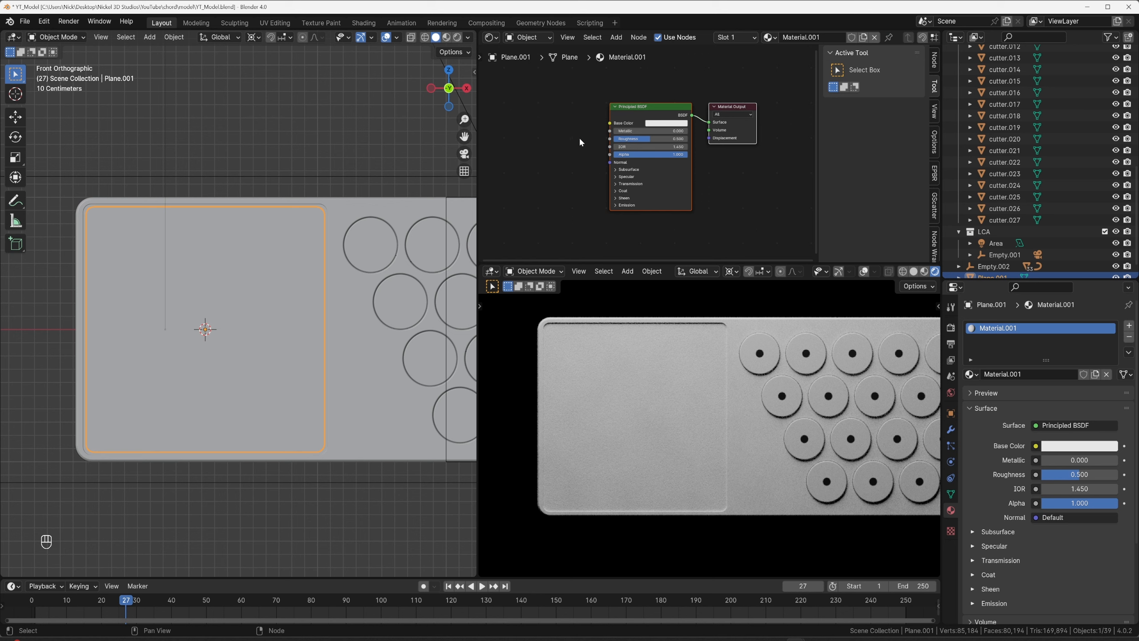
key("shift+a")
type("ima")
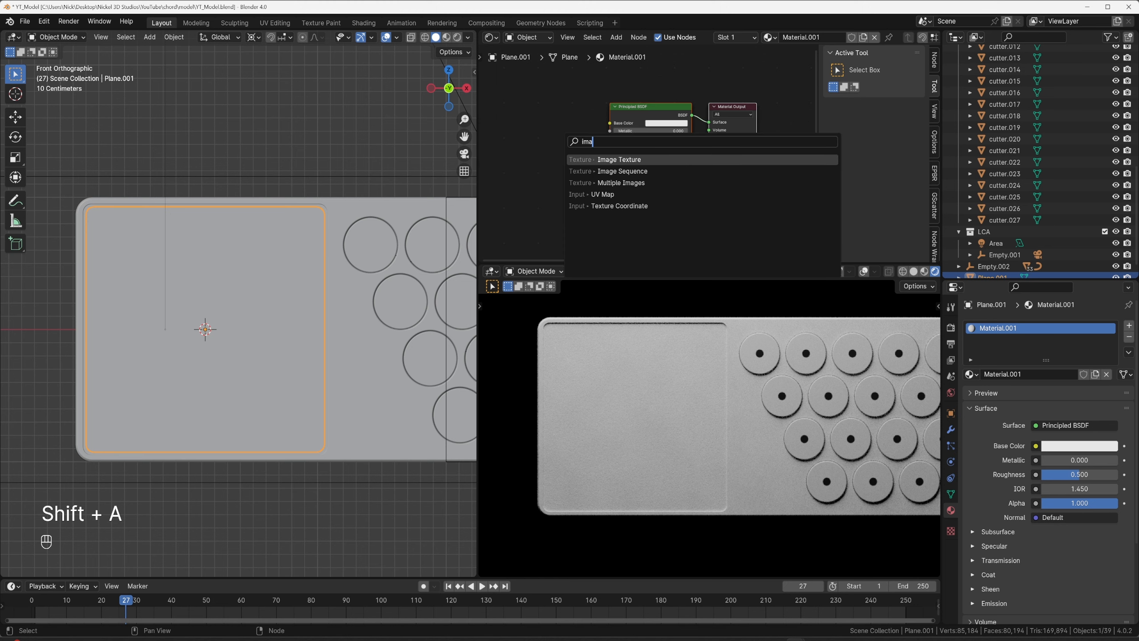
key("Return")
left_click(570, 150)
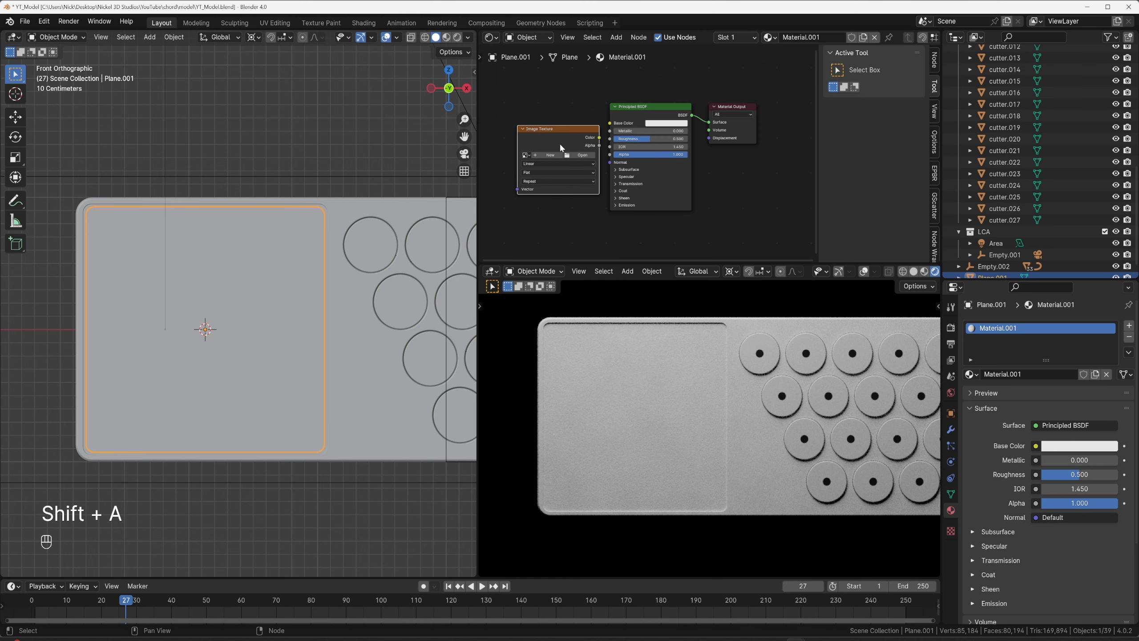
Load screen_crisp.png from the chord project's text folder into the Image Texture node.
left_click(579, 155)
left_click(344, 220)
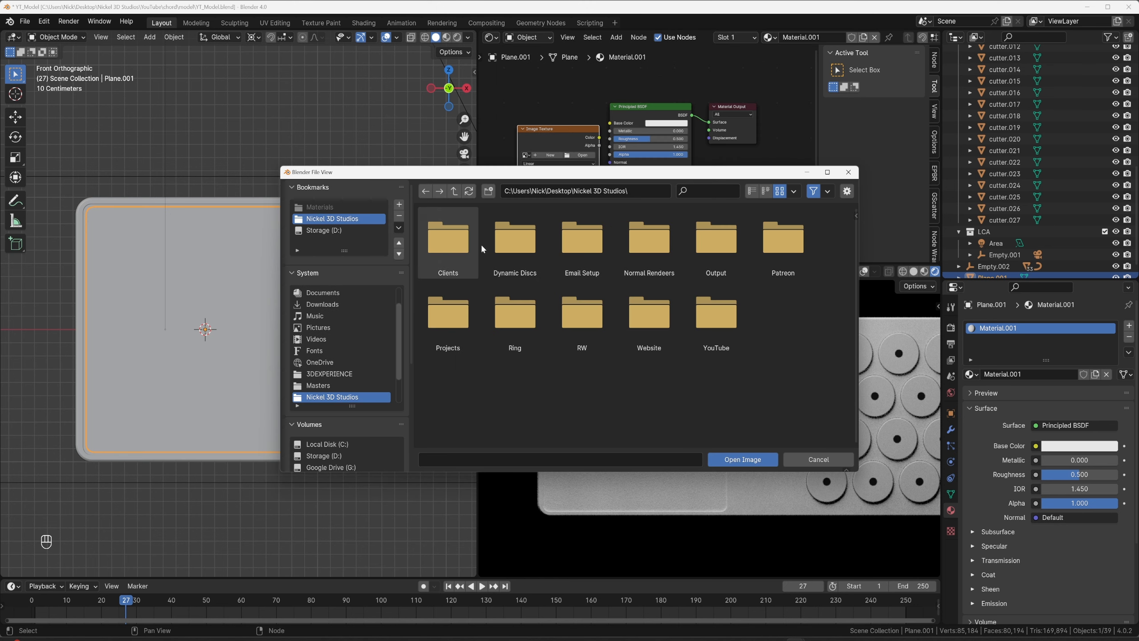
left_click(716, 330)
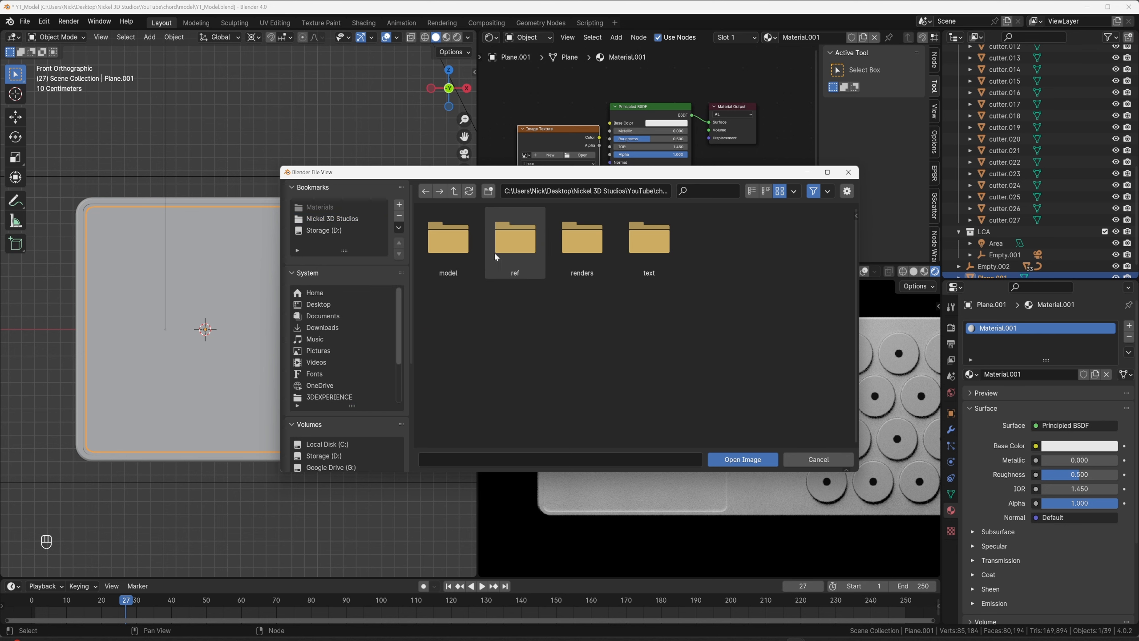
left_click(646, 251)
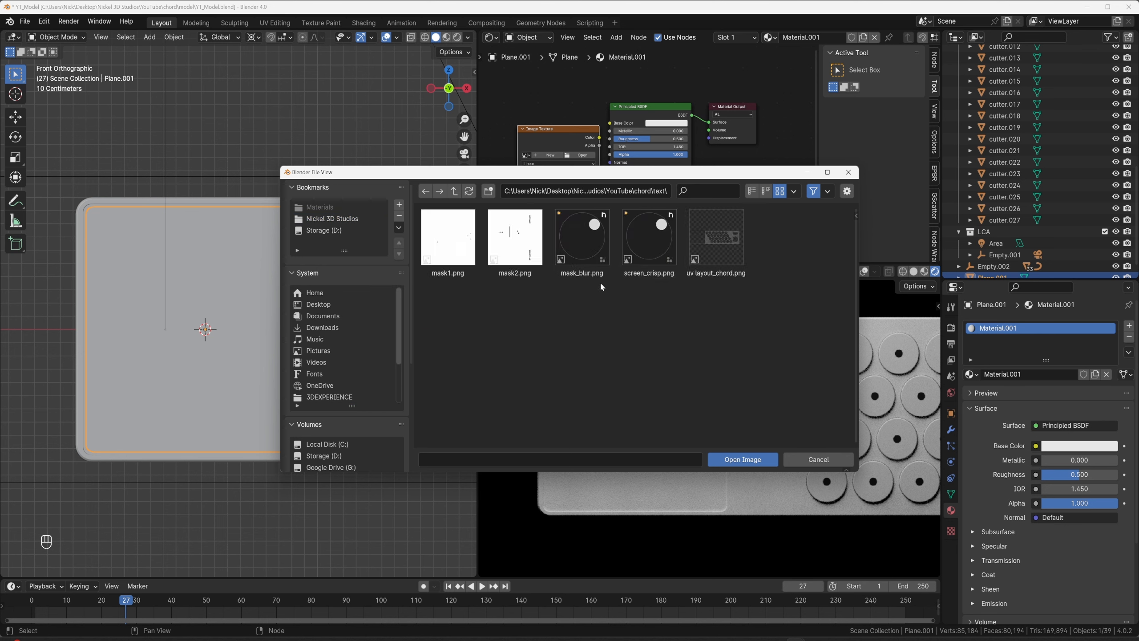
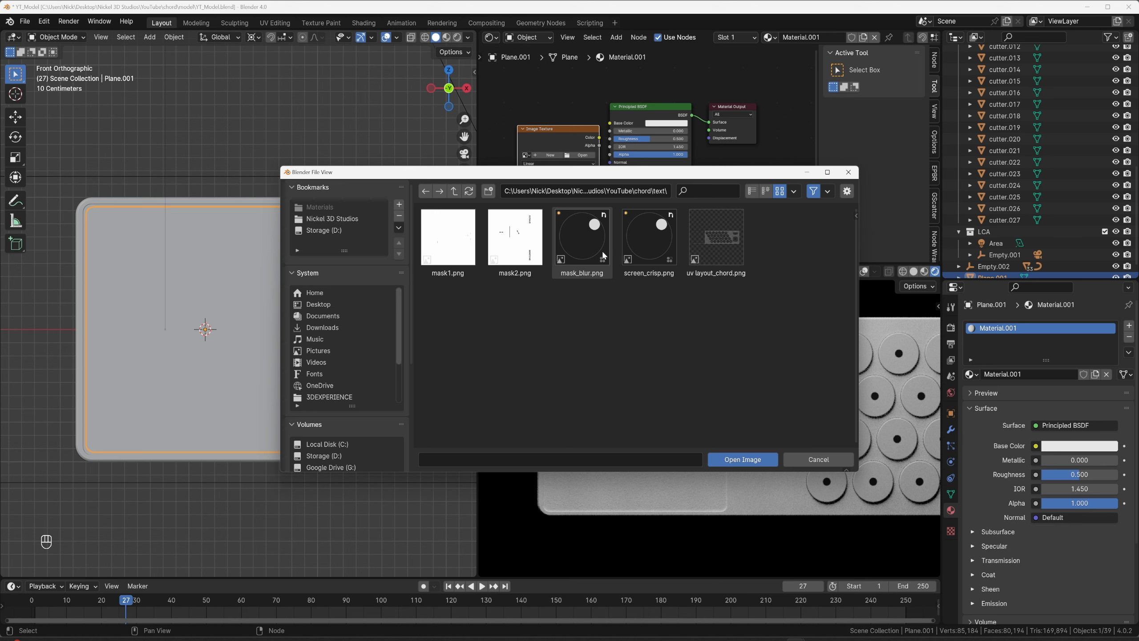
left_click(638, 250)
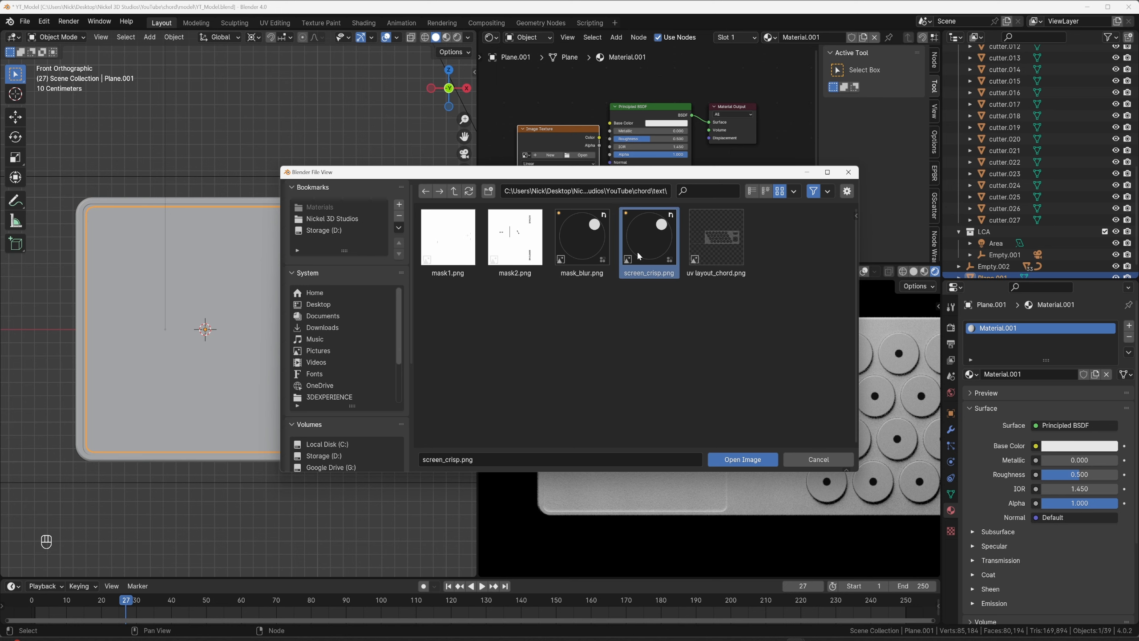
left_click(741, 460)
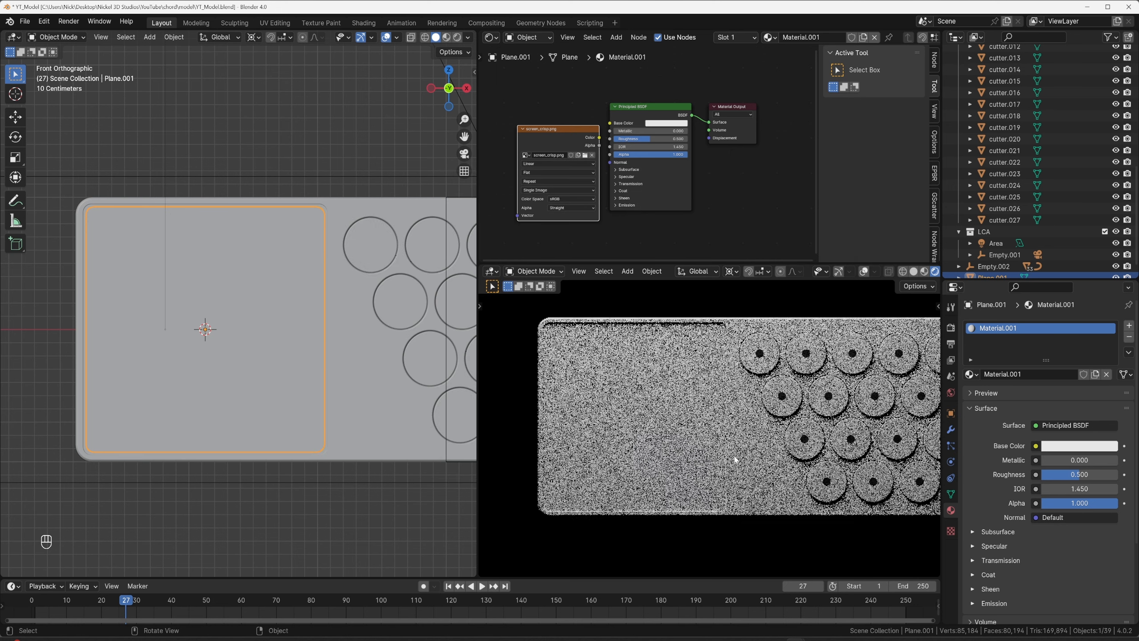
Connect the image texture's Color to Base Color and show the model in Material Preview shading.
left_click_drag(599, 137, 610, 123)
middle_click_drag(310, 308, 272, 265)
key("z")
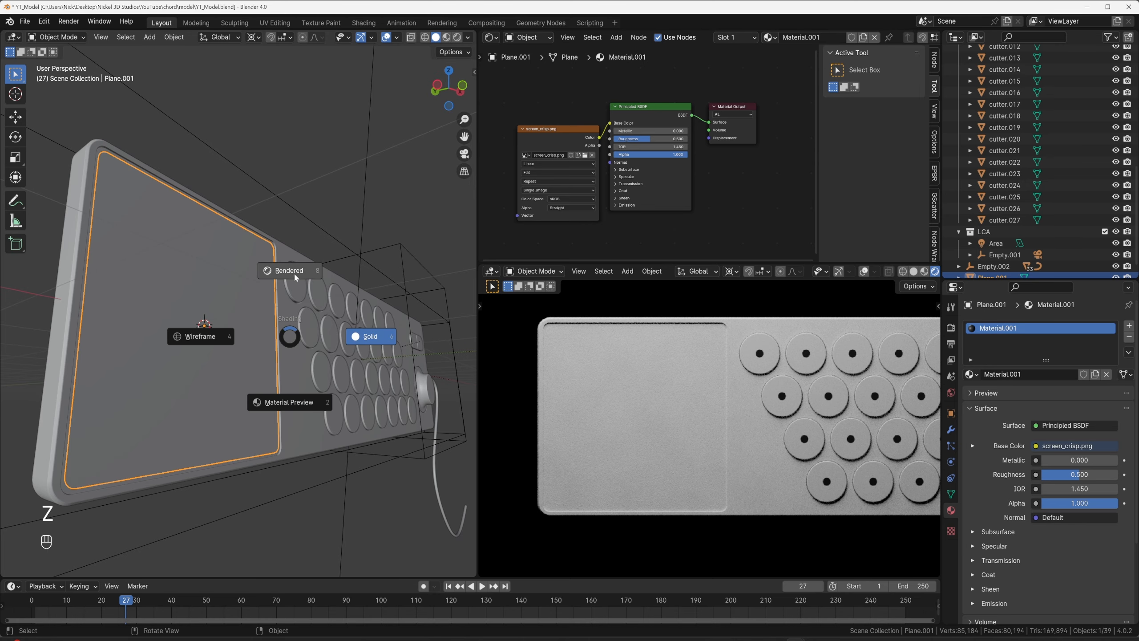
left_click(292, 413)
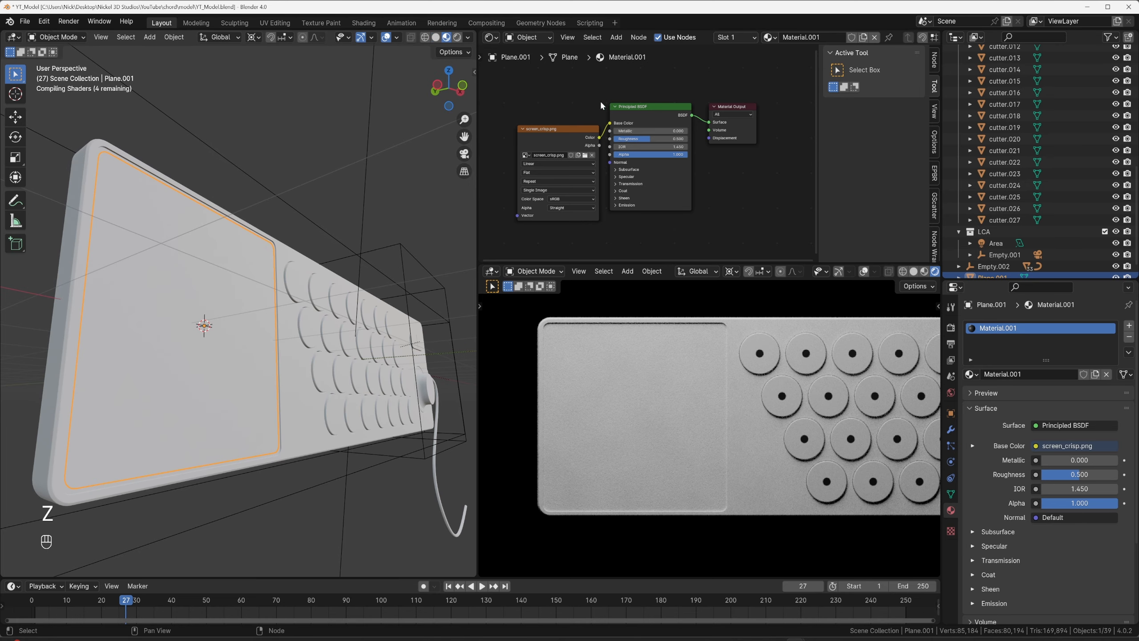
Unwrap all of the plane's geometry with Project from View in the front view.
middle_click_drag(250, 303, 236, 255)
key("Tab")
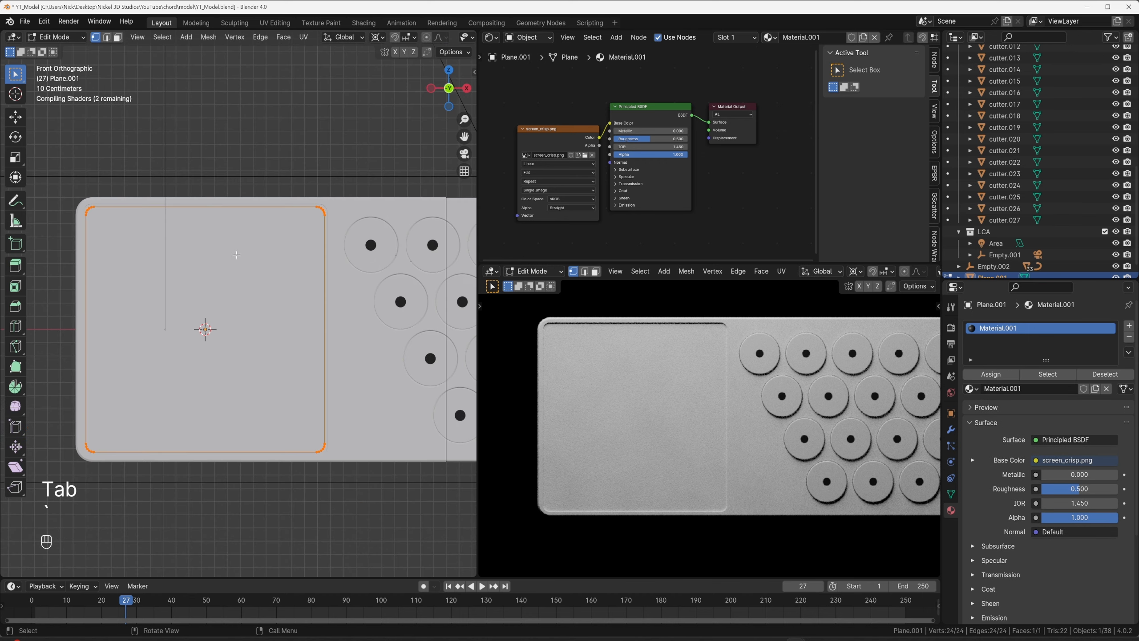
key("a")
key("u")
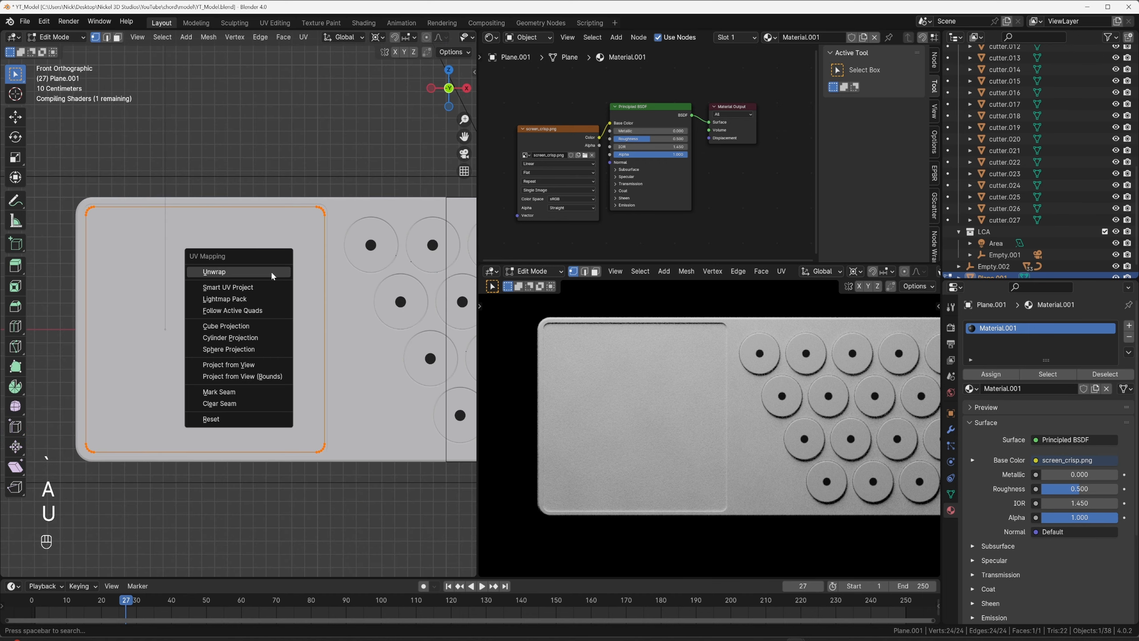
left_click(251, 364)
key("Tab")
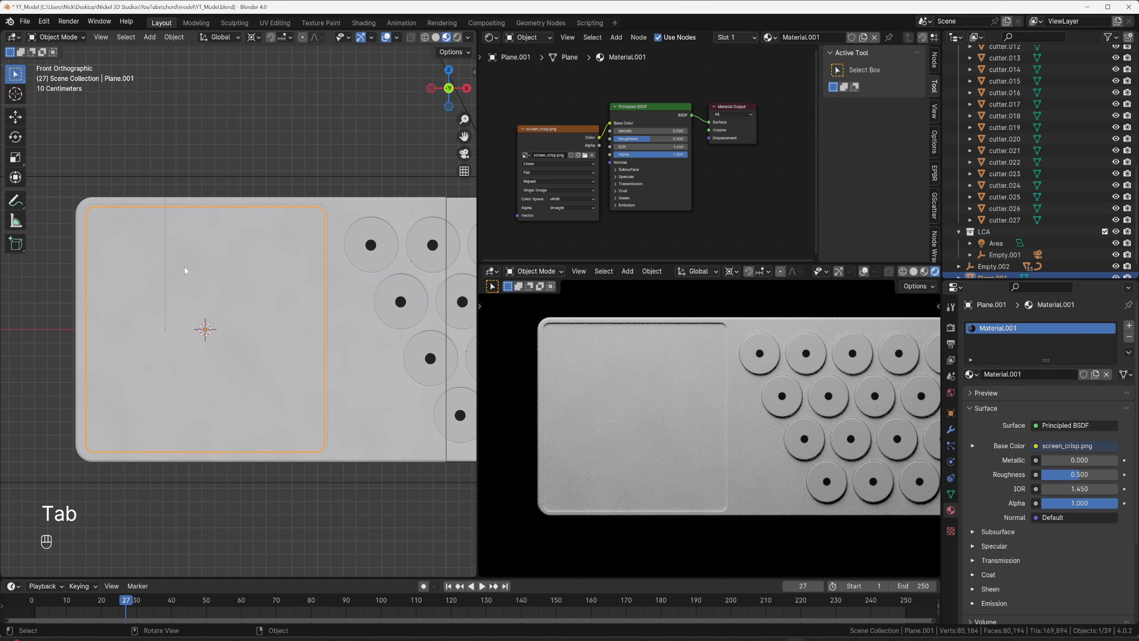
Change the shader area to the Image Editor and display screen_crisp.png in it.
left_click(493, 39)
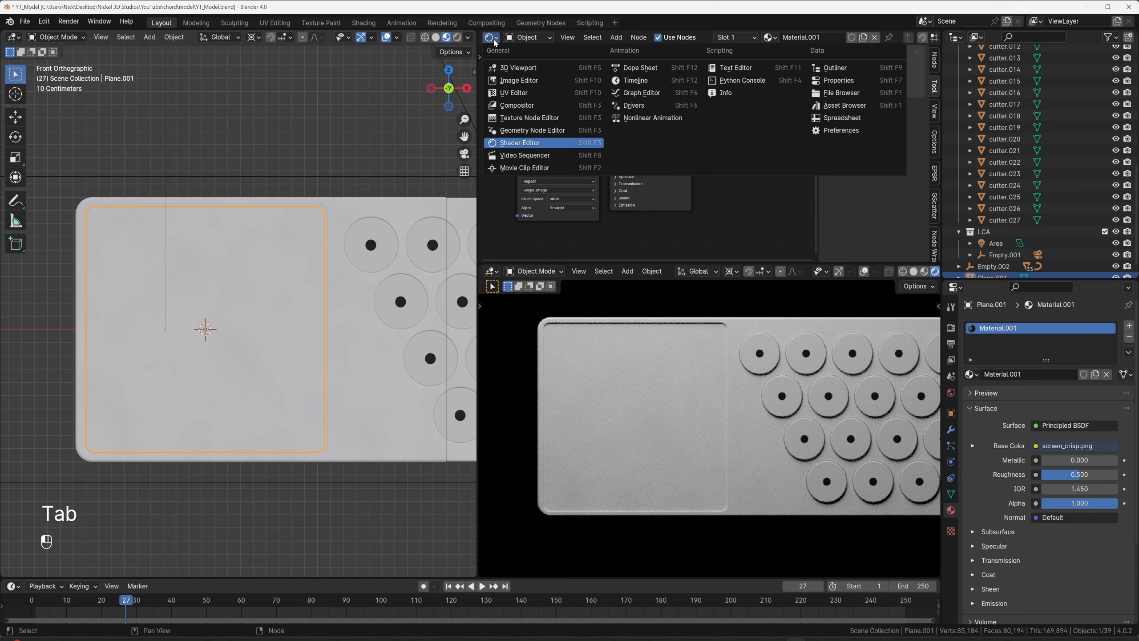
left_click(519, 79)
left_click(662, 37)
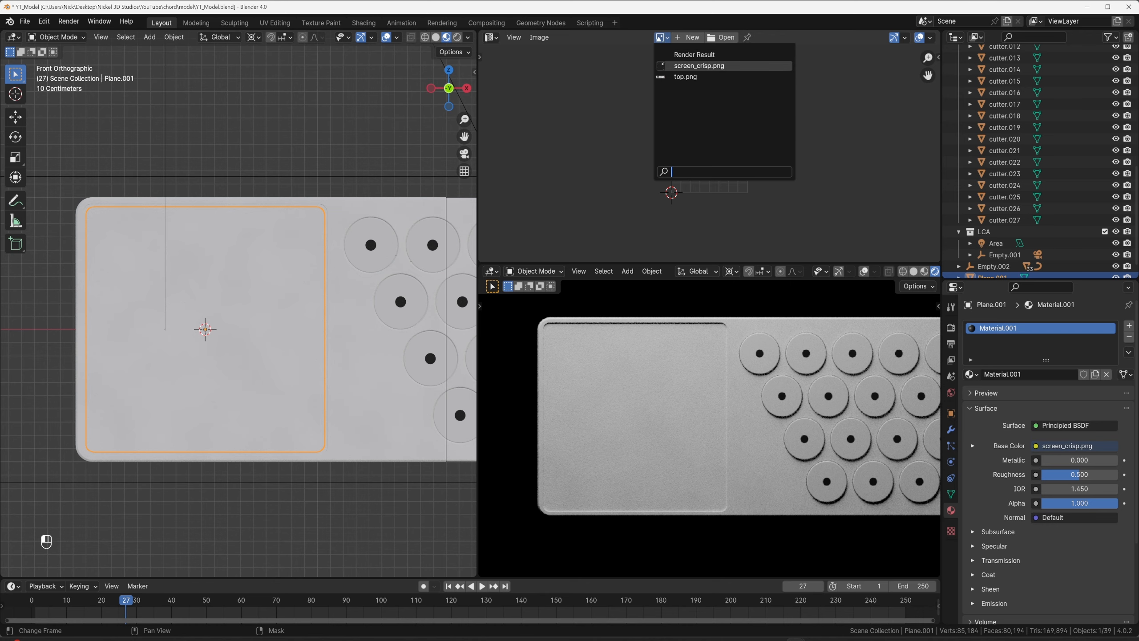
left_click(677, 66)
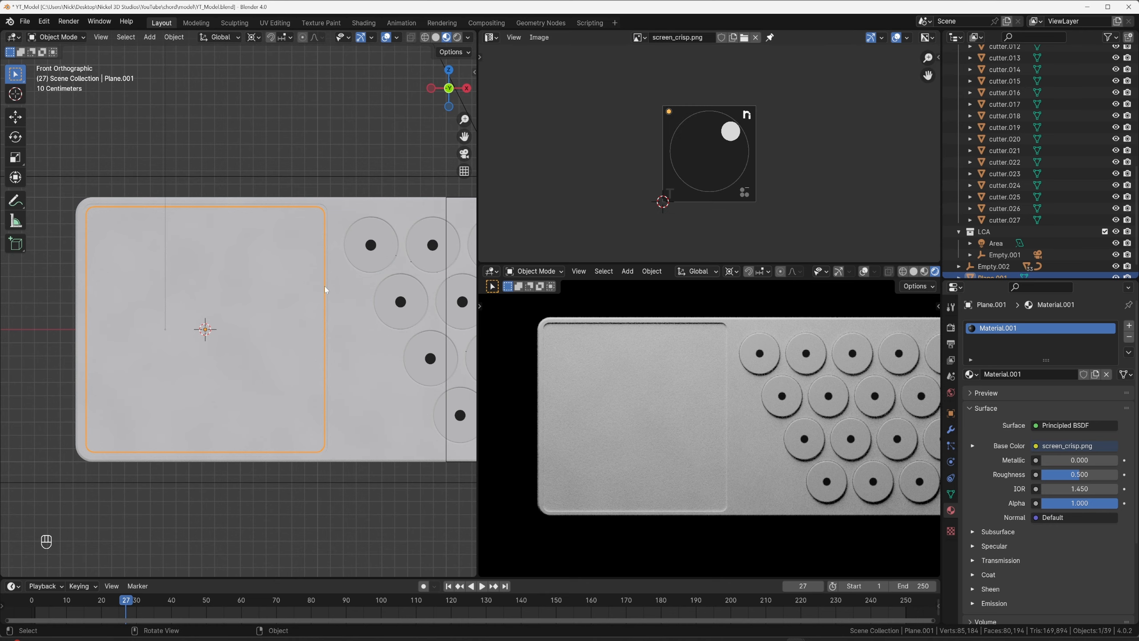
Scale the plane's UV island by about 1.86 and move it over the middle of the screen image.
key("Tab")
key("a")
key("s")
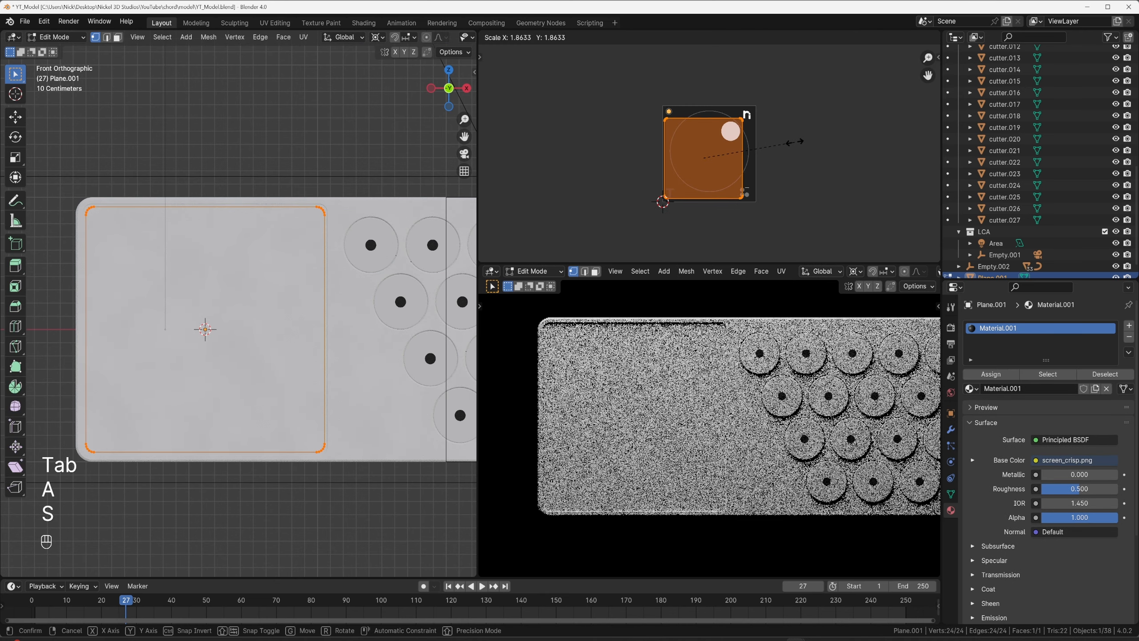
left_click(795, 142)
key("g")
left_click(780, 139)
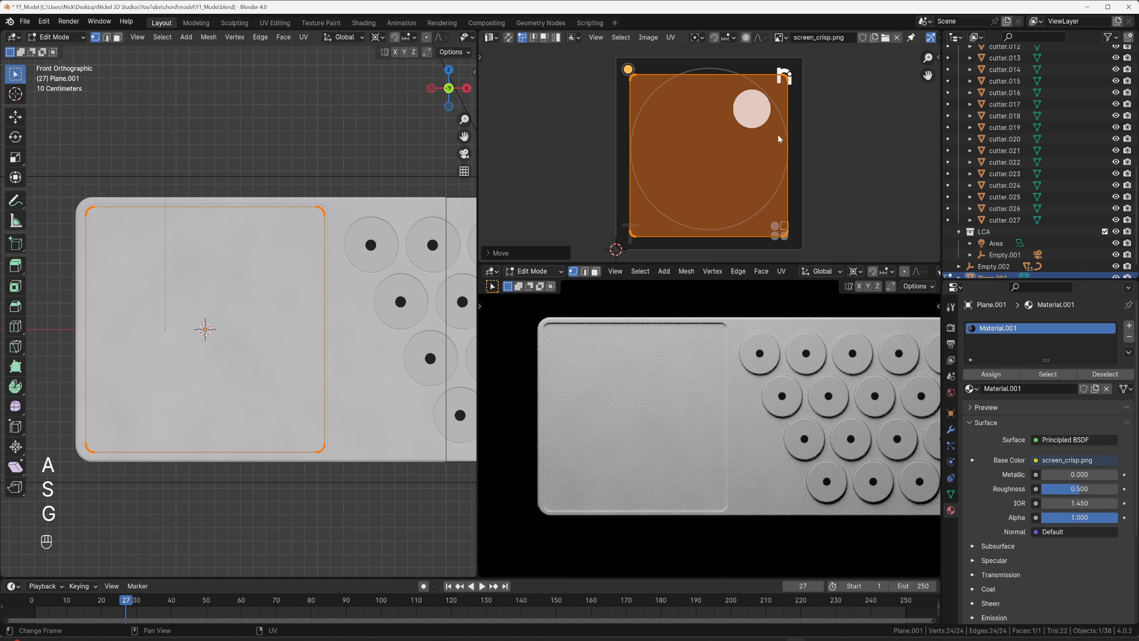
Fine-tune the UV island's size to the image borders and nudge it along Y to align it.
key("s")
left_click(774, 133, "shift")
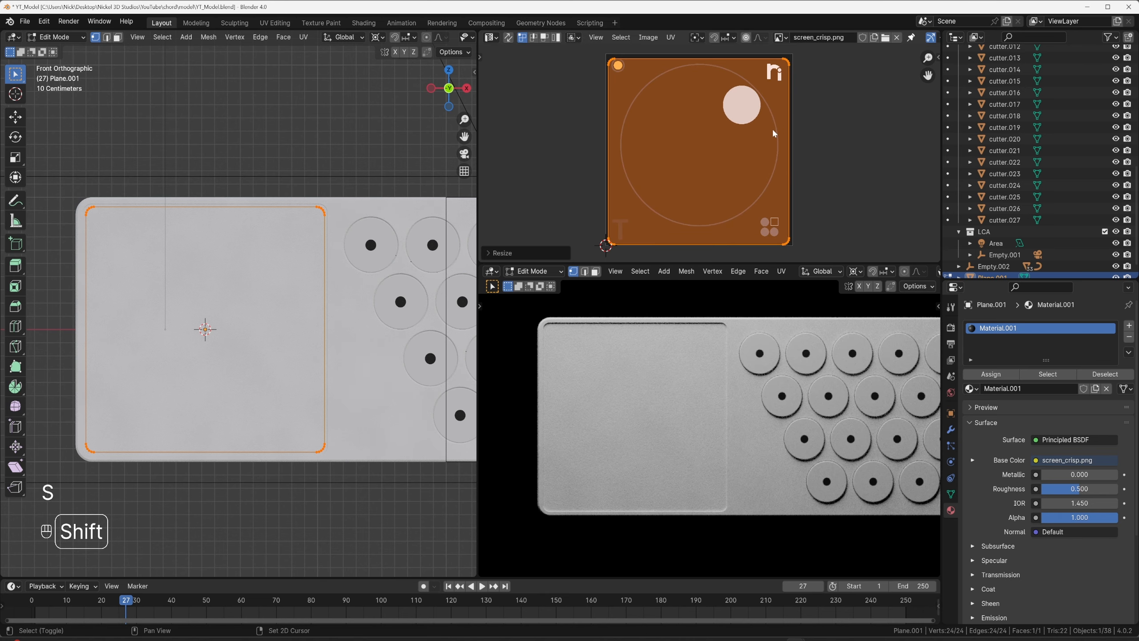
key("g")
key("y")
key("shift")
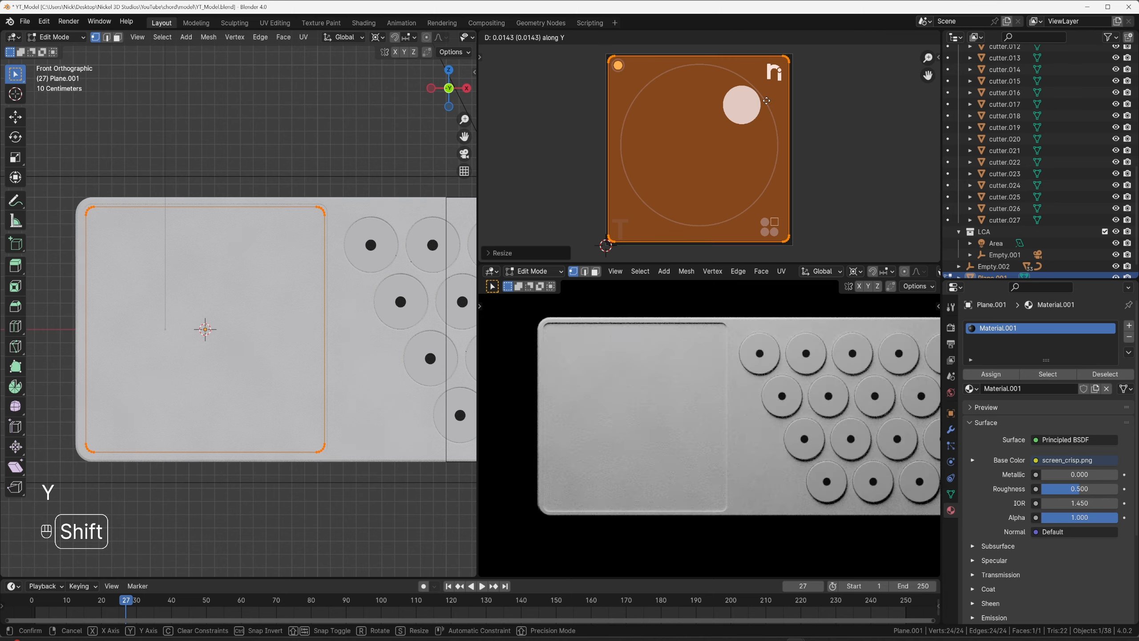
left_click(768, 111)
key("Tab")
Move the textured plane about -0.279 m along the global Y axis, out in front of the device body.
middle_click_drag(292, 234, 370, 284)
key("g")
key("y")
left_click(402, 248)
scroll(696, 378, "up", 3)
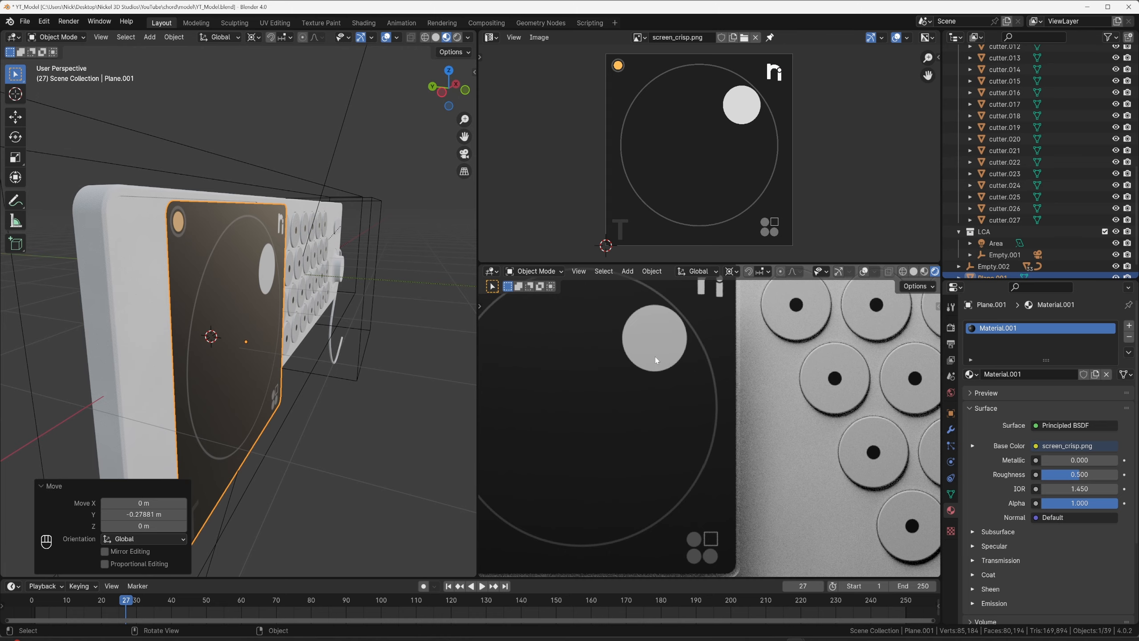
Move the textured screen plane 0.2712 m along the global Y axis, back into the device's recess.
scroll(656, 361, "down", 3)
mouse_move(306, 280)
middle_mouse_down()
mouse_move(271, 281)
mouse_move(314, 298)
middle_mouse_up()
key("g")
key("y")
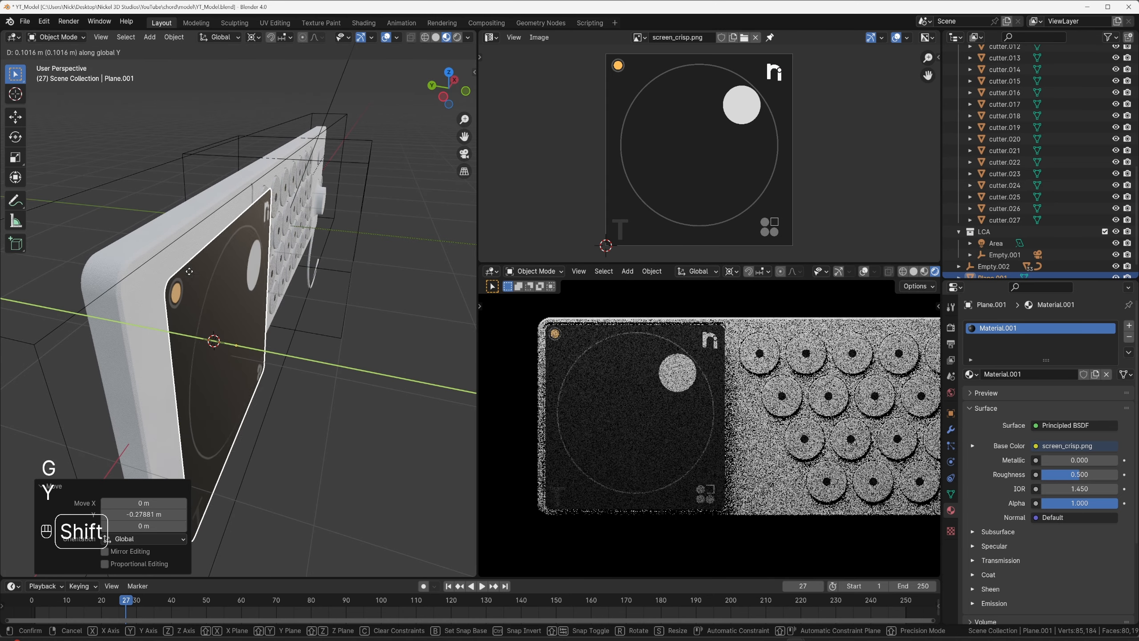
left_click(470, 232)
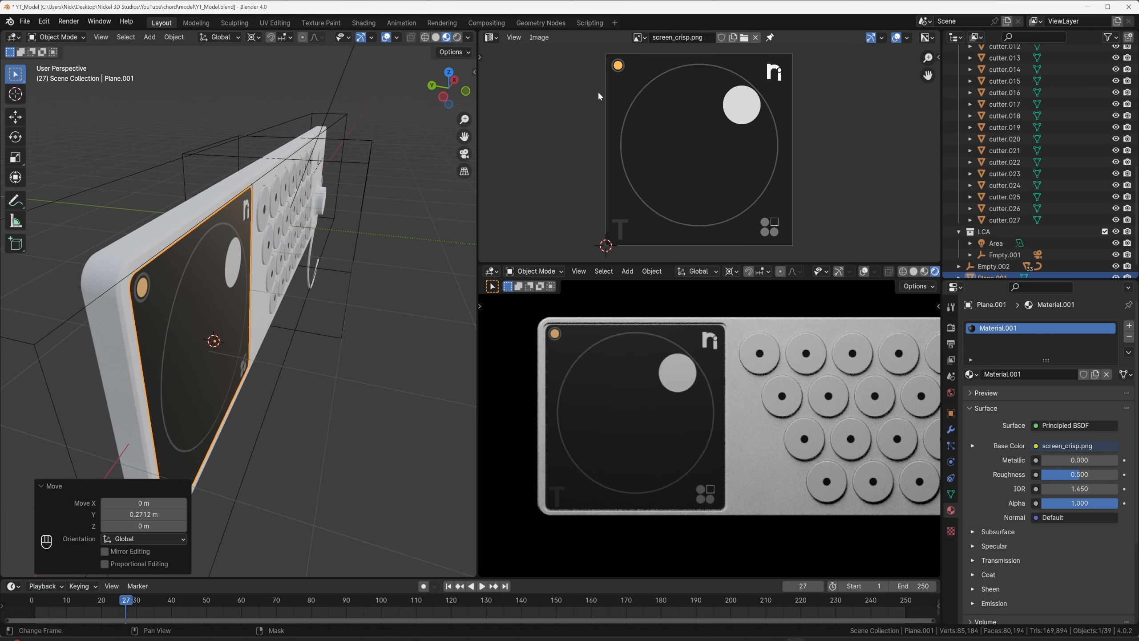
Return the image area to the Shader Editor and link the screen_crisp.png colour to the Principled BSDF's emission colour.
left_click(490, 38)
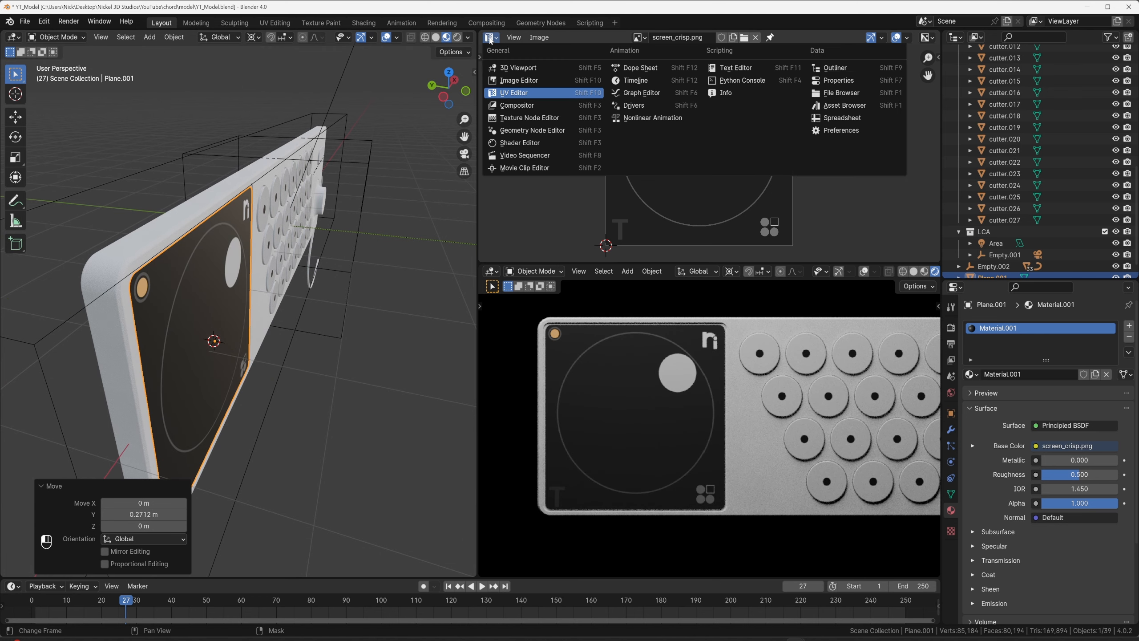
key("s")
left_click_drag(587, 141, 516, 125)
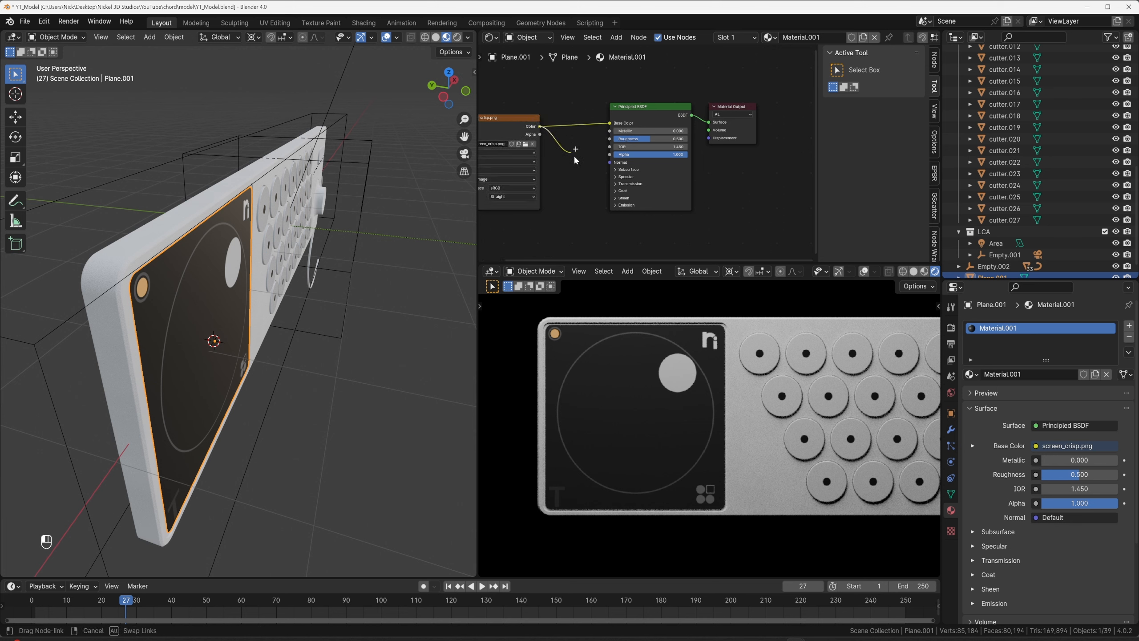
left_click(615, 205)
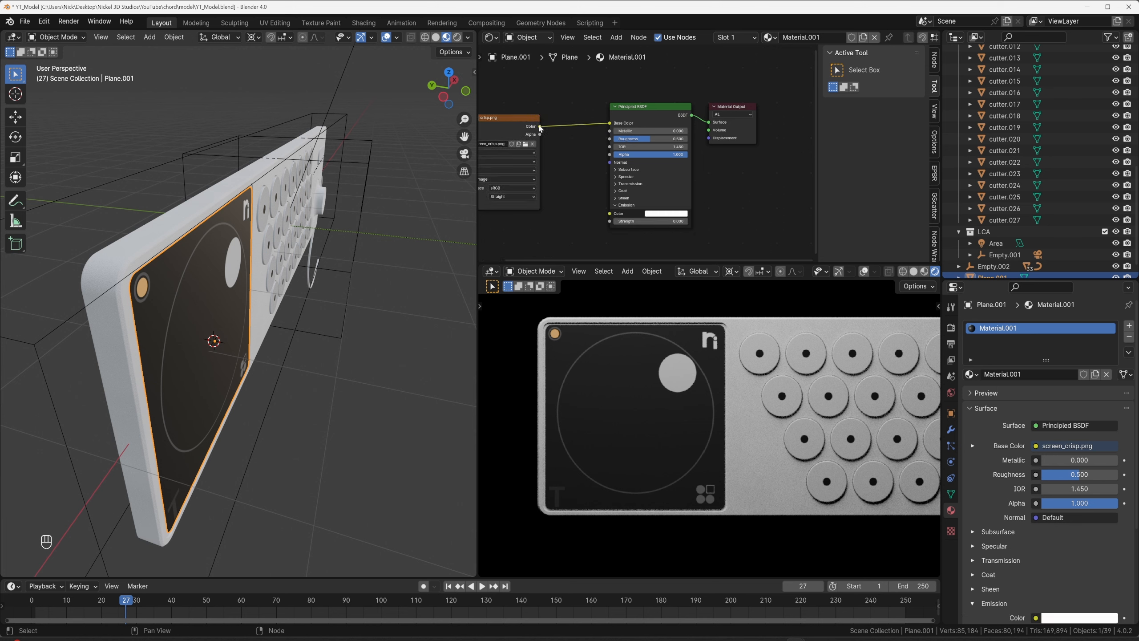
left_click_drag(540, 127, 709, 221)
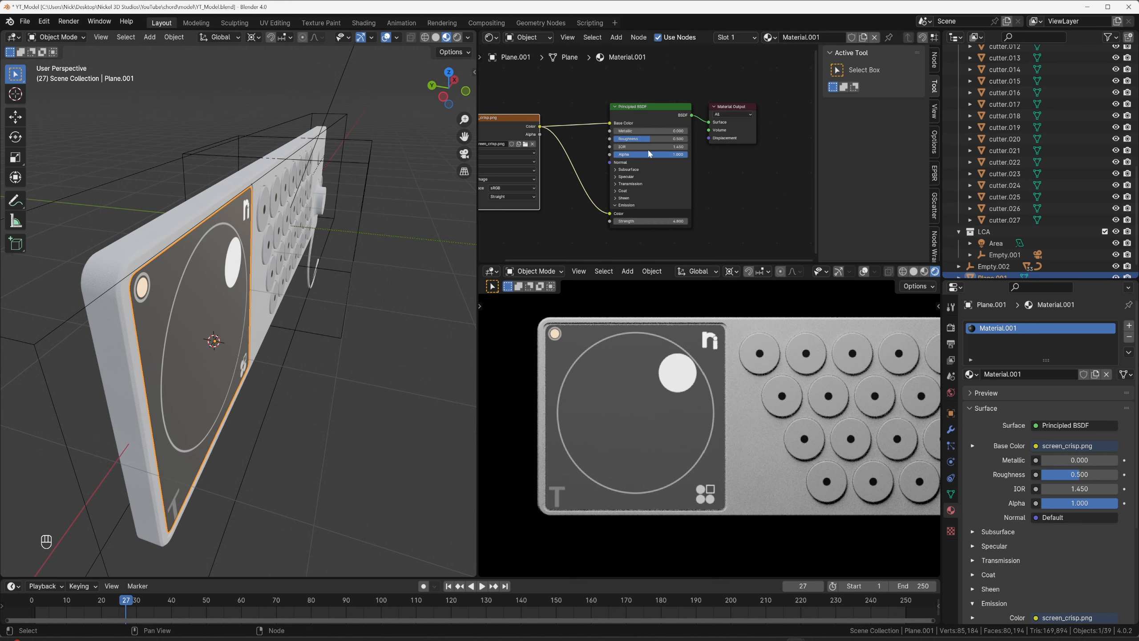
Set the screen material's metallic to 0.930 and its emission strength to 0.5.
left_click_drag(648, 131, 683, 131)
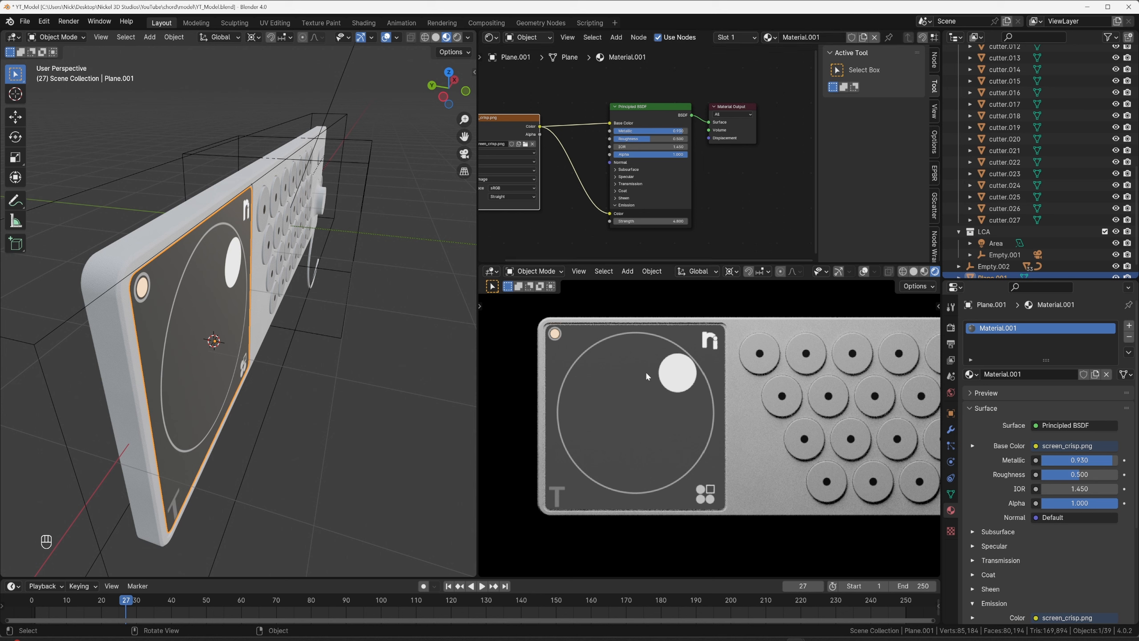
left_click(648, 222)
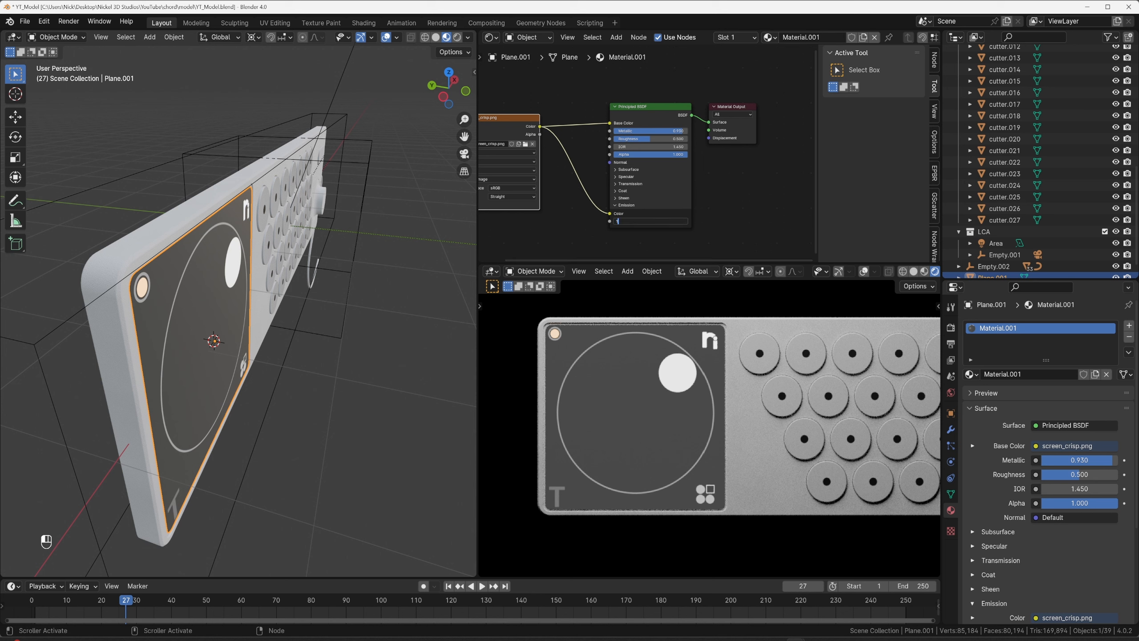
type("0.5")
key("Return")
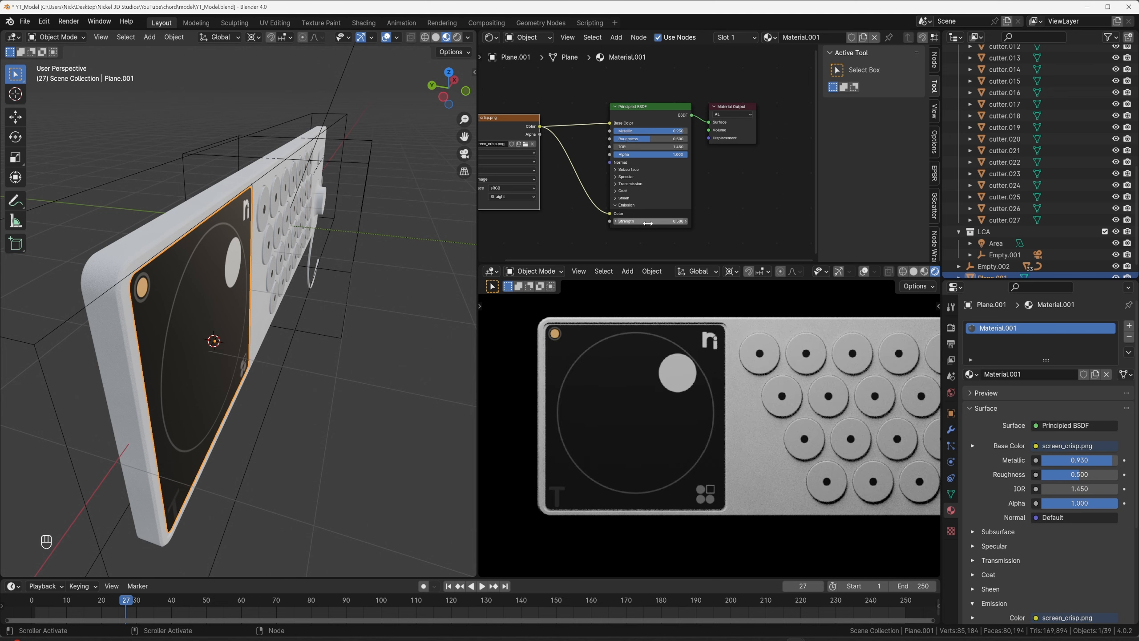
scroll(691, 417, "down", 4)
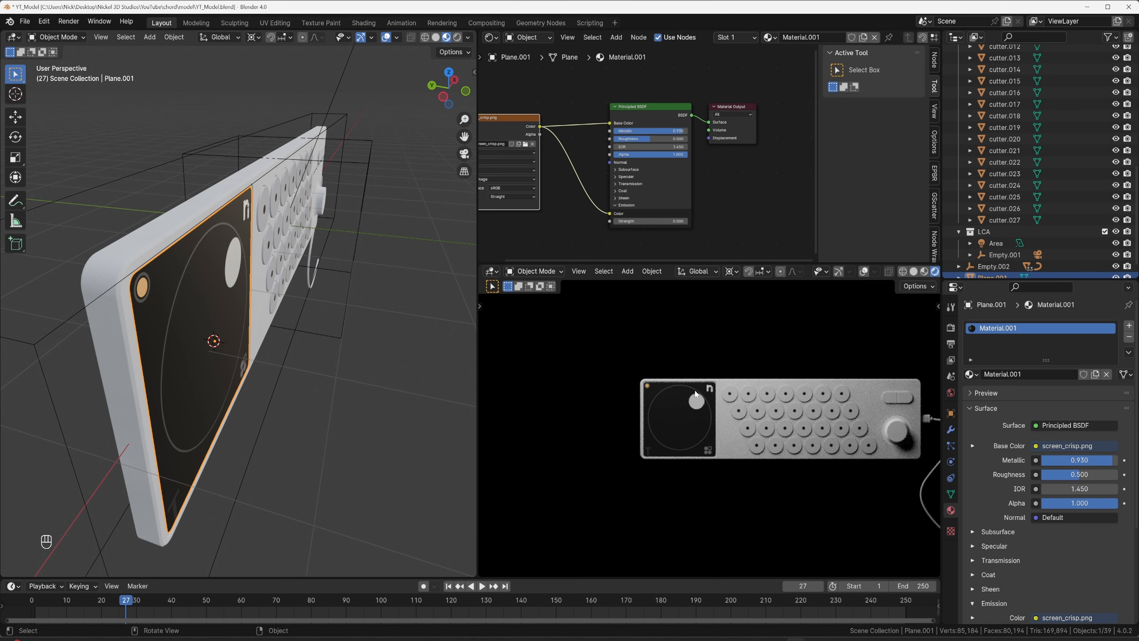
Try emission strengths of 0 and 0.25 on the screen material and compare them in the rendered view.
left_click(649, 221)
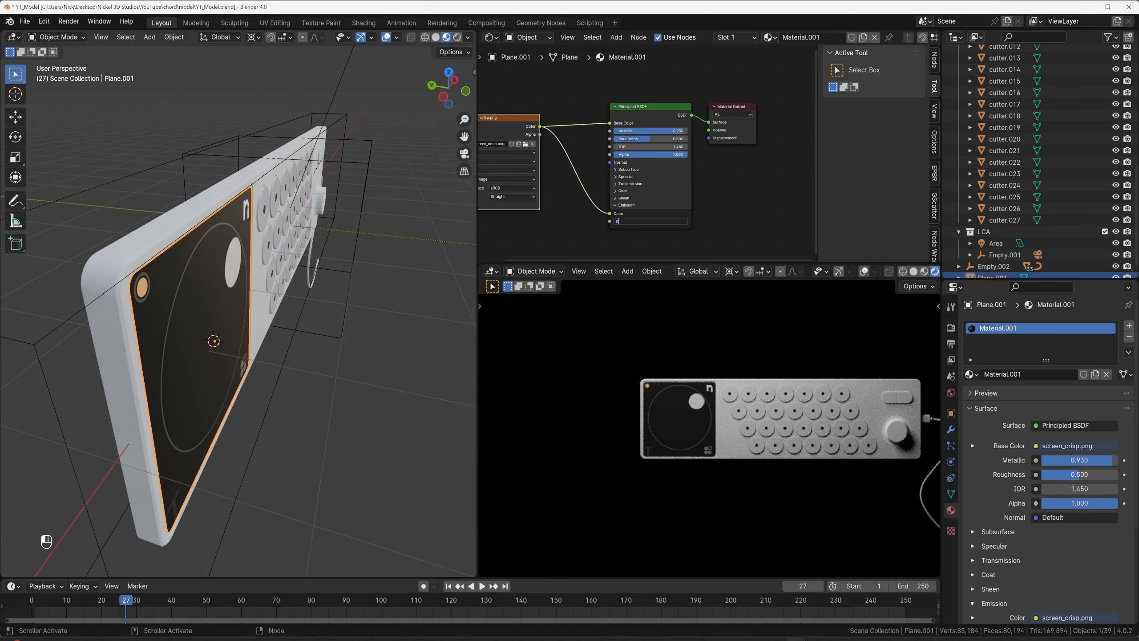
type("000")
key("Return")
scroll(682, 388, "up", 5)
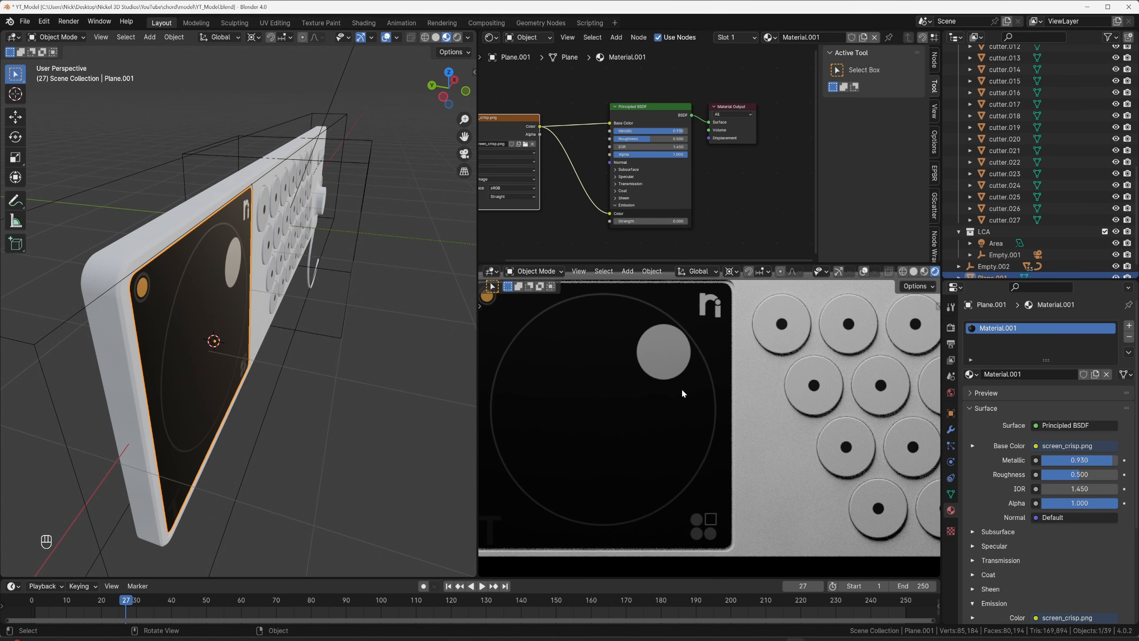
left_click(649, 221)
type(".25")
key("Return")
scroll(630, 305, "down", 5)
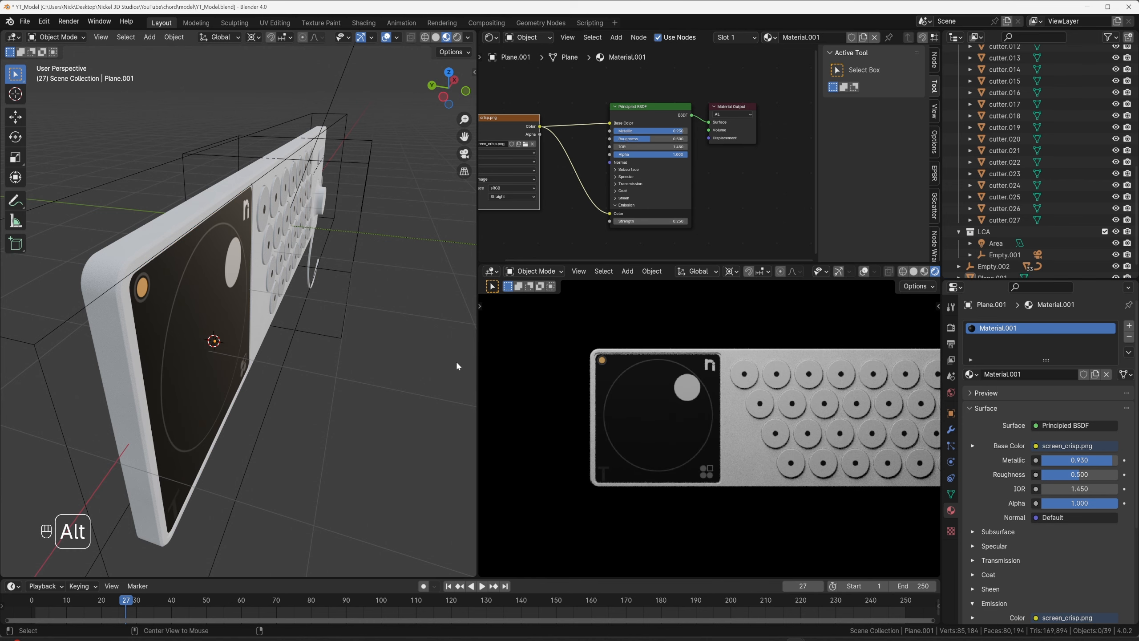
Unhide the glass panel in front of the screen and inspect how it covers the artwork.
key("alt+h")
middle_click_drag(434, 324, 251, 322)
scroll(250, 319, "down", 1)
scroll(745, 409, "up", 3)
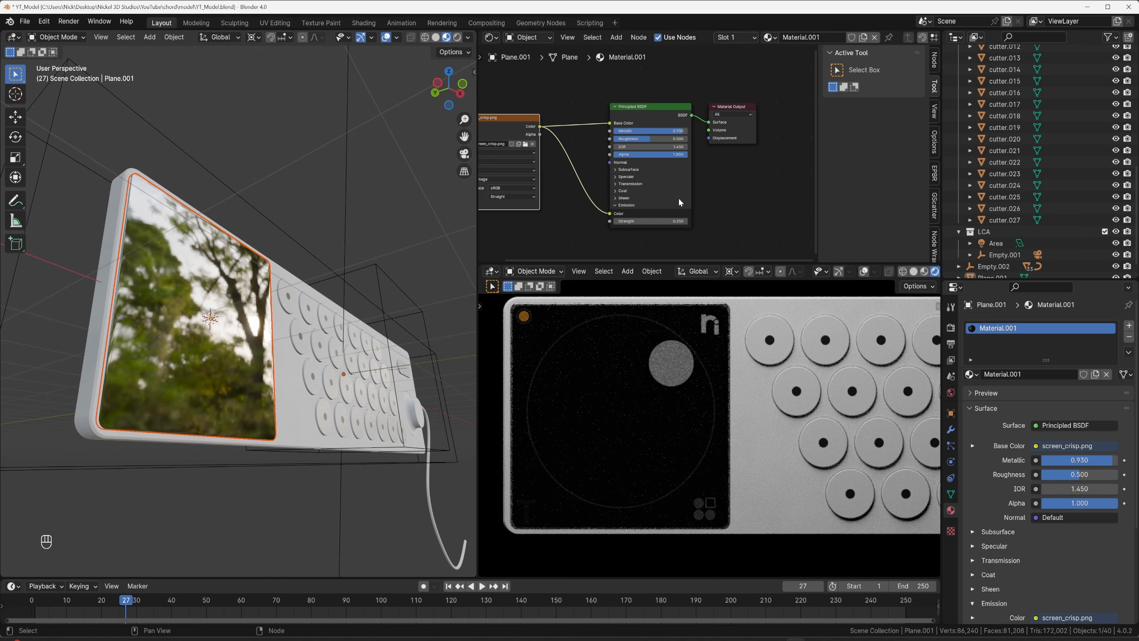
Collapse the keys collection in the outliner and hide the glass panel.
scroll(1014, 152, "up", 10)
left_click(959, 167)
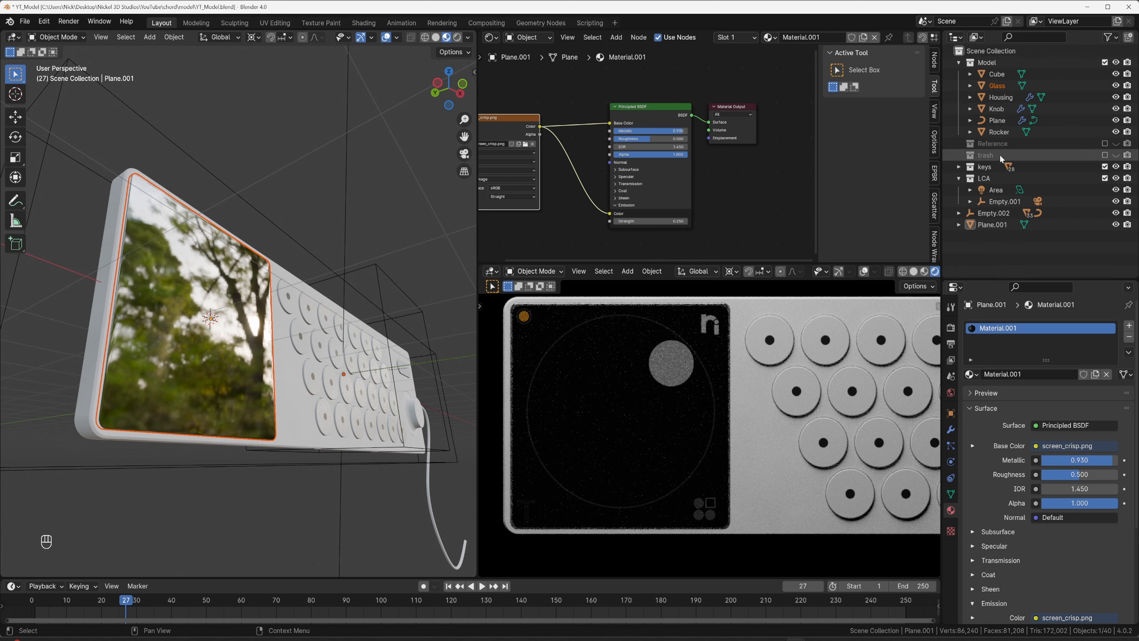
key("h")
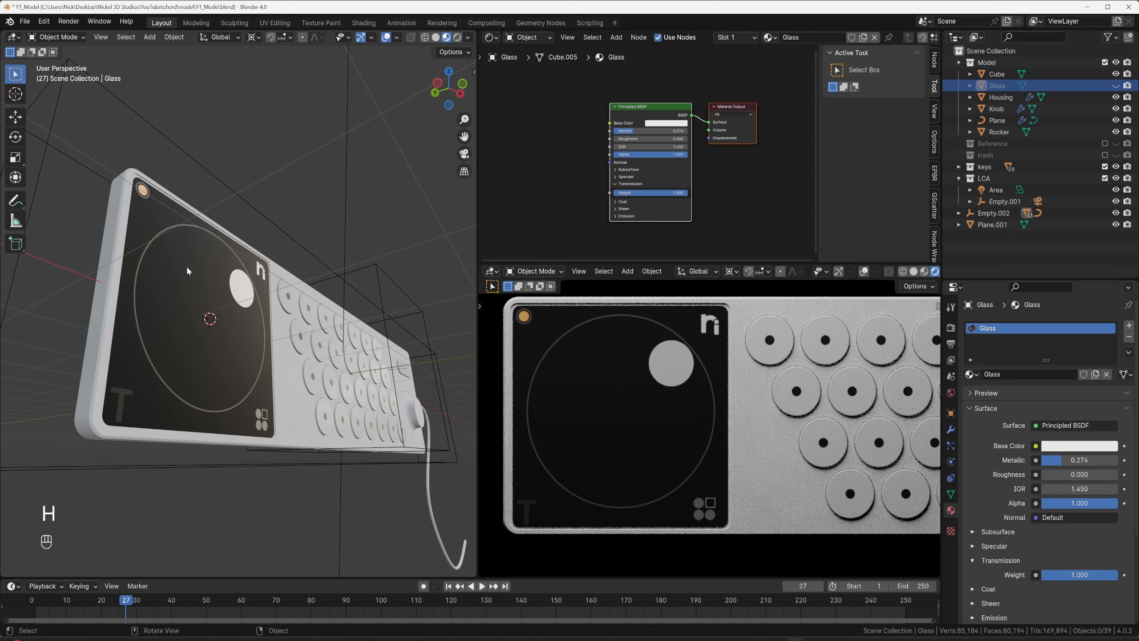
Rename the textured plane Plane.001 to Screen and move it into the Model collection.
left_click(189, 267)
double_click(992, 225)
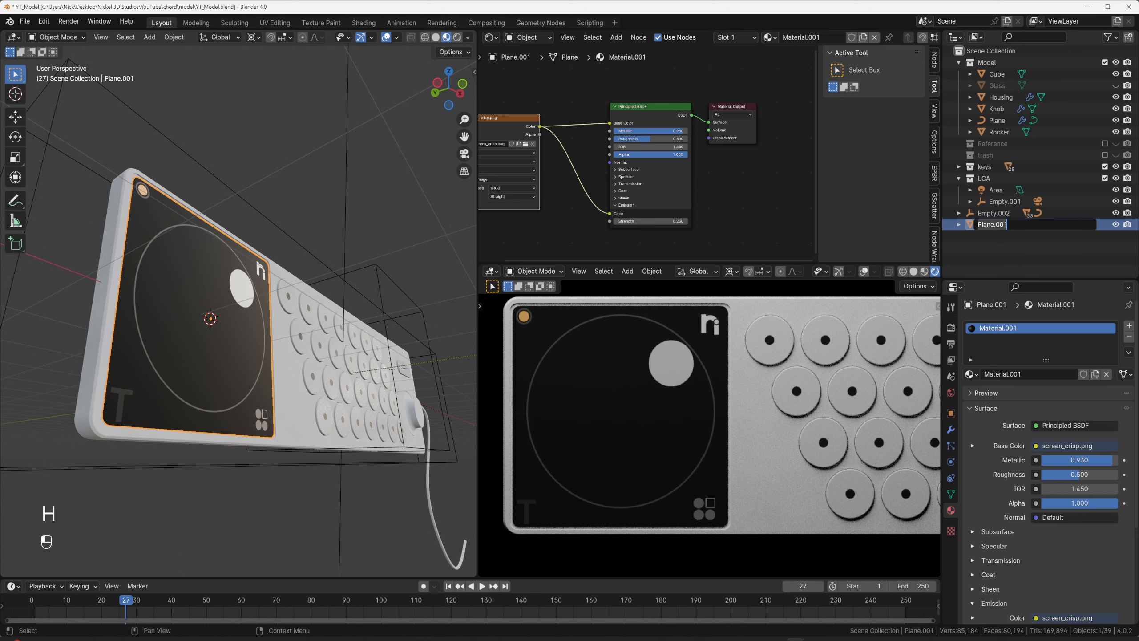
type("Screen")
key("Return")
left_click_drag(999, 226, 994, 63)
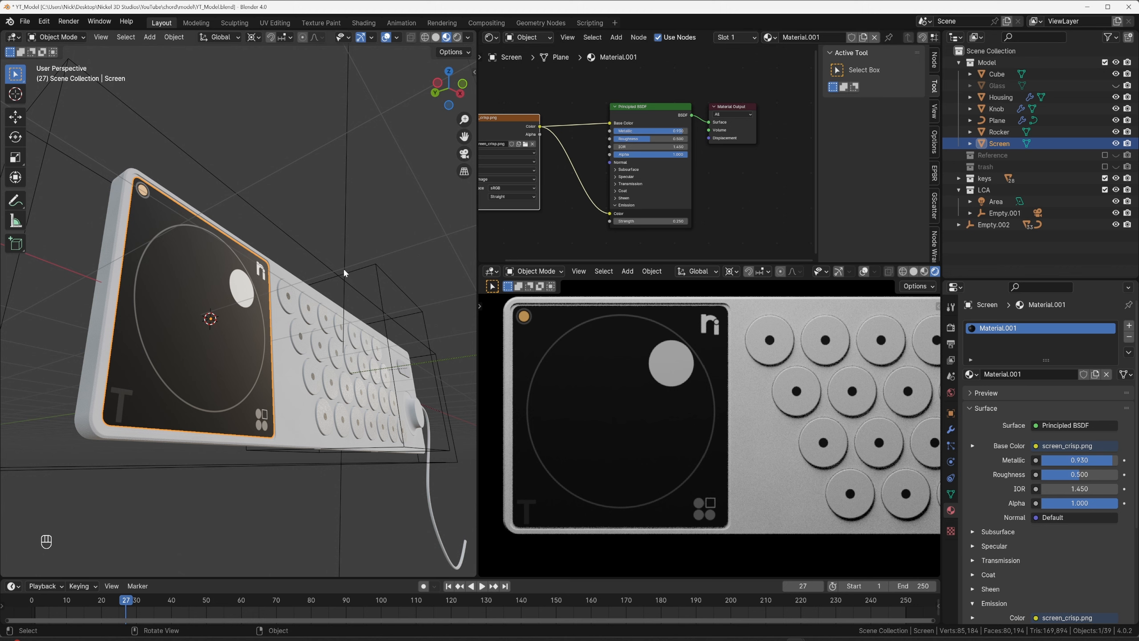
Unhide the glass panel and raise the emission strength of the Screen object's material.
left_click(287, 207)
key("alt+h")
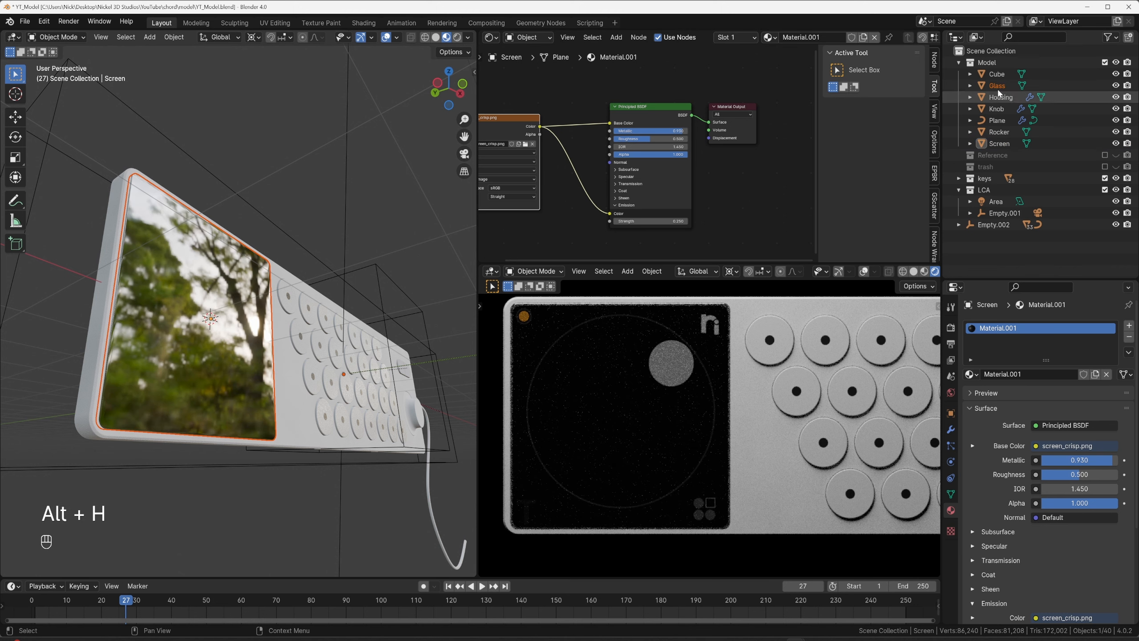
left_click(1000, 144)
double_click(650, 221)
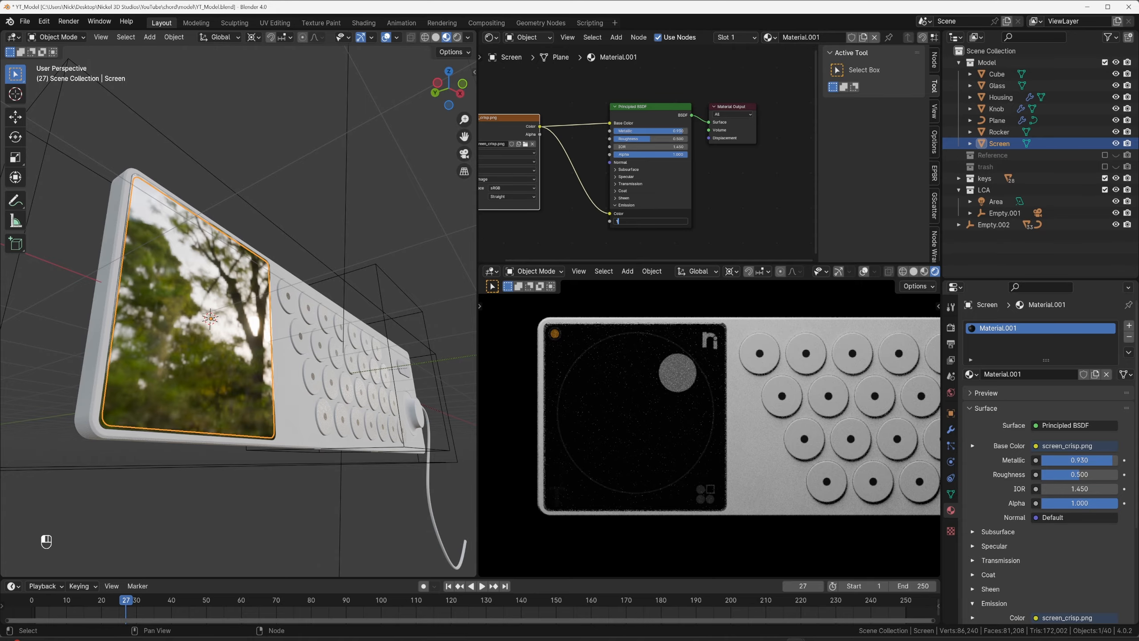
key("Return")
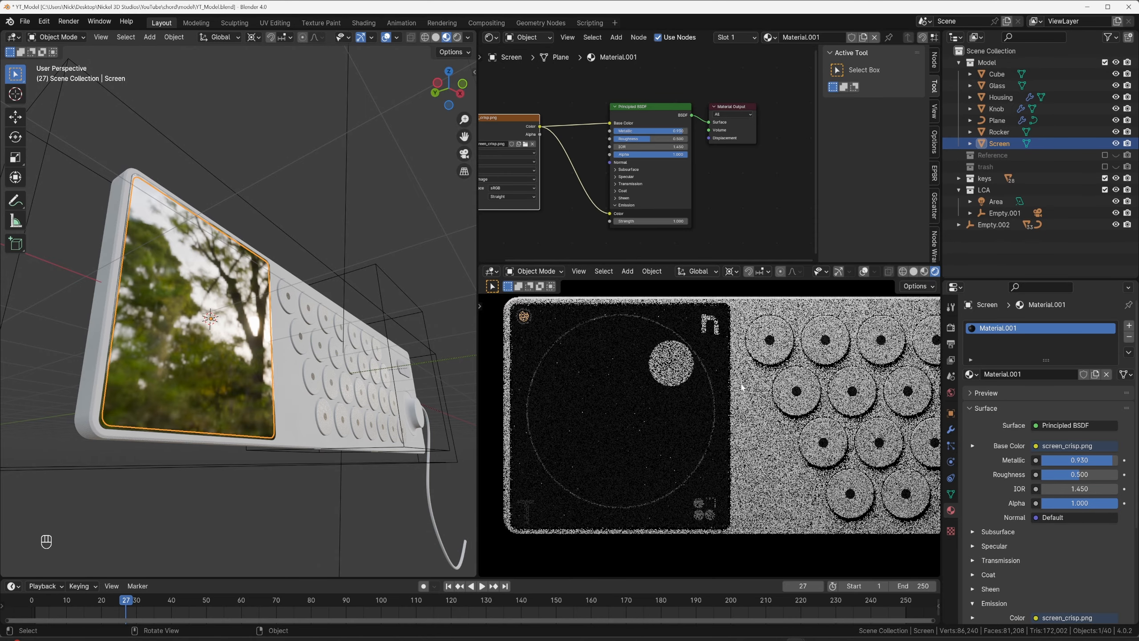
Select the glass panel and raise its material's roughness to 0.141, checking the render from the camera.
middle_click_drag(742, 387, 623, 350)
left_click(630, 402)
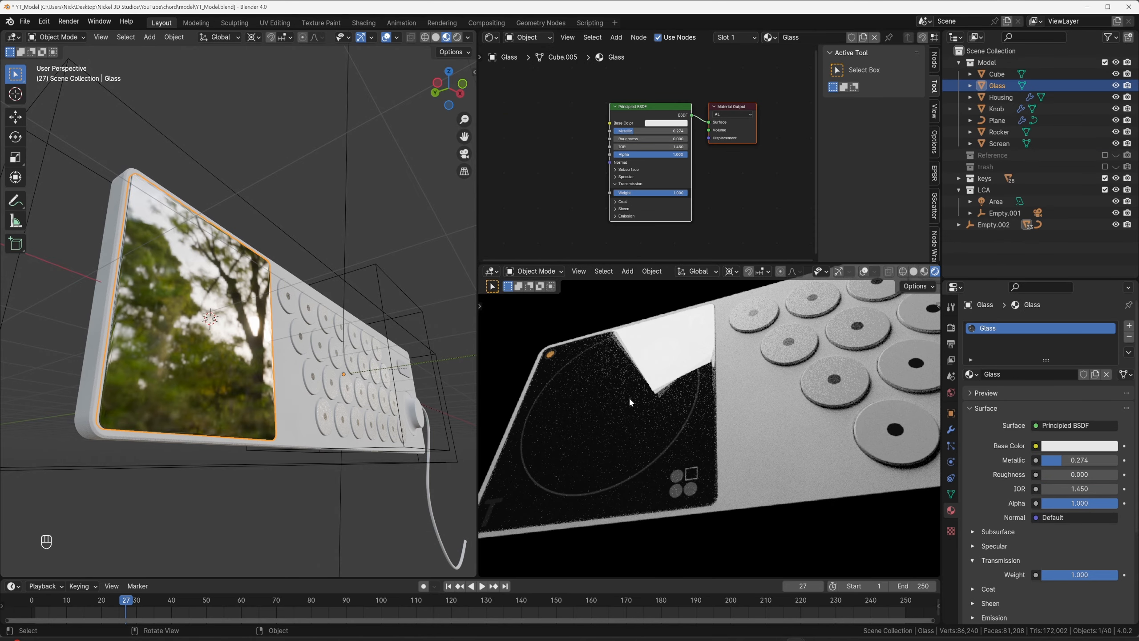
left_click_drag(646, 139, 660, 139)
middle_click_drag(664, 341, 676, 380)
key("grave")
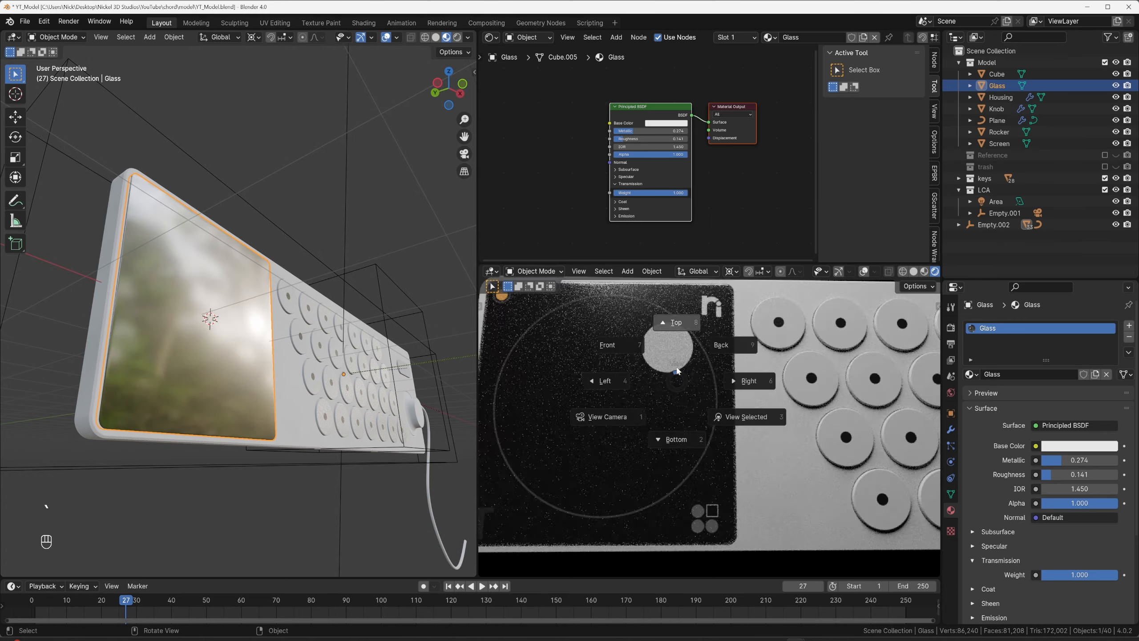
key("KP_0")
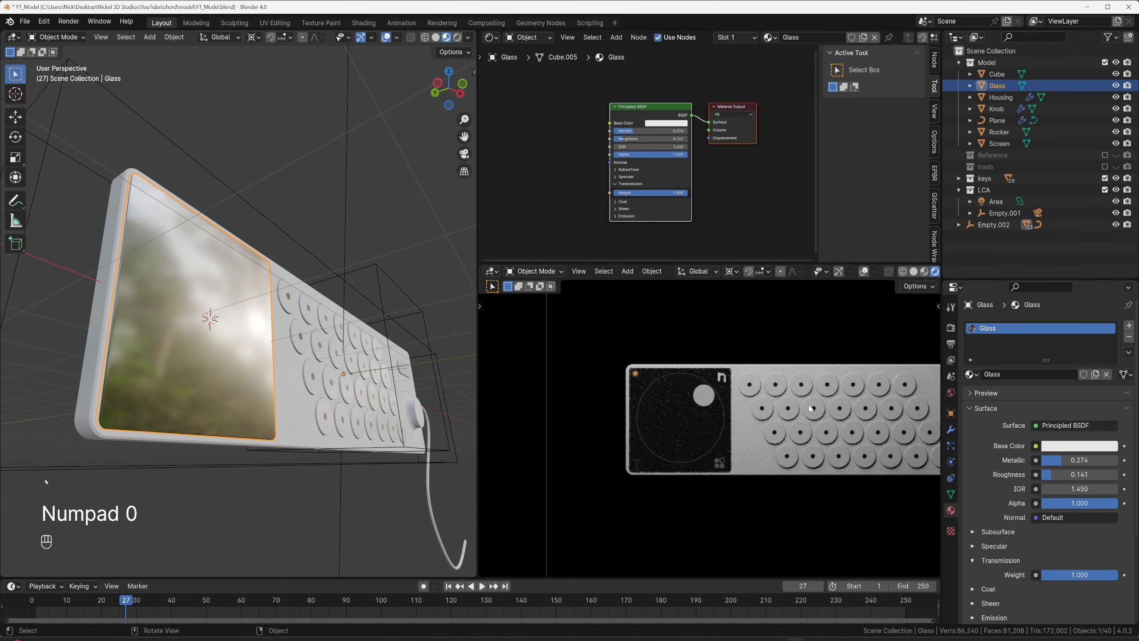
scroll(809, 405, "down", 1)
middle_click_drag(778, 390, 721, 380, "shift")
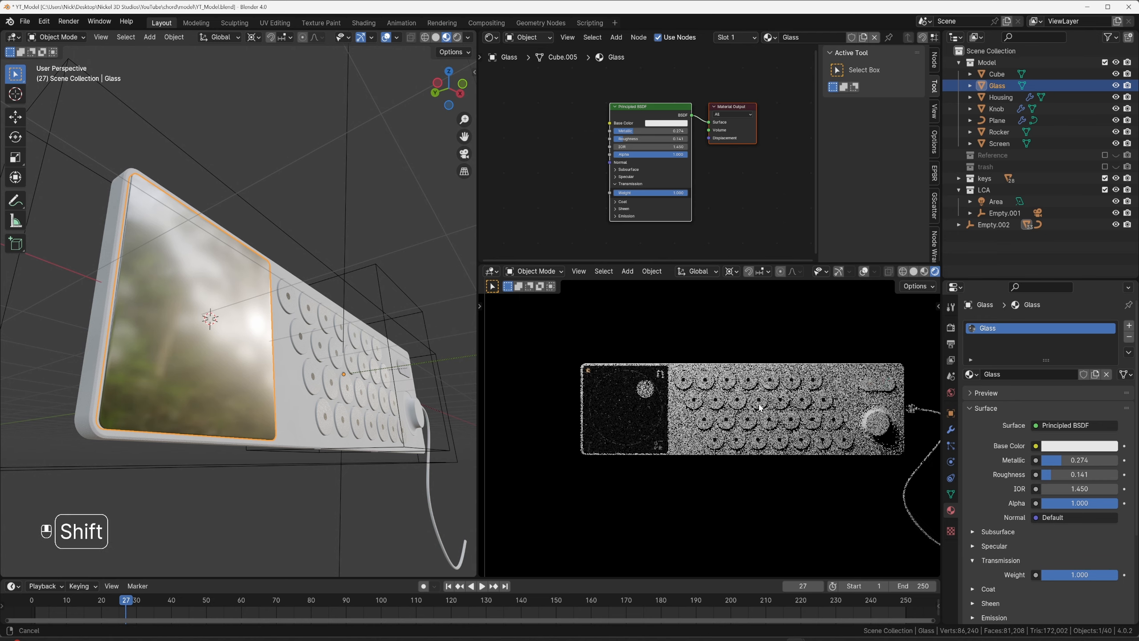
middle_click_drag(801, 412, 760, 408, "shift")
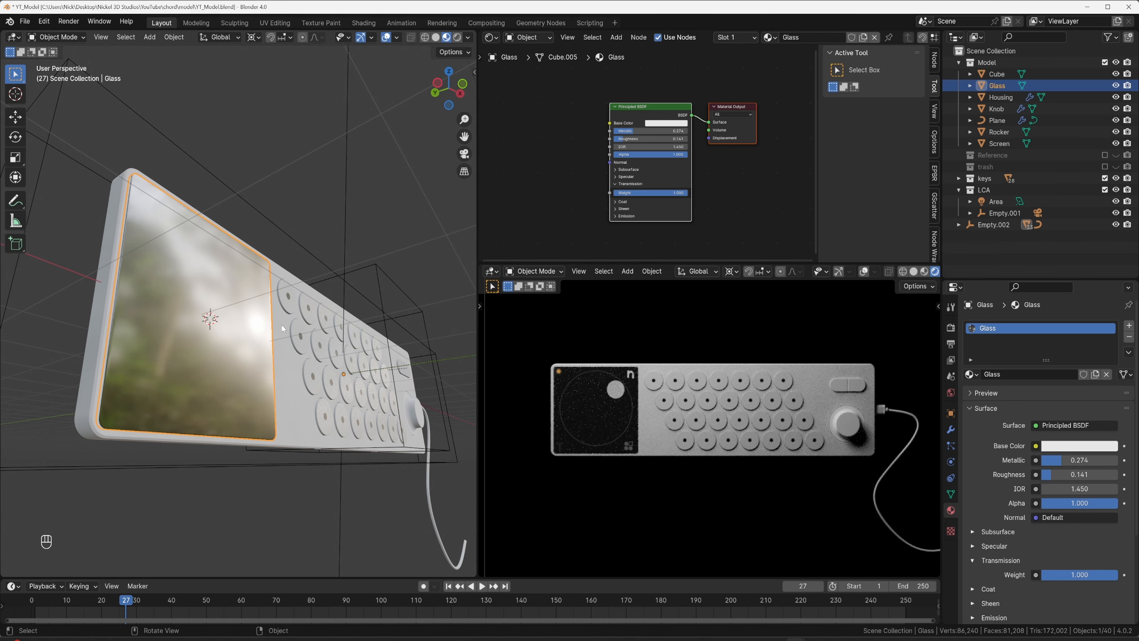
Switch the modelling viewport to solid shading and a front orthographic view framing the keys and knob.
middle_click_drag(393, 358, 346, 350)
key("z")
left_click(447, 362)
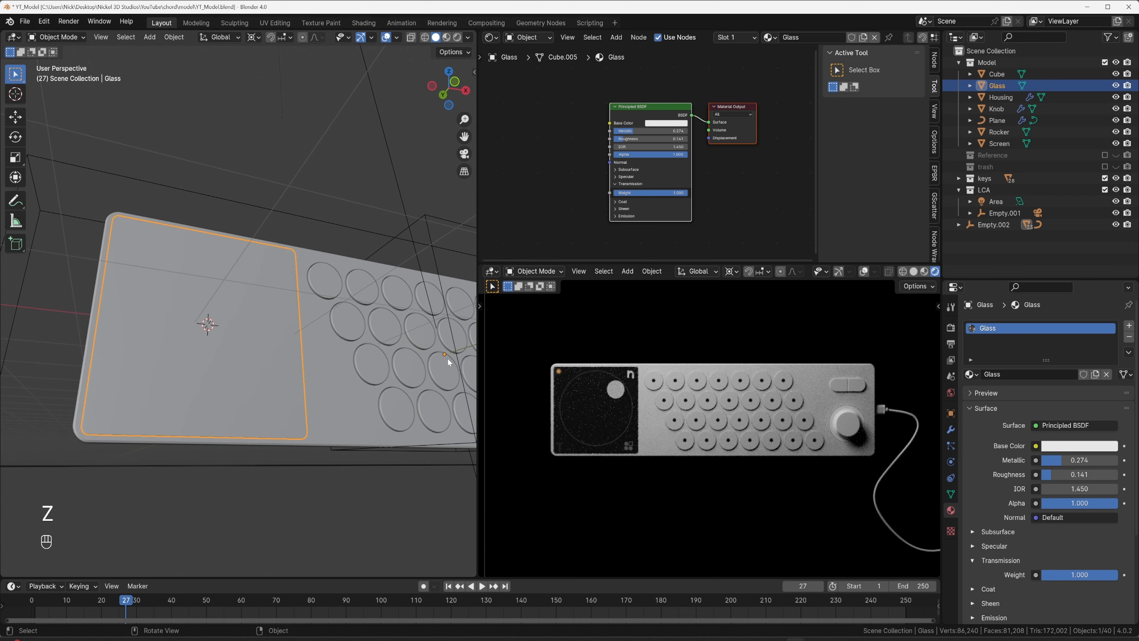
key("grave")
left_click(298, 295)
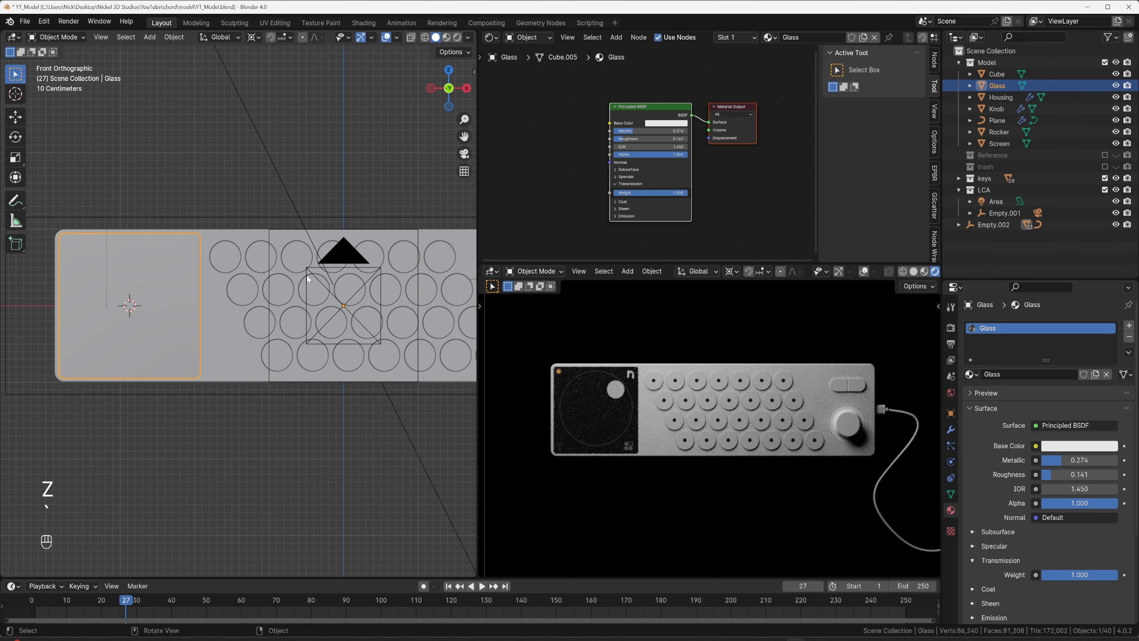
middle_click_drag(413, 328, 285, 322, "shift")
scroll(417, 317, "down", 1)
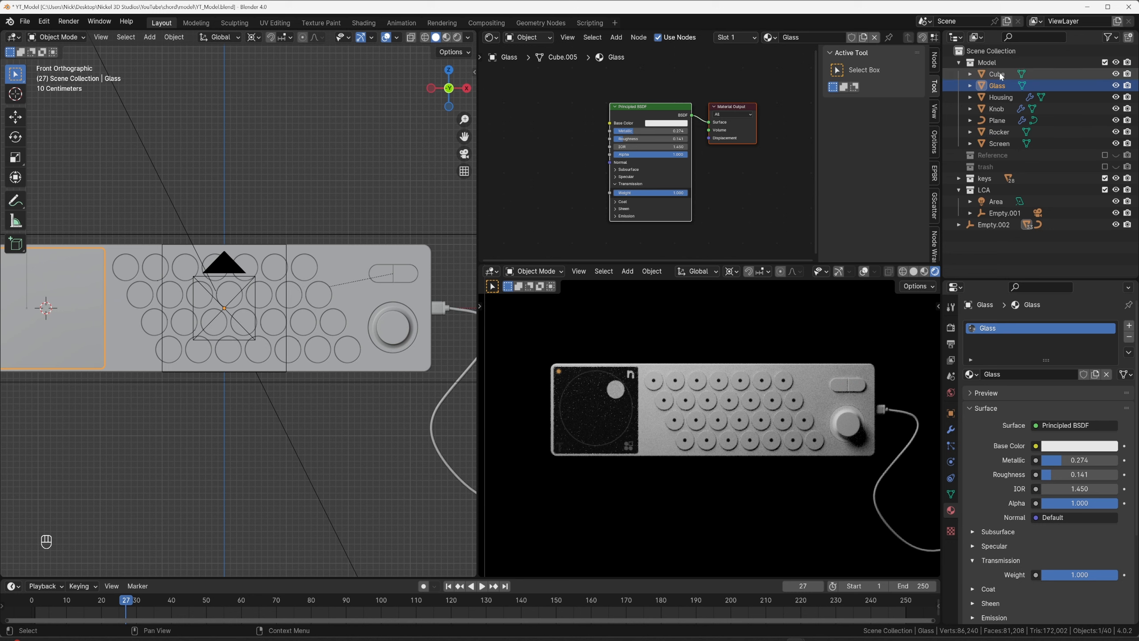
Create a new collection in the scene and name it Labels.
key("c")
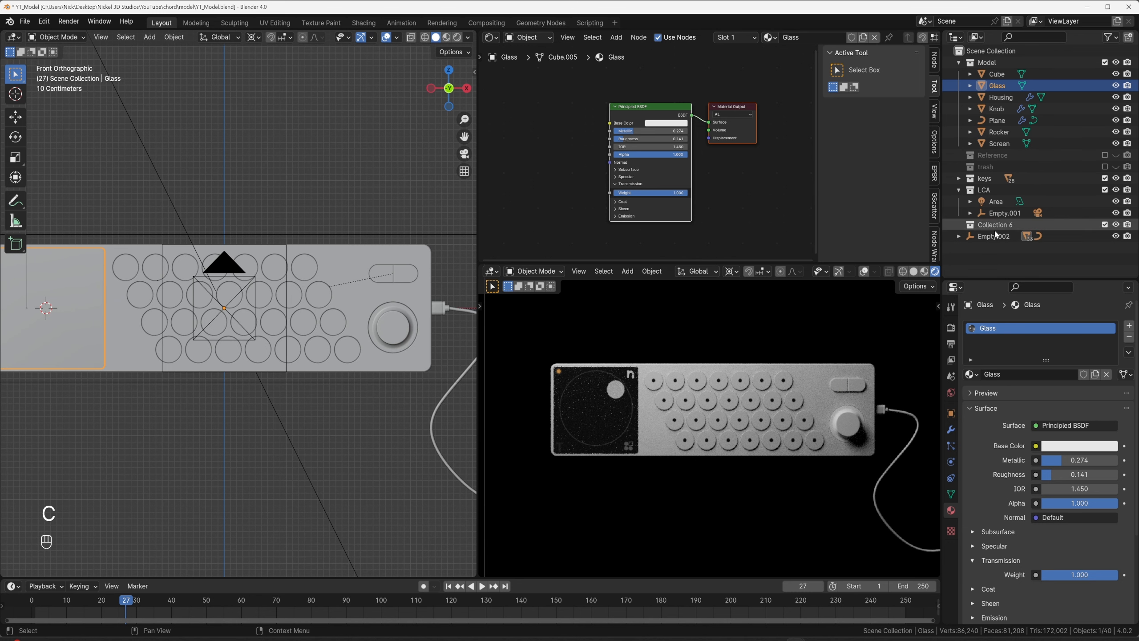
double_click(996, 225)
type("Labels")
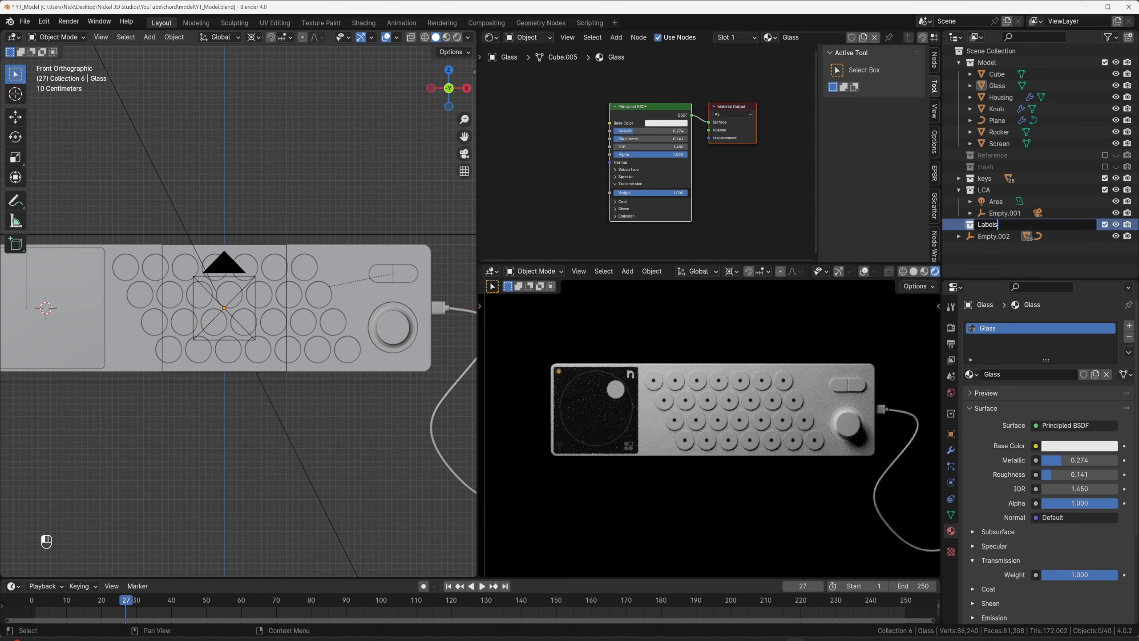
key("Return")
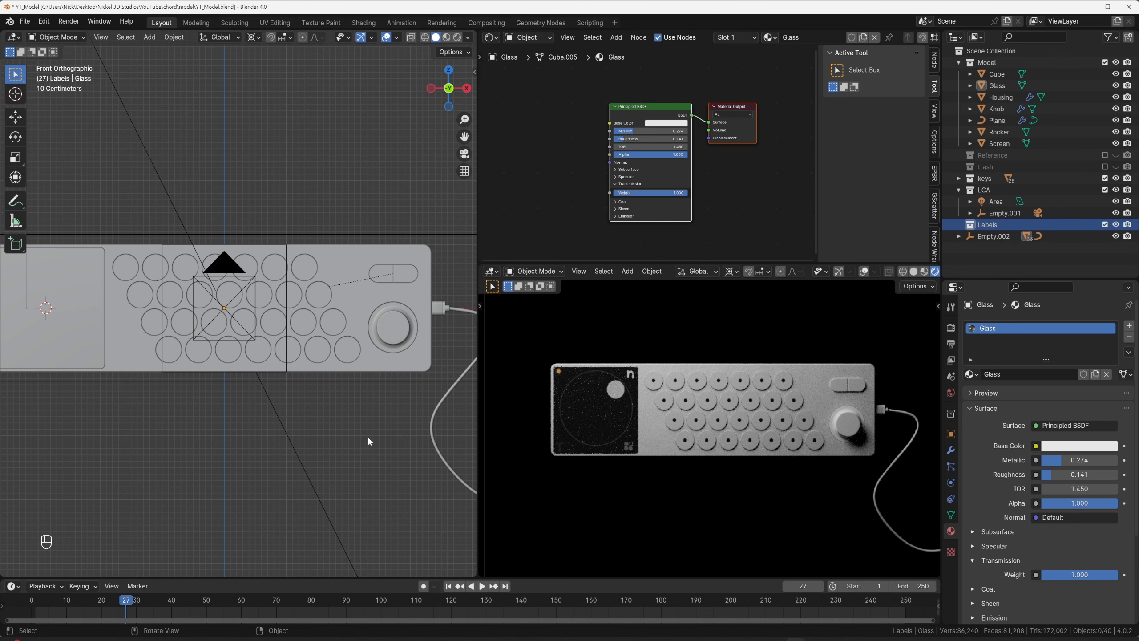
Import mask2.png from the chord project's text folder as an image plane into the Labels collection.
key("shift+a")
mouse_move(359, 535)
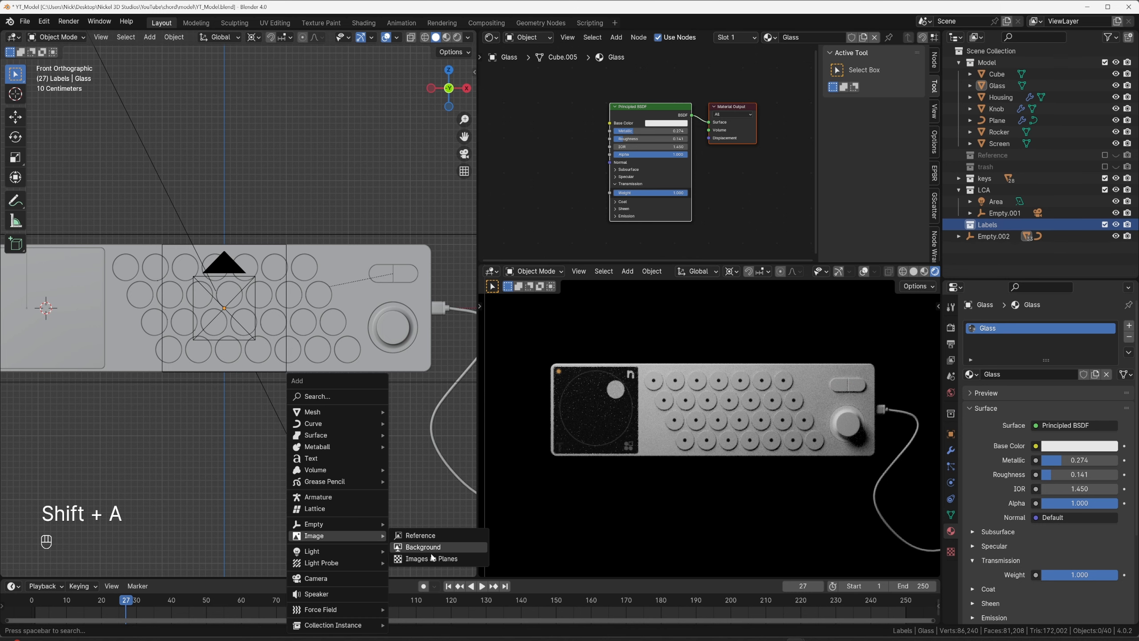
left_click(433, 558)
left_click(332, 218)
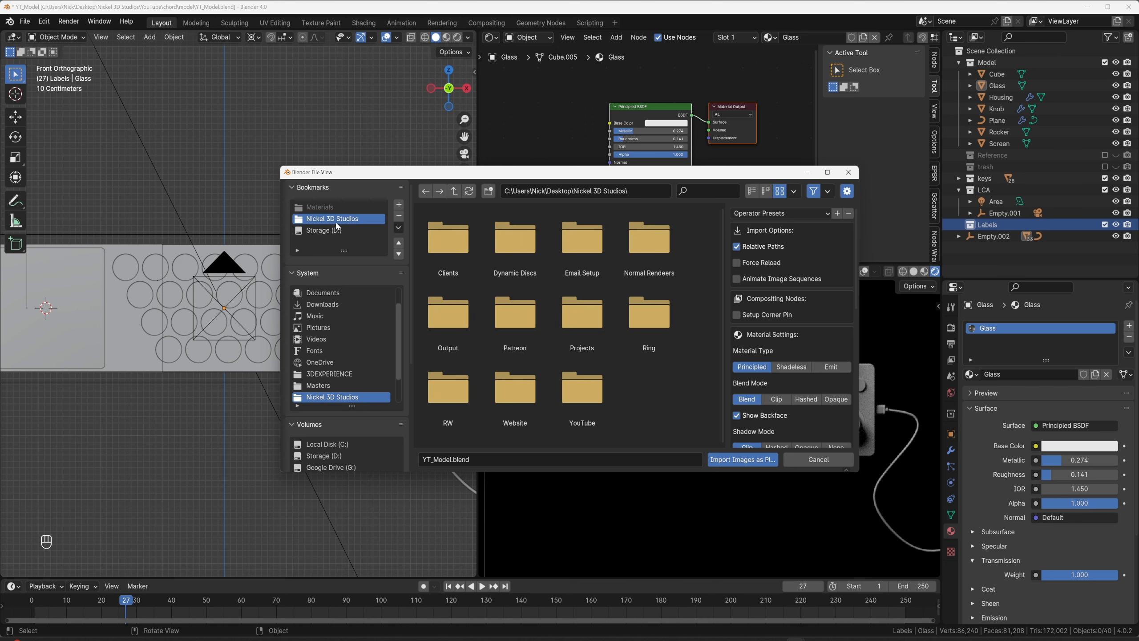
left_click(570, 390)
double_click(571, 391)
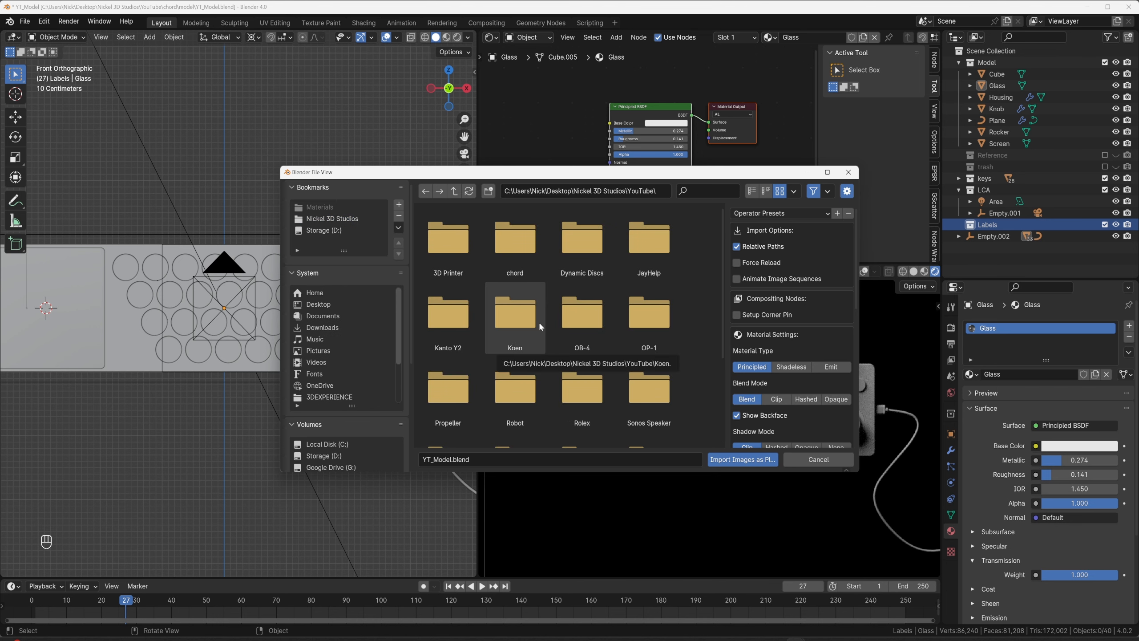
double_click(515, 242)
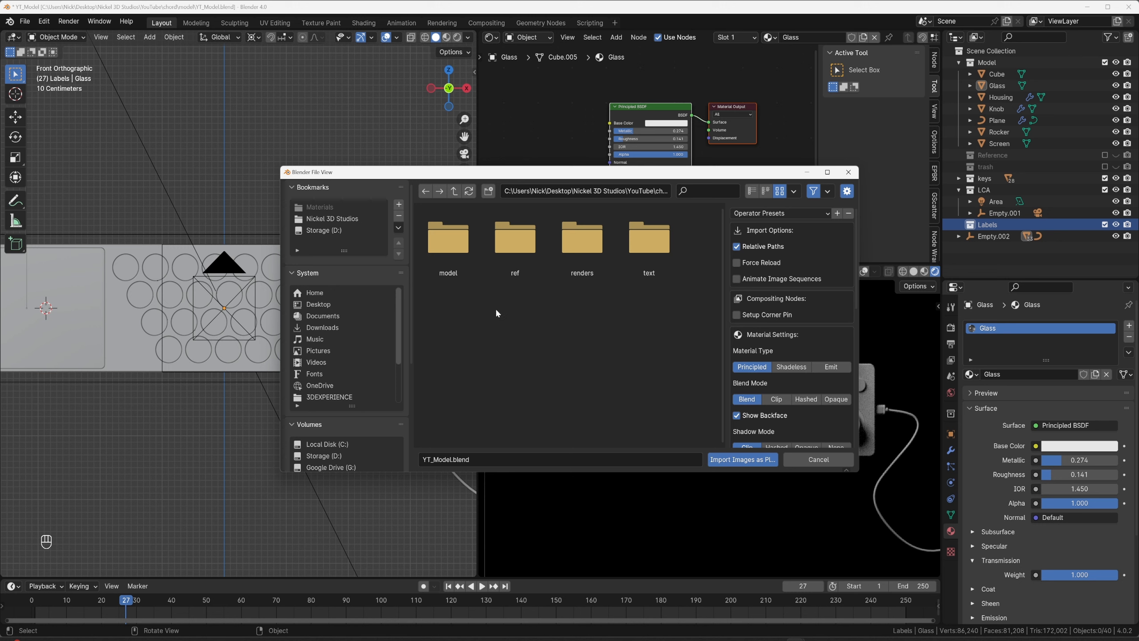
double_click(649, 240)
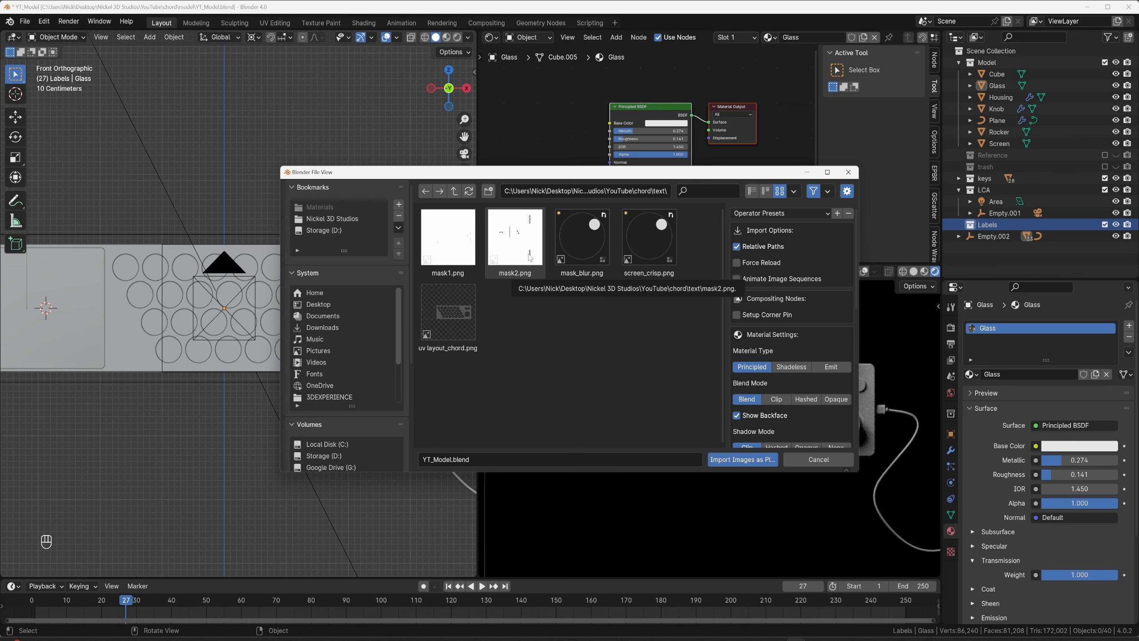
left_click(516, 239)
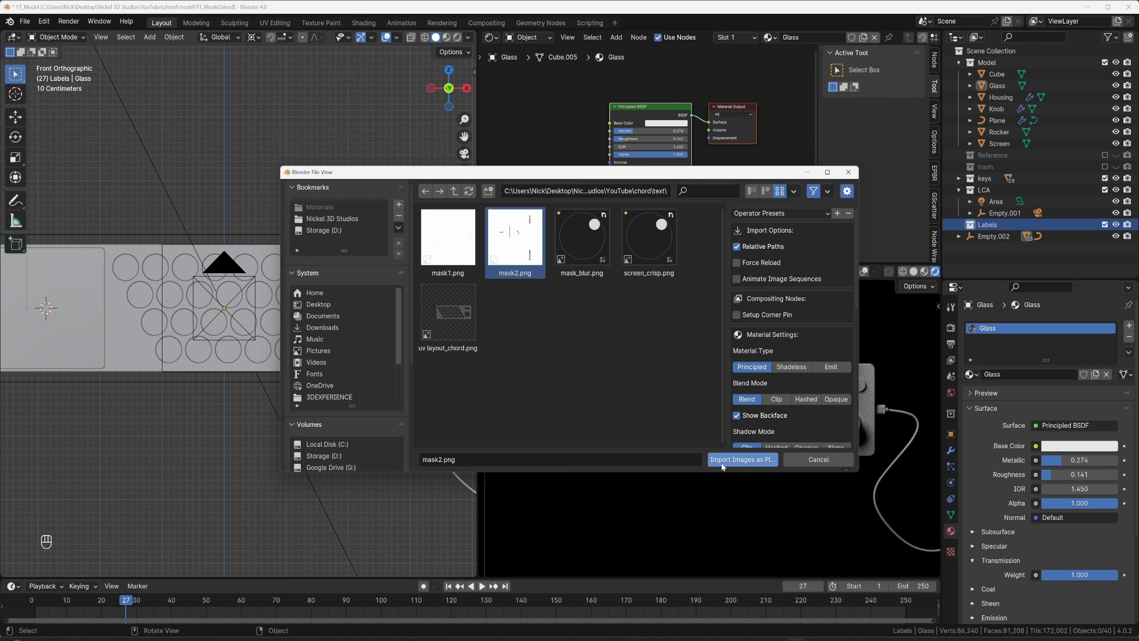
left_click(738, 462)
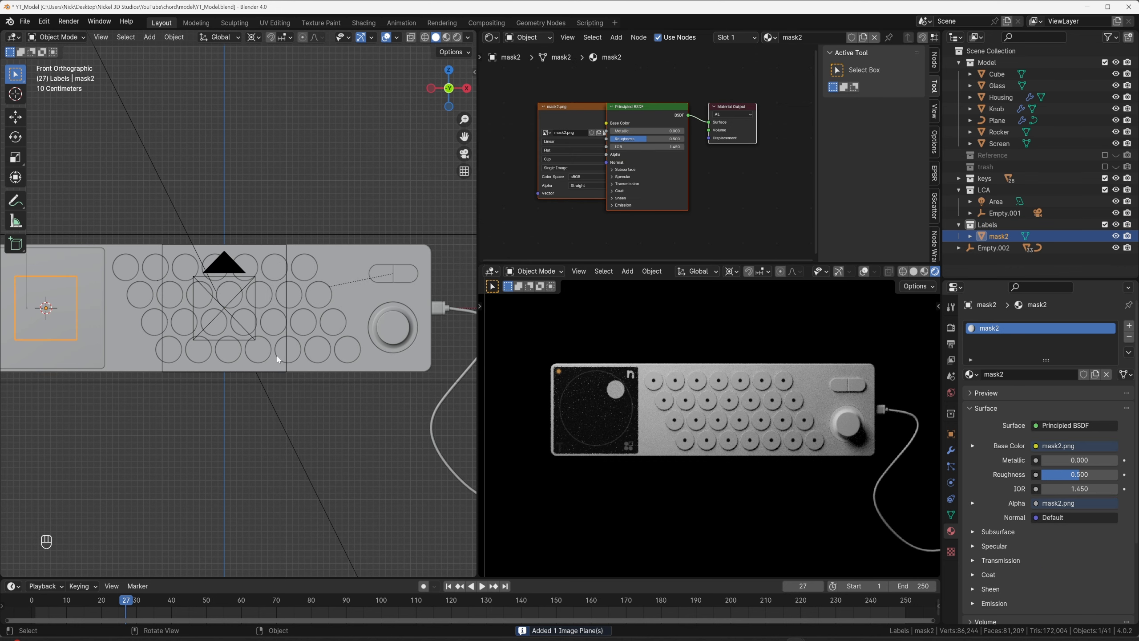
Move the mask2 plane about -0.63 m along Y, out in front of the device, and inspect its artwork in the render.
middle_click_drag(278, 360, 324, 367)
key("g")
key("y")
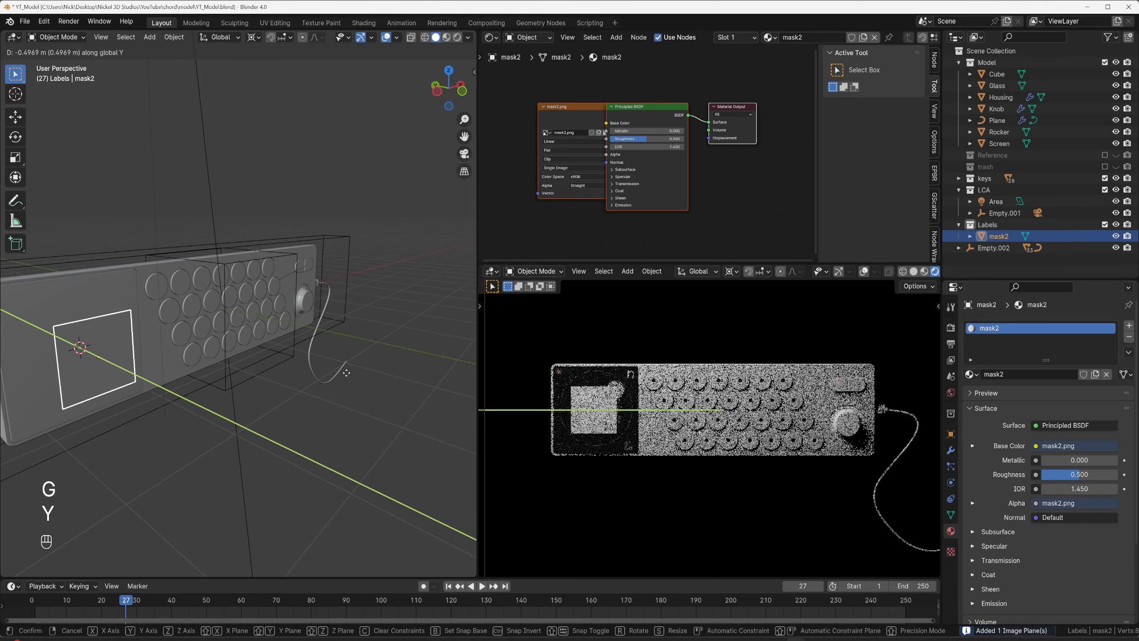
left_click(347, 373)
scroll(682, 397, "up", 10)
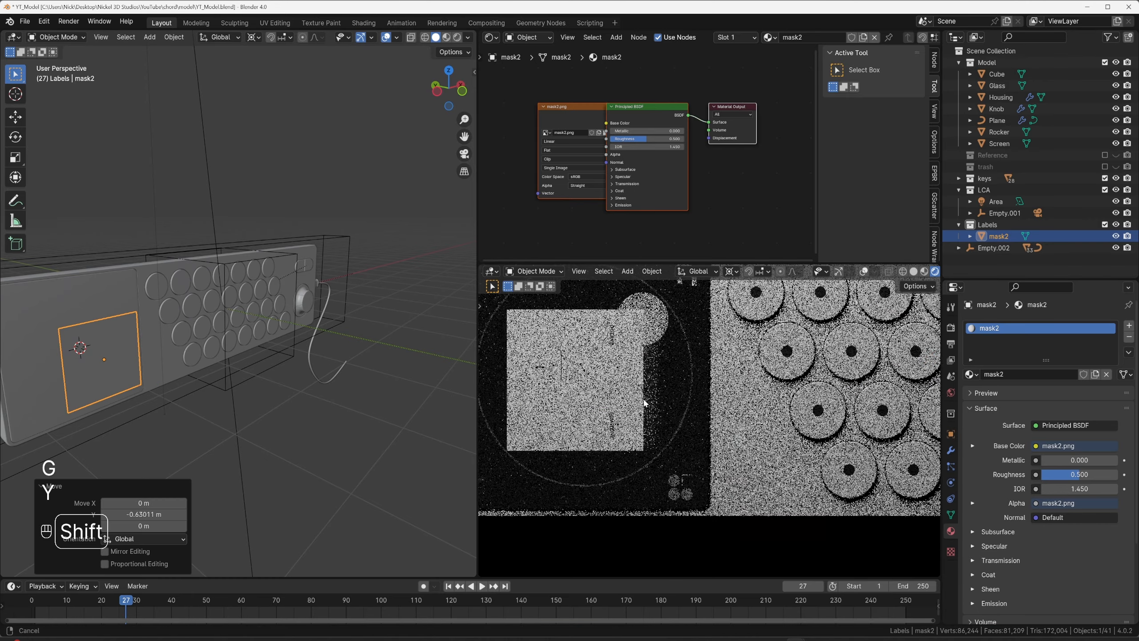
scroll(645, 403, "up", 5)
scroll(762, 409, "up", 3, "shift")
scroll(739, 394, "up", 4)
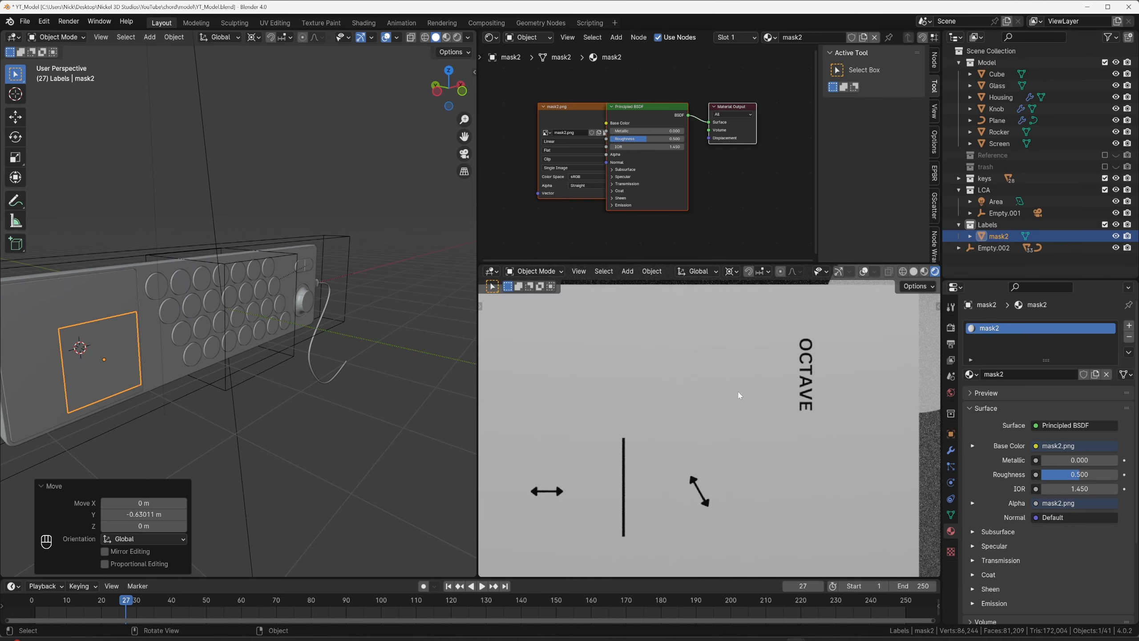
Space the mask2.png texture node away from the Principled BSDF and disconnect its alpha link.
left_click_drag(577, 110, 508, 109)
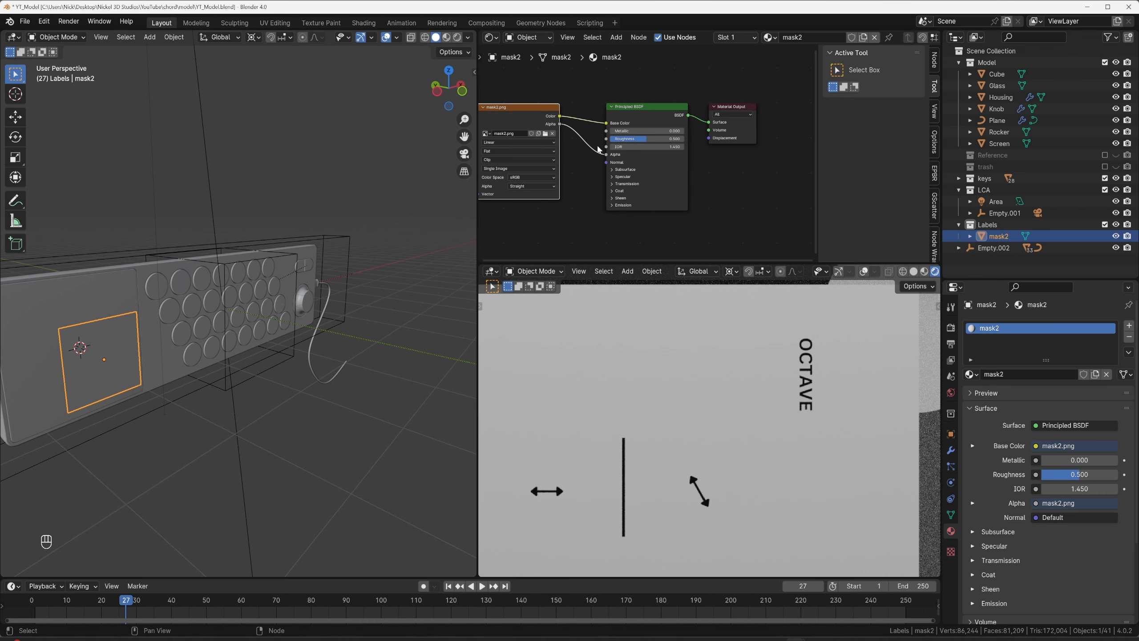
left_click_drag(607, 156, 664, 251)
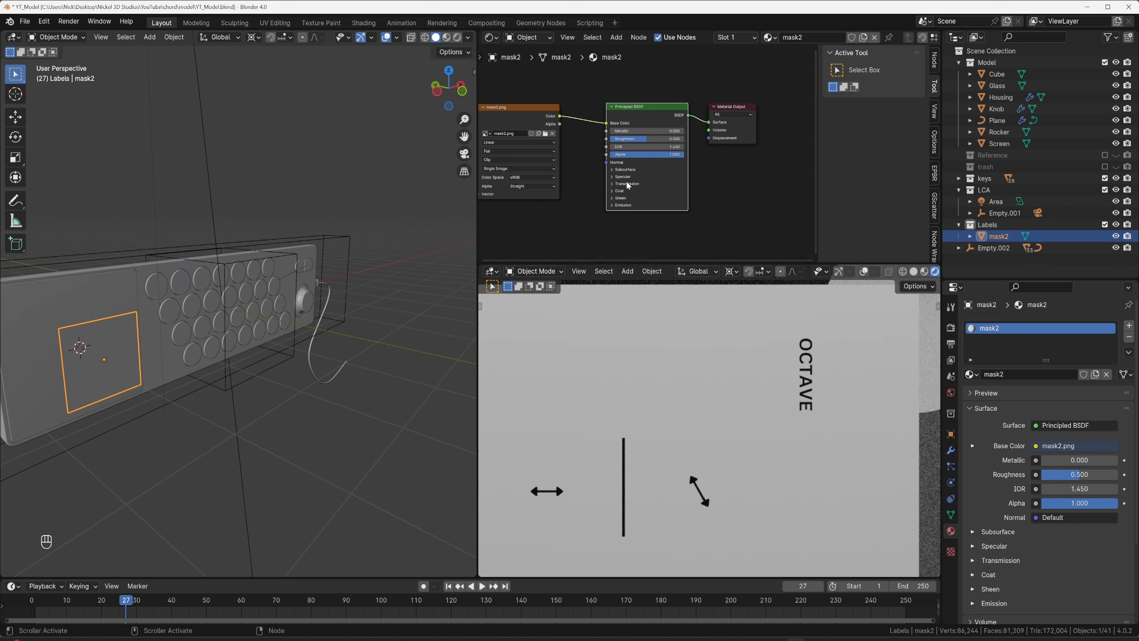
left_click_drag(560, 118, 583, 145)
type("invert")
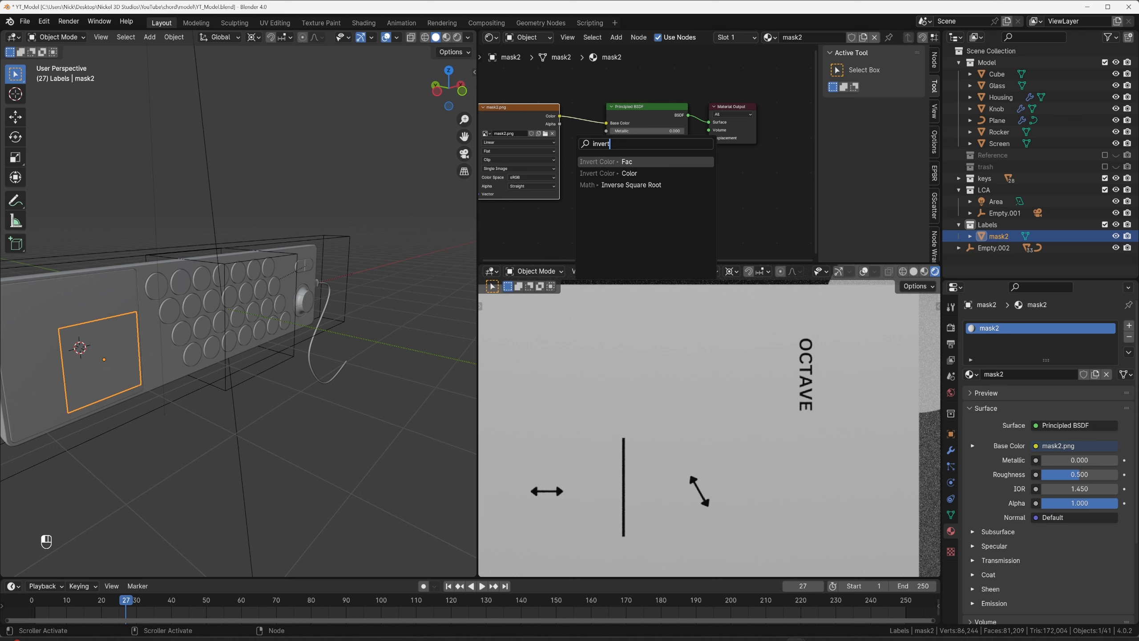
key("Escape")
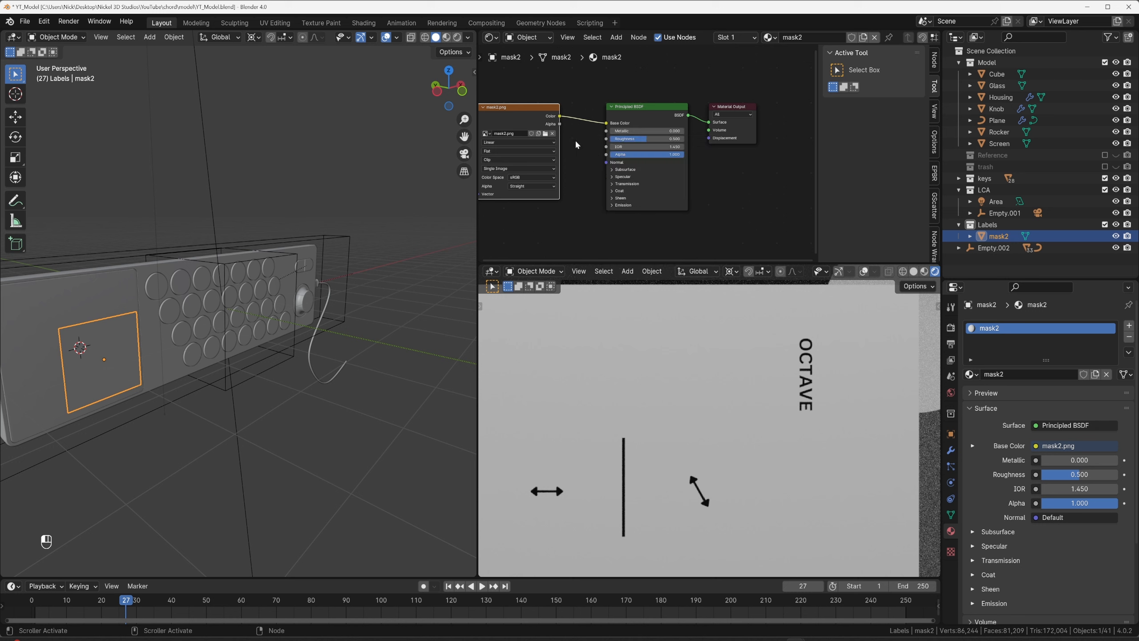
scroll(552, 135, "down", 3)
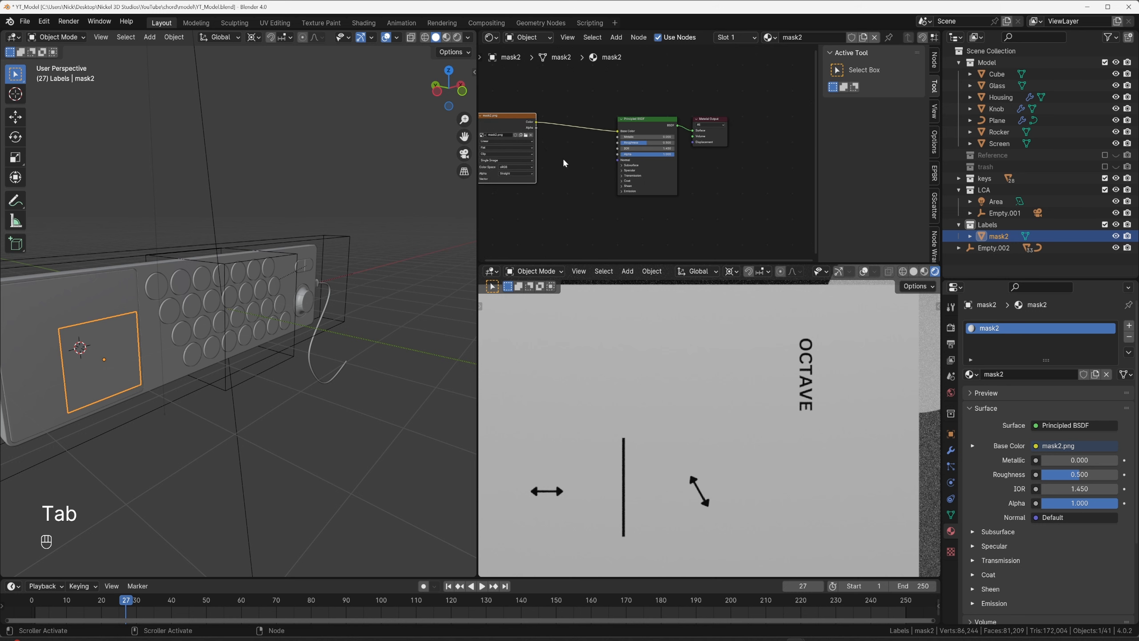
key("shift+a")
key("Escape")
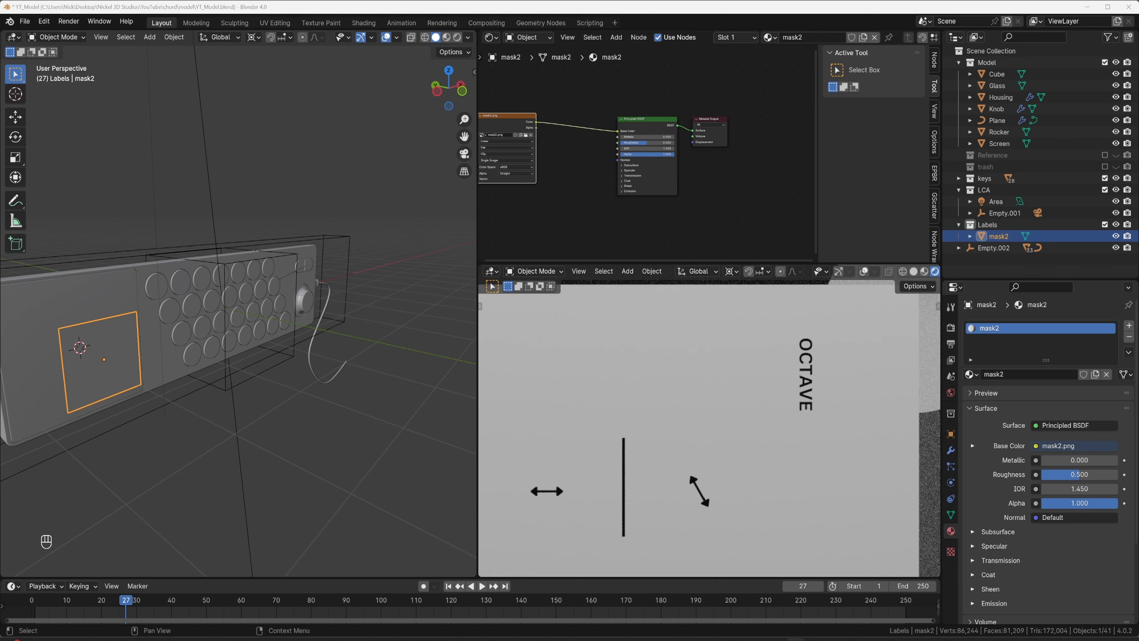
Add an Invert Color node between the mask2.png texture's Color output and the Principled BSDF's Alpha input.
key("shift+a")
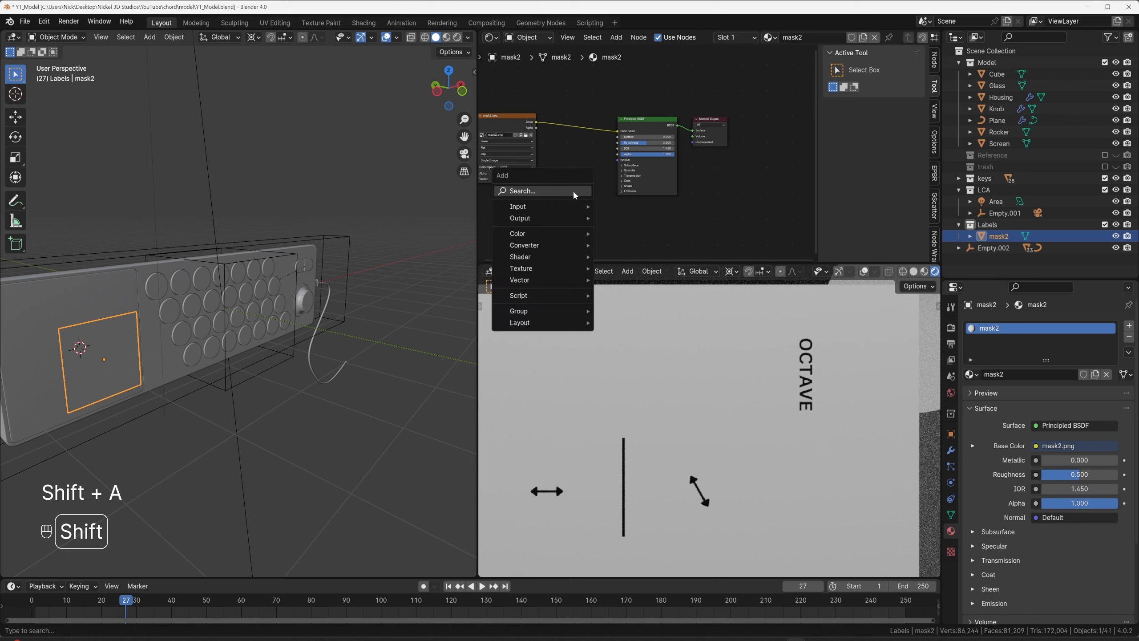
type("inver")
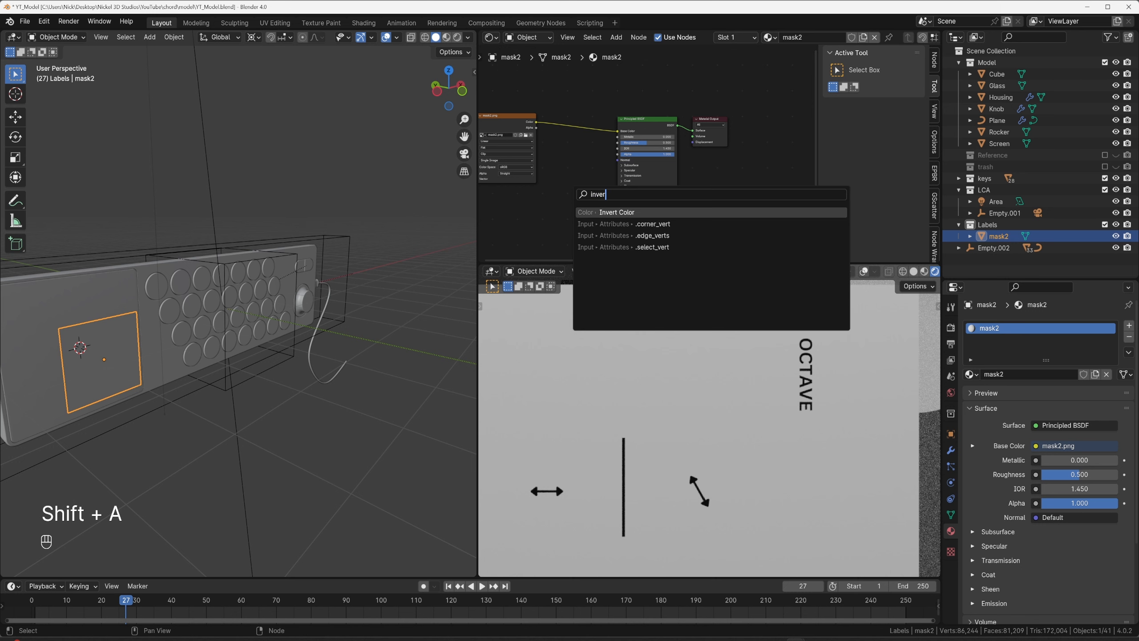
key("Return")
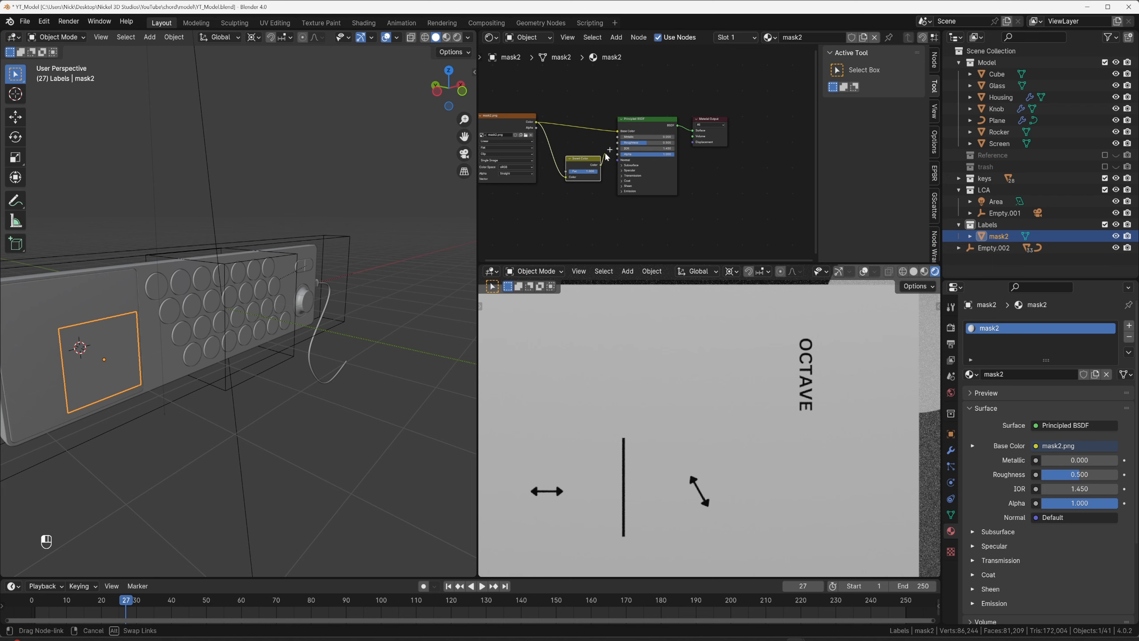
left_click_drag(619, 158, 619, 155)
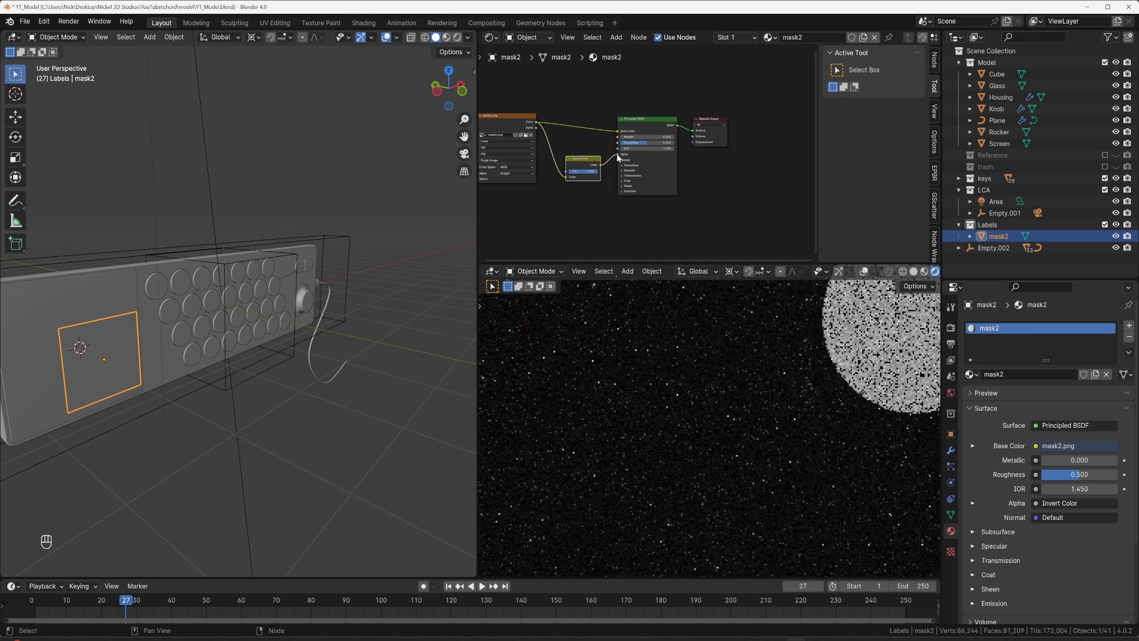
Shift the mask2 plane toward the keys by about 0.20 m in X, -0.26 m in Y and -0.08 m in Z.
scroll(656, 391, "up", 3)
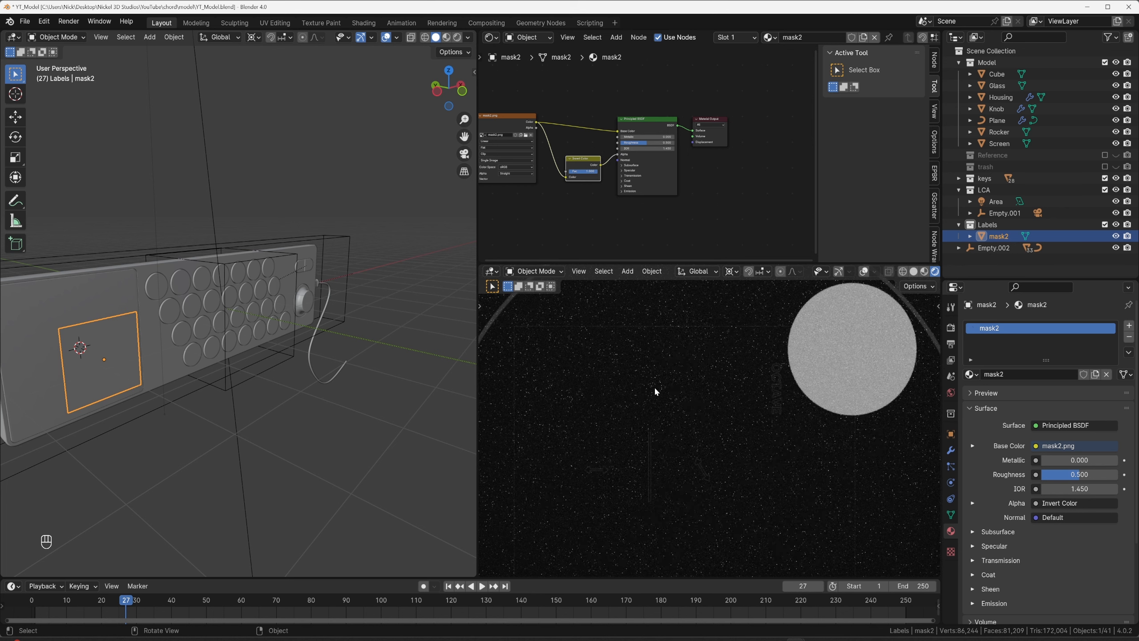
key("Home")
scroll(718, 383, "up", 8)
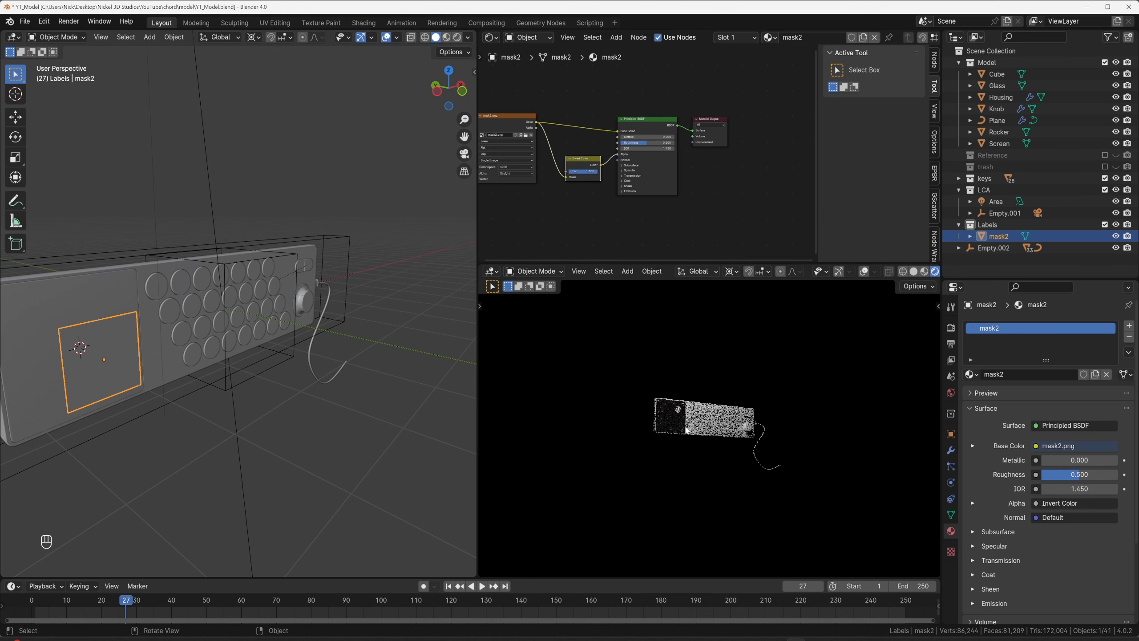
middle_click_drag(657, 411, 706, 417)
key("g")
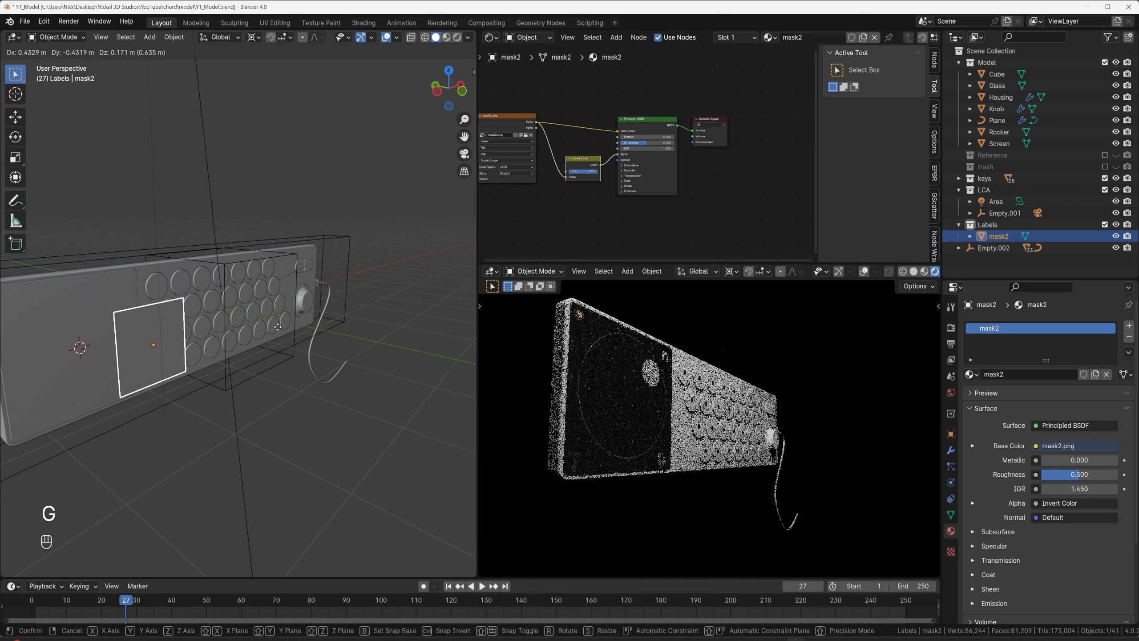
left_click(260, 348)
scroll(614, 358, "up", 6)
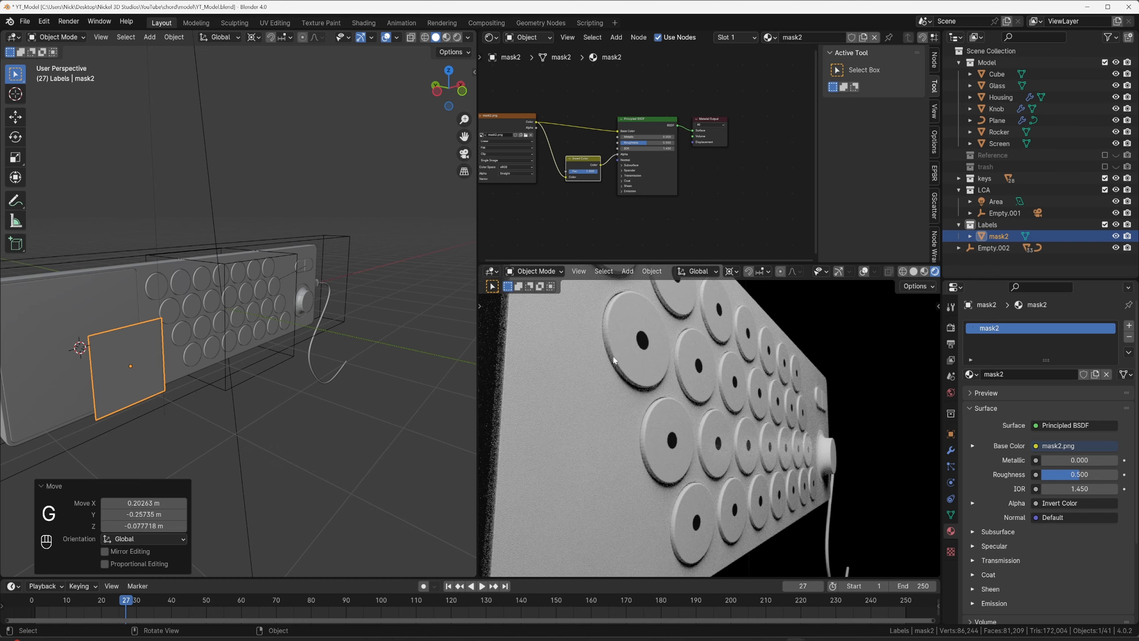
middle_click_drag(599, 342, 622, 367)
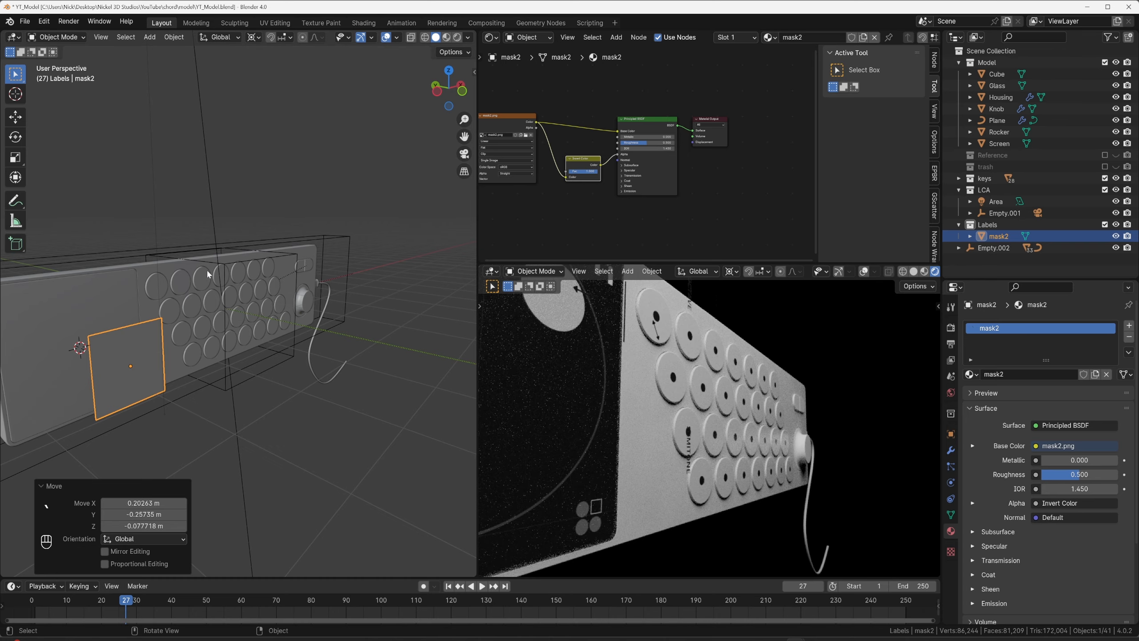
In front view, move the mask2 plane about 5.75 m along X and 0.22 m along Z, near the knob, and check the camera render.
key("KP_1")
key("g")
left_click(534, 327)
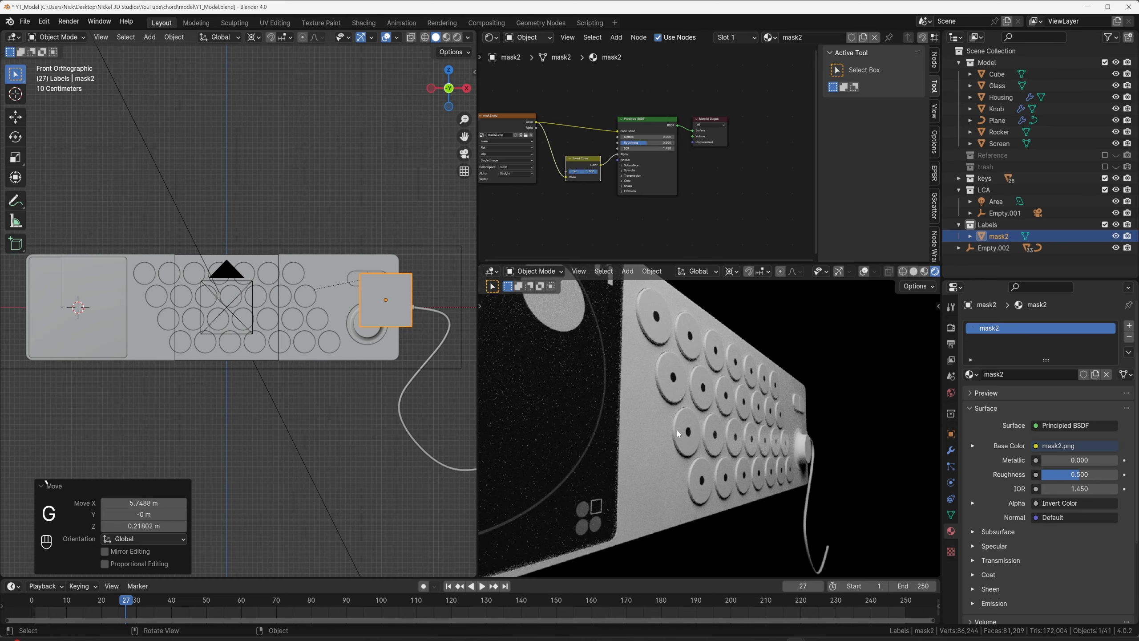
key("KP_0")
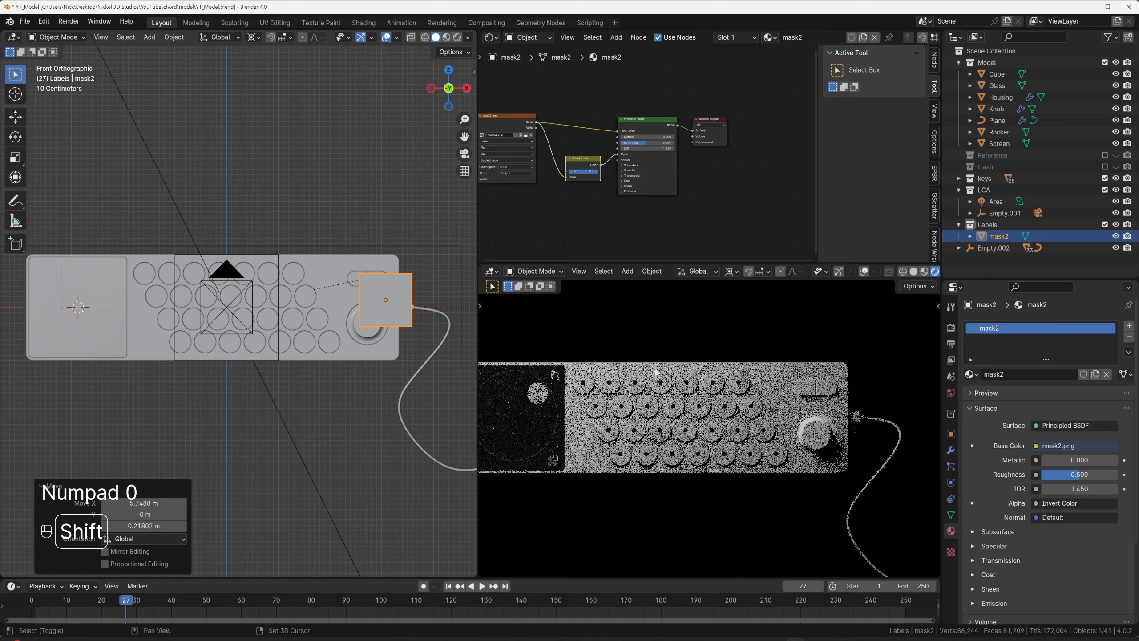
scroll(812, 399, "up", 3)
scroll(363, 307, "up", 2)
Move the mask2 plane about 0.87 m along Y, back toward the housing's front face.
middle_click_drag(406, 311, 322, 333)
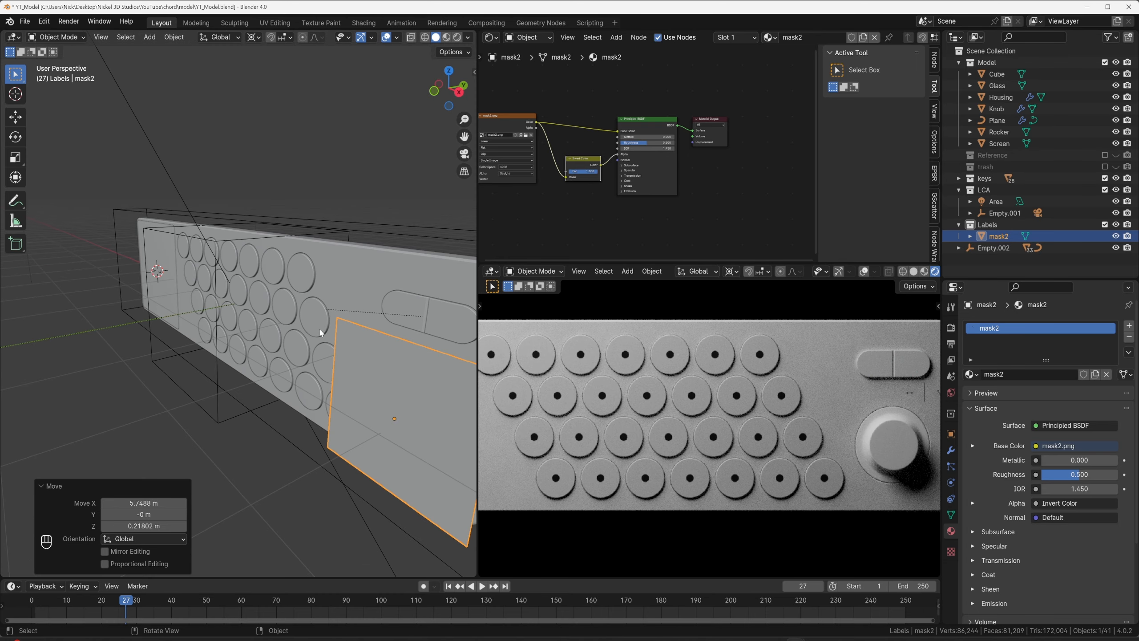
middle_click_drag(378, 378, 175, 342, "shift")
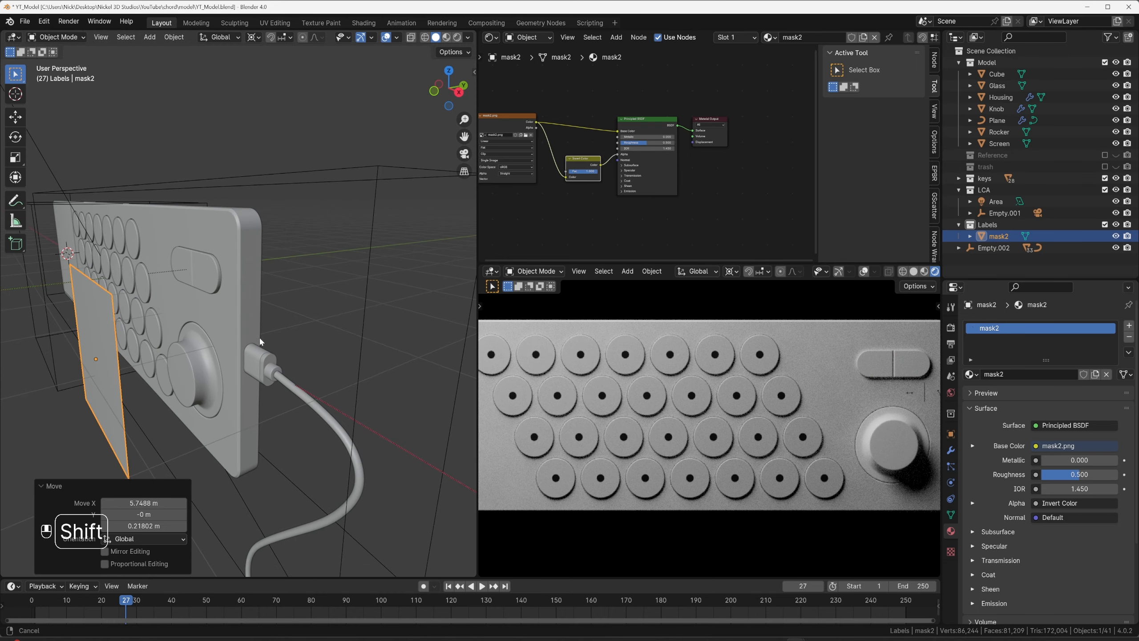
key("g")
key("y")
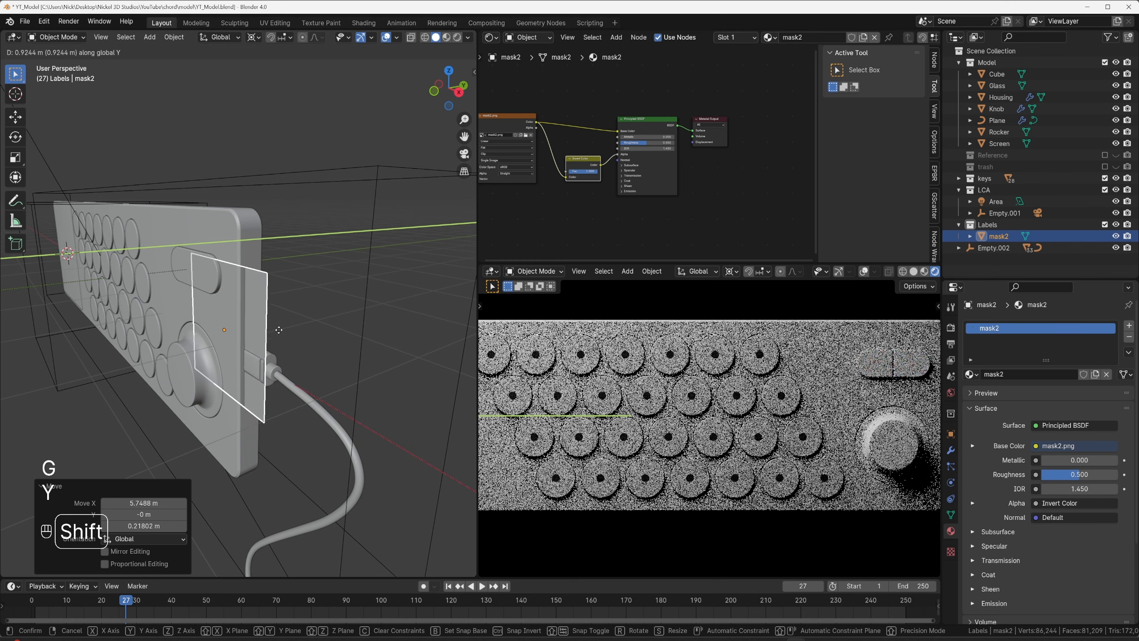
left_click(255, 335)
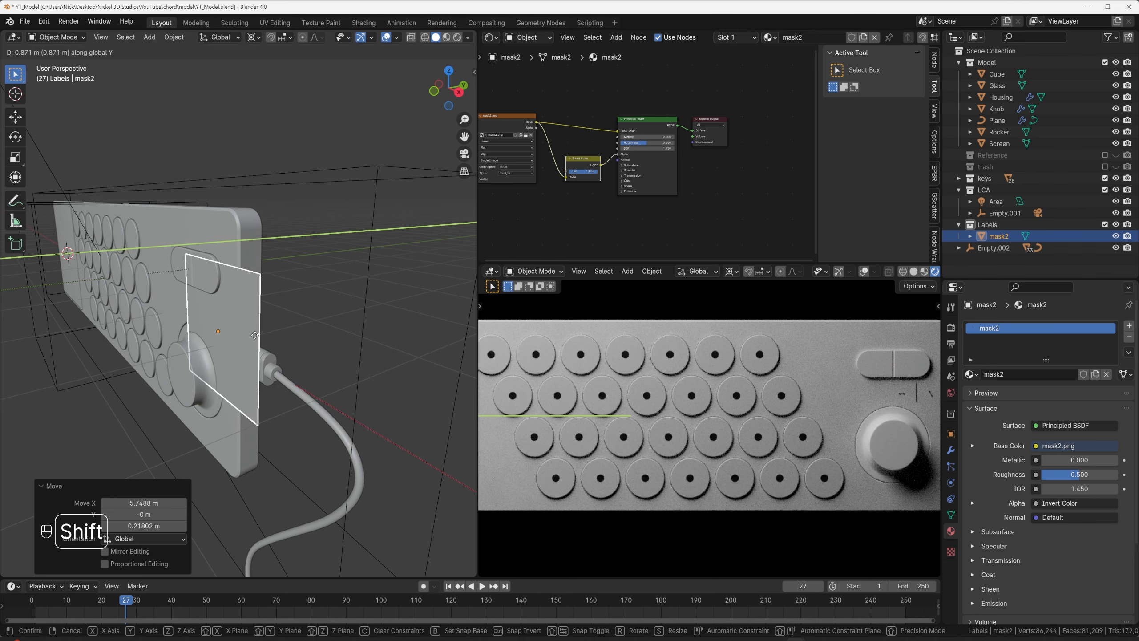
In front view, move the mask2 plane about -0.25 m along X to line its labels up with the rocker and knob.
key("grave")
left_click(220, 279)
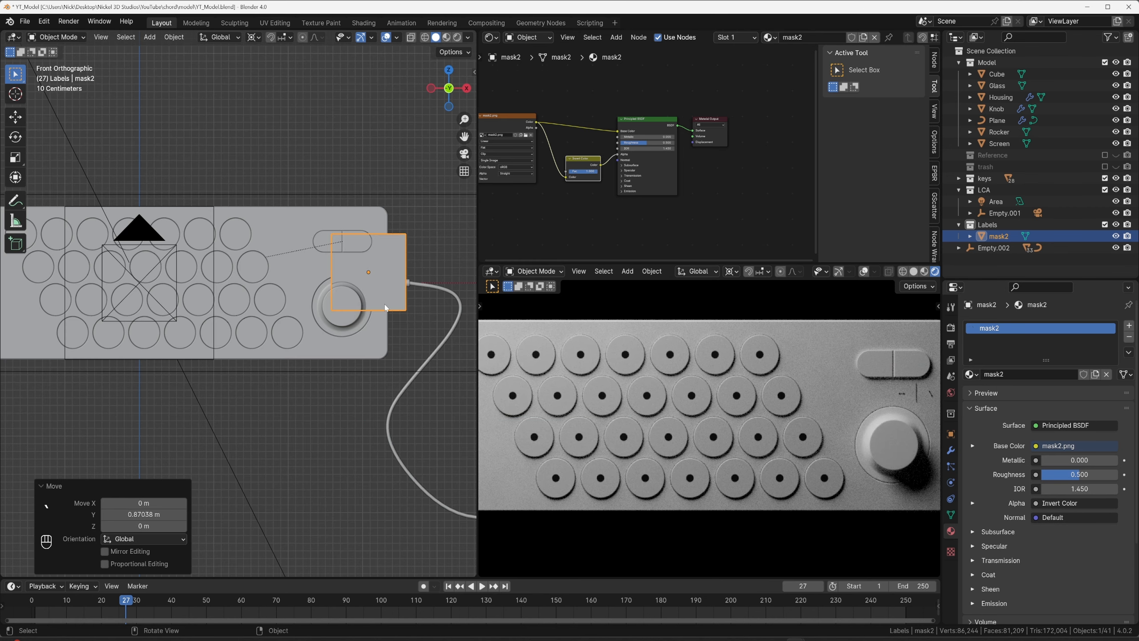
key("g")
key("x")
key("shift")
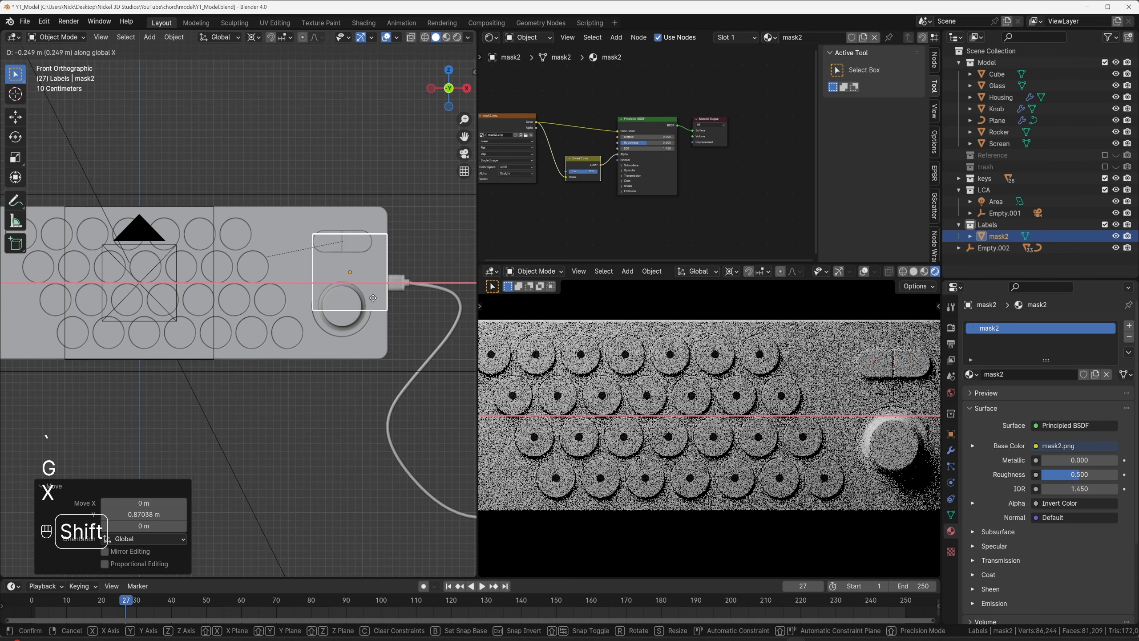
left_click(374, 302)
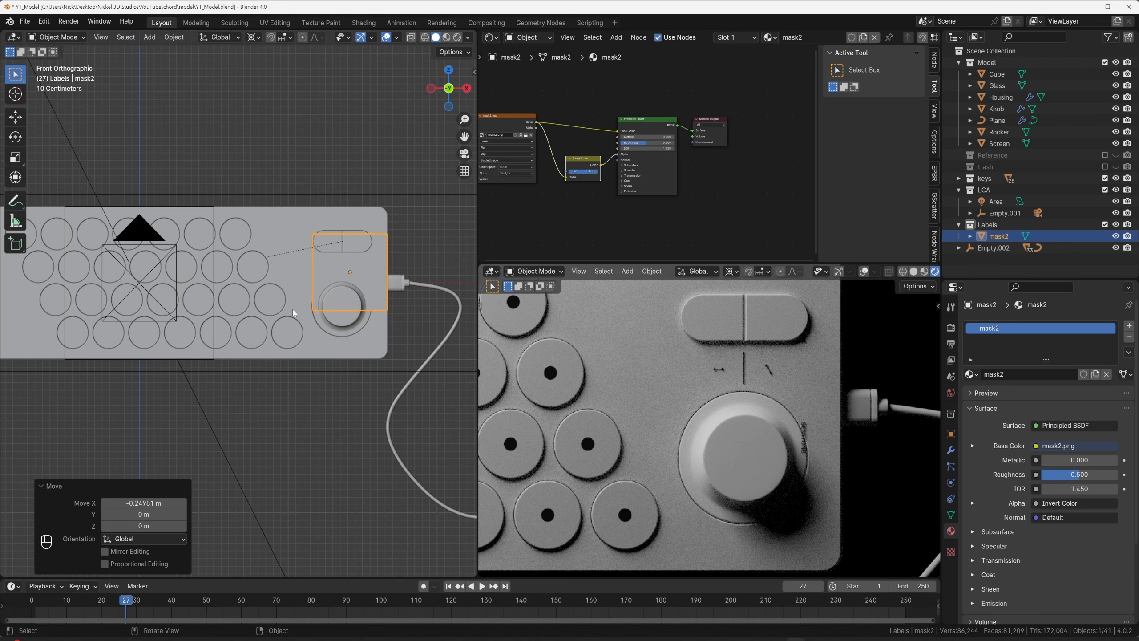
Set the transform pivot to Individual Origins and scale the mask2 plane up by about 1.35.
key("s")
key("Escape")
key("period")
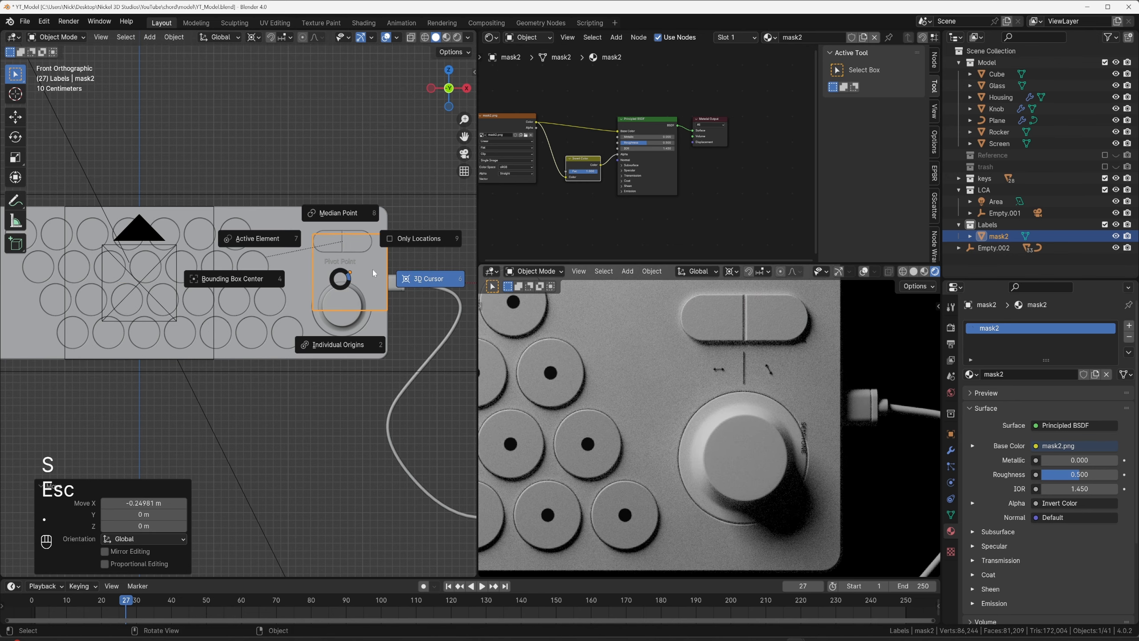
left_click(350, 339)
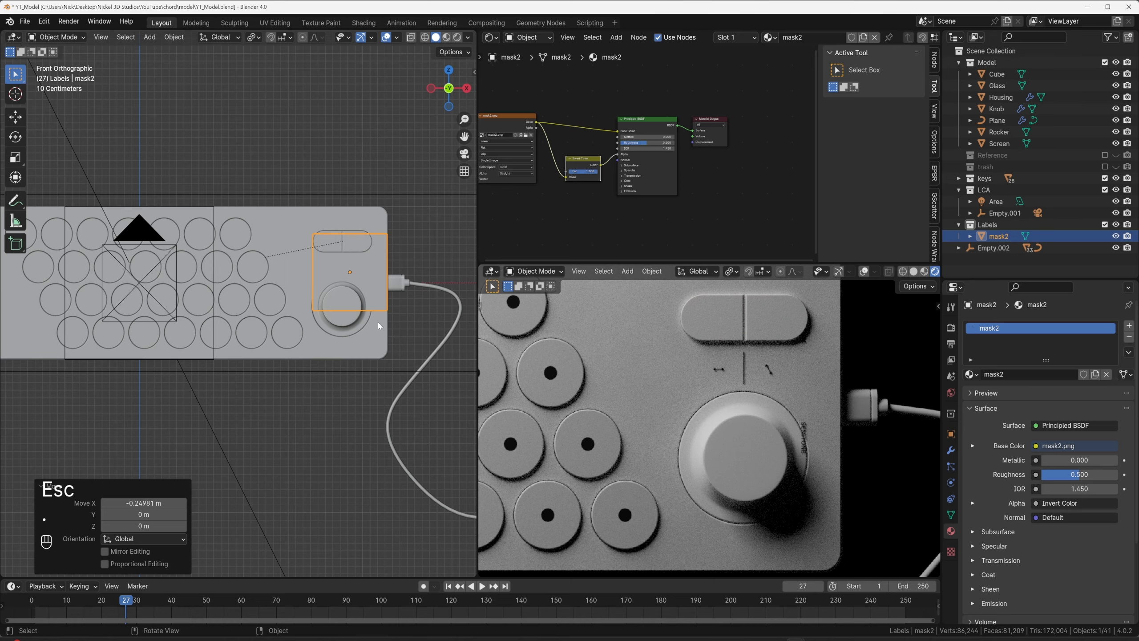
key("s")
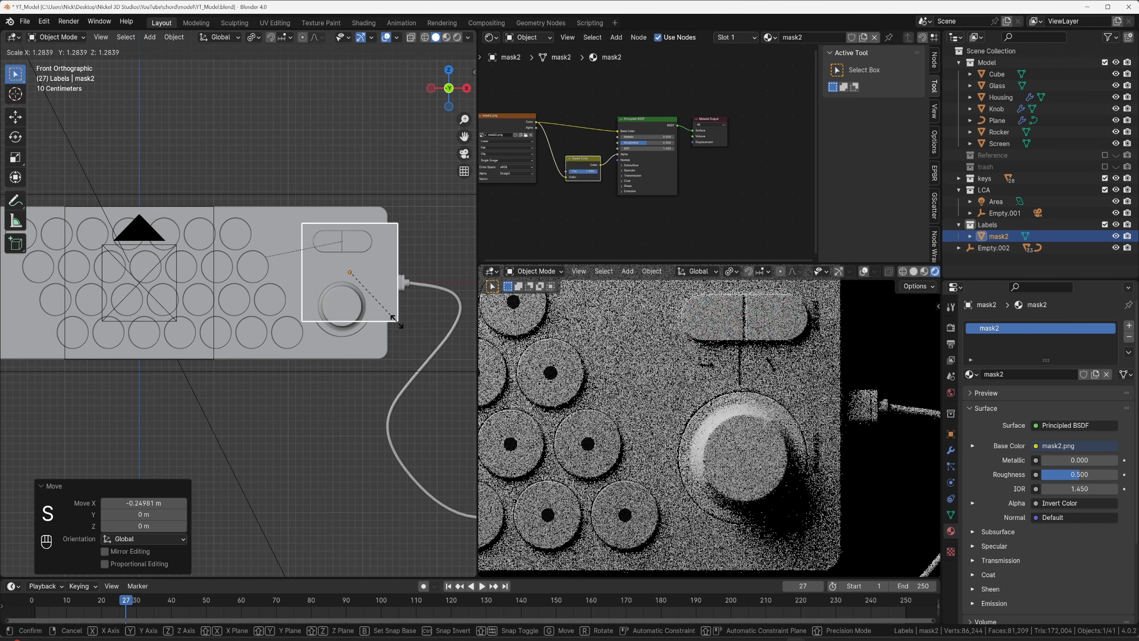
left_click(400, 319)
In front view, move the mask2 plane about 0.04 m along X and -0.03 m along Z over the rocker and knob.
key("g")
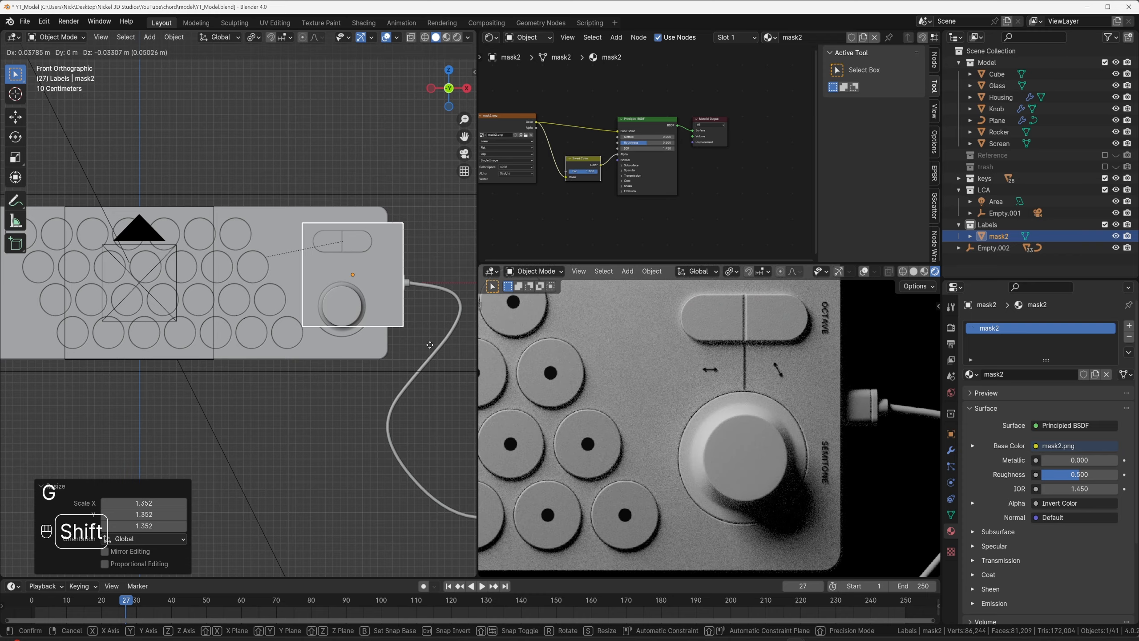
left_click(430, 344)
scroll(659, 365, "up", 8)
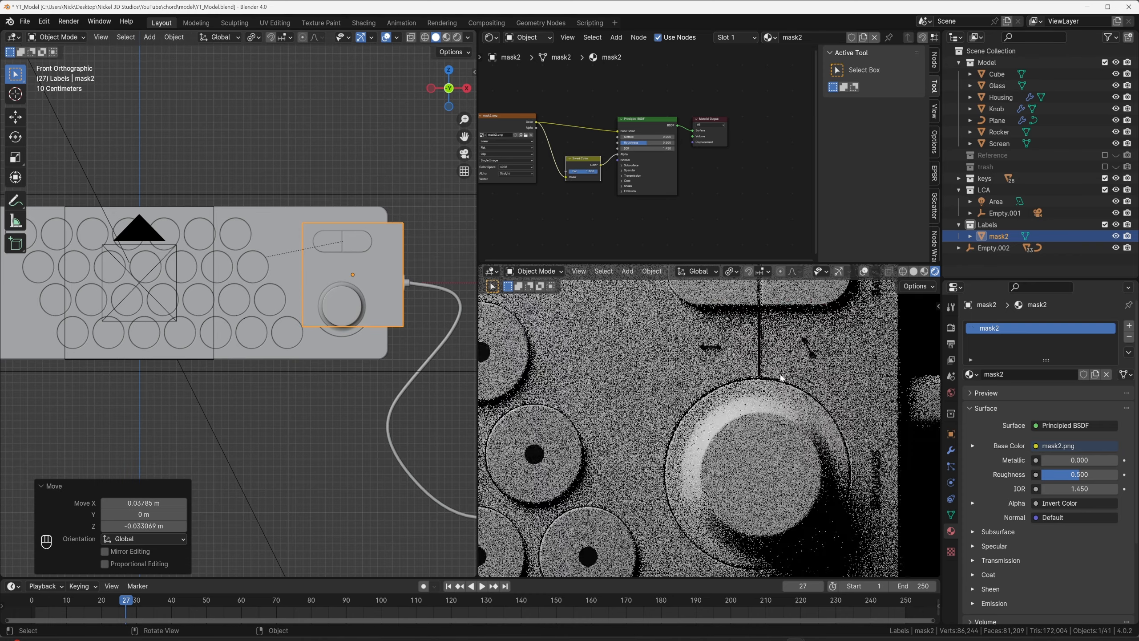
Nudge the mask2 plane about 0.004 m along Y, closer to the housing's front face, and check the labels in the render.
middle_click_drag(341, 270, 265, 318)
key("g")
key("y")
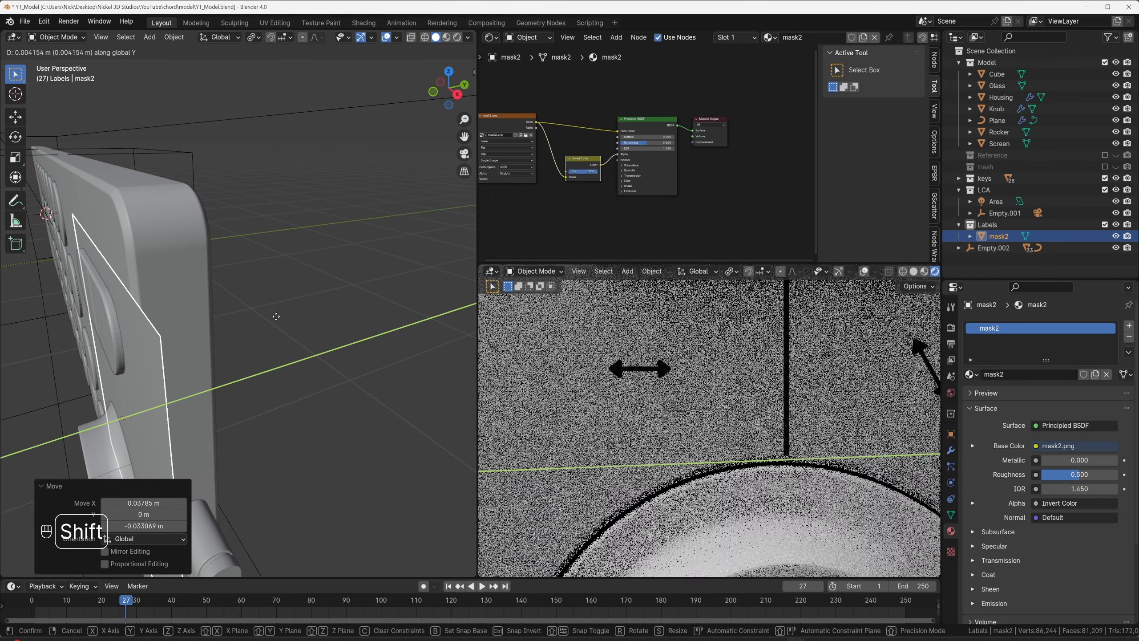
left_click(276, 316)
scroll(849, 402, "down", 3)
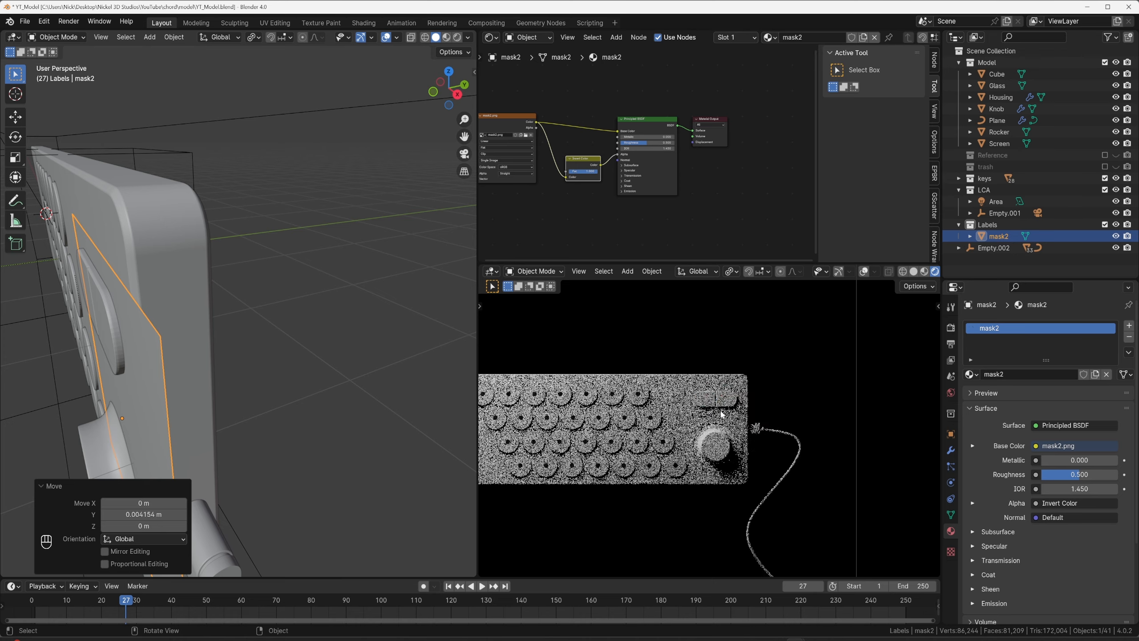
middle_click_drag(641, 406, 721, 383, "shift")
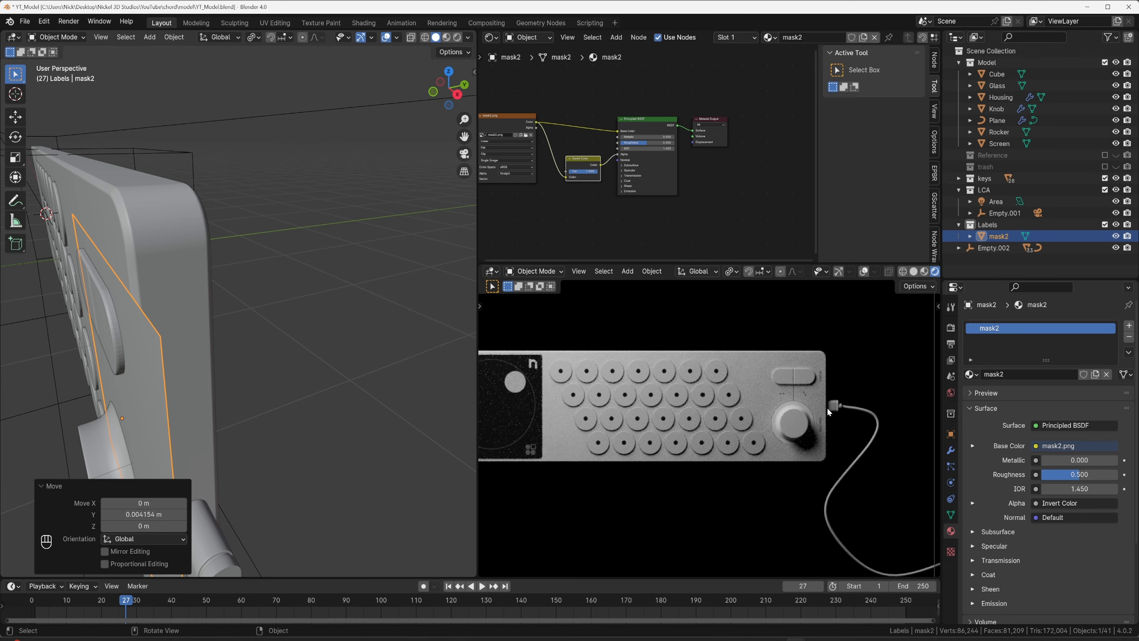
scroll(826, 406, "up", 1)
In front view, scale the mask2 plane down slightly to about 0.976.
key("grave")
left_click(263, 254)
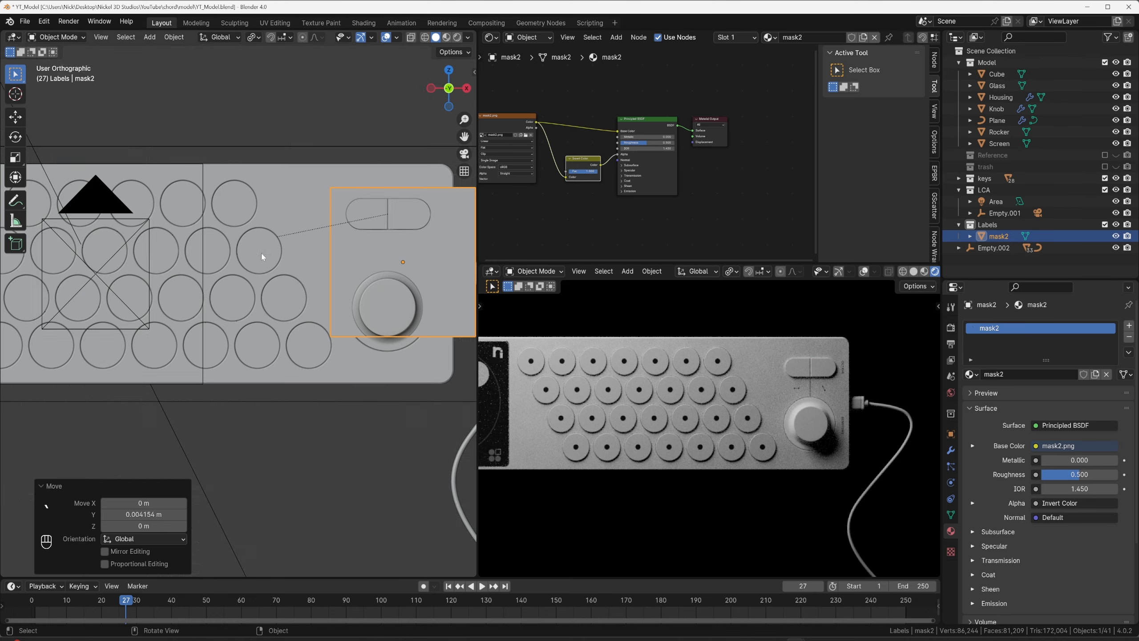
key("s")
left_click(418, 274, "shift")
Fine-tune the mask2 plane by about -0.002 m along X and 0.002 m along Z to align its divider line with the rocker split.
middle_click_drag(763, 353, 714, 449, "shift")
scroll(789, 361, "up", 4)
scroll(730, 355, "up", 5)
key("g")
key("x")
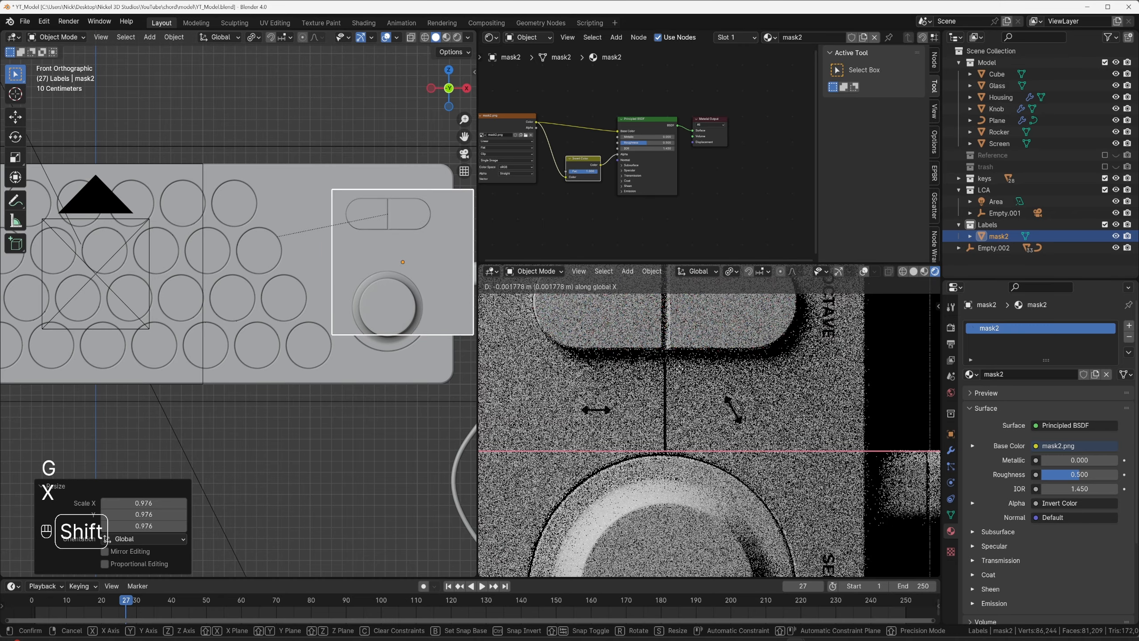
left_click(680, 368)
key("g")
key("y")
key("shift")
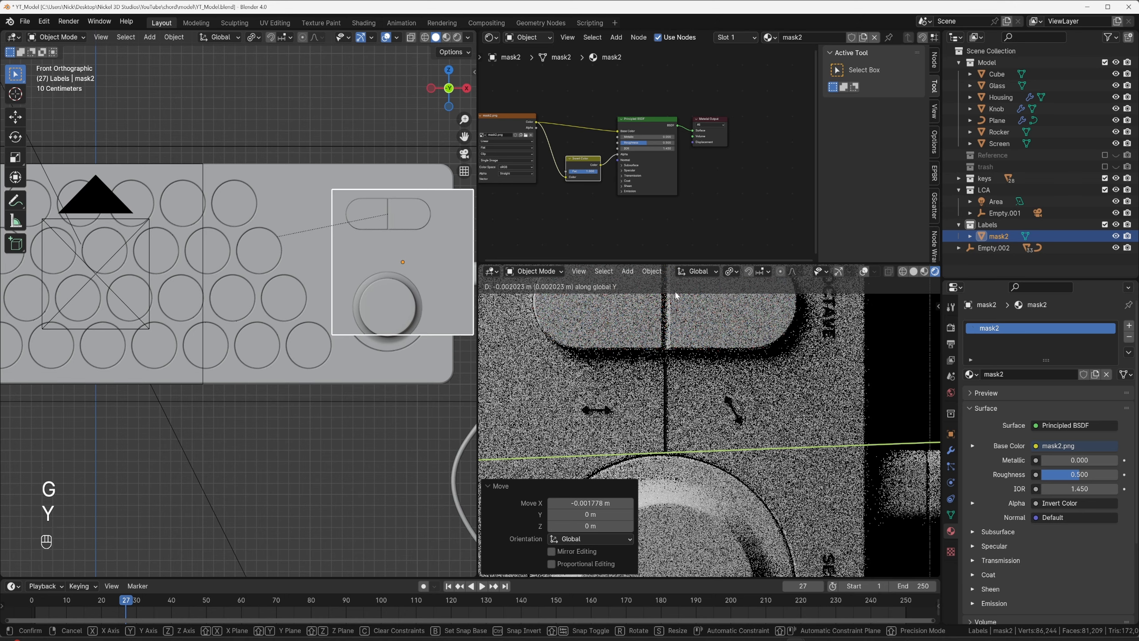
key("Escape")
key("g")
key("z")
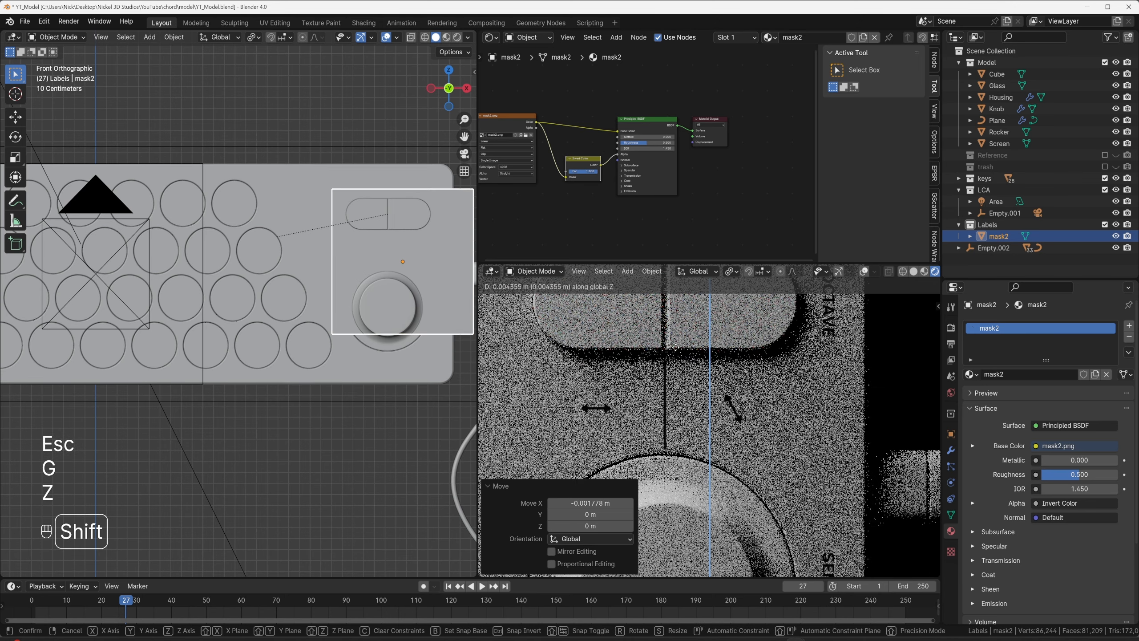
left_click(678, 356)
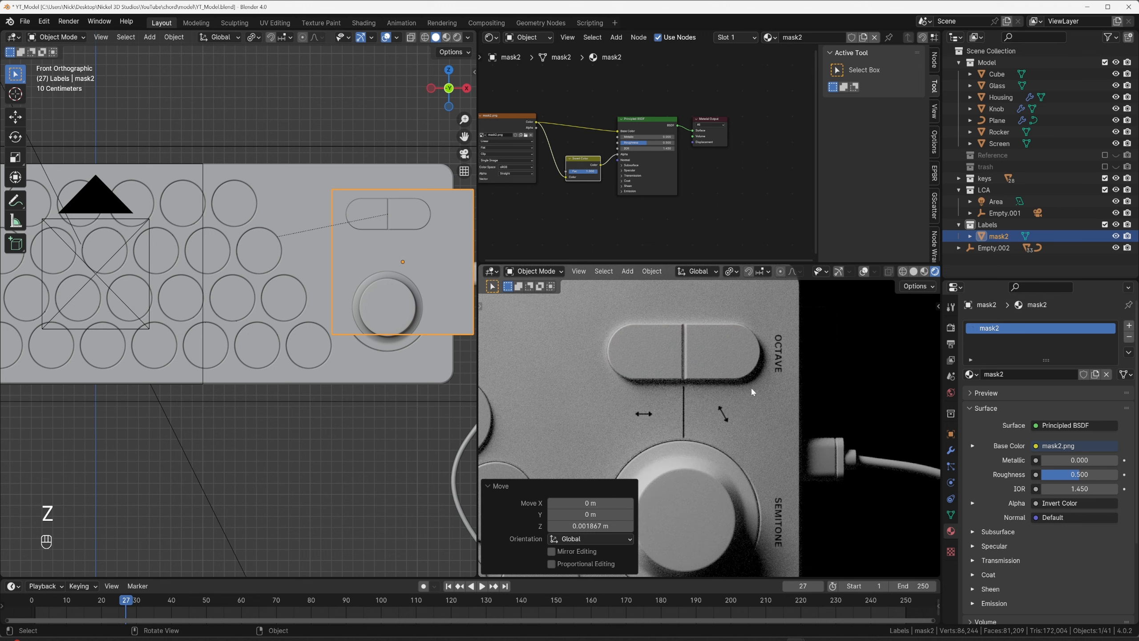
scroll(772, 383, "down", 2)
scroll(441, 296, "down", 1)
With Correct Face Attributes enabled, move mask2's inner edge along X past the knob, leaving only the OCTAVE and SEMITONE labels, and check the render.
middle_click_drag(441, 296, 316, 316, "shift")
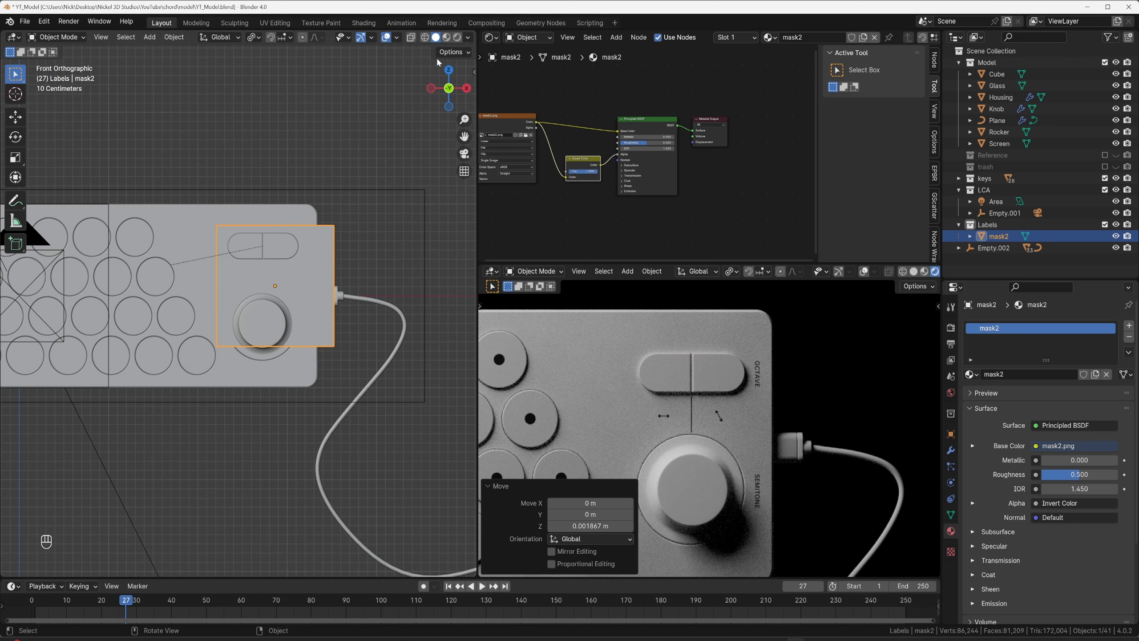
key("Tab")
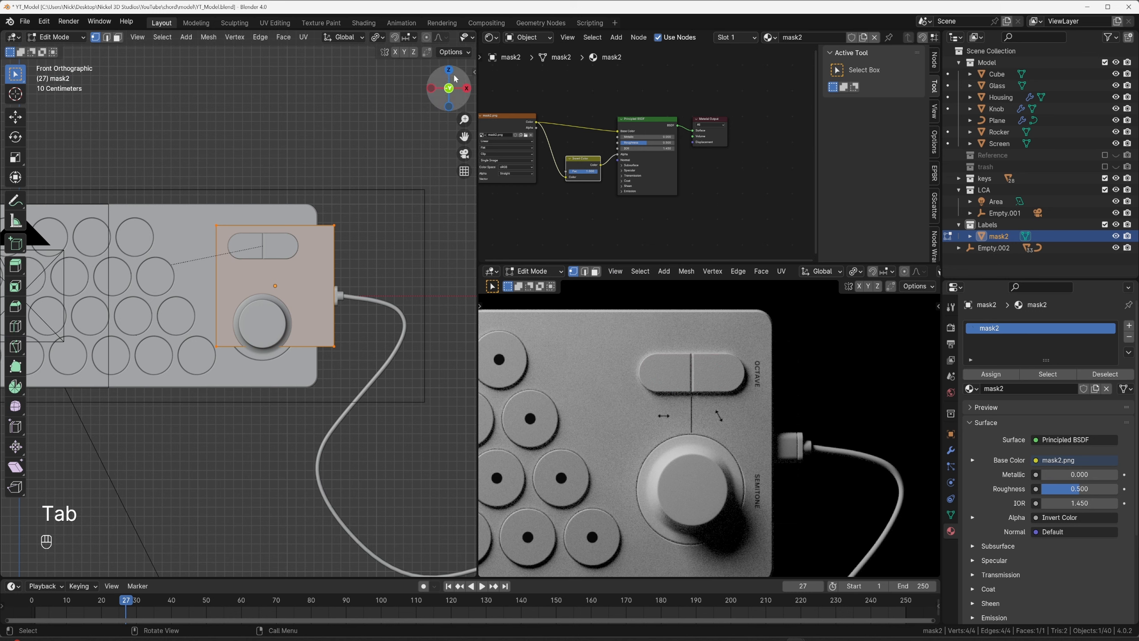
left_click(464, 53)
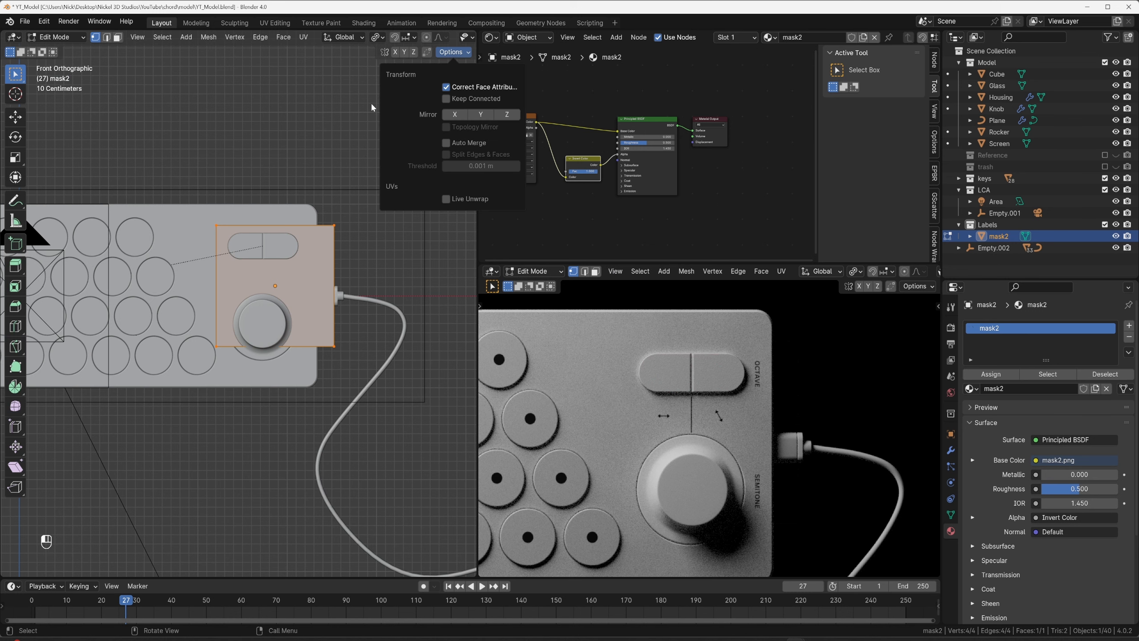
left_click_drag(176, 169, 232, 364)
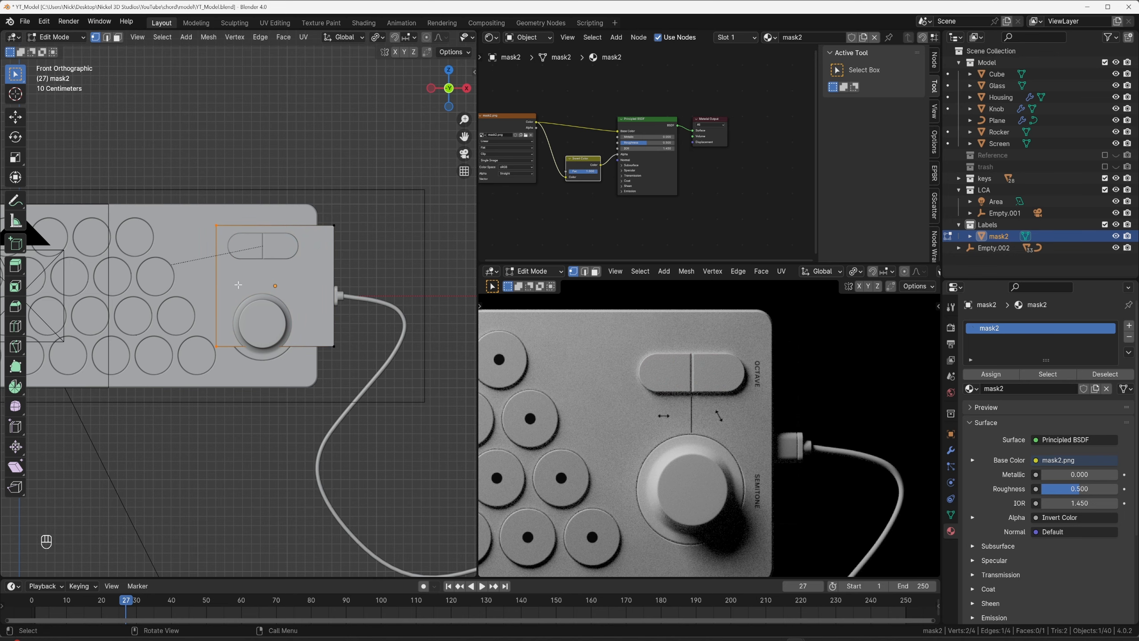
key("g")
key("x")
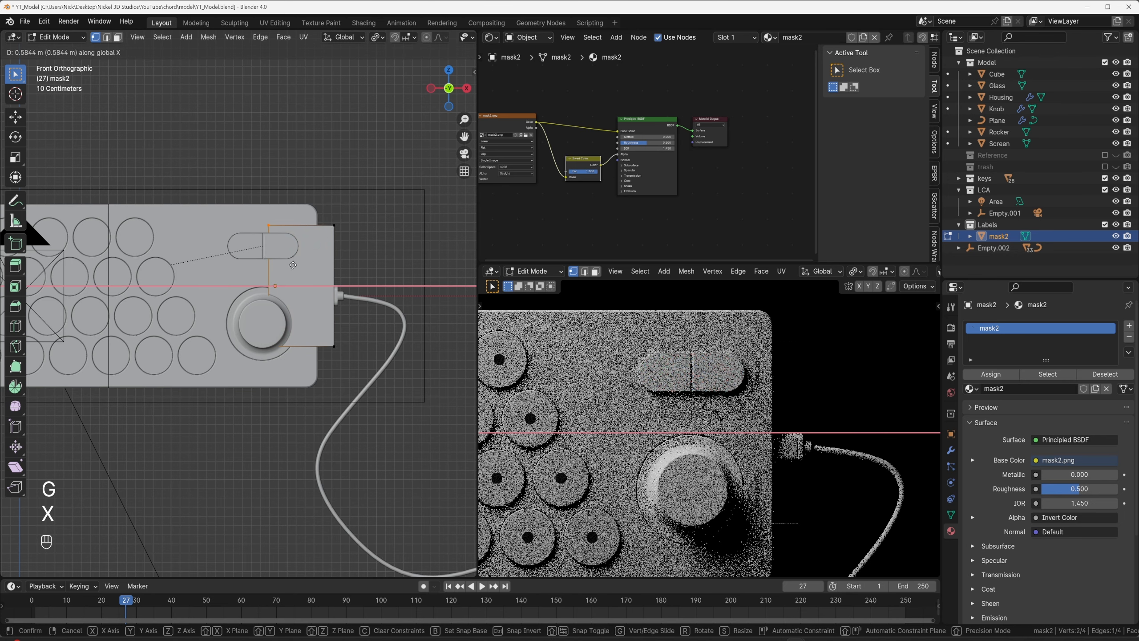
left_click(323, 264)
key("Tab")
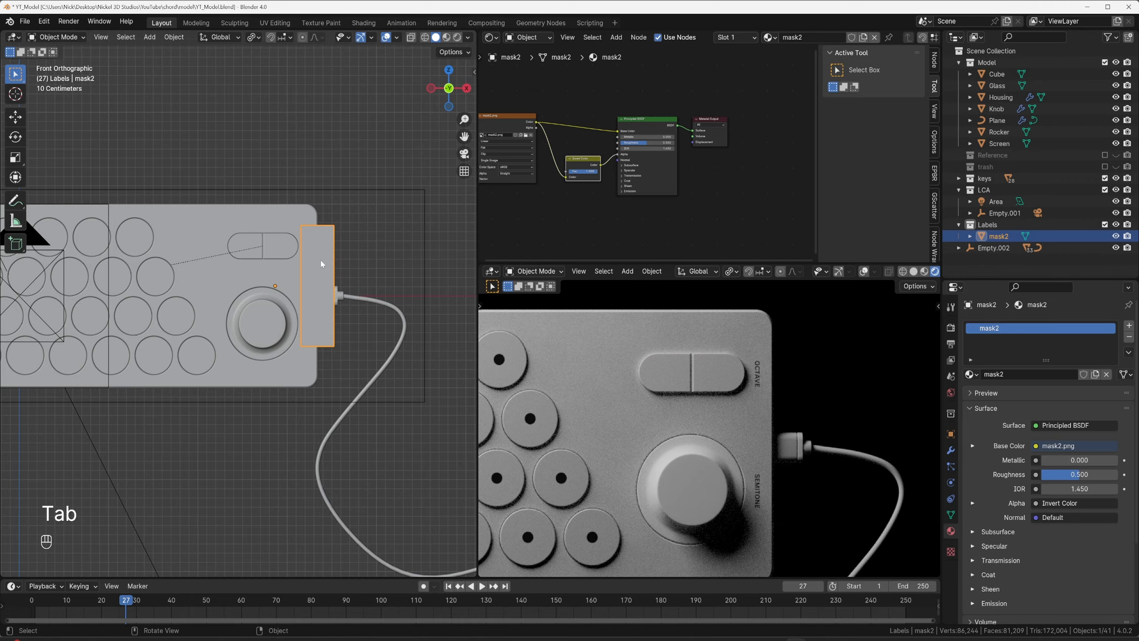
scroll(399, 265, "up", 2)
scroll(781, 394, "up", 2)
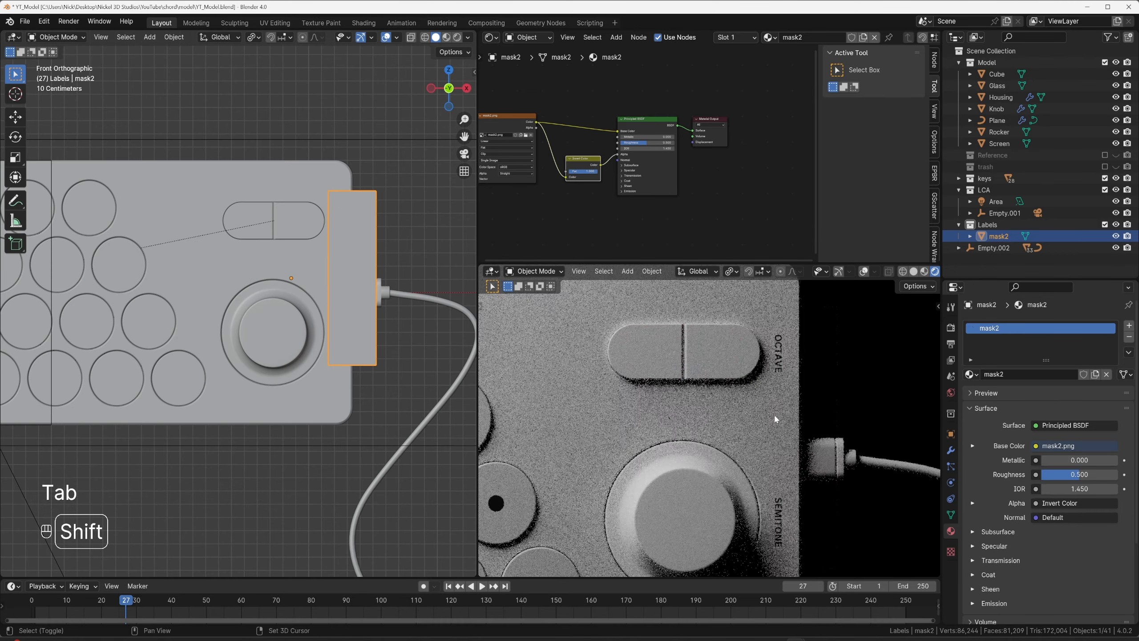
middle_click_drag(773, 414, 750, 385, "shift")
key("KP_0")
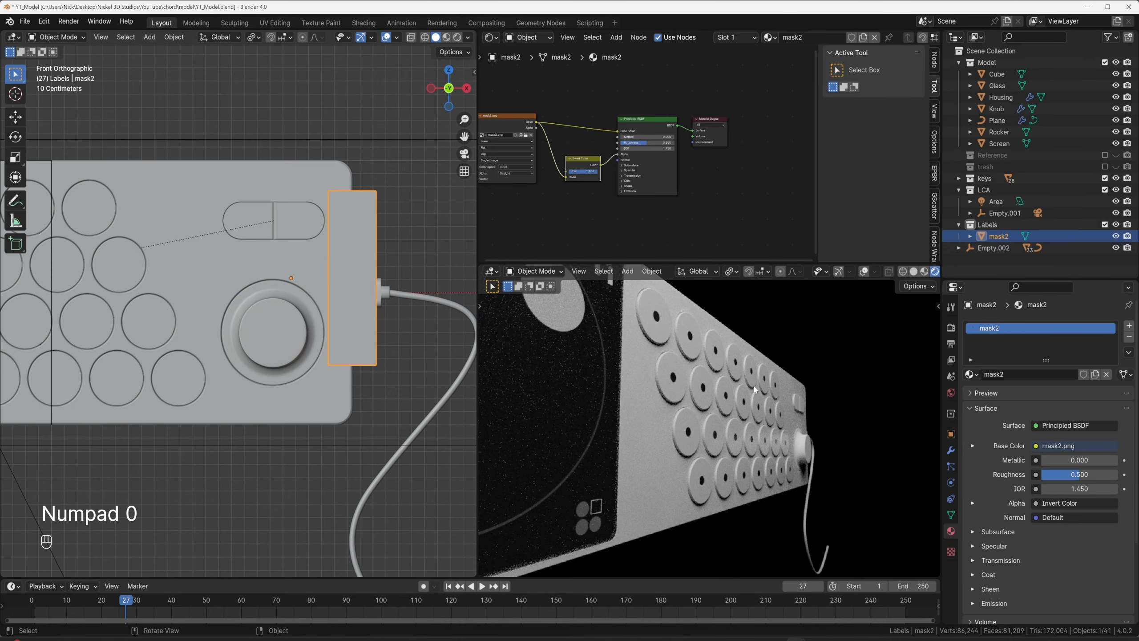
key("KP_0")
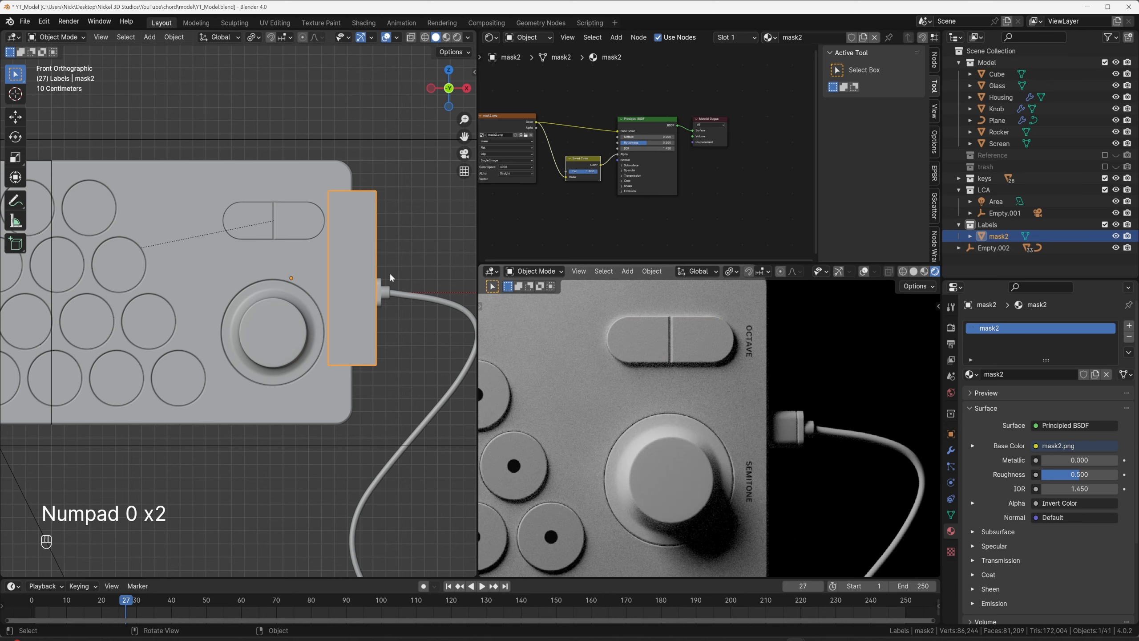
key("g")
left_click(387, 274)
key("s")
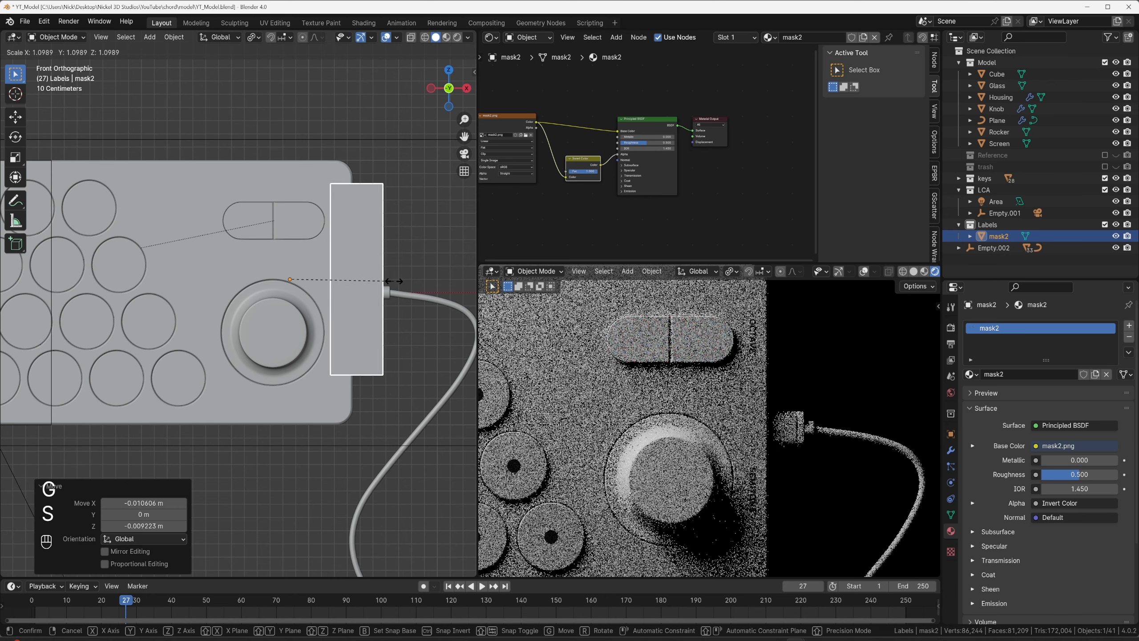
left_click(361, 291)
key("g")
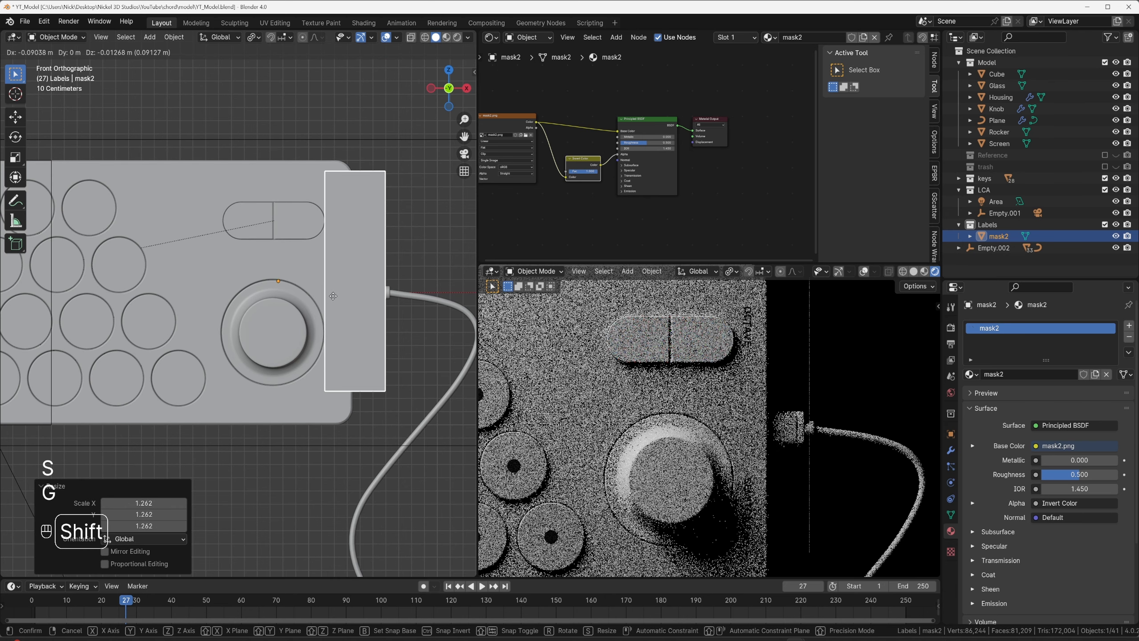
key("Escape")
key("ctrl+z")
key("ctrl+z")
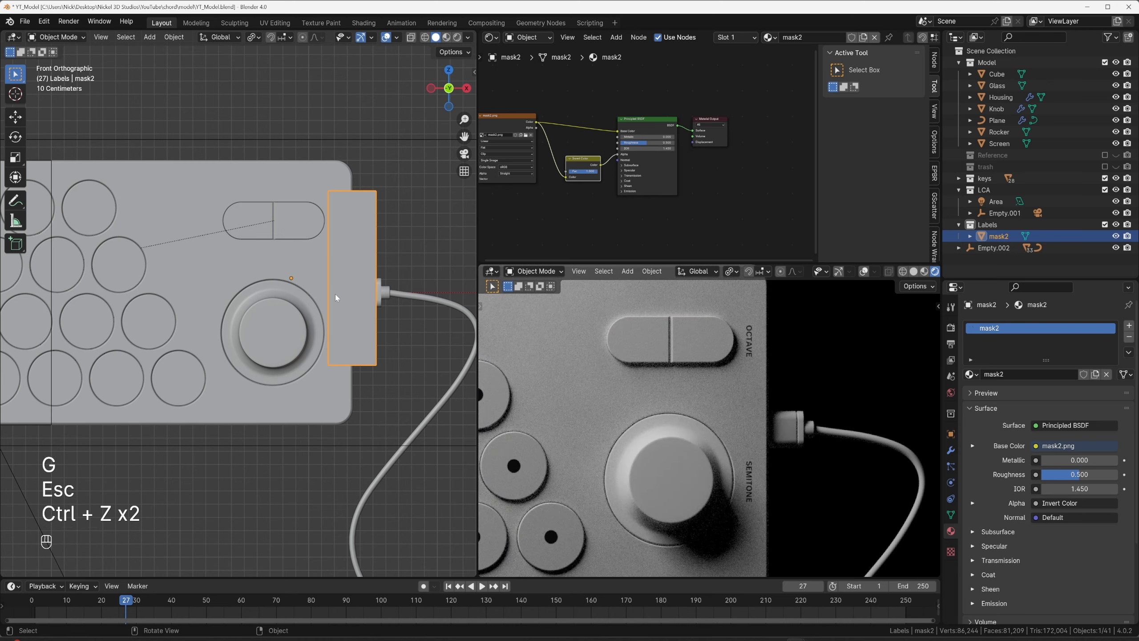
Duplicate the trimmed mask2 plane and shift the copy along negative X toward the knob.
key("shift+d")
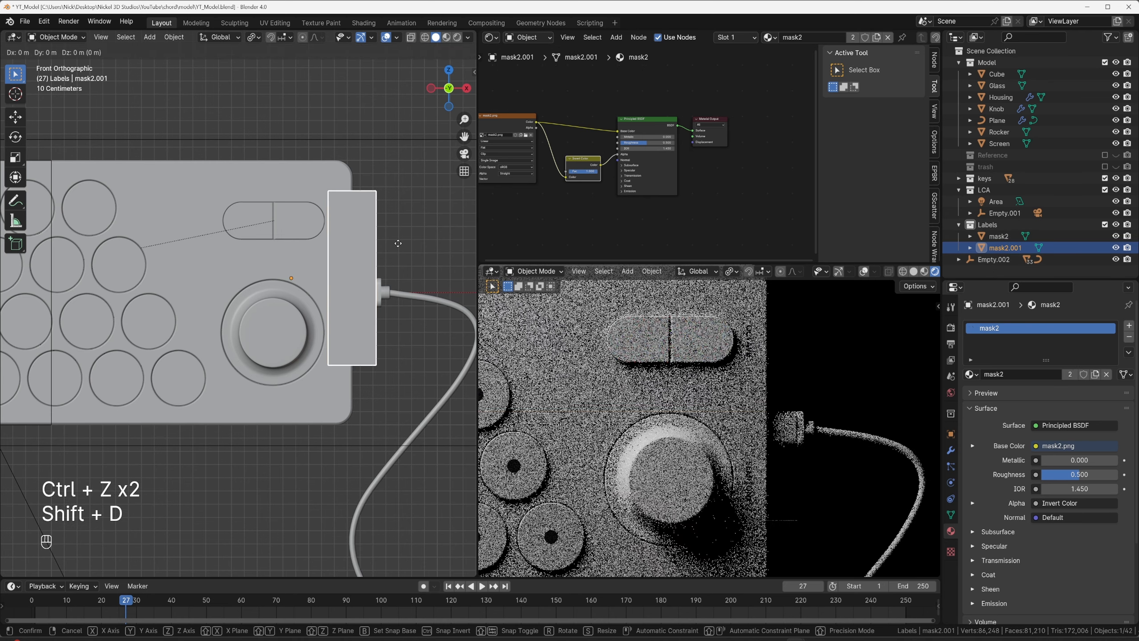
key("x")
left_click(362, 244)
Move the copy's inner edge along X toward the keys and its outer edge about -0.37 m, keeping only the divider line and arrows.
key("Tab")
left_click_drag(277, 158, 282, 242)
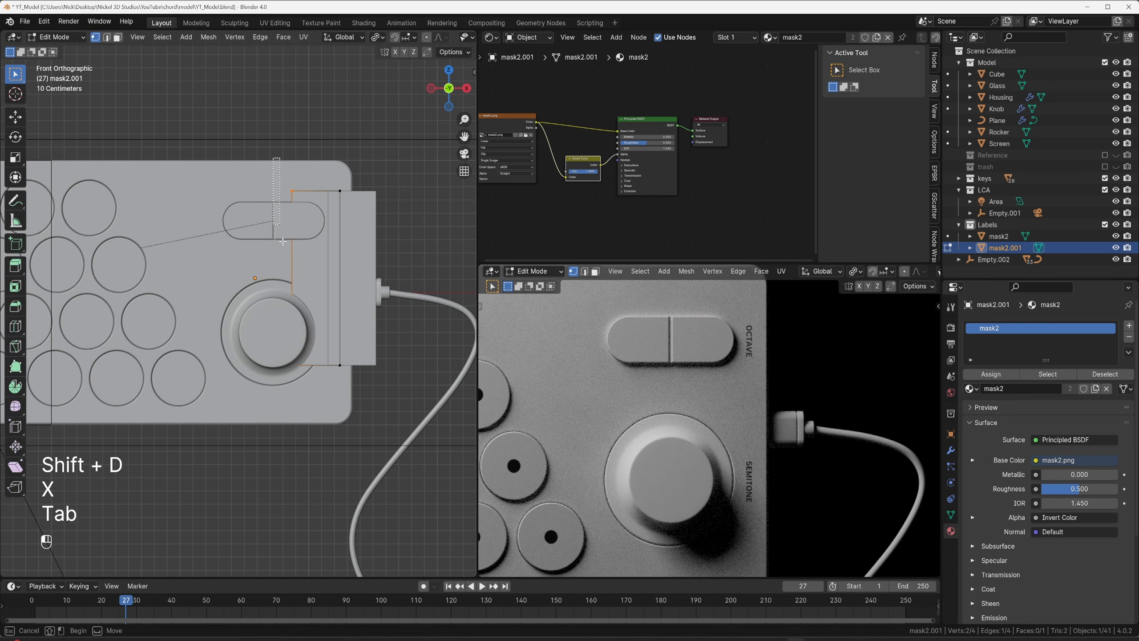
left_click_drag(320, 389, 320, 389)
key("g")
key("x")
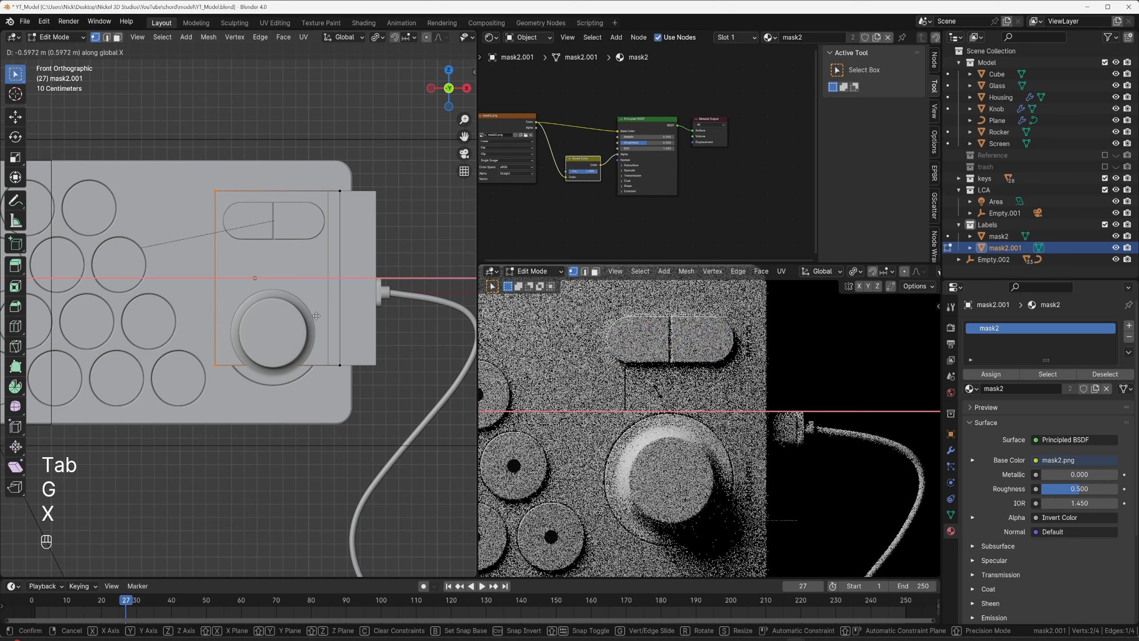
right_click(303, 315)
key("g")
key("x")
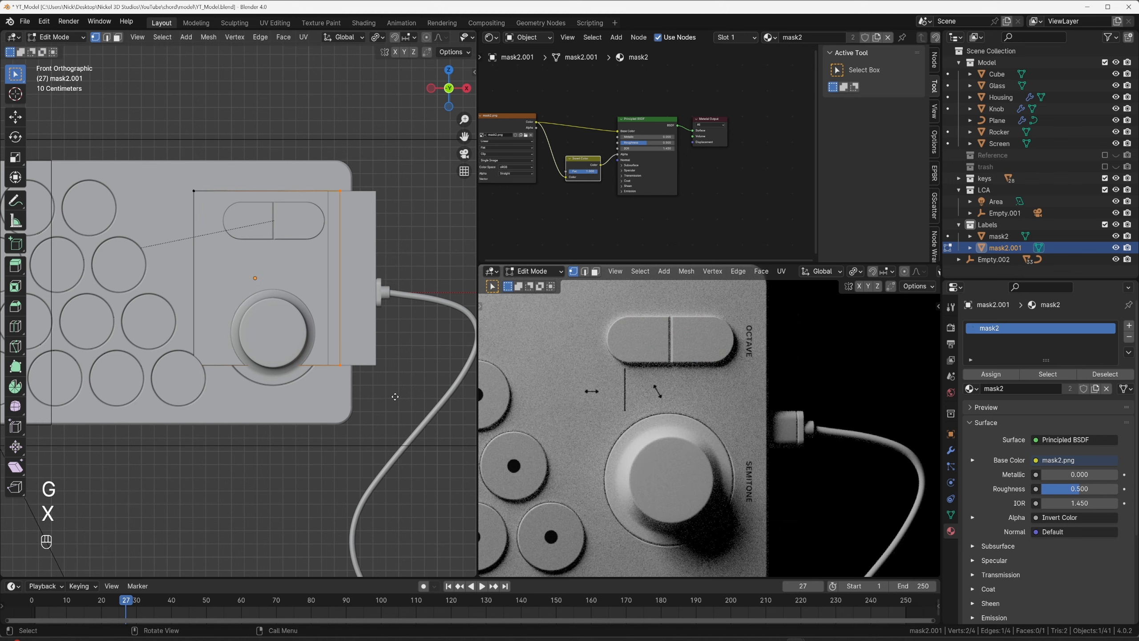
left_click(347, 388)
scroll(313, 266, "up", 2)
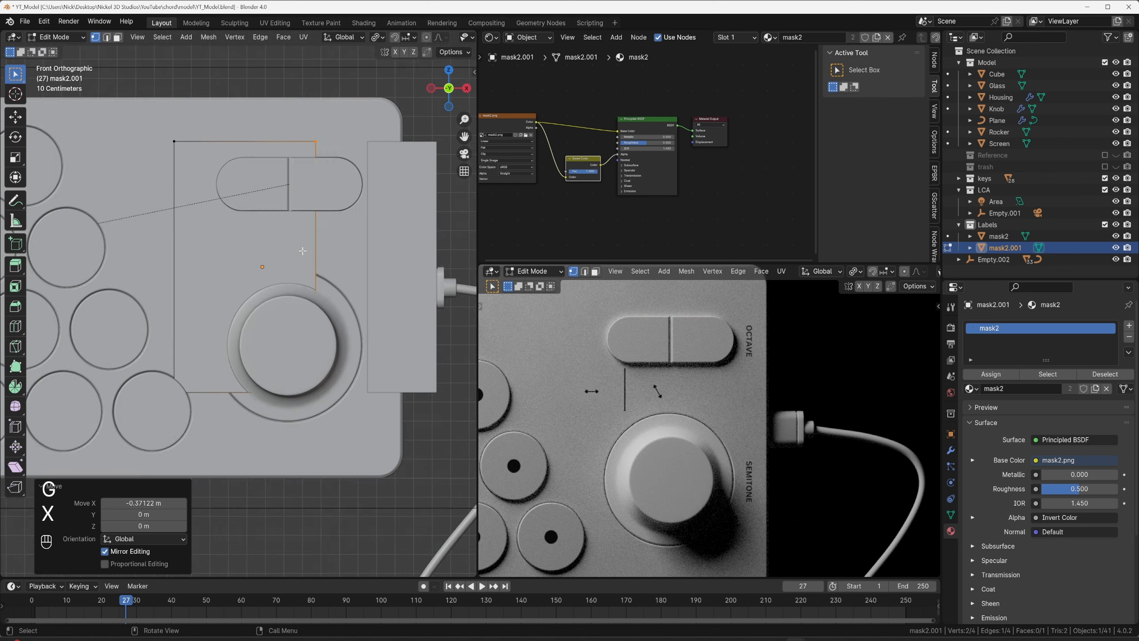
key("Tab")
Move the divider-and-arrows plane about 0.28 m along X to centre it between rocker and knob, and check the render.
scroll(303, 251, "up", 2)
key("g")
key("x")
key("shift")
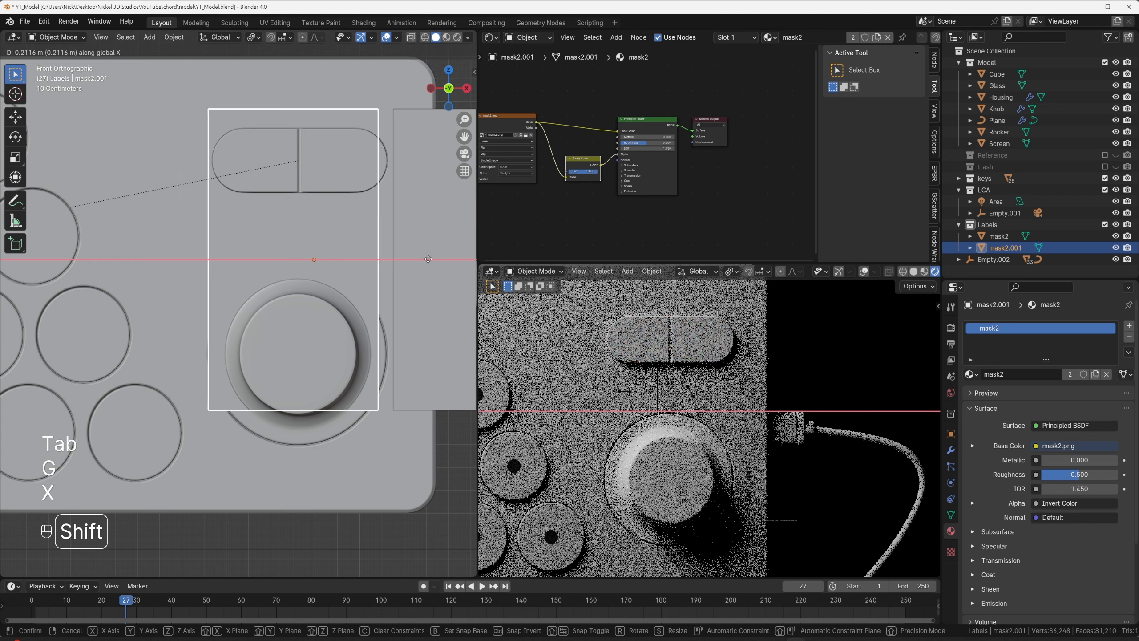
left_click(99, 257)
scroll(673, 406, "down", 6)
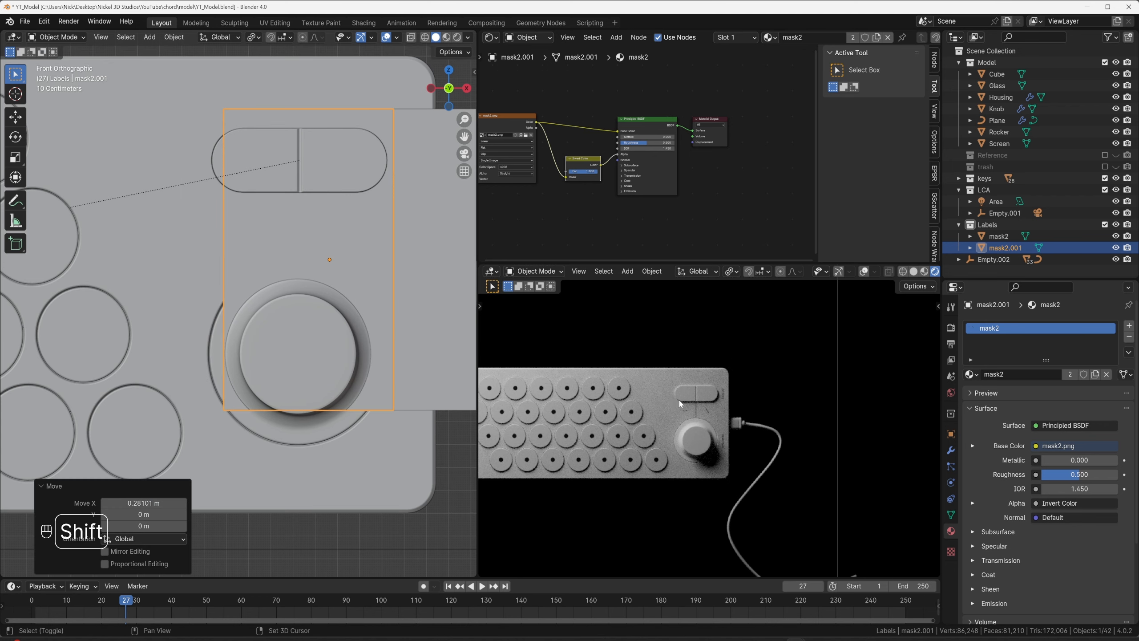
middle_click_drag(679, 403, 807, 394, "shift")
scroll(405, 323, "down", 3)
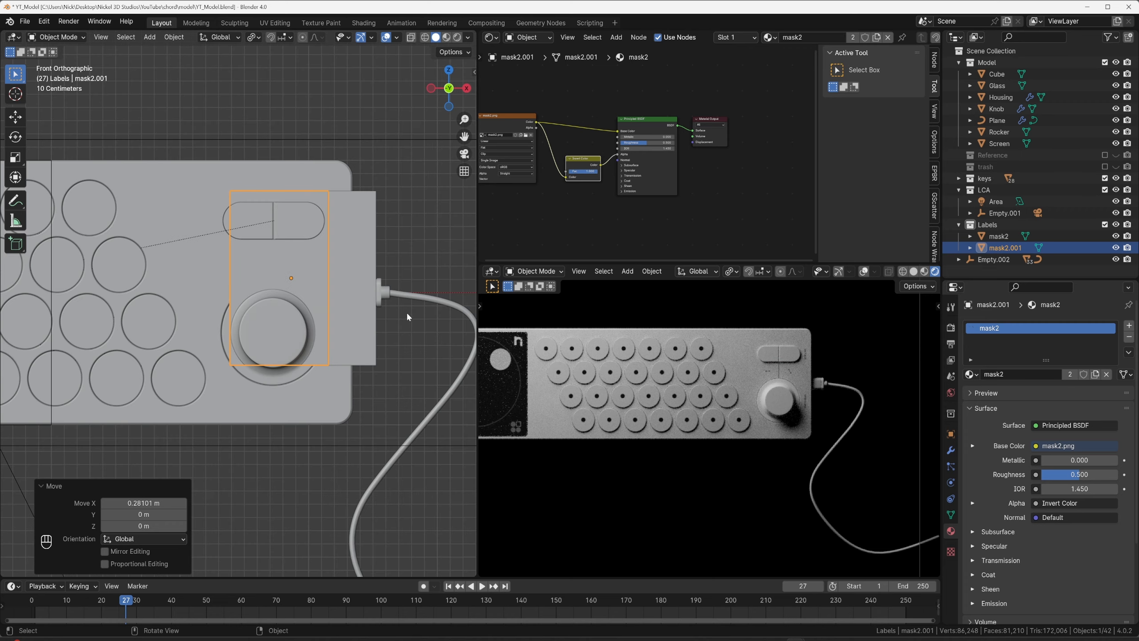
Duplicate the OCTAVE and SEMITONE label plane, place the copy over the keys, and rotate it 180° in the front view.
left_click(356, 311)
key("shift+d")
left_click(141, 314)
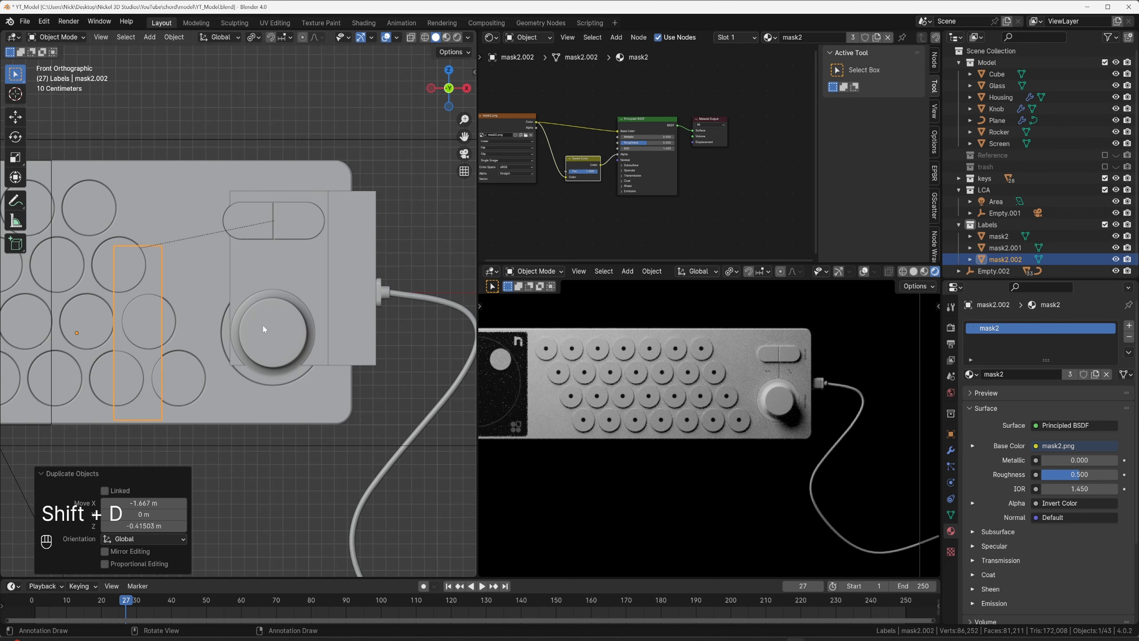
scroll(141, 314, "down", 2)
key("r")
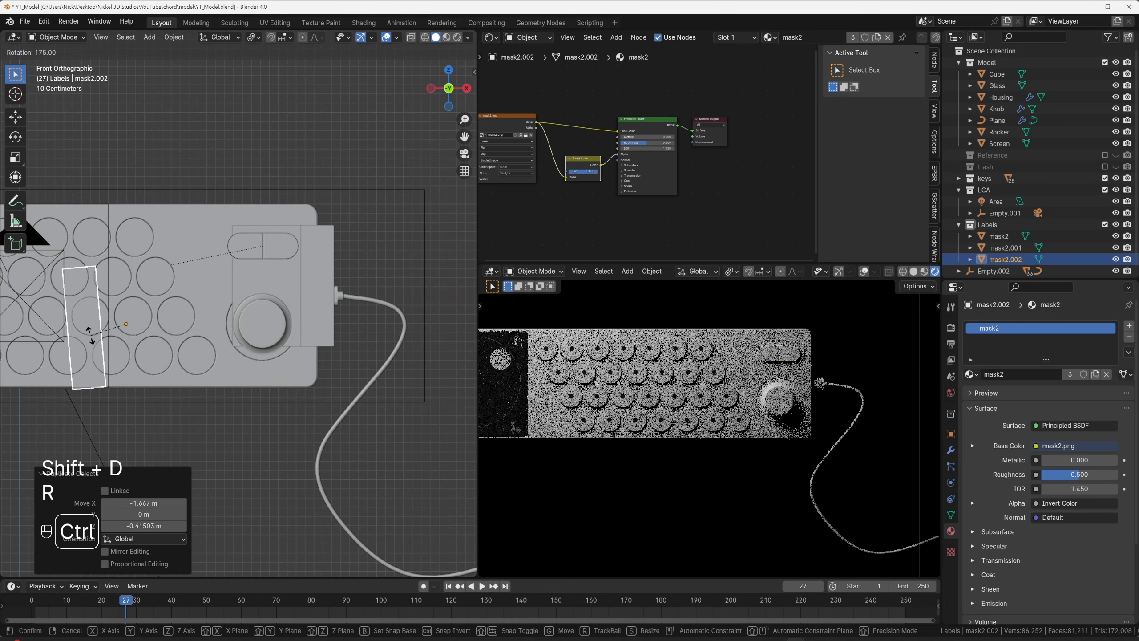
left_click(89, 325, "ctrl")
Move the rotated label copy about -2.40 m, then -0.31 m along X, into the strip between the screen and the keys, raising it about 0.17 m.
middle_click_drag(237, 337, 397, 320, "shift")
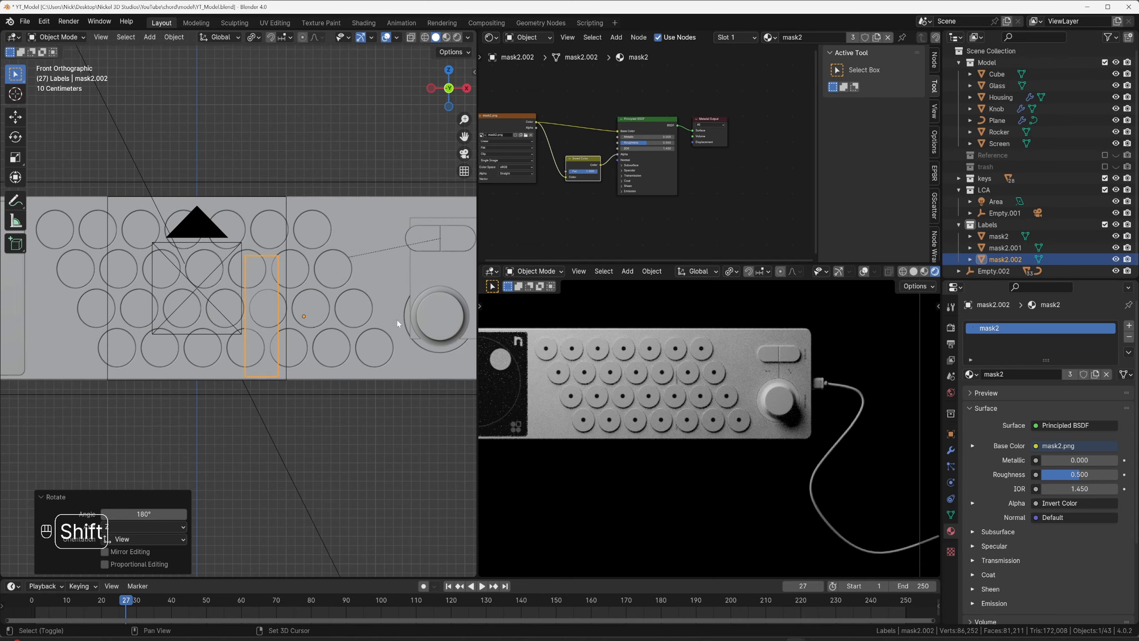
key("g")
left_click(183, 320)
scroll(655, 375, "up", 6)
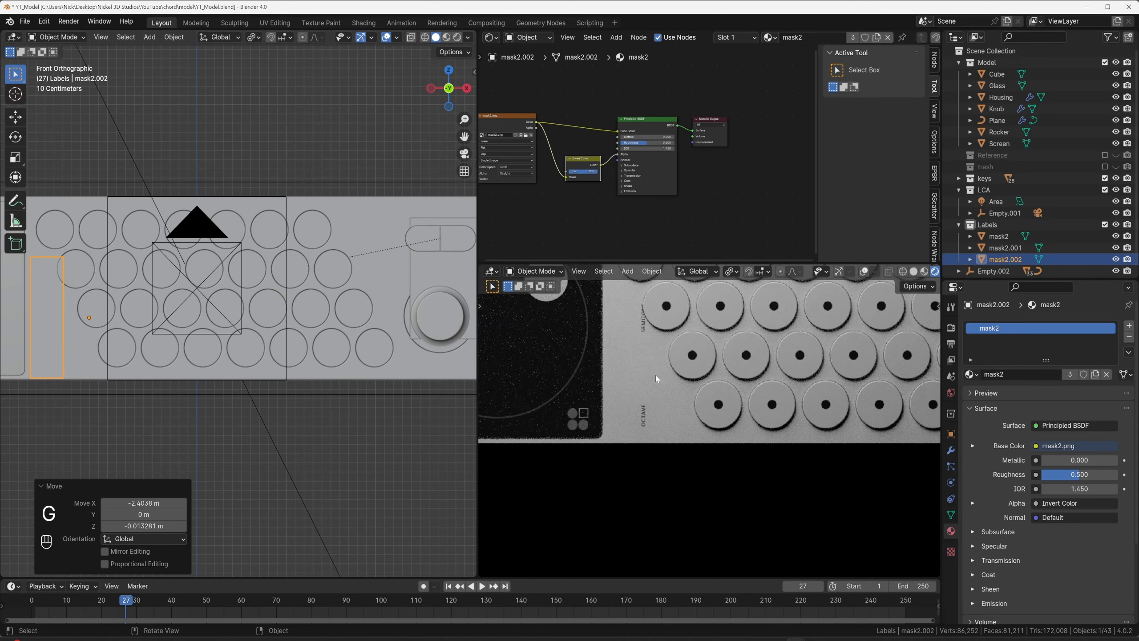
key("g")
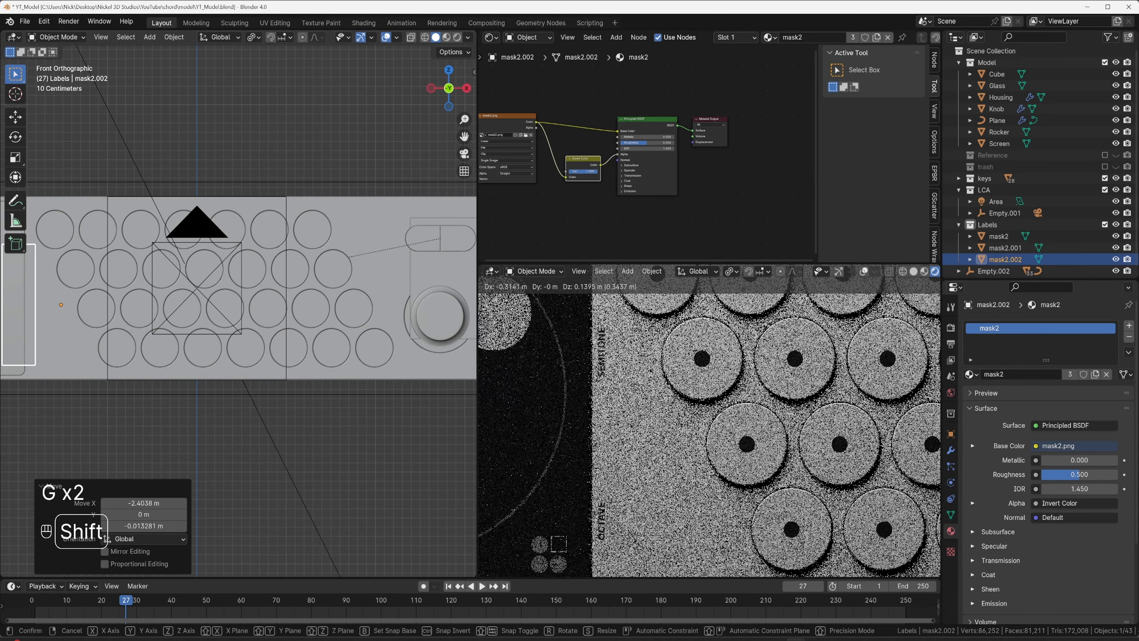
left_click(649, 385)
scroll(710, 419, "down", 5)
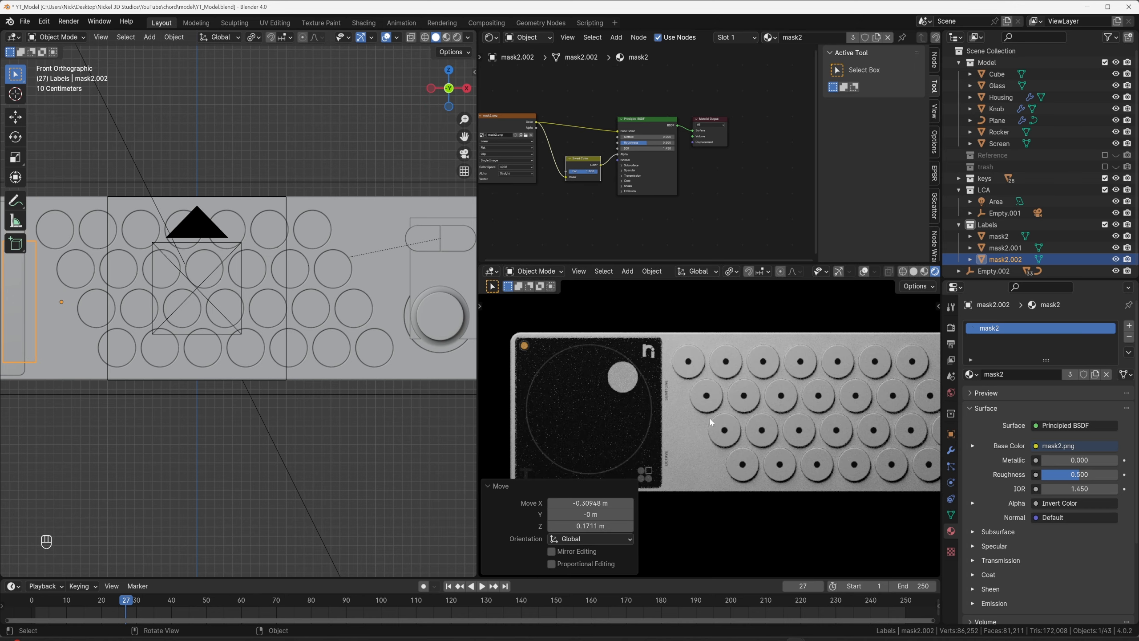
Lower the rotated label copy about 0.23 m along Z beside the screen and check the whole device in the render.
key("g")
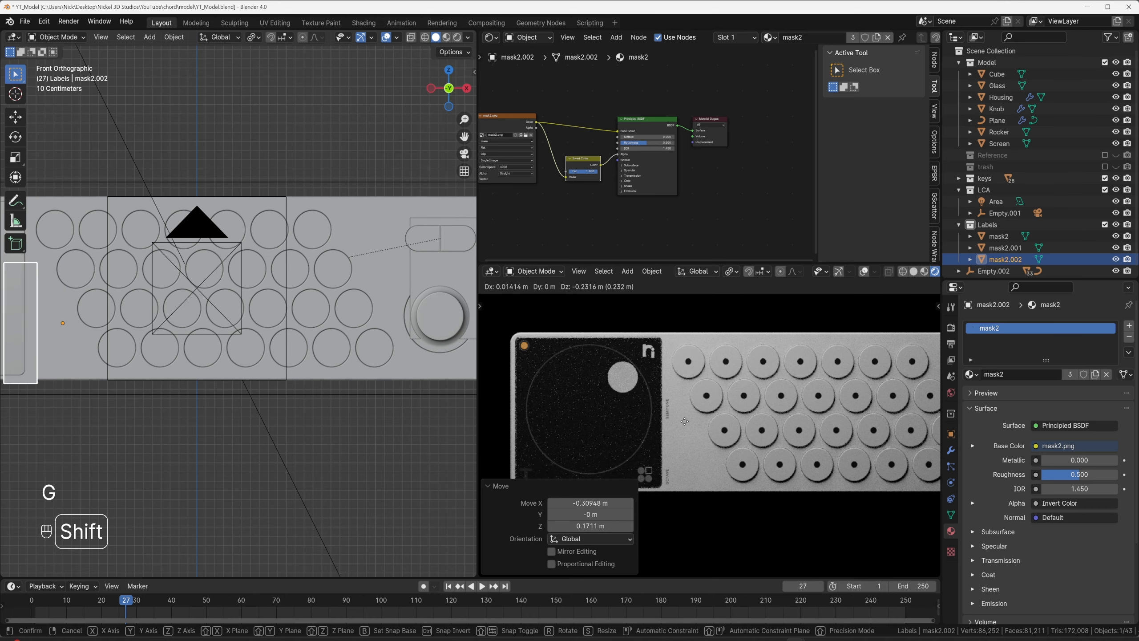
left_click(816, 406)
scroll(816, 406, "down", 3)
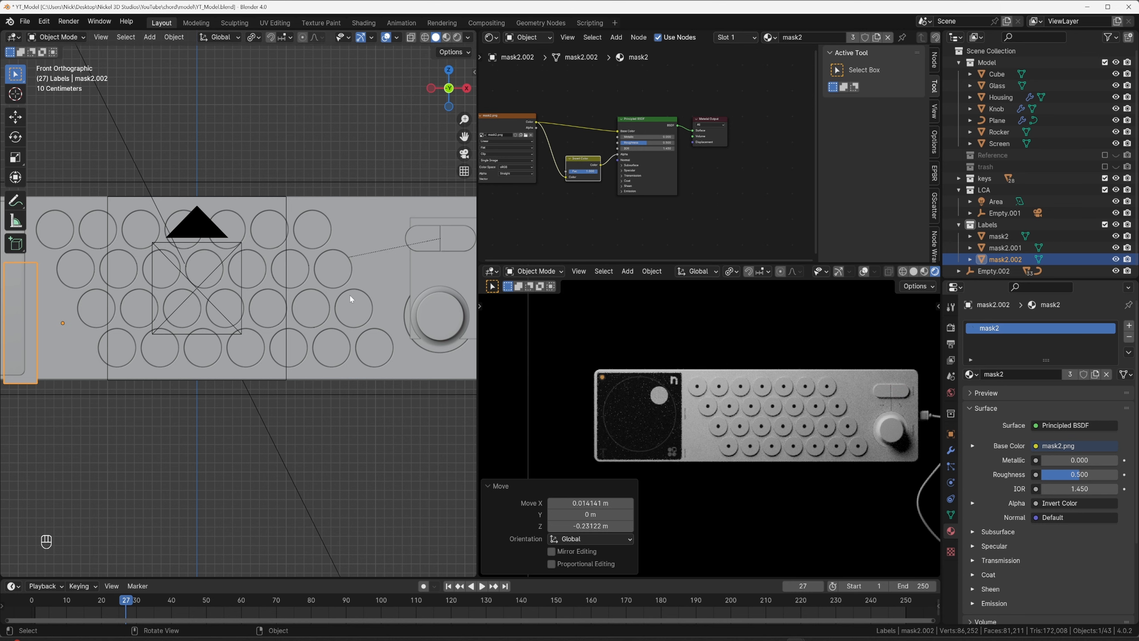
middle_click_drag(351, 298, 367, 312, "shift")
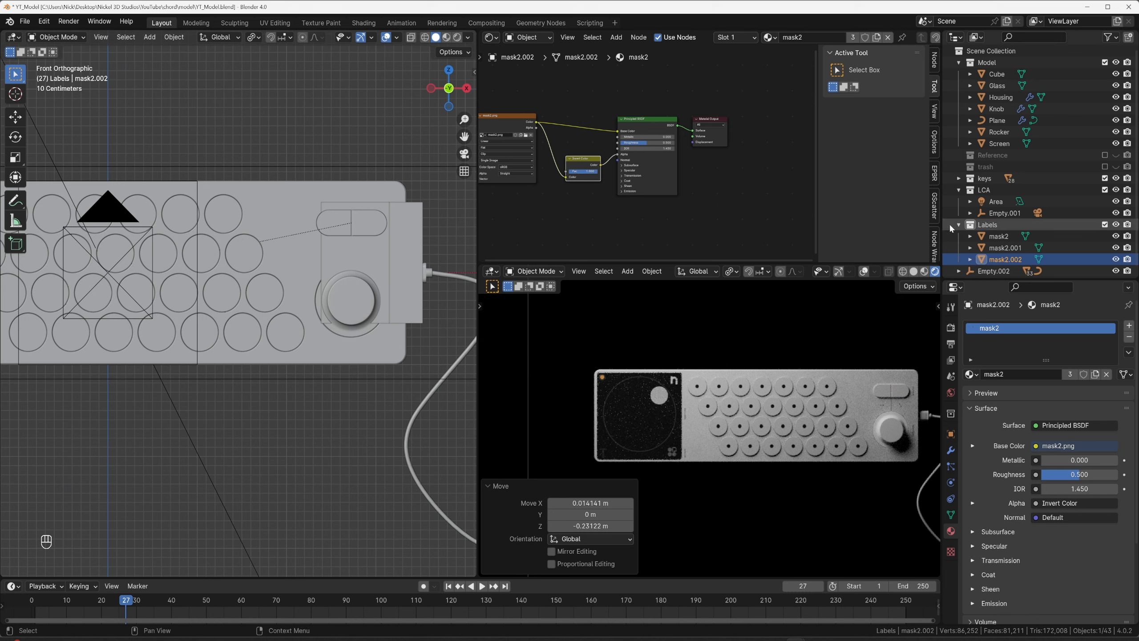
left_click(998, 223)
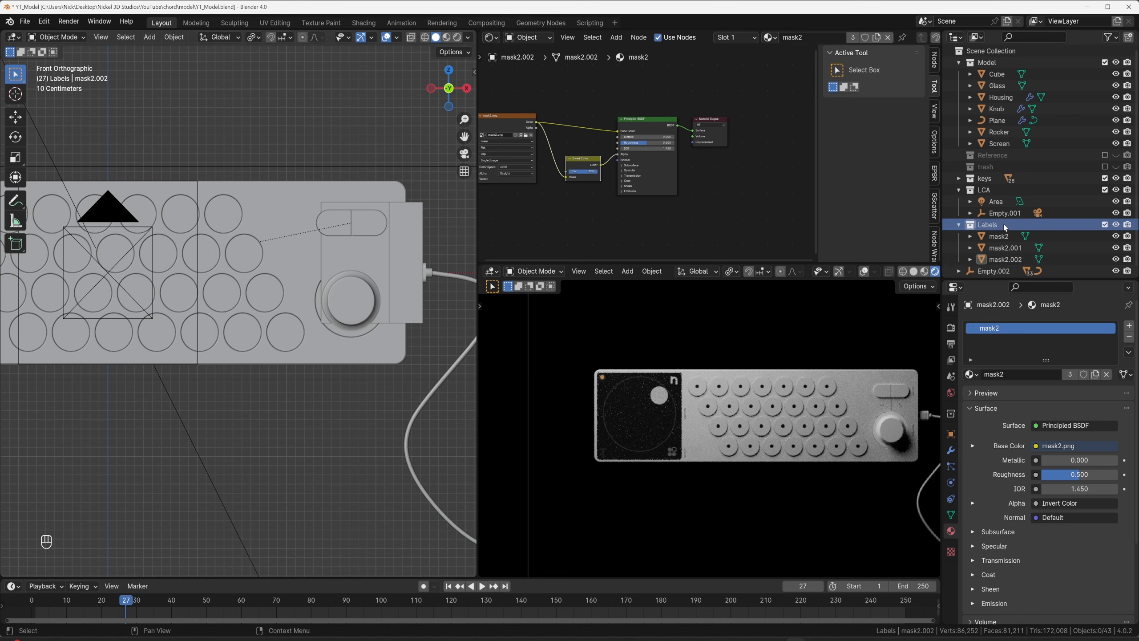
key("shift+a")
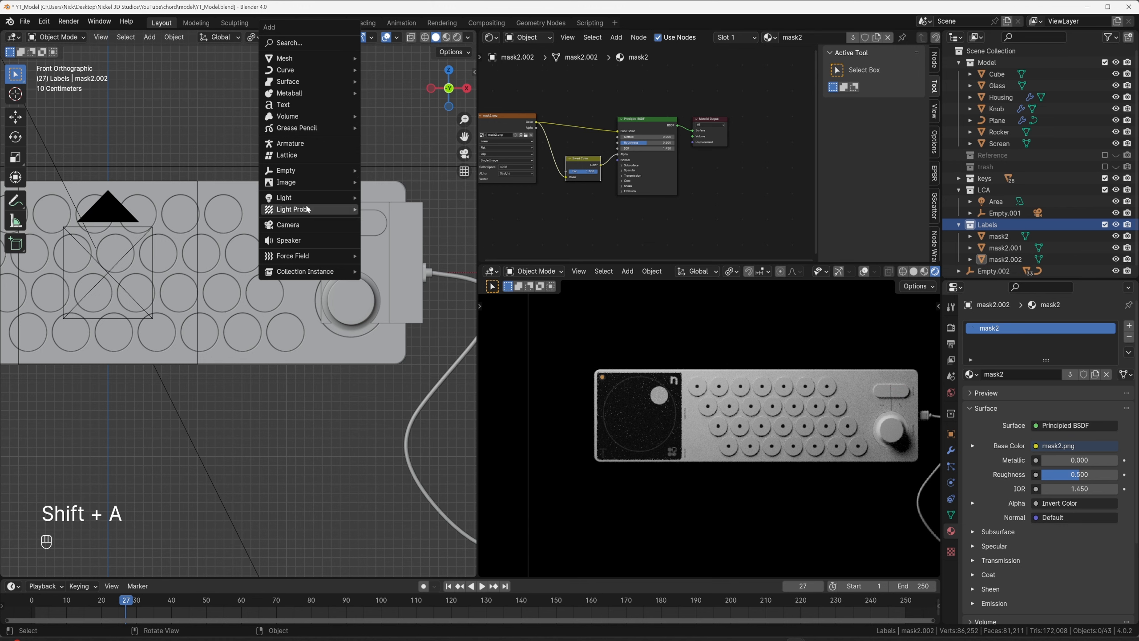
mouse_move(309, 183)
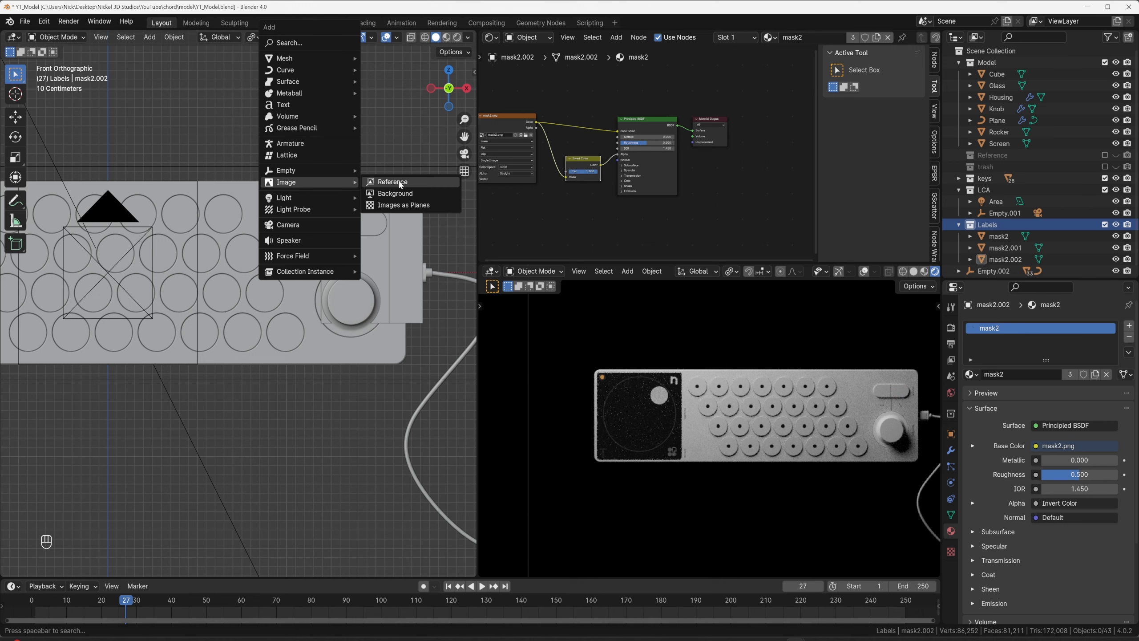
left_click(404, 182)
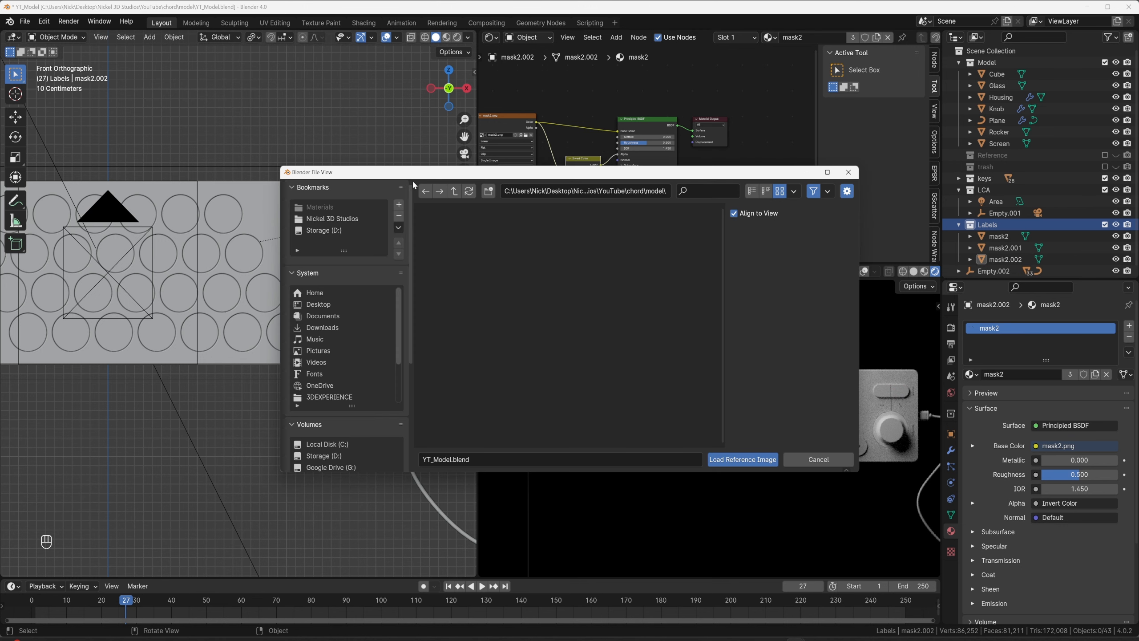
left_click(454, 193)
double_click(580, 254)
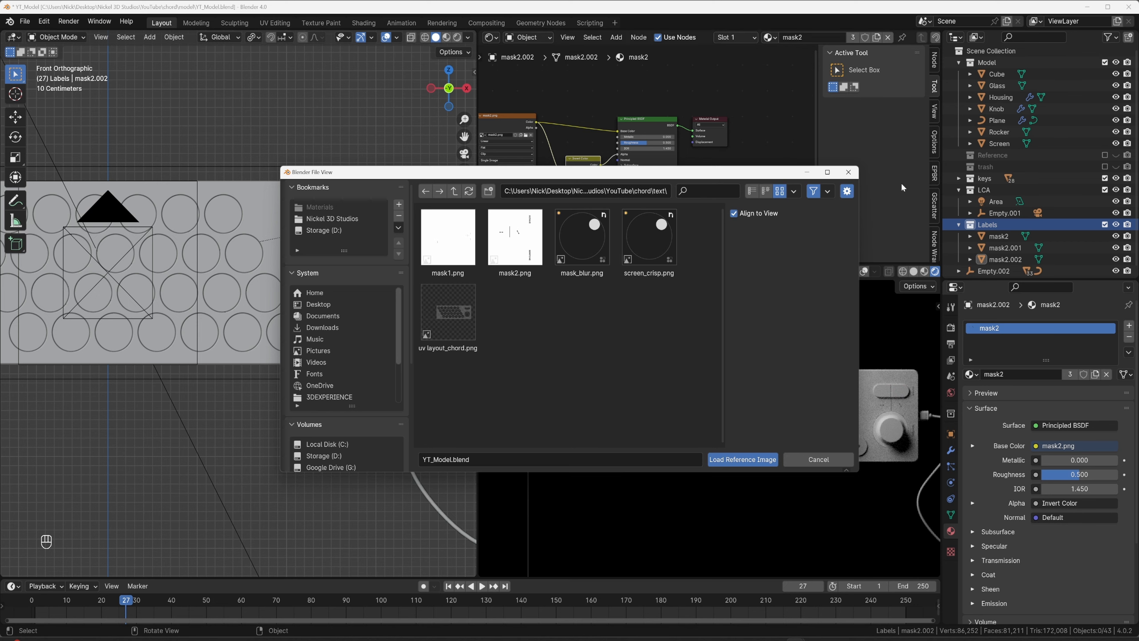
left_click(848, 172)
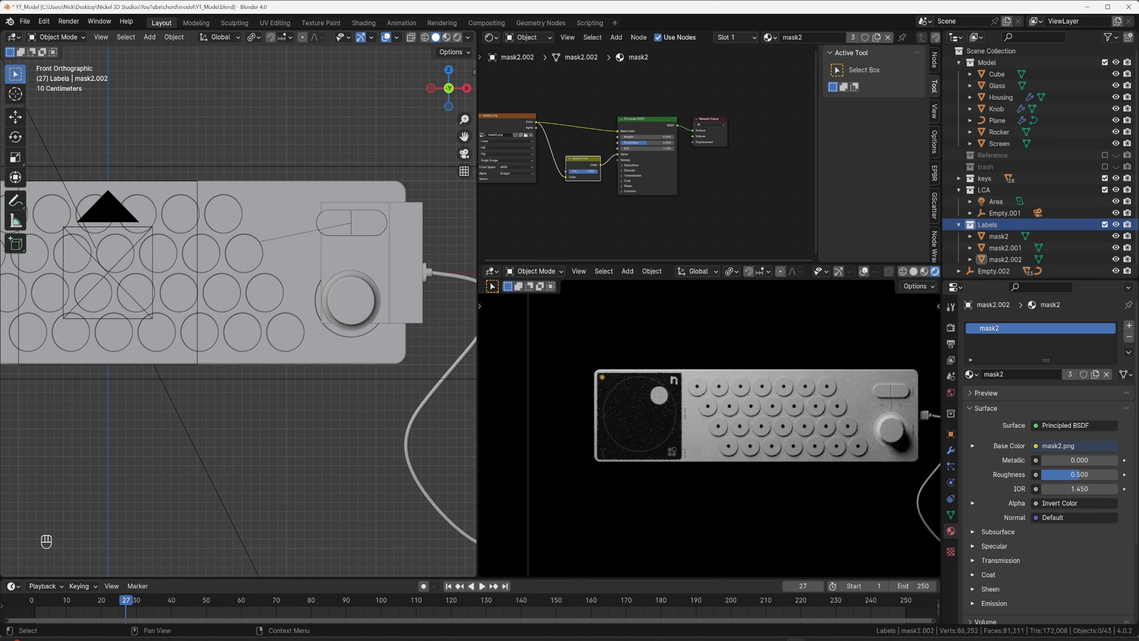
Add a 32-vertex mesh circle of 1 m radius to the Labels collection and reset the 3D cursor and the circle's location to the world origin.
scroll(390, 272, "up", 2)
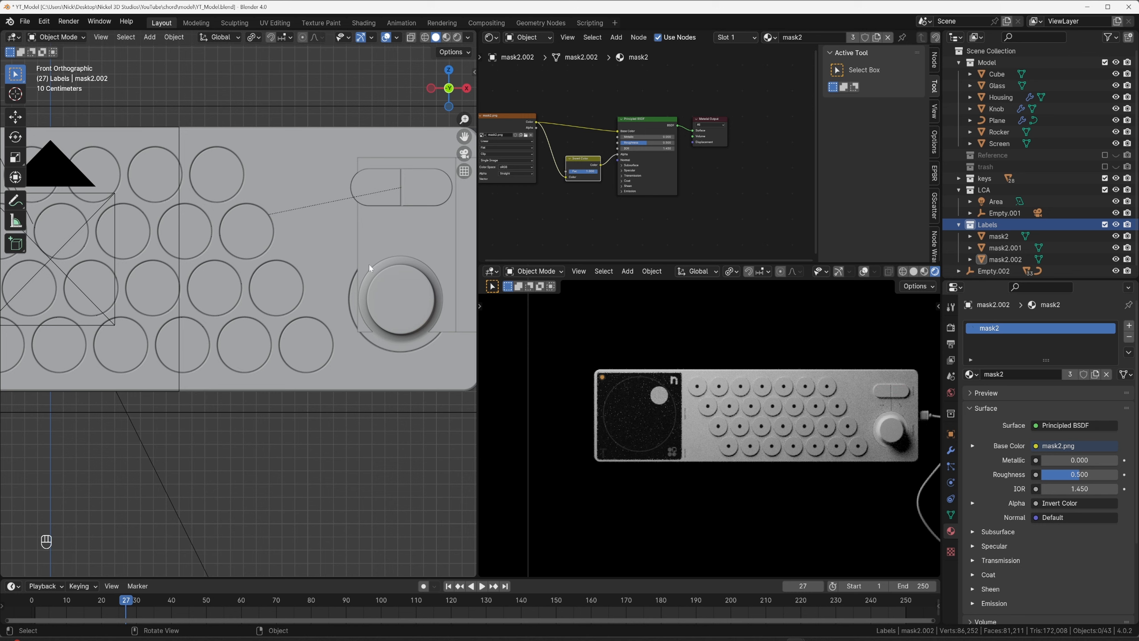
key("shift+a")
mouse_move(351, 152)
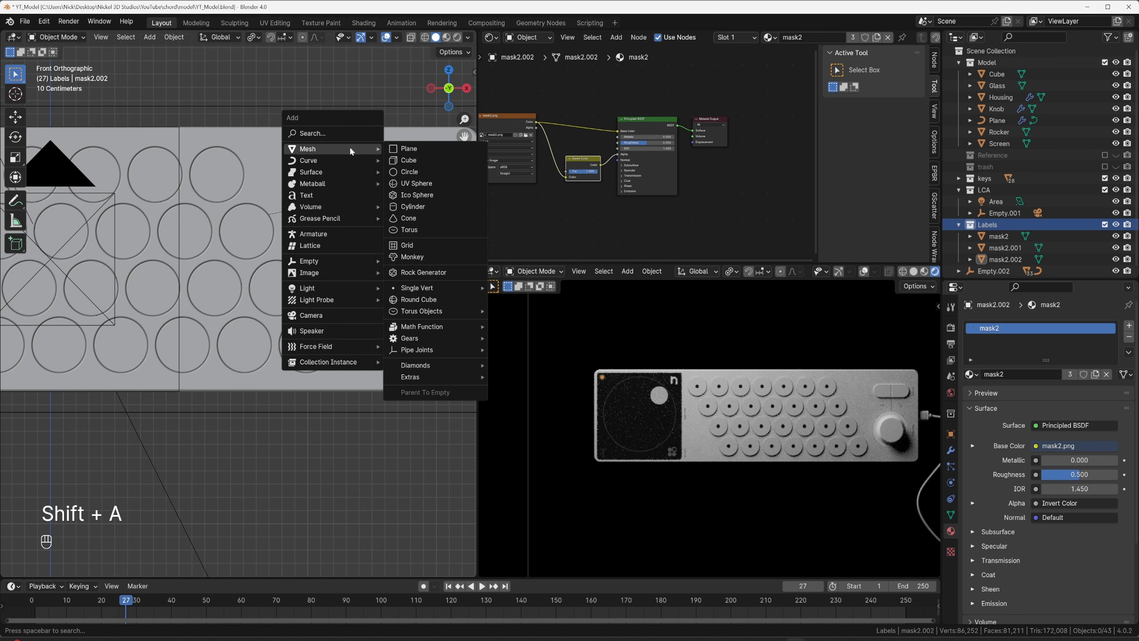
left_click(407, 171)
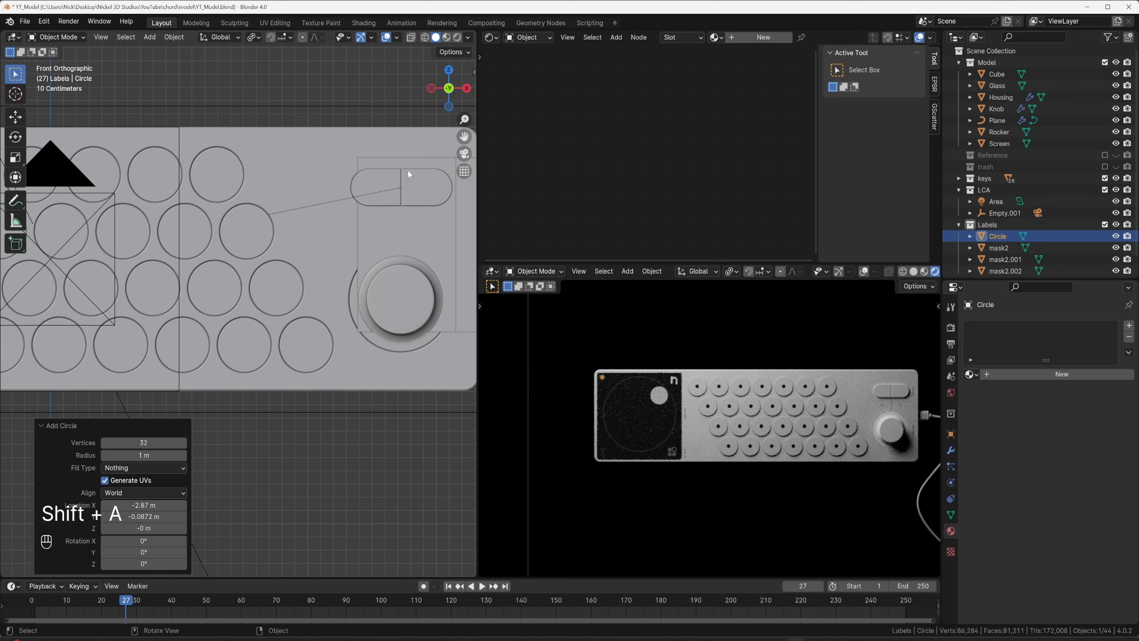
scroll(359, 260, "down", 5)
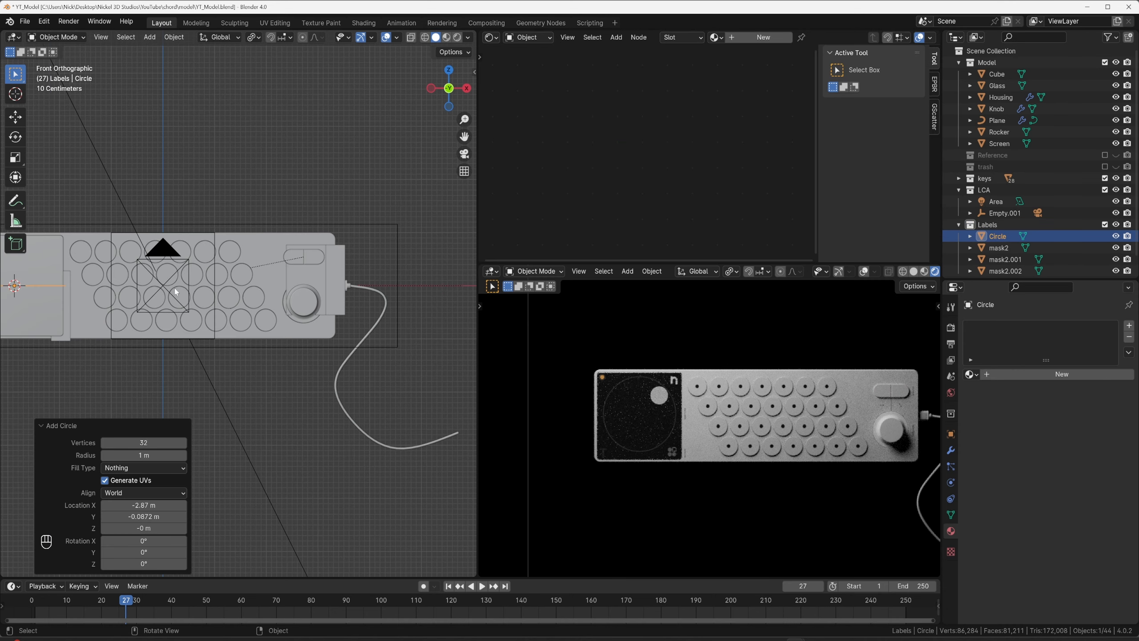
middle_click_drag(174, 289, 304, 301, "shift")
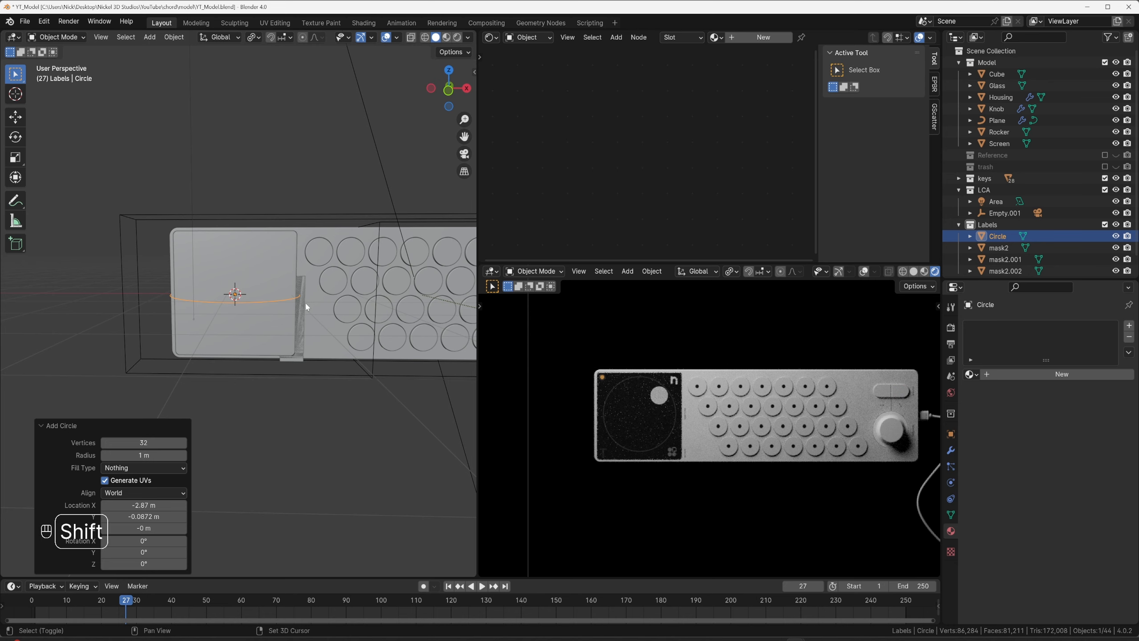
key("shift+c")
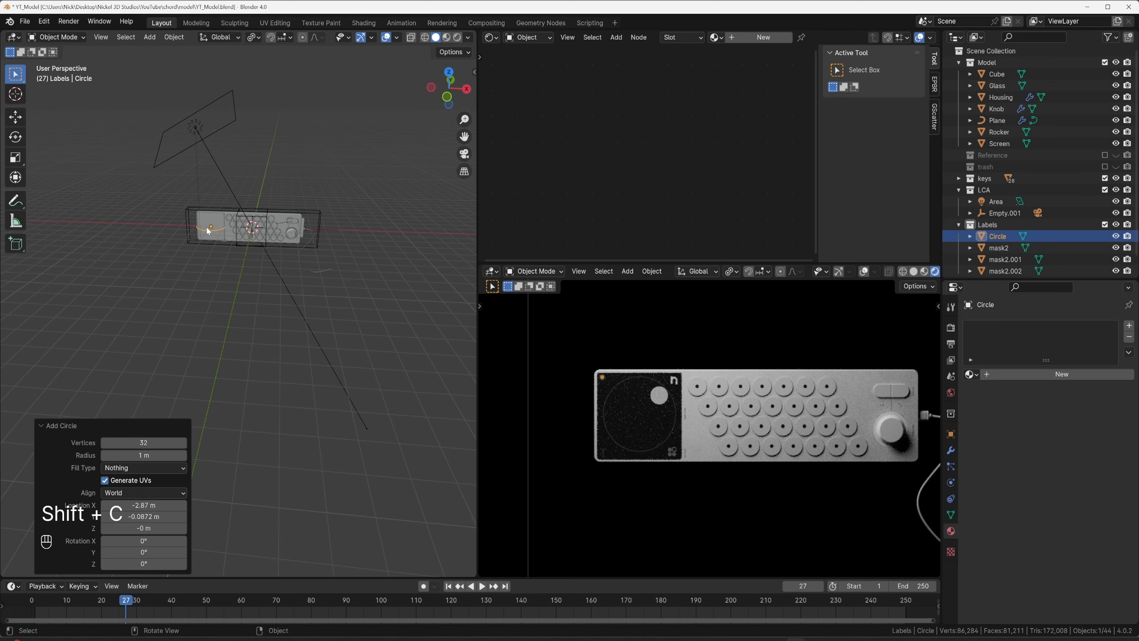
key("alt+g")
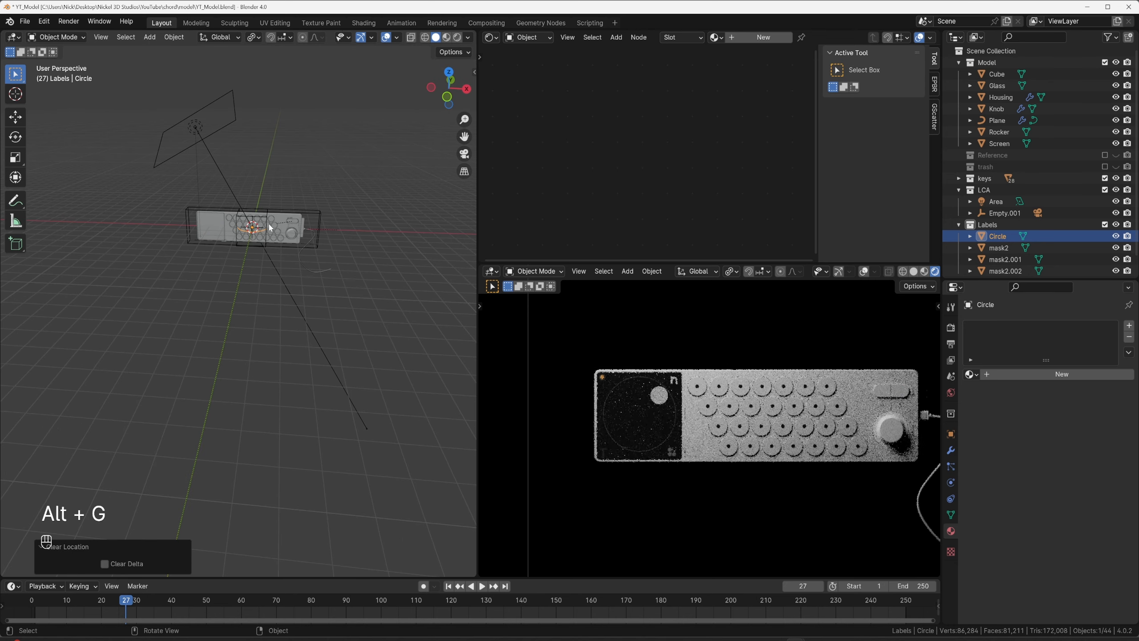
key("KP_Decimal")
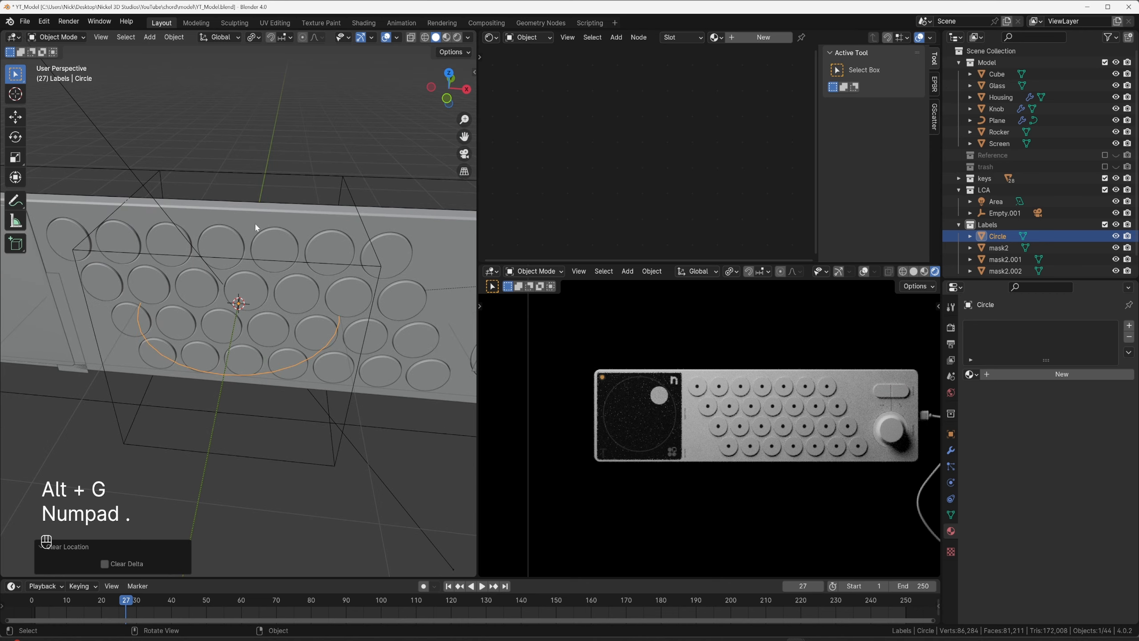
Fill the circle with a face and rotate the disc 90° about the X axis.
key("Tab")
key("a")
key("f")
key("Tab")
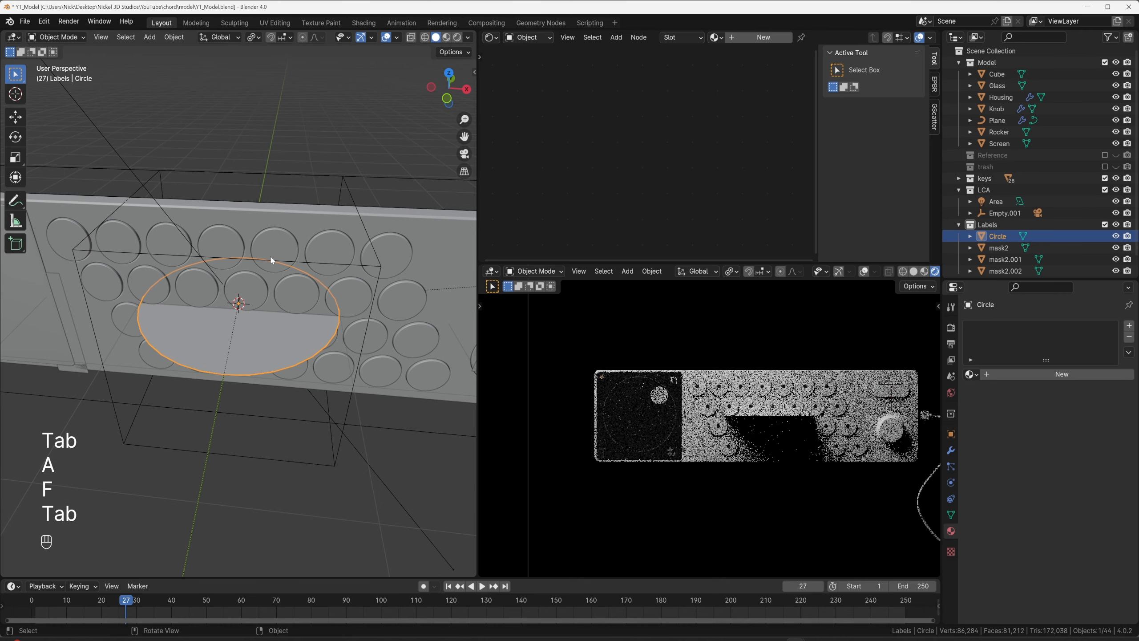
key("r")
key("x")
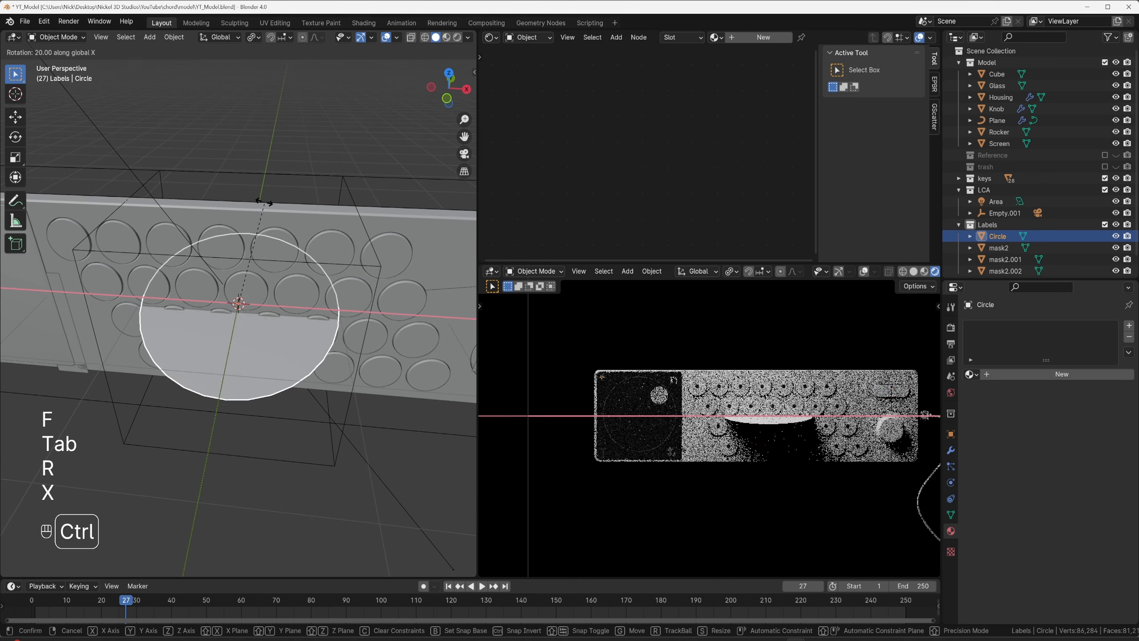
left_click(101, 194)
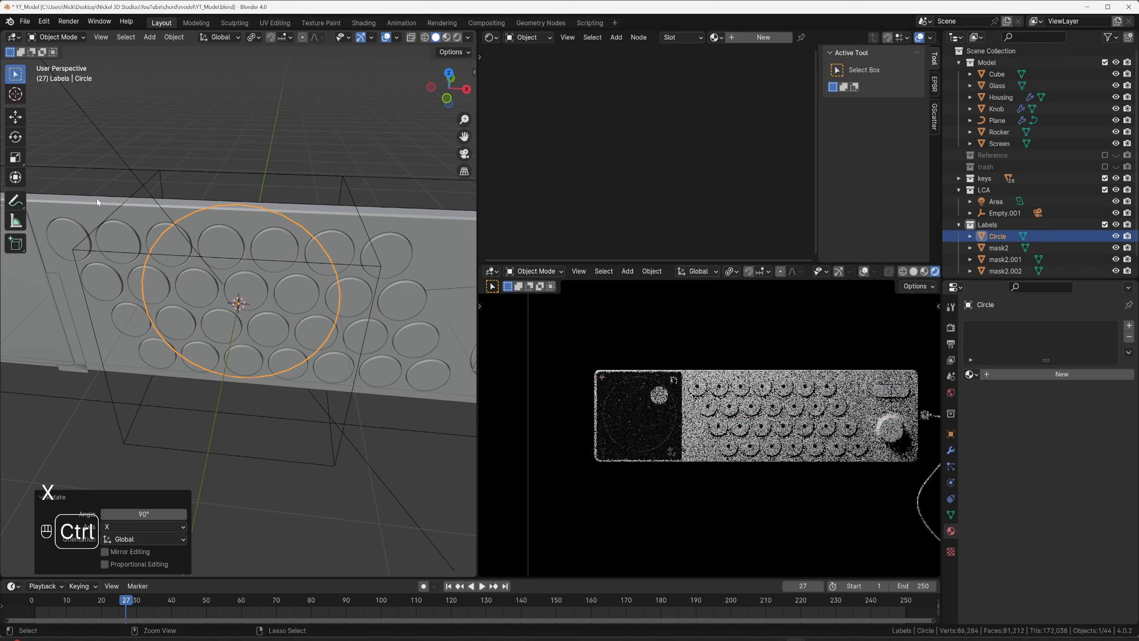
Move the disc onto the knob, about 2.79 m along X and -0.28 m along Z, and bring it about 0.26 m forward along negative Y.
key("KP_1")
middle_click_drag(323, 251, 53, 248, "shift")
key("g")
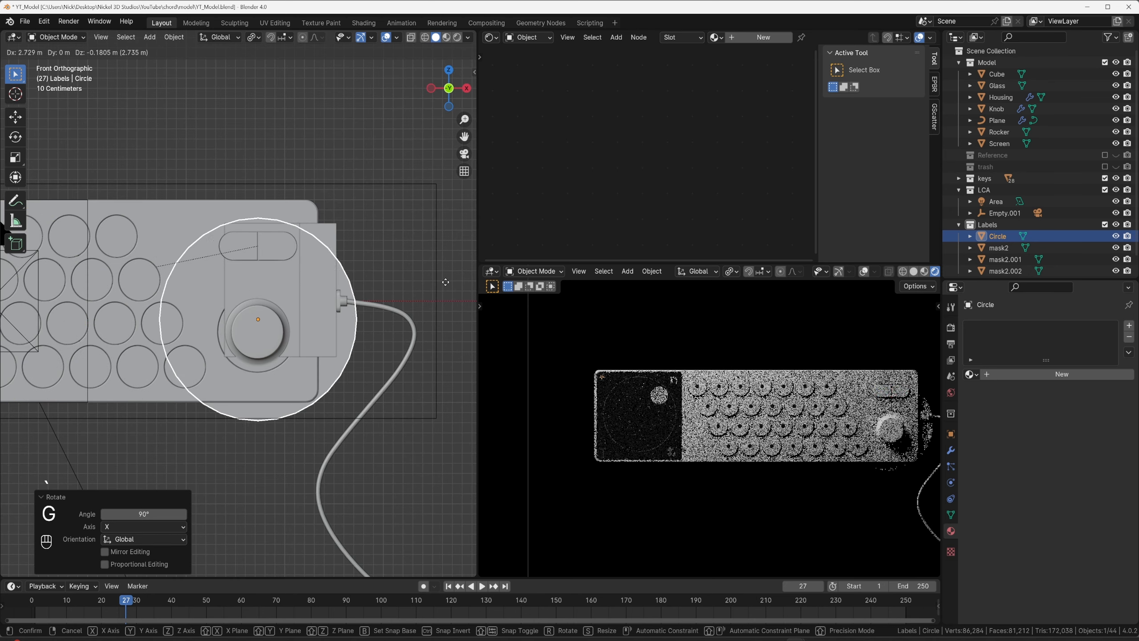
left_click(448, 297)
key("KP_3")
scroll(358, 303, "up", 2)
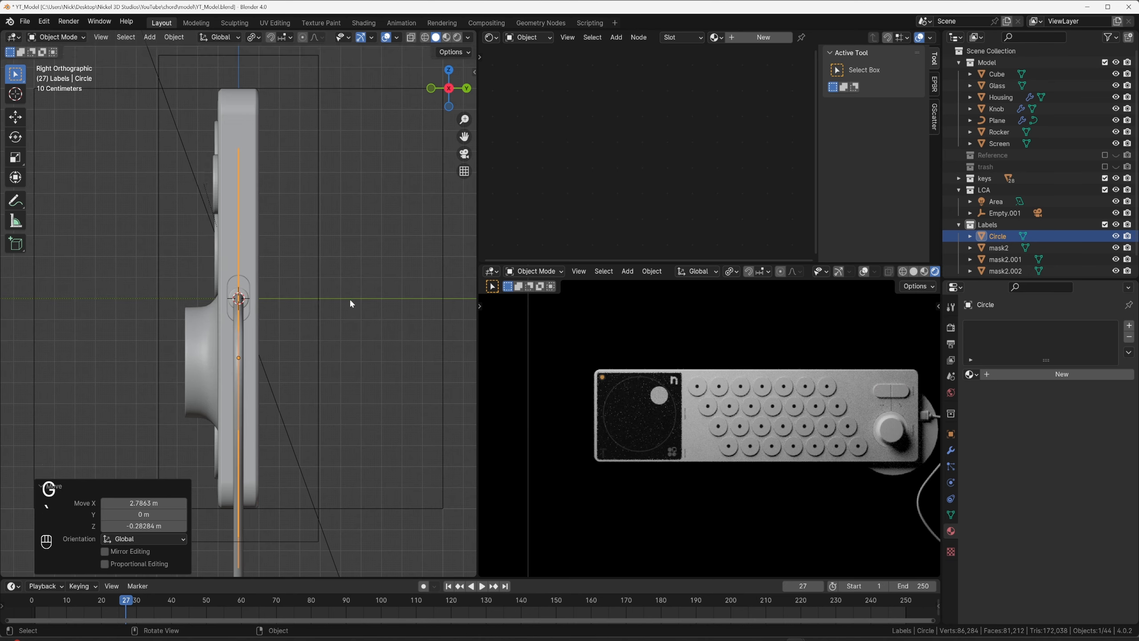
key("g")
left_click(292, 287)
Scale the disc's mesh down in Edit Mode to roughly the diameter of the knob and inspect it against the knob.
key("grave")
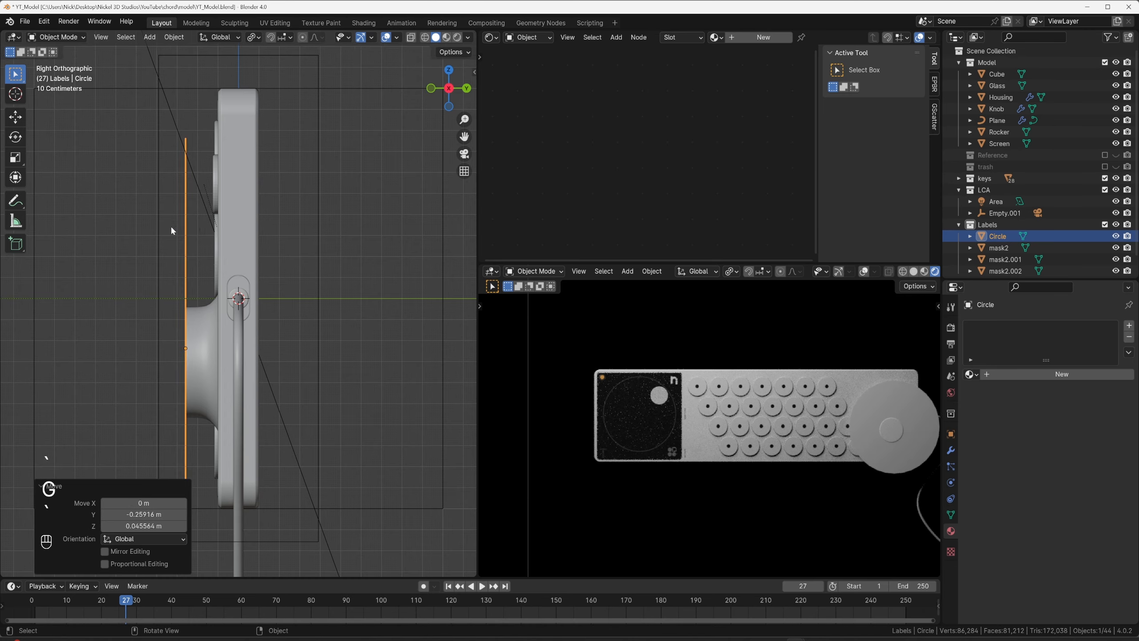
left_click(171, 225)
key("Tab")
key("a")
key("s")
left_click(305, 296)
key("Tab")
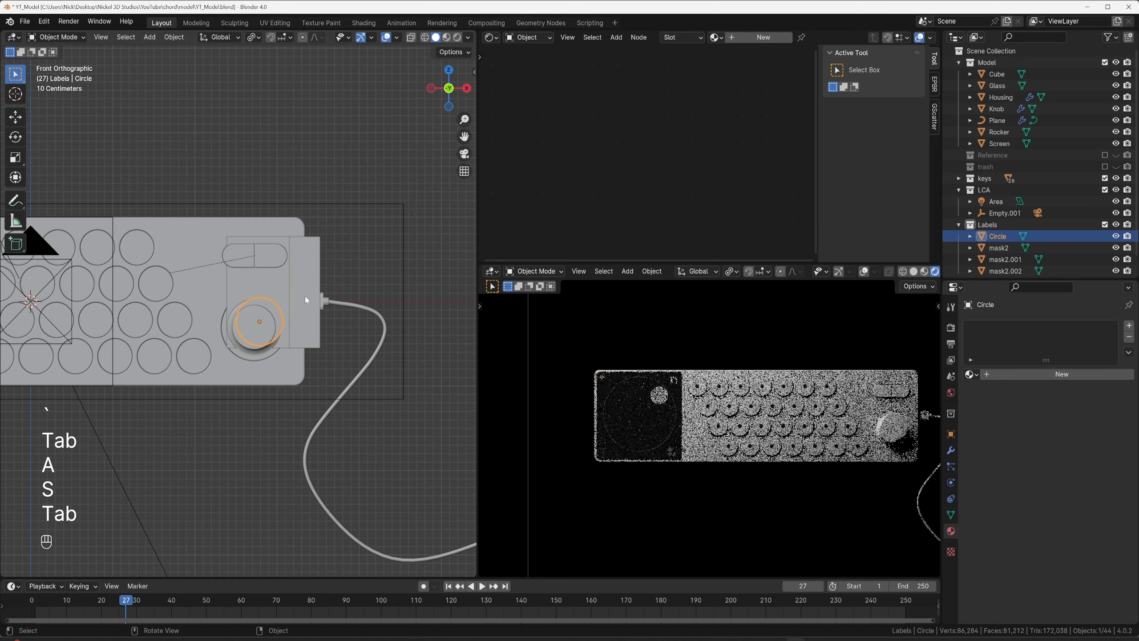
scroll(334, 308, "up", 2)
middle_click_drag(334, 308, 309, 292)
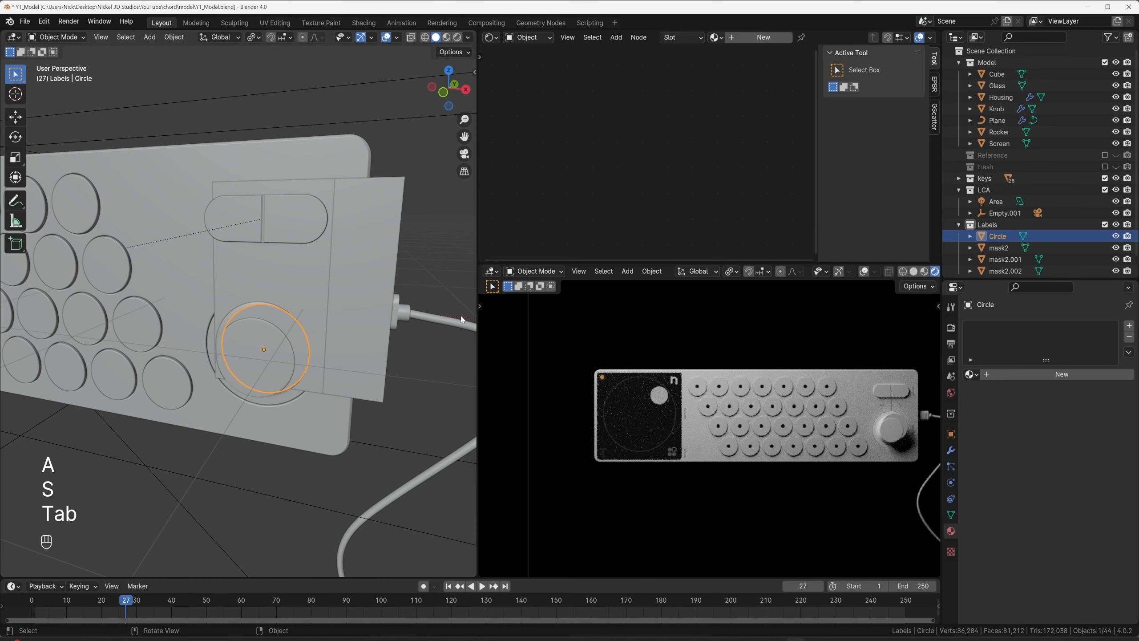
Create a new material named Knob_Rotate for the disc and set its base color to a light red with 0.698 saturation.
left_click(1009, 376)
left_click(1020, 373)
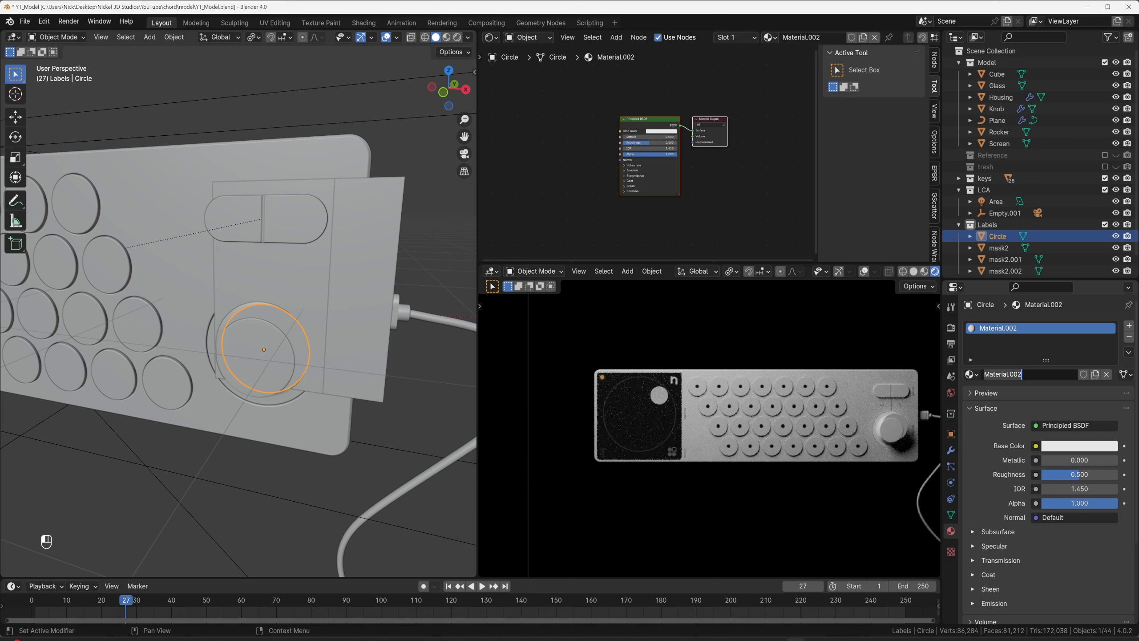
type("Knob_")
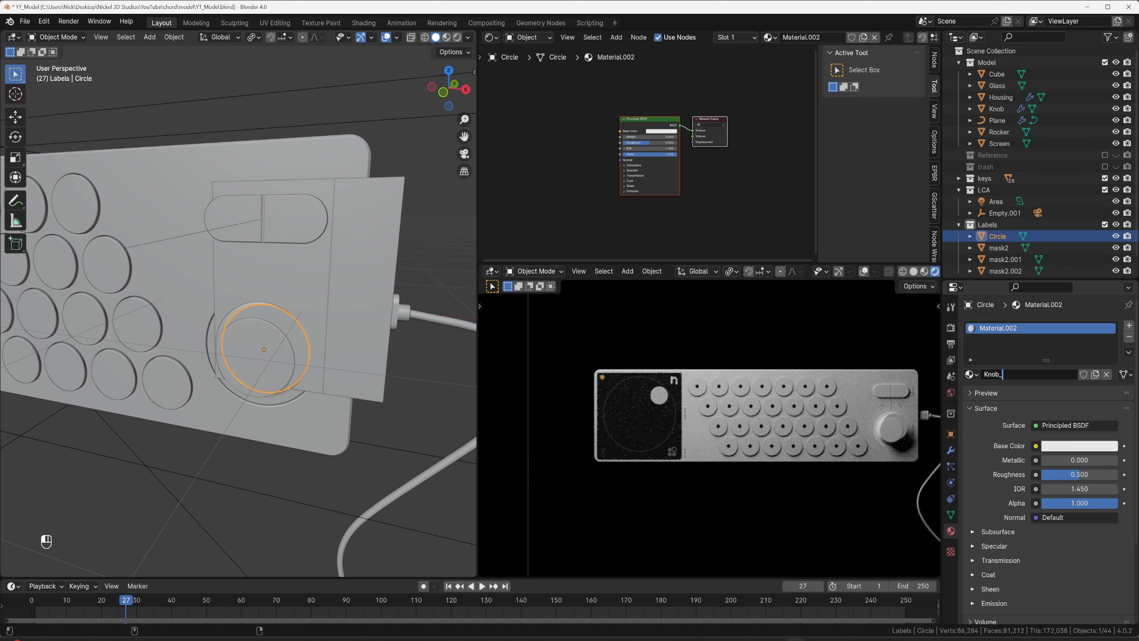
type("Rotate")
key("Return")
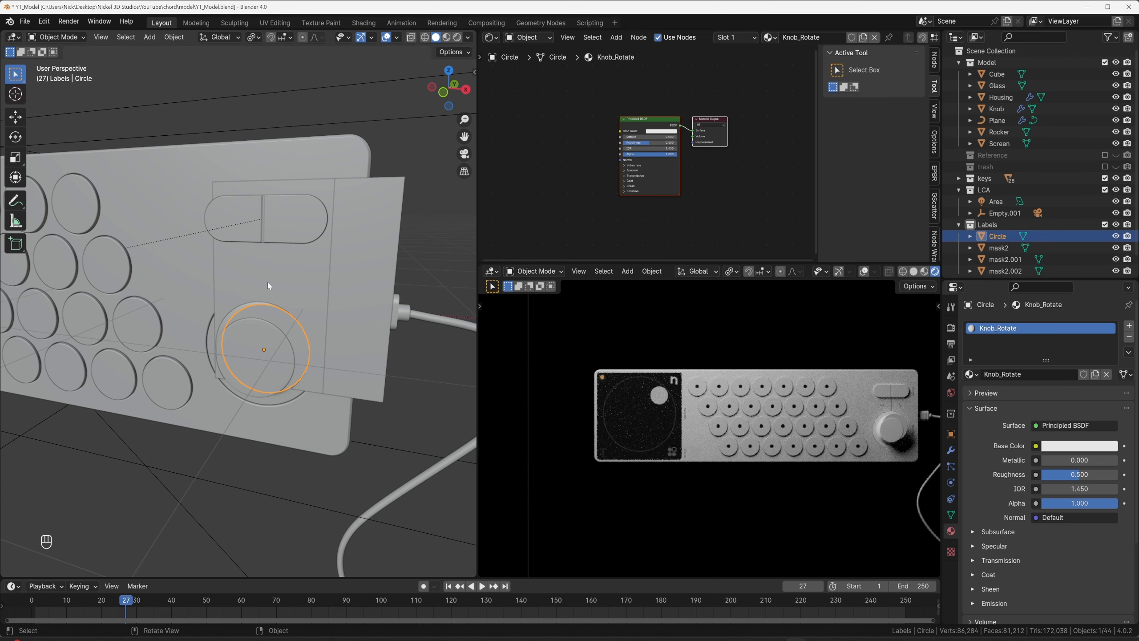
left_click(1068, 447)
left_click(1058, 324)
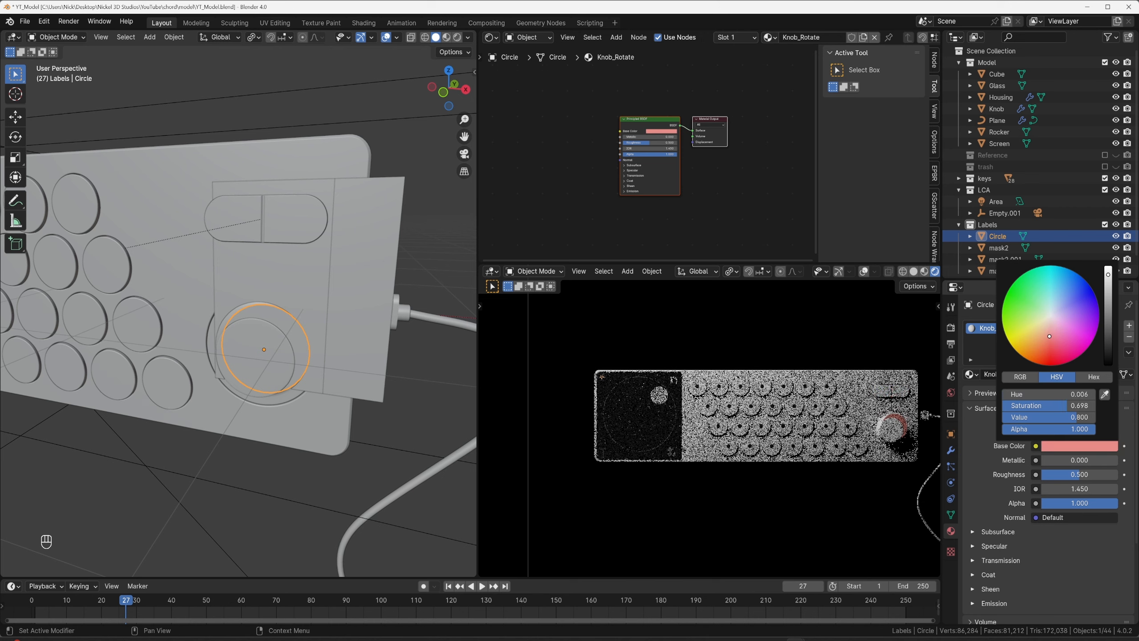
Change the Knob_Rotate material's base color to a more saturated orange-red.
left_click(1069, 446)
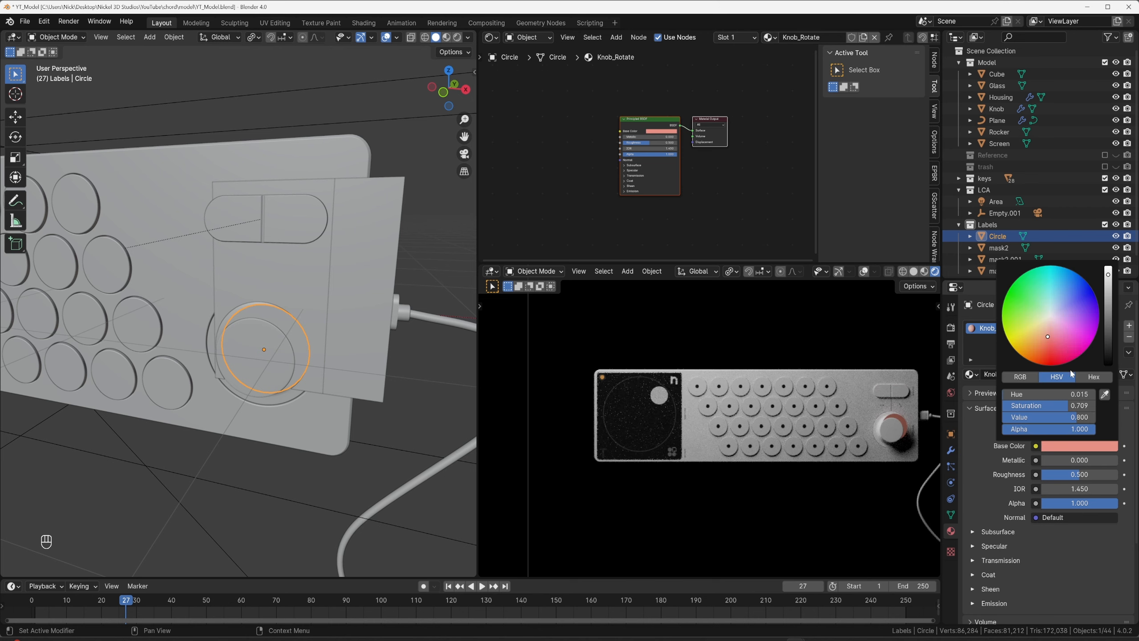
mouse_move(1055, 354)
left_mouse_down()
mouse_move(1046, 361)
mouse_move(1045, 349)
left_mouse_up()
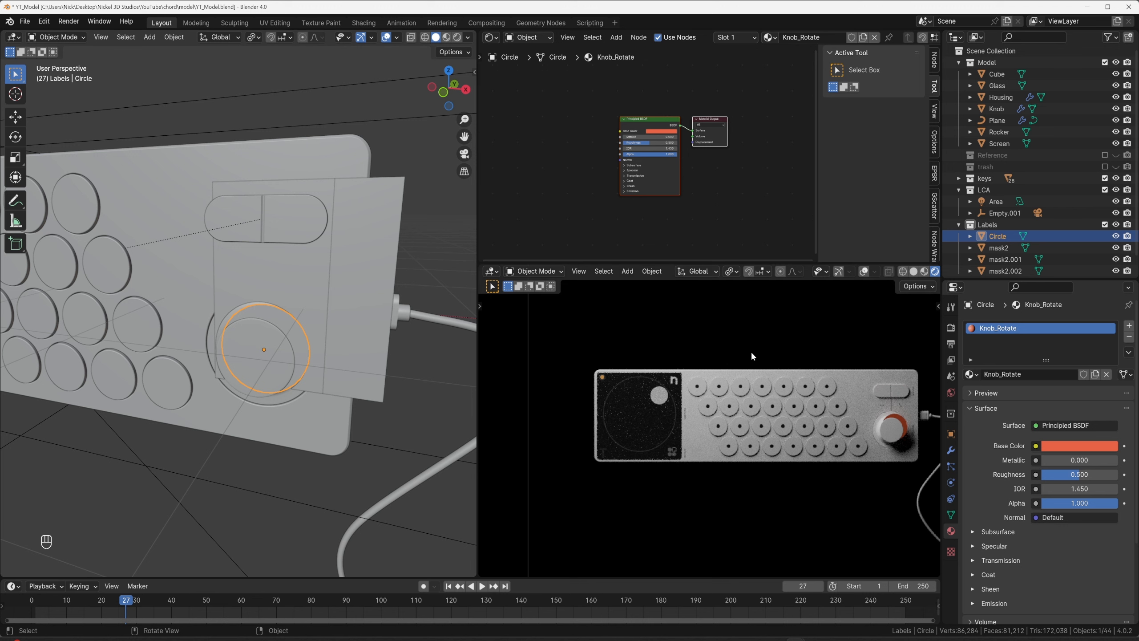
left_click_drag(1069, 460, 1043, 460)
Move the disc about 0.01 m forward along negative Y so it sits in front of the knob's face.
key("KP_1")
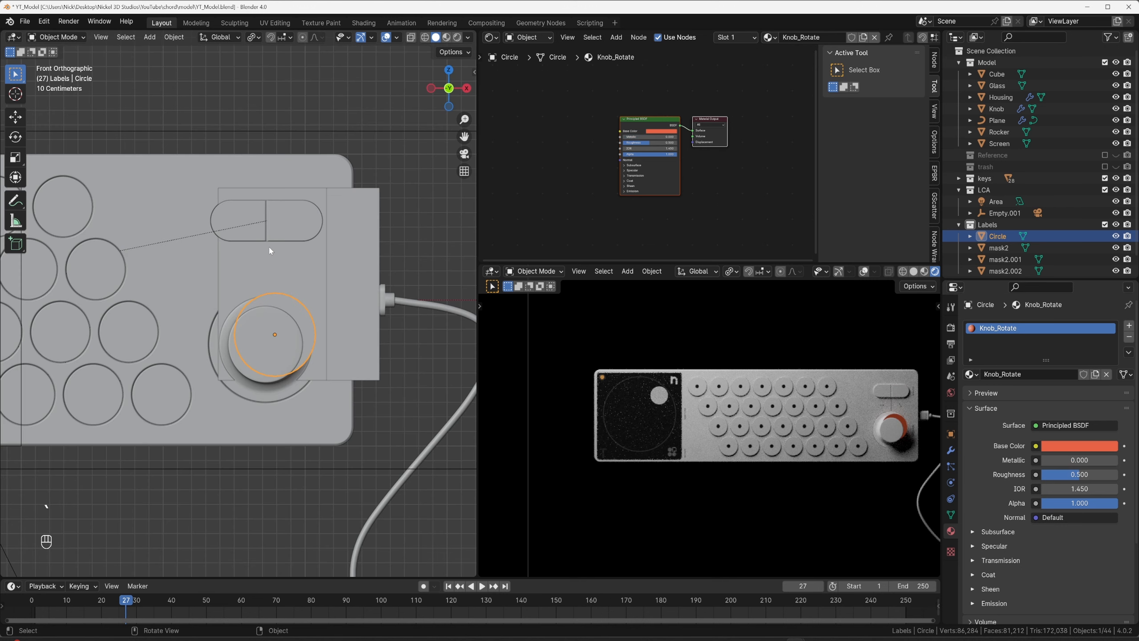
scroll(375, 293, "up", 4)
key("grave")
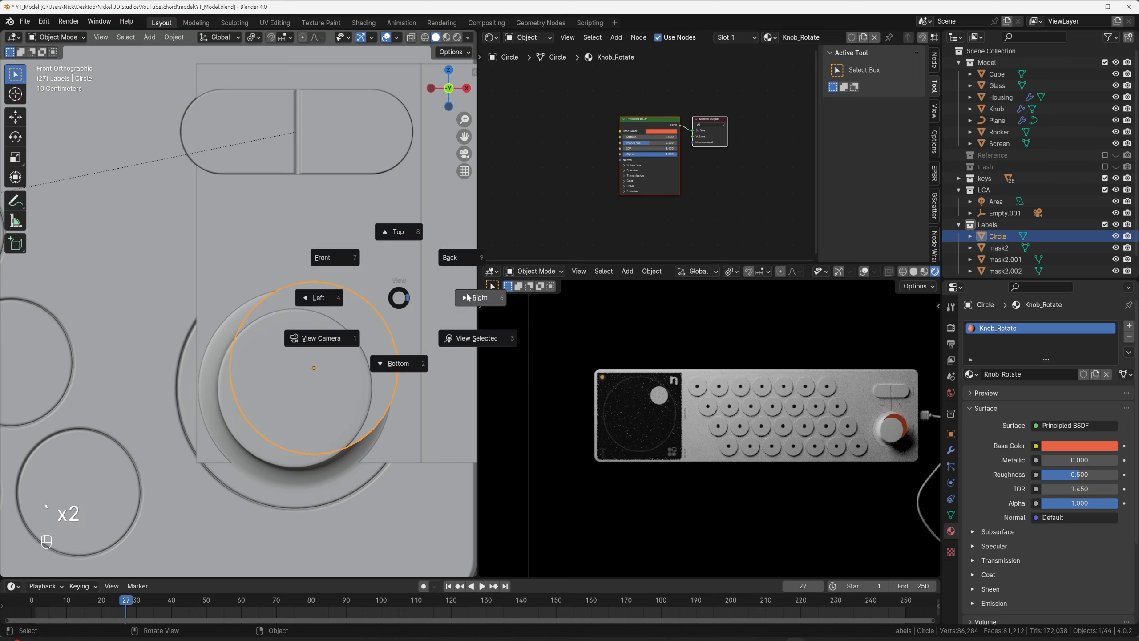
left_click(469, 297)
key("g")
left_click(292, 313)
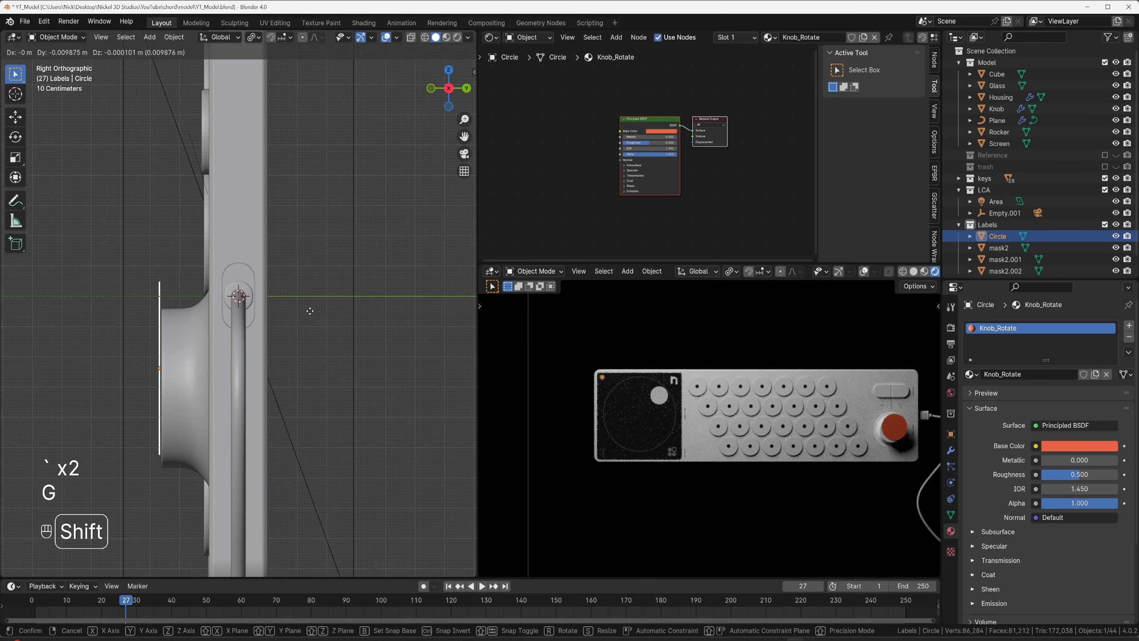
Scale the disc's whole mesh down in Edit Mode to a small dot, less than half its diameter.
middle_click_drag(292, 312, 360, 315)
key("Tab")
key("a")
key("s")
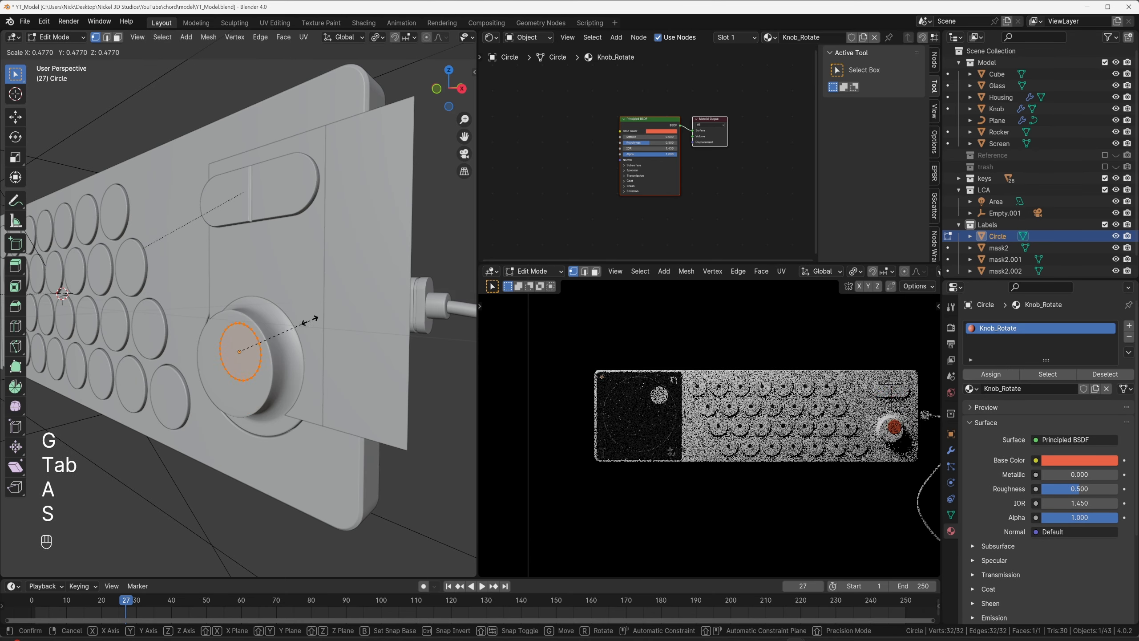
left_click(296, 296)
key("Tab")
Move the dot to the upper-left part of the knob's face, about -0.18 m along X and 0.025 m along Z.
key("grave")
left_click(185, 247)
key("g")
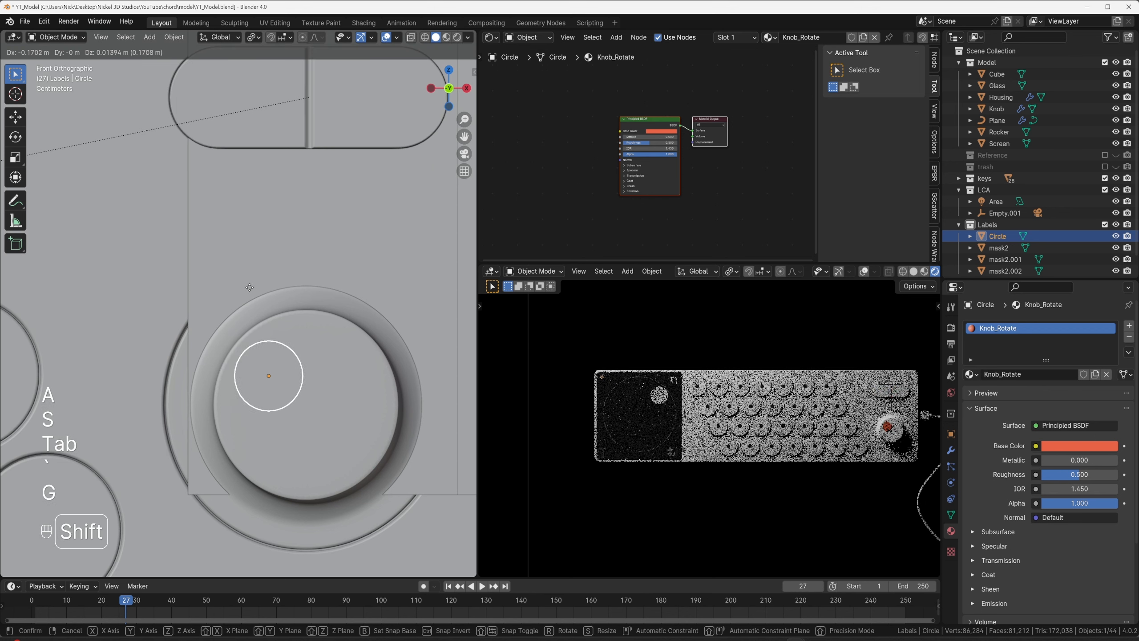
left_click(224, 249)
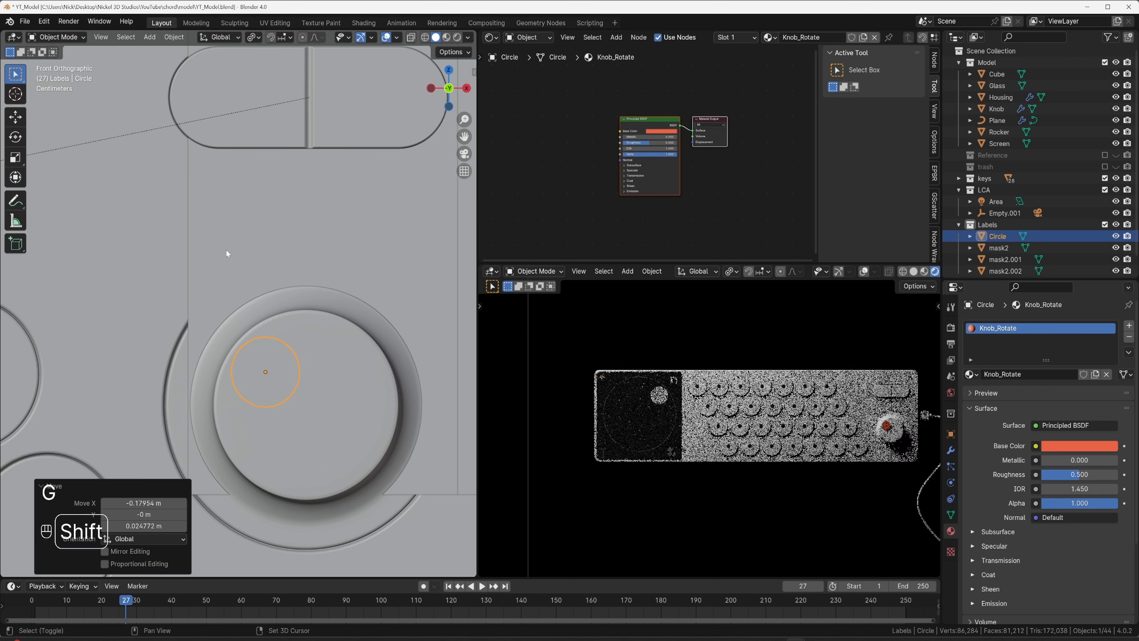
Move the dot about 0.0067 m back along Y so it lies close against the knob's face.
middle_click_drag(226, 250, 836, 426)
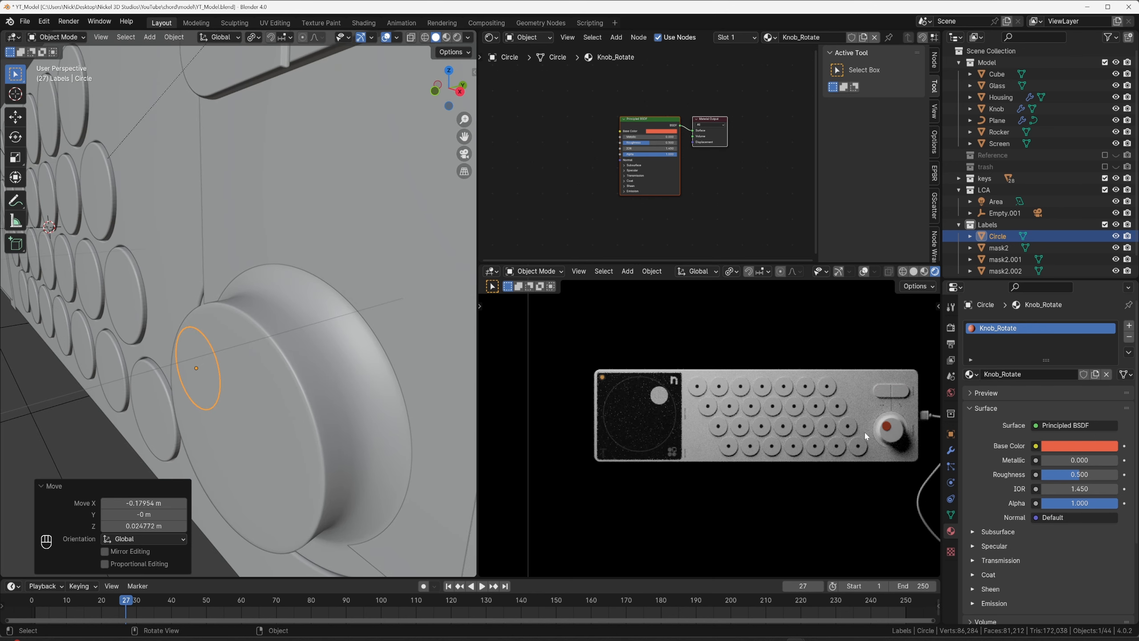
scroll(865, 432, "up", 3)
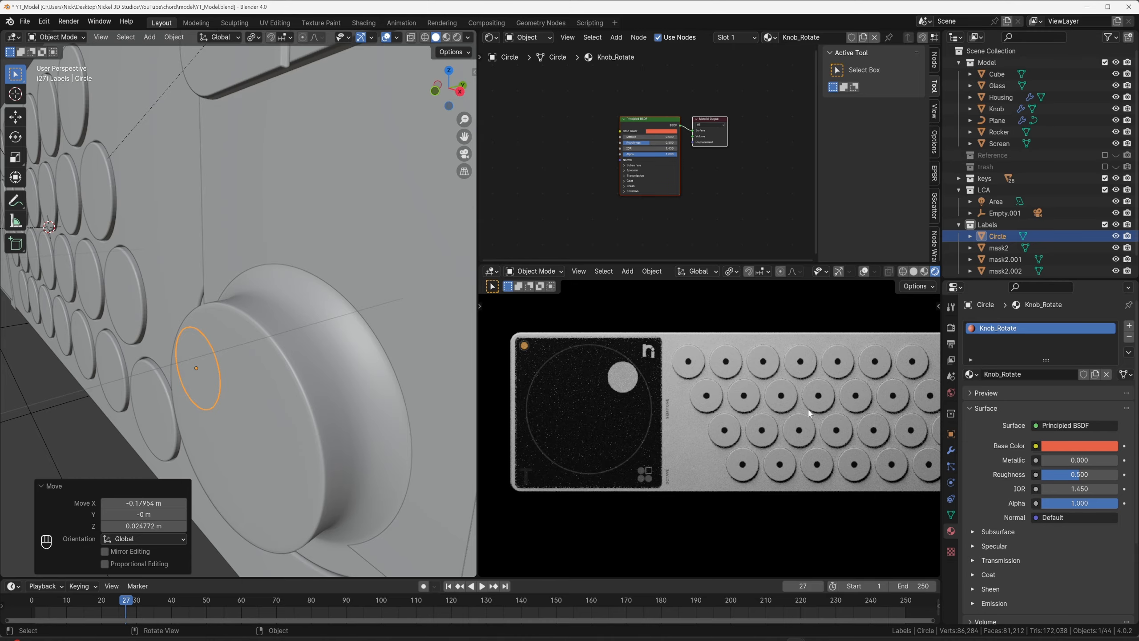
middle_click_drag(285, 320, 230, 311)
middle_click_drag(777, 384, 552, 351, "shift")
scroll(852, 414, "up", 2)
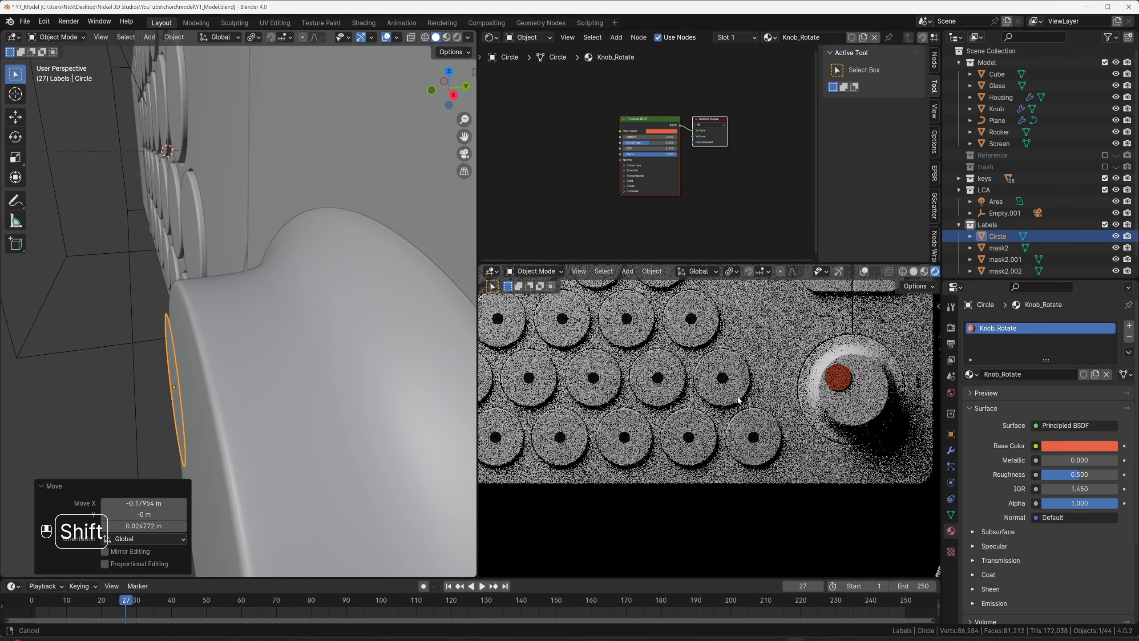
scroll(560, 417, "up", 5)
middle_click_drag(737, 399, 786, 407, "shift")
scroll(762, 405, "up", 3)
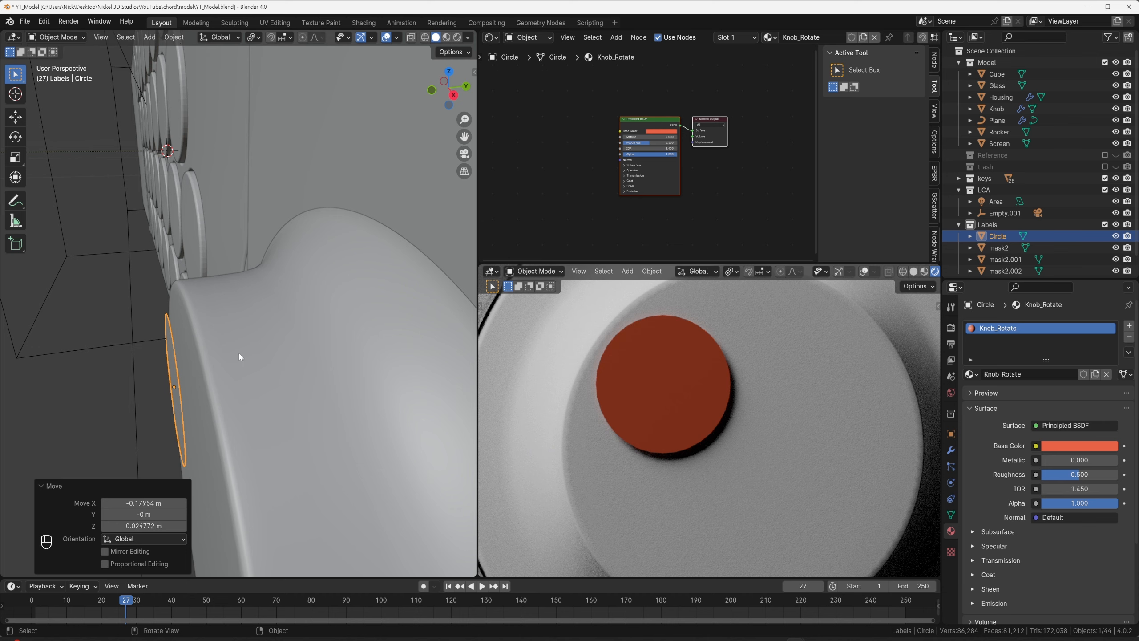
middle_click_drag(240, 357, 251, 351, "shift")
key("g")
key("y")
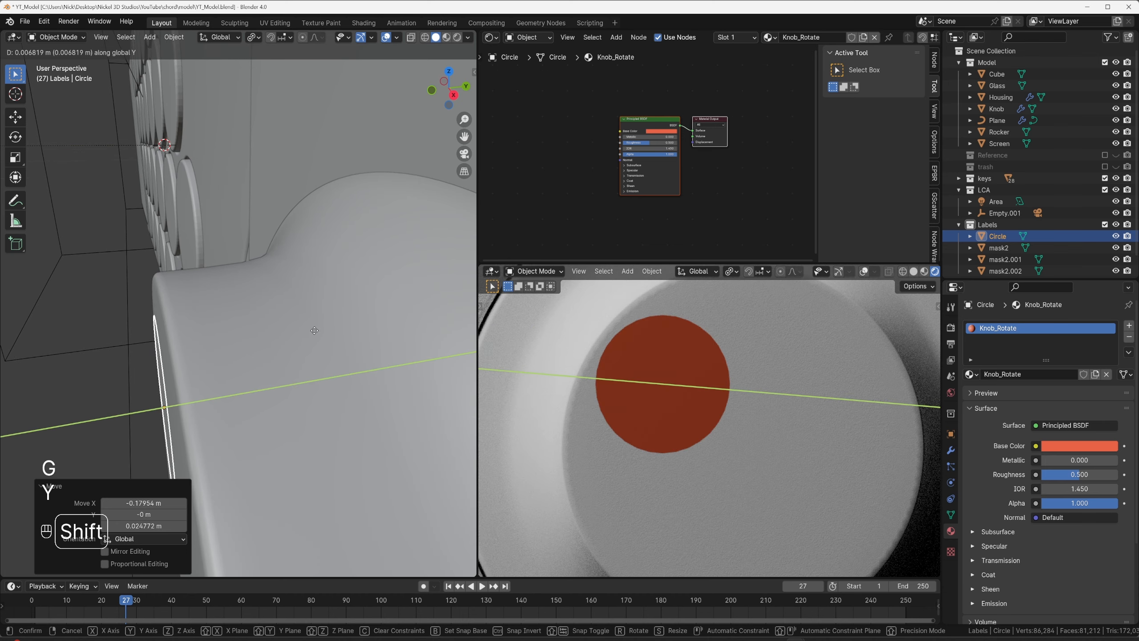
left_click(314, 331, "shift")
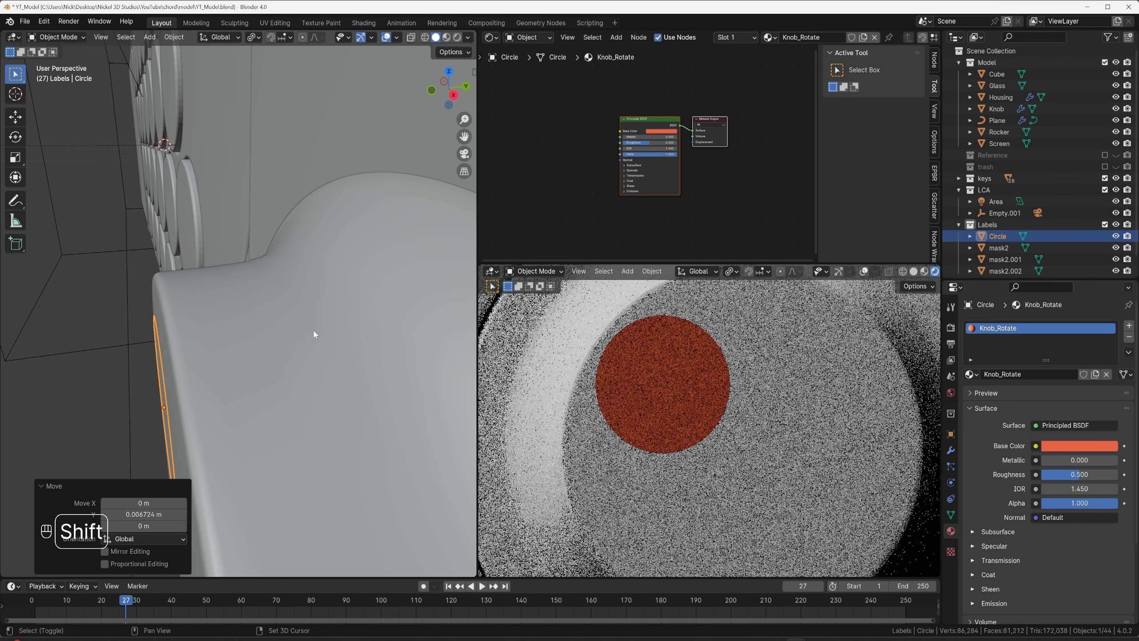
Subdivide the dot's entire outline twice in Edit Mode, with one cut each time.
middle_click_drag(263, 326, 310, 300)
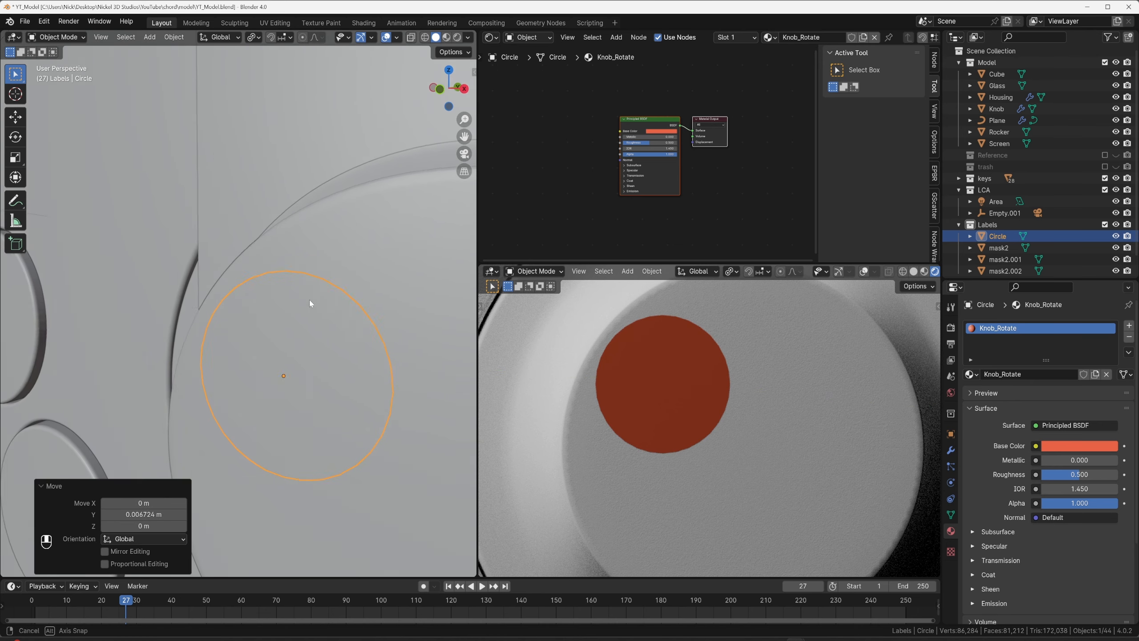
scroll(336, 287, "up", 2)
key("Tab")
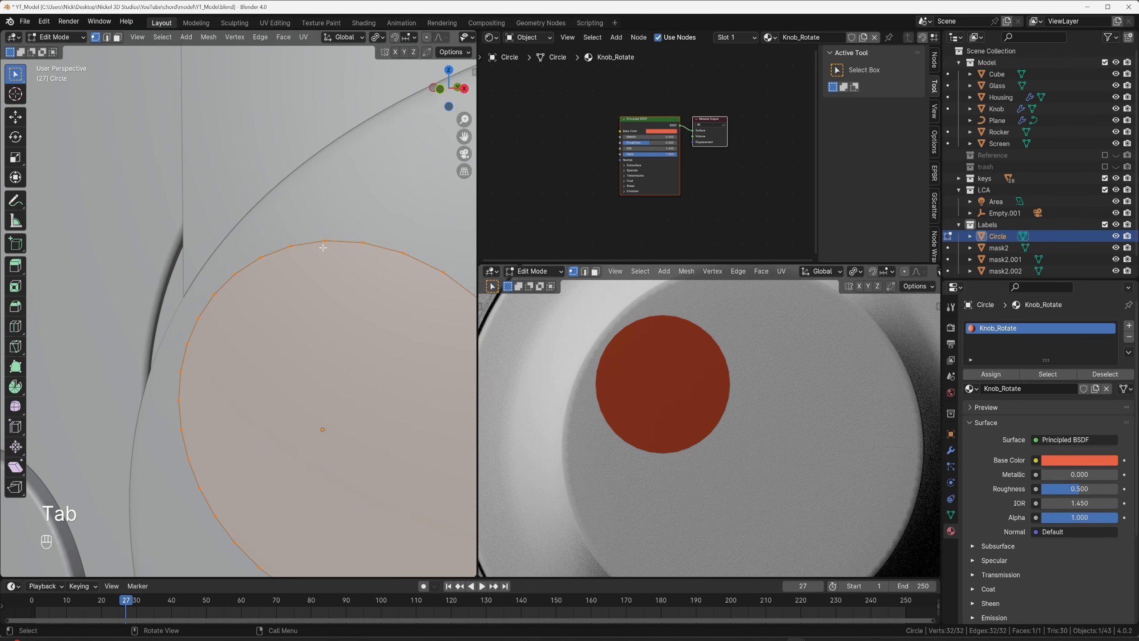
scroll(330, 252, "up", 2)
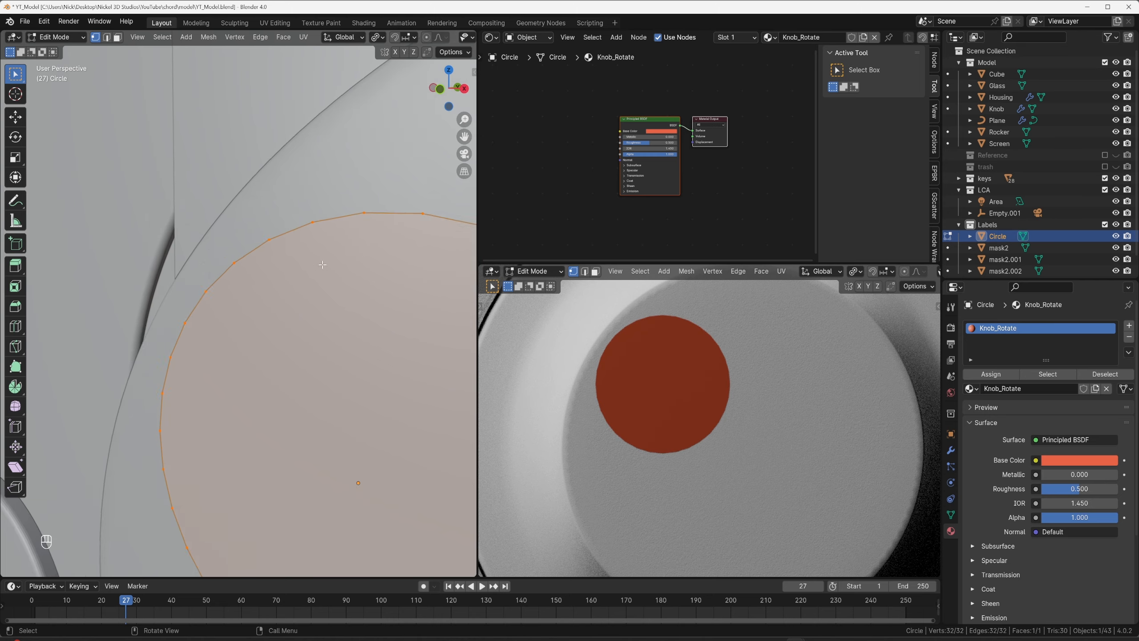
scroll(324, 280, "down", 6)
key("2")
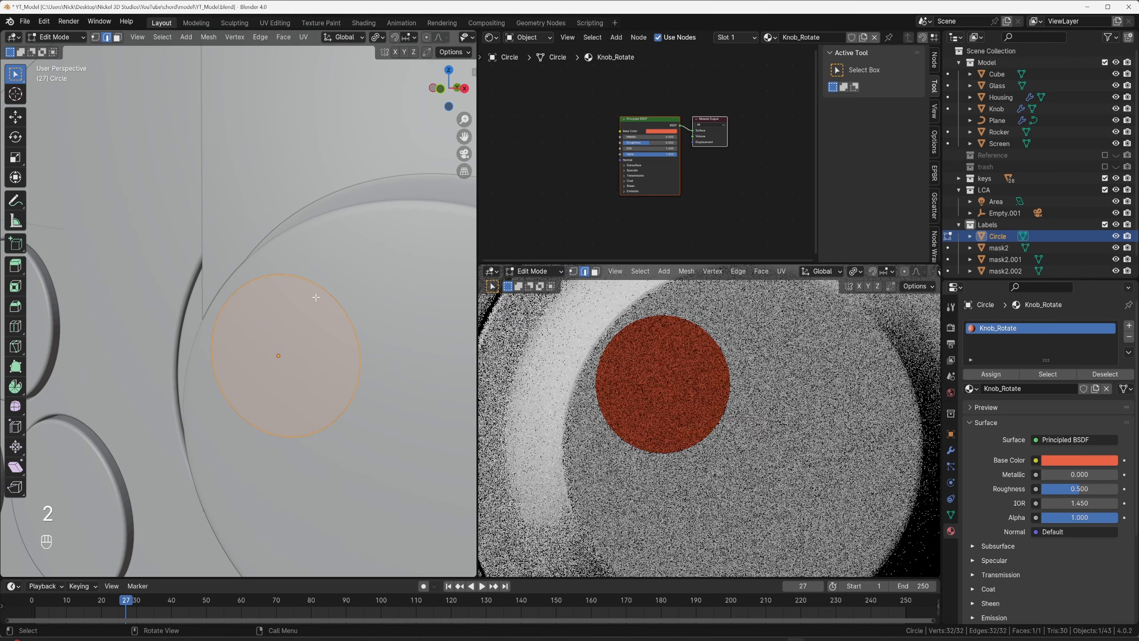
key("1")
right_click(315, 296)
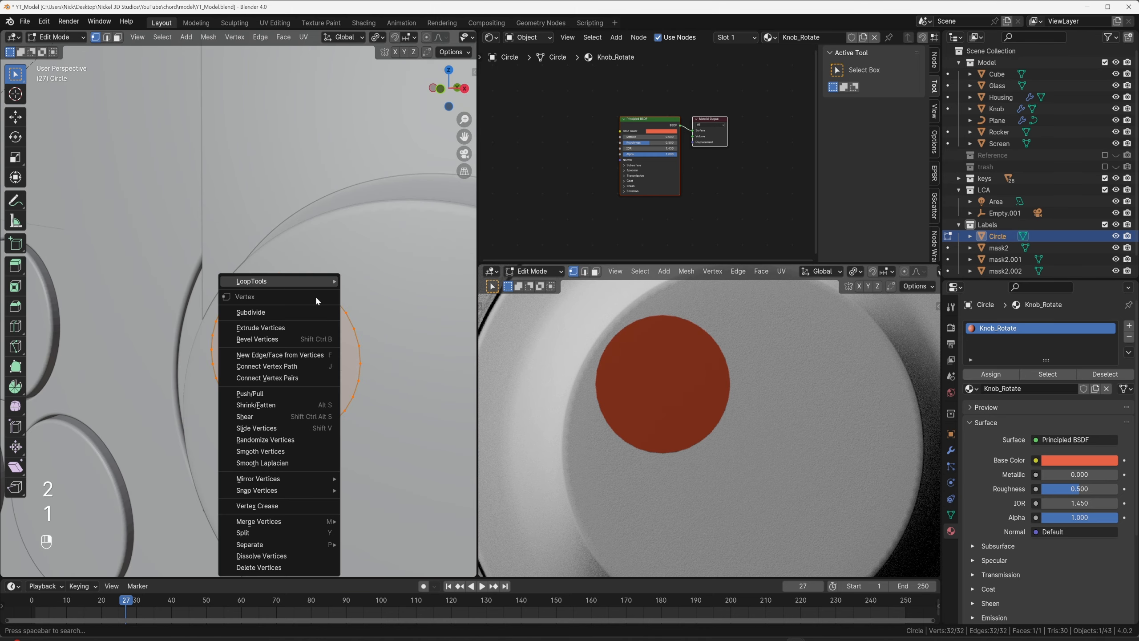
left_click(305, 308)
right_click(304, 311)
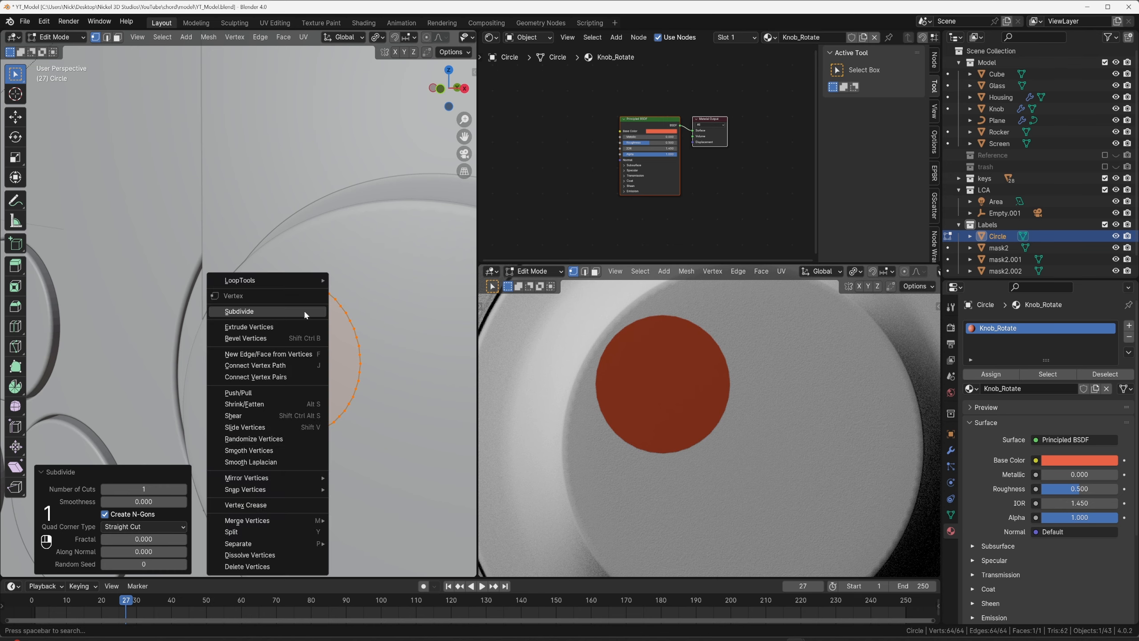
left_click(304, 309)
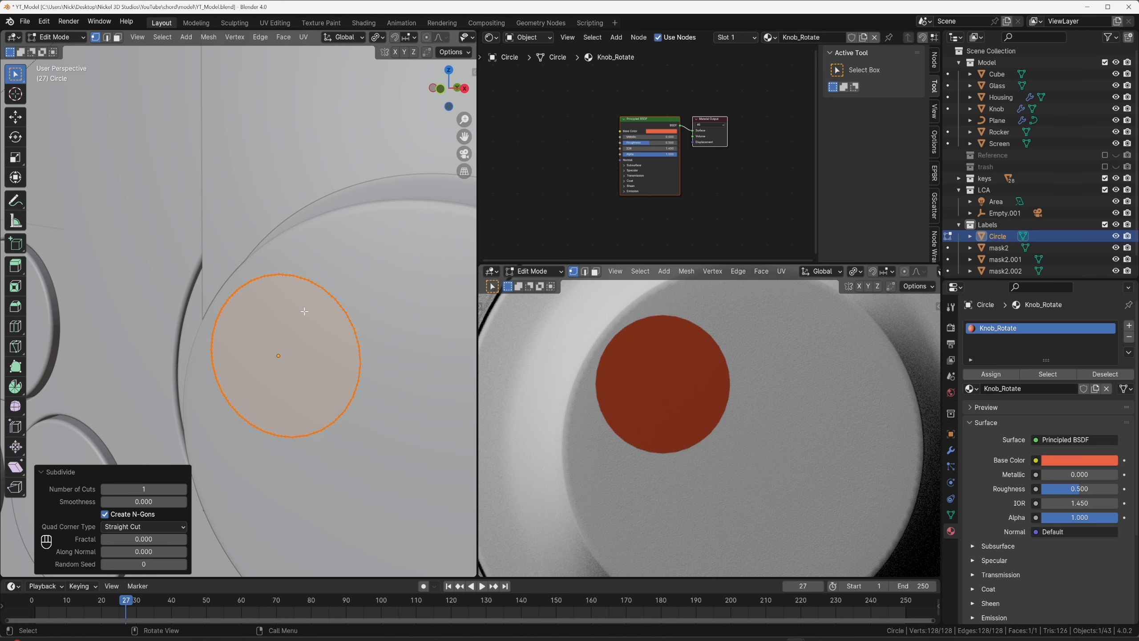
Round the subdivided outline with the LoopTools Circle operation and return to Object Mode.
key("2")
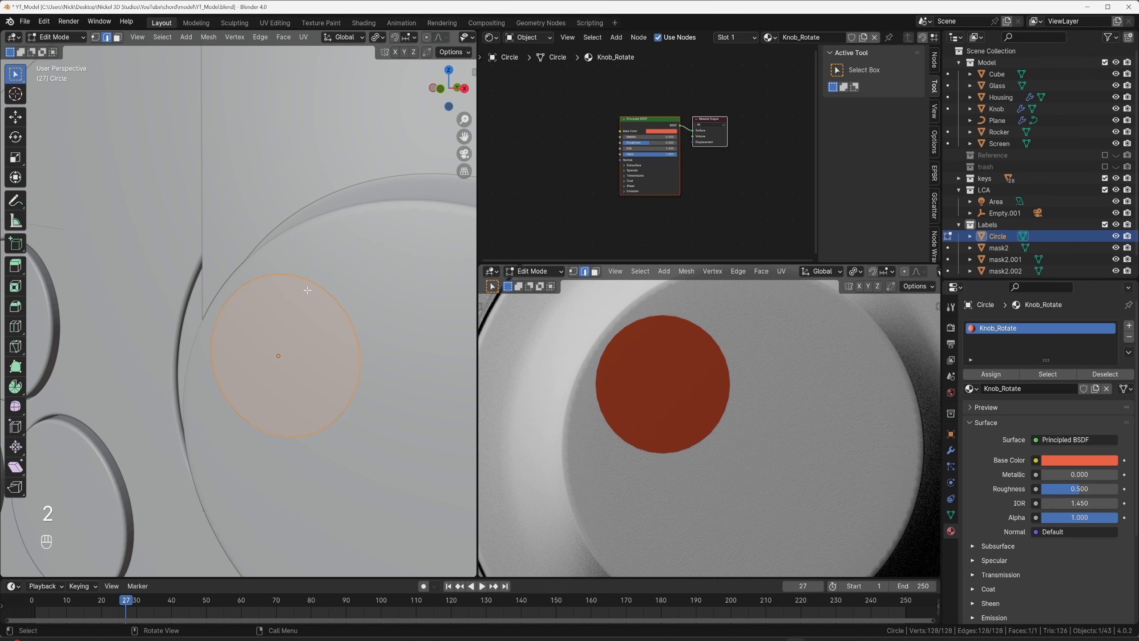
right_click(306, 288)
mouse_move(302, 262)
left_click(364, 270)
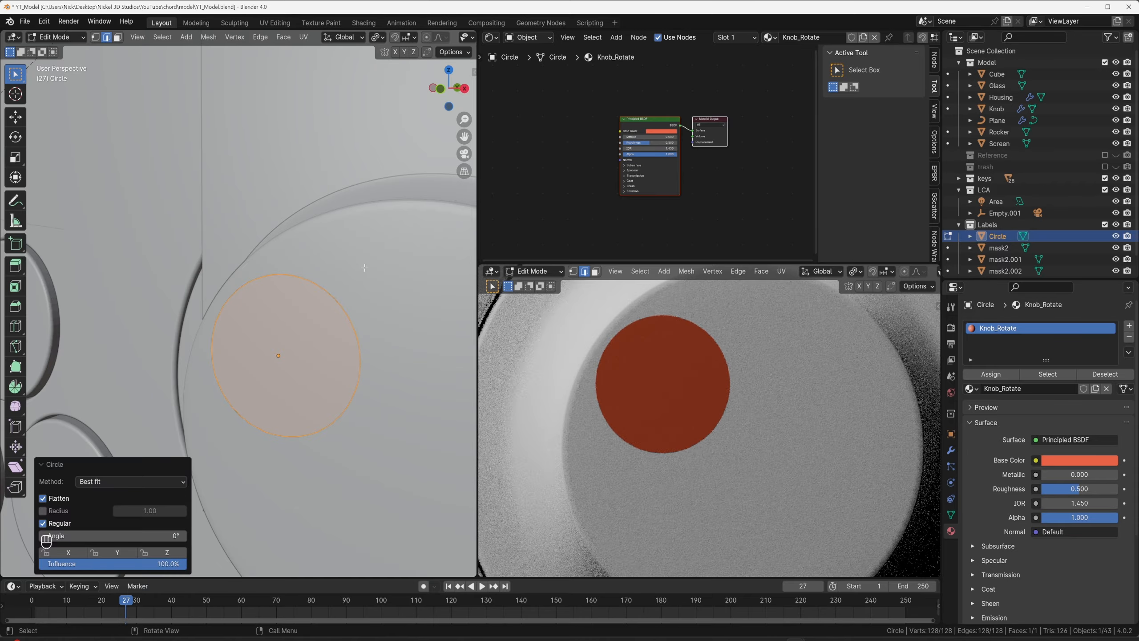
scroll(743, 385, "up", 4)
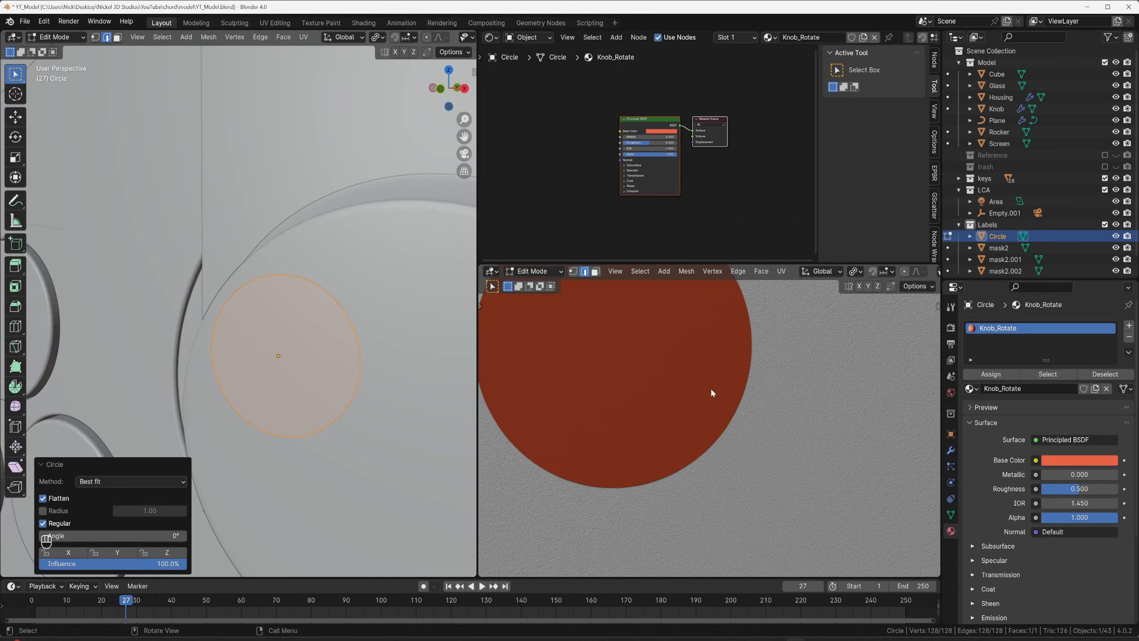
key("Tab")
Shrink the dot's mesh in Edit Mode by factors of 0.861 and 0.890, and check its size in the rendered view.
scroll(704, 386, "down", 10)
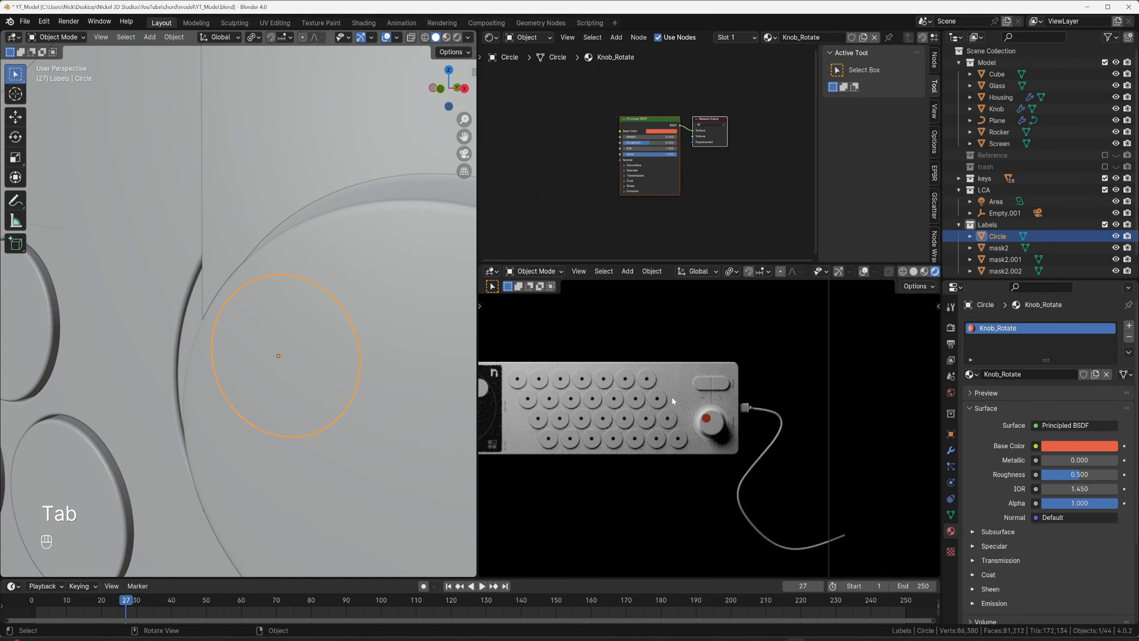
key("Tab")
key("s")
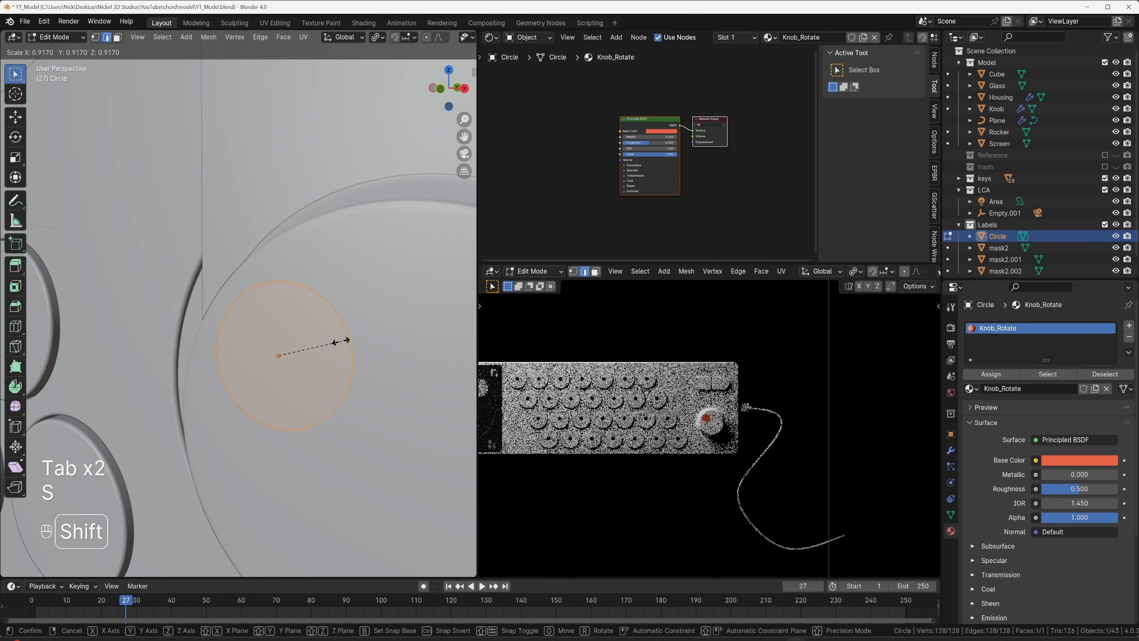
left_click(285, 354)
key("s")
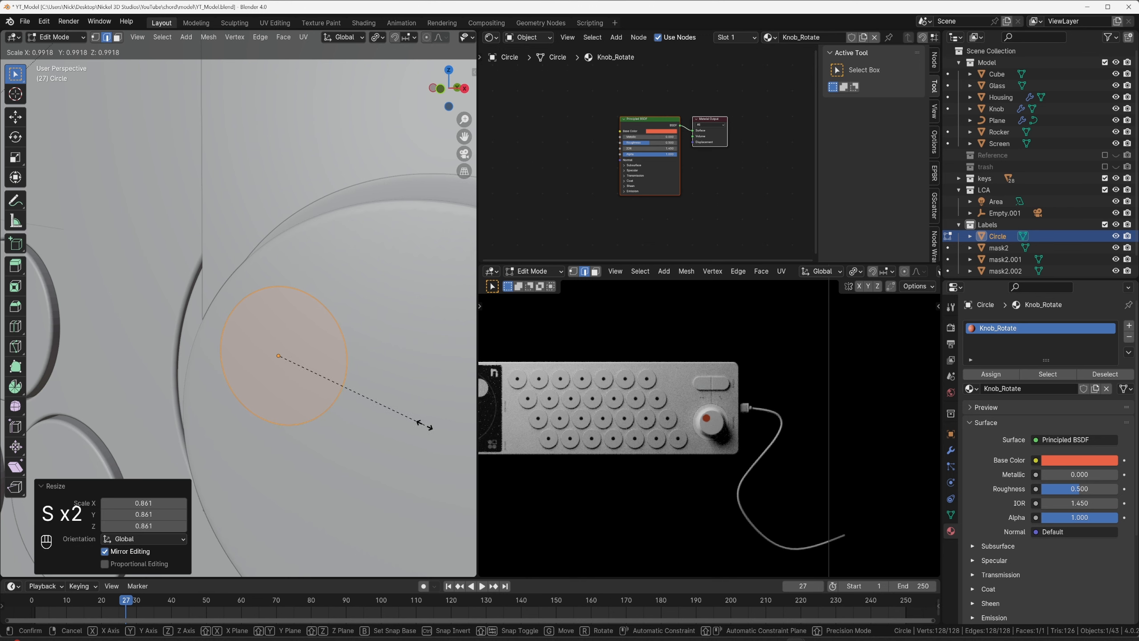
left_click(328, 372)
scroll(348, 376, "up", 5)
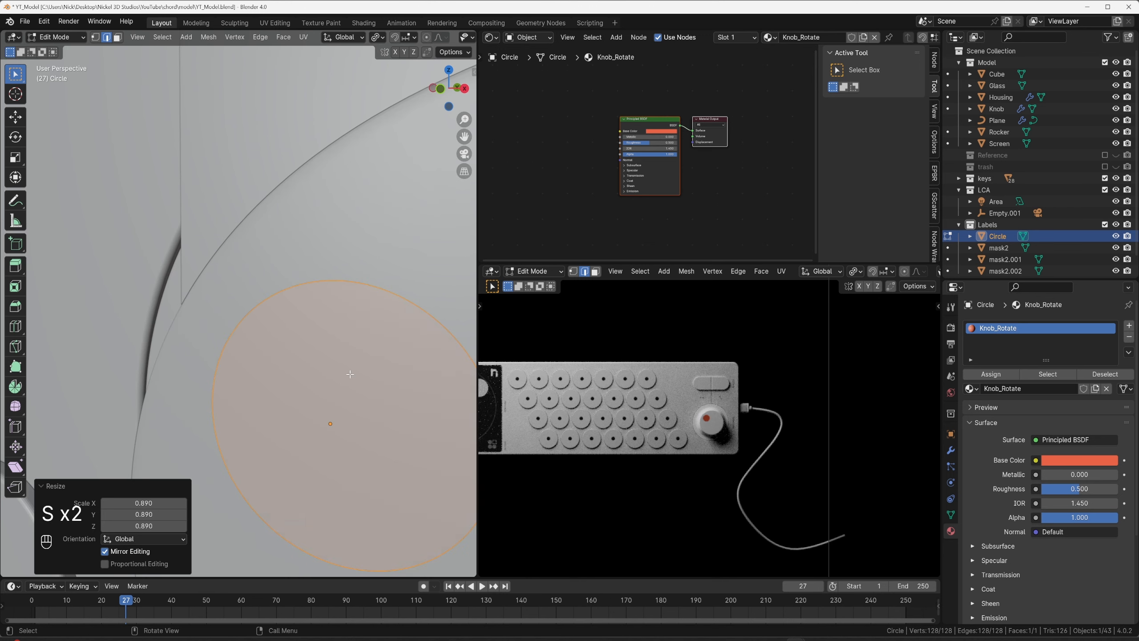
key("Tab")
scroll(664, 395, "down", 2)
middle_click_drag(663, 395, 631, 380, "shift")
scroll(707, 389, "up", 2)
scroll(508, 409, "up", 3)
scroll(631, 381, "up", 4)
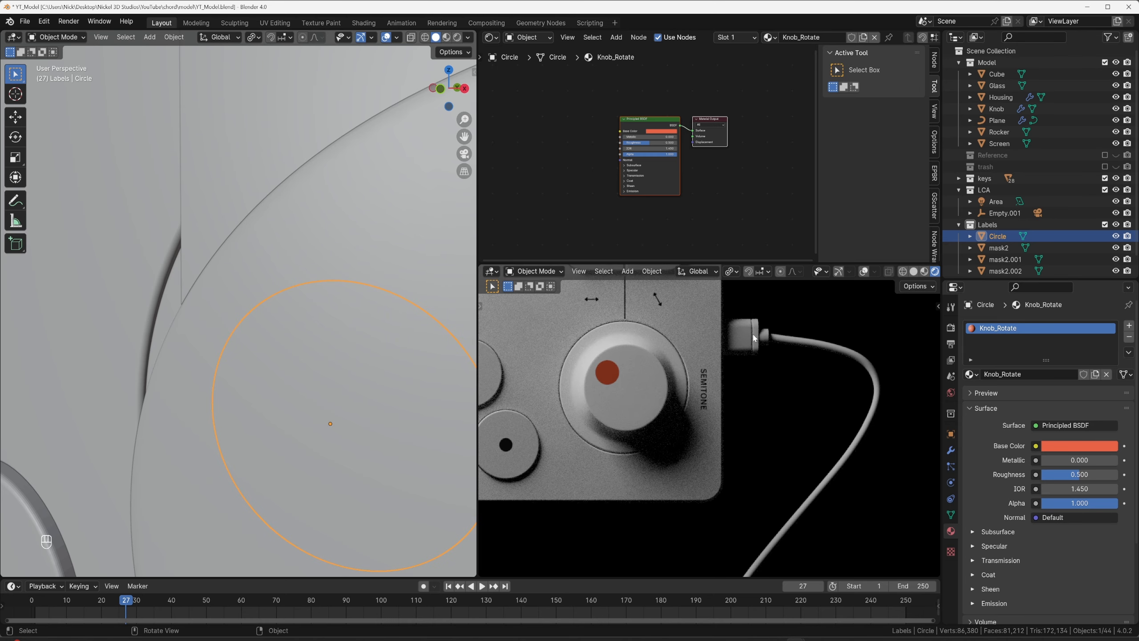
Create a new material named Chord for the device's cable.
scroll(405, 300, "down", 8)
left_click(367, 300)
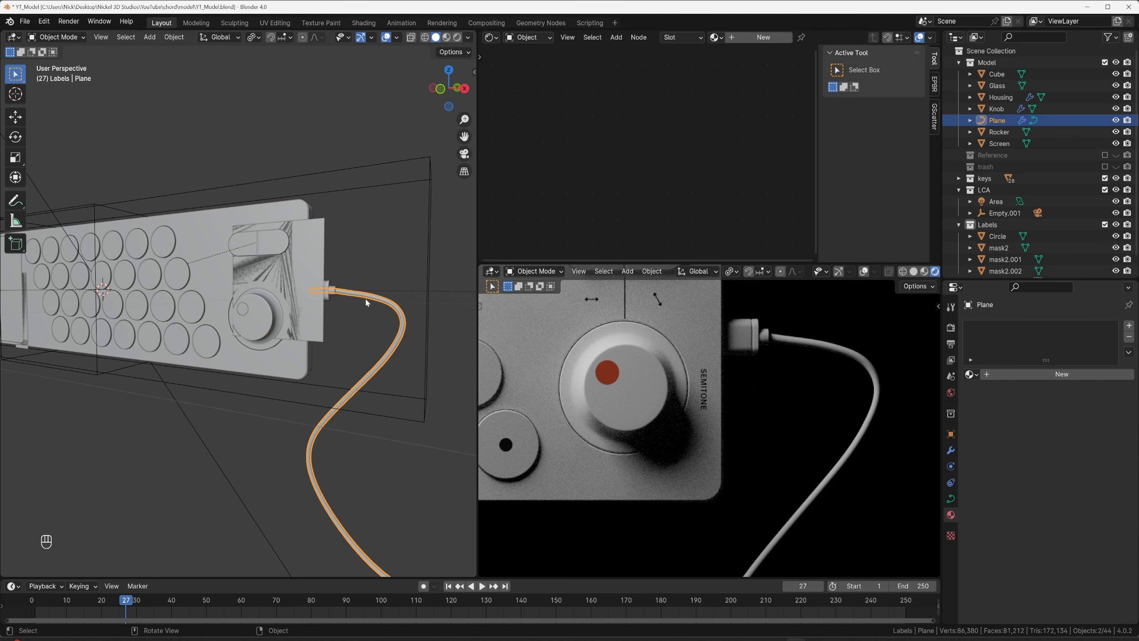
key("KP_1")
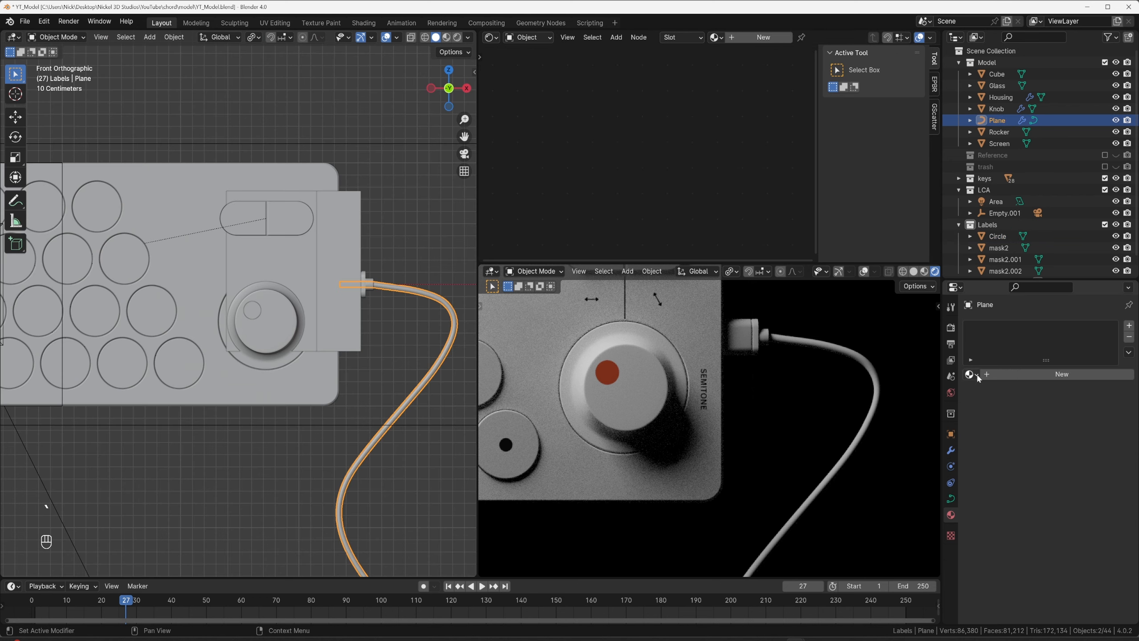
left_click(989, 375)
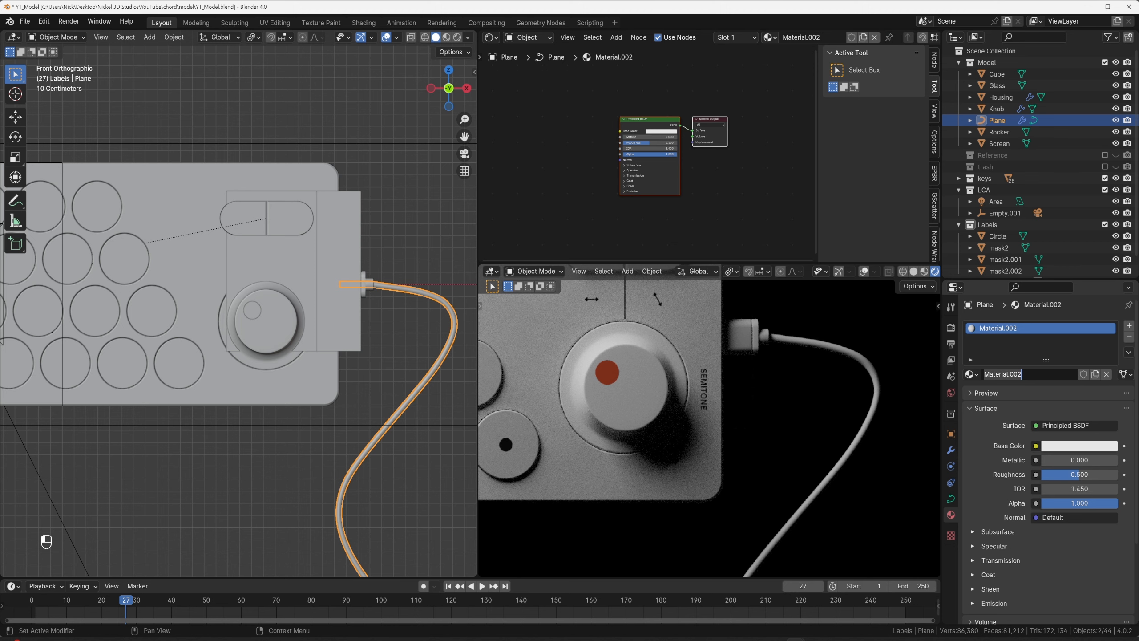
type("Chord")
key("Return")
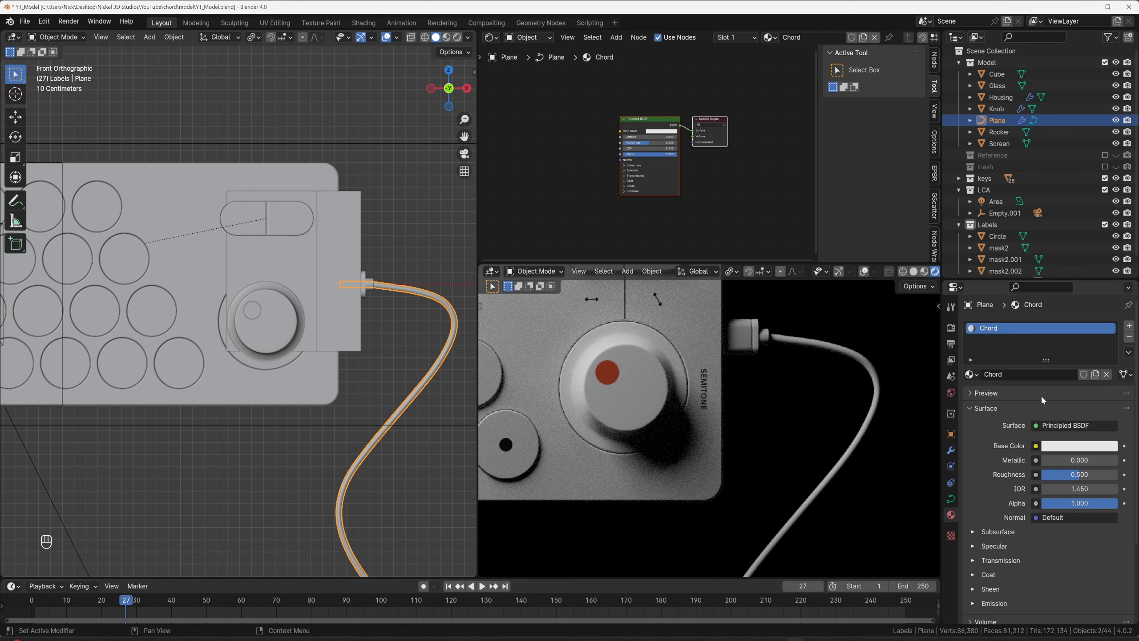
Set the Chord material's base color by sampling the red dot on the rendered knob with the eyedropper.
left_click(1071, 445)
left_click(1106, 394)
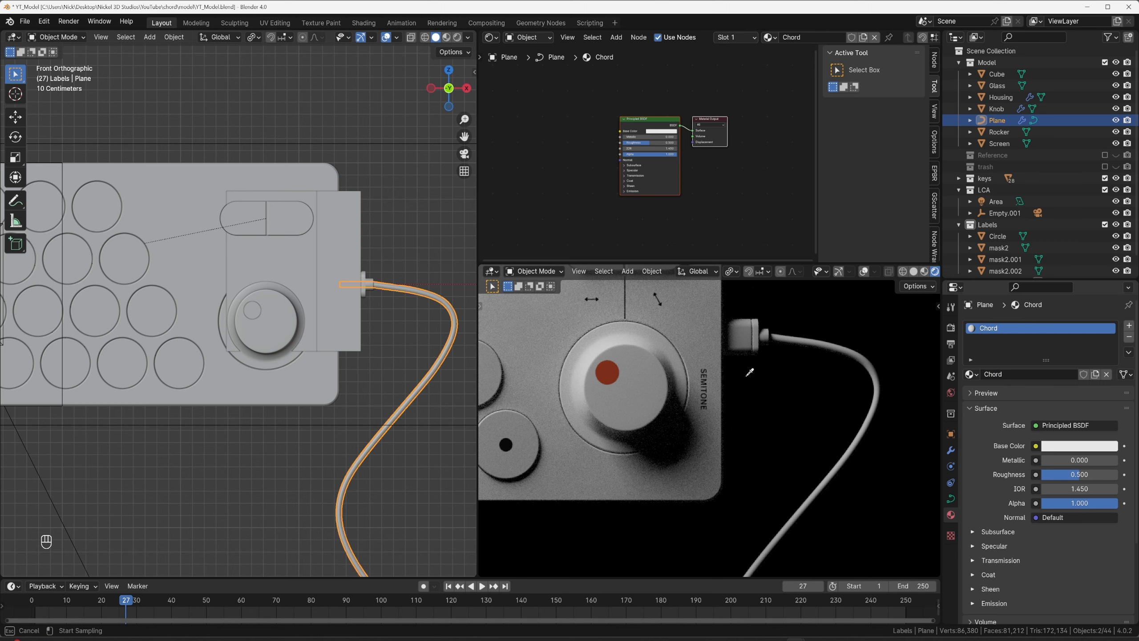
left_click(613, 371)
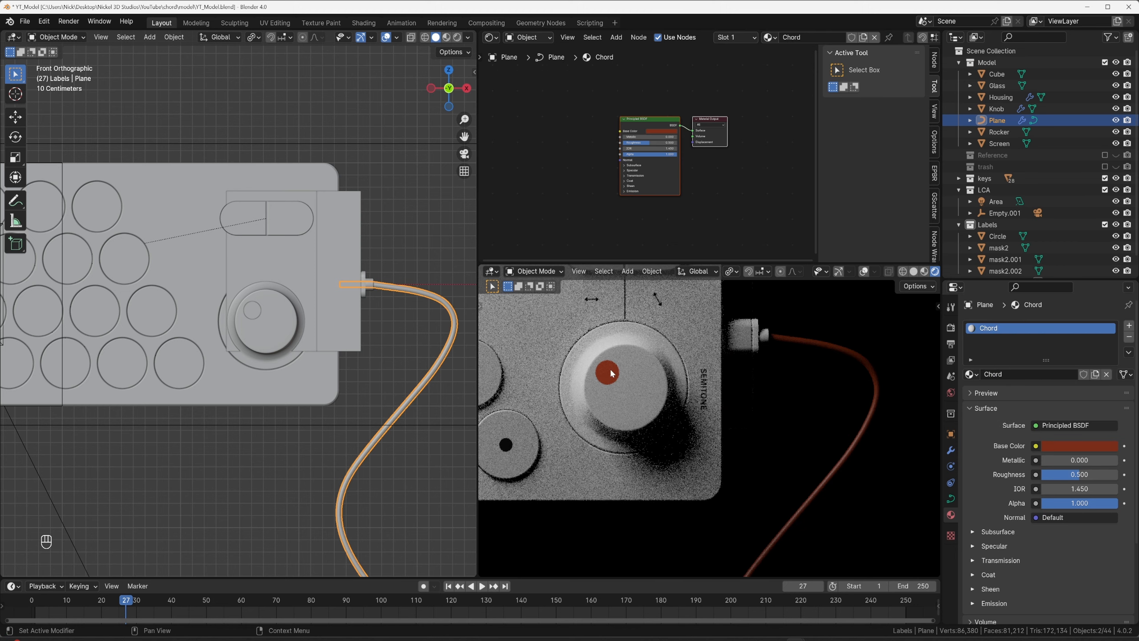
Remove the Chord material from the cable.
left_click(1070, 445)
key("Escape")
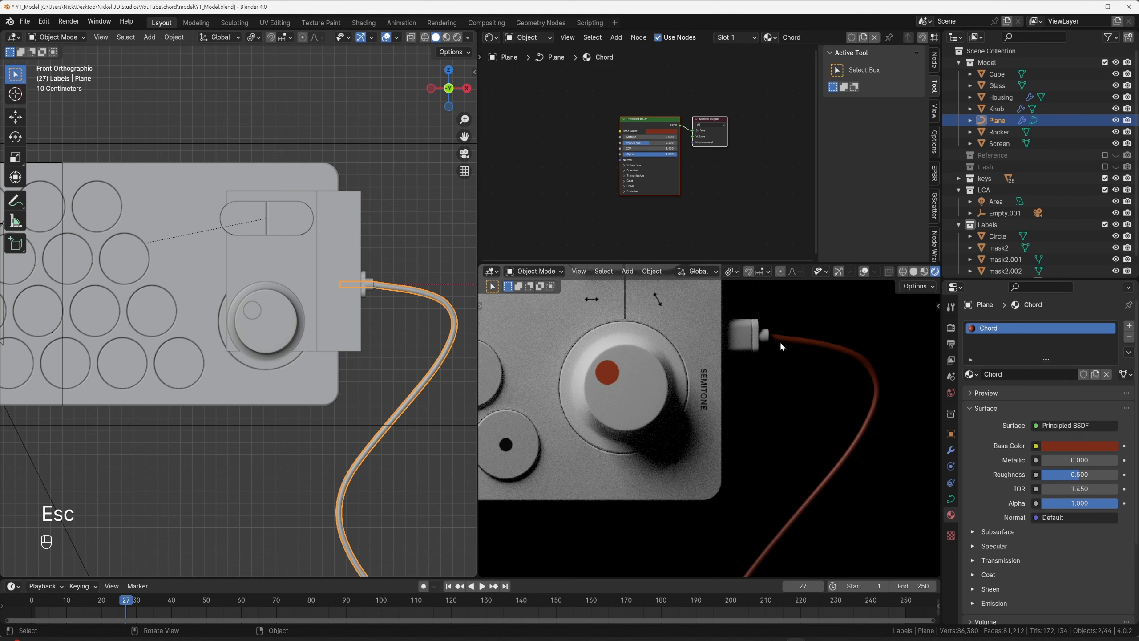
left_click(1129, 337)
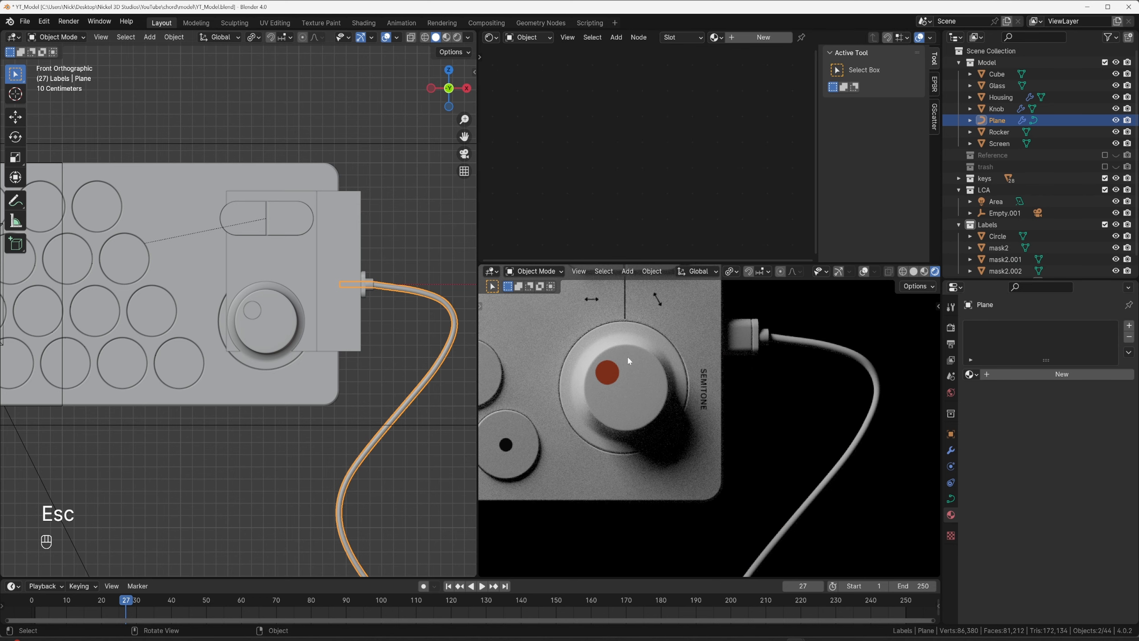
Examine the materials on the knob and its red dot to find the one that gives the dot its color.
left_click(741, 337)
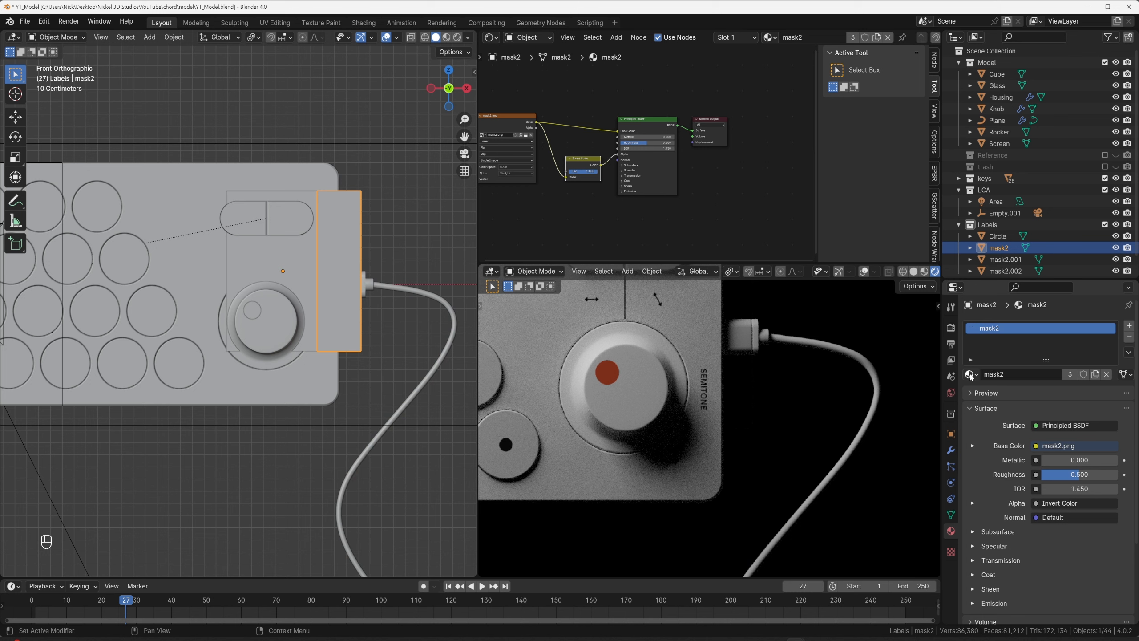
left_click(729, 327)
left_click(971, 374)
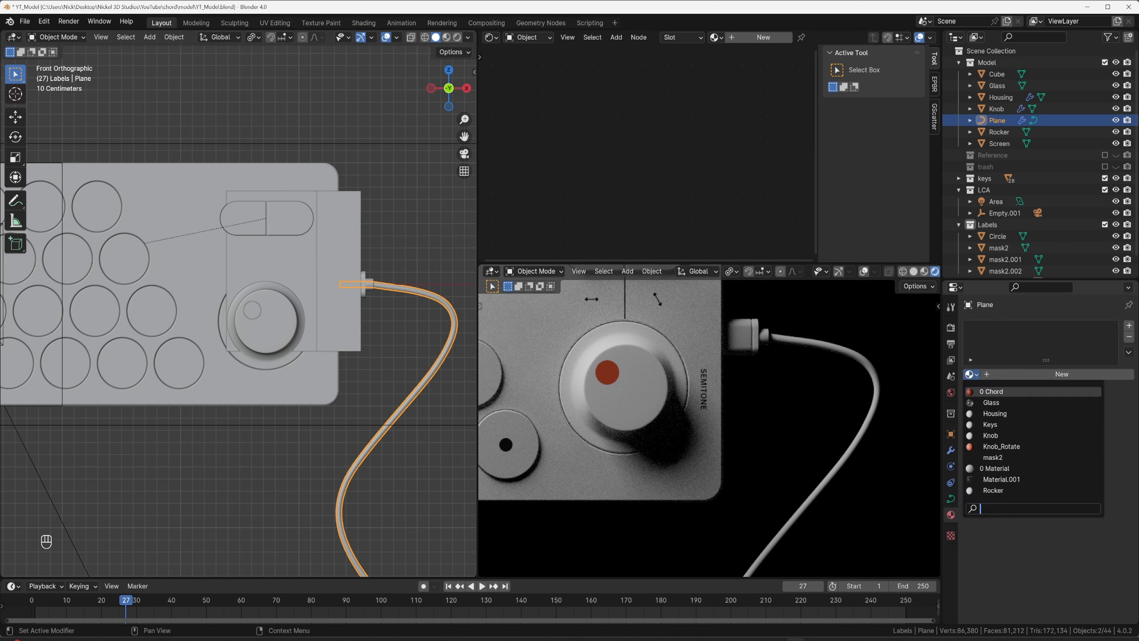
left_click(615, 375)
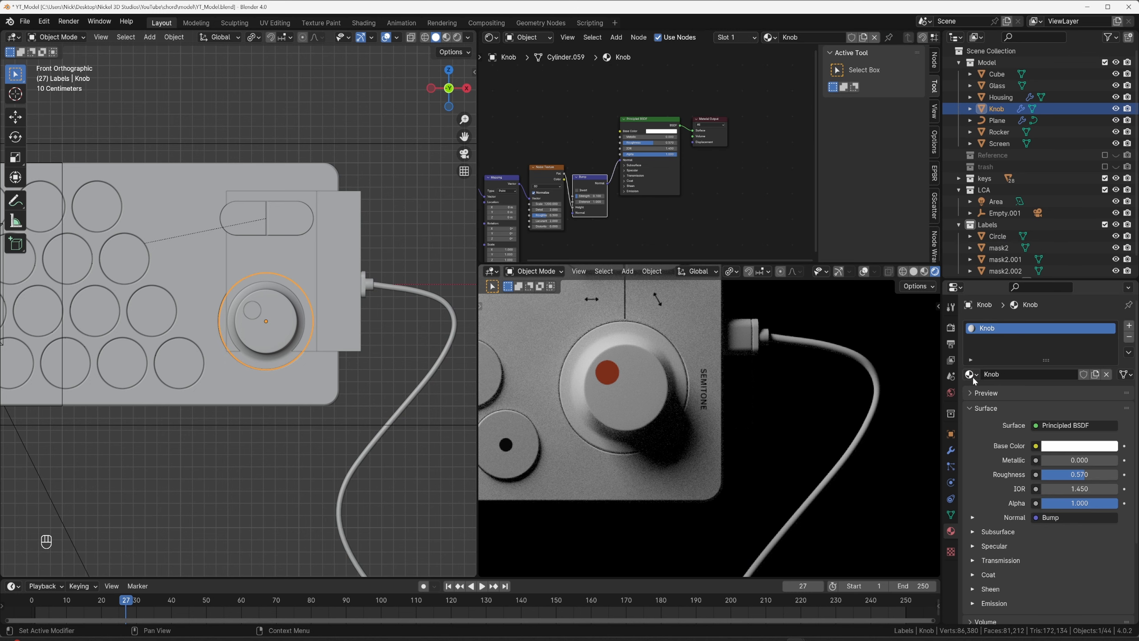
left_click(247, 310)
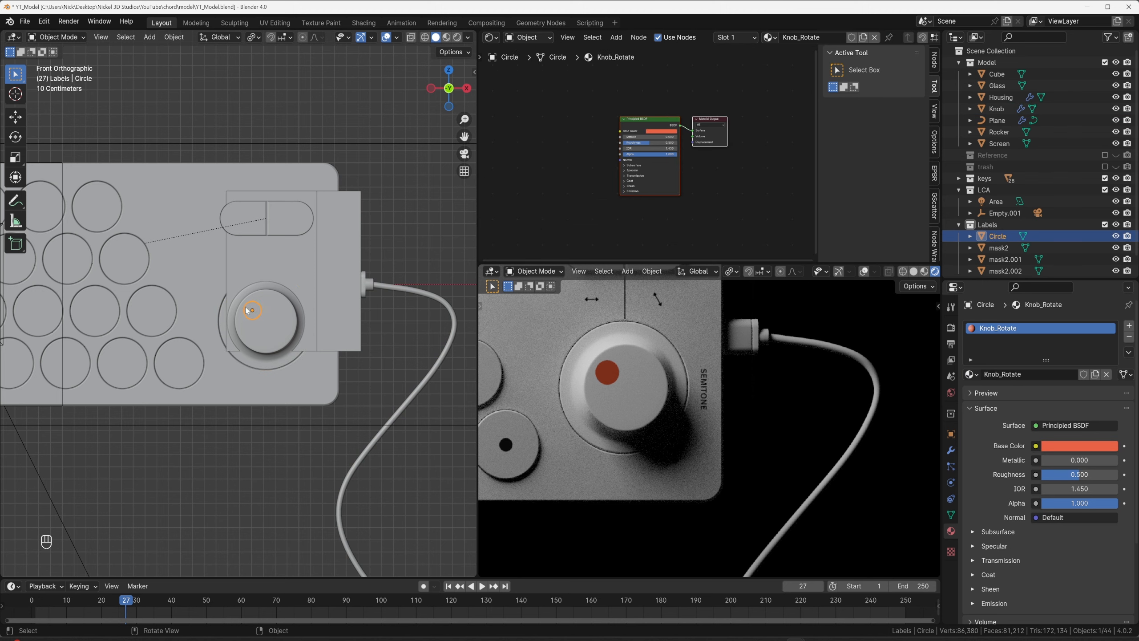
Assign the Knob_Rotate material to the cable, make it a single-user copy and rename the copy Cord.
left_click(805, 342)
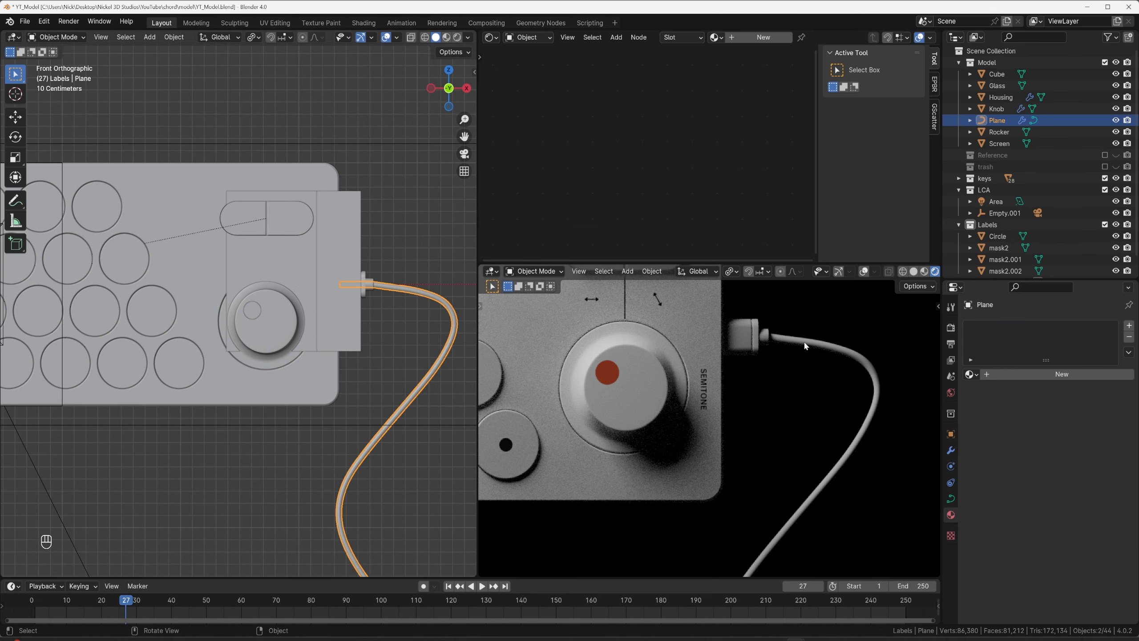
left_click(972, 373)
left_click(1002, 446)
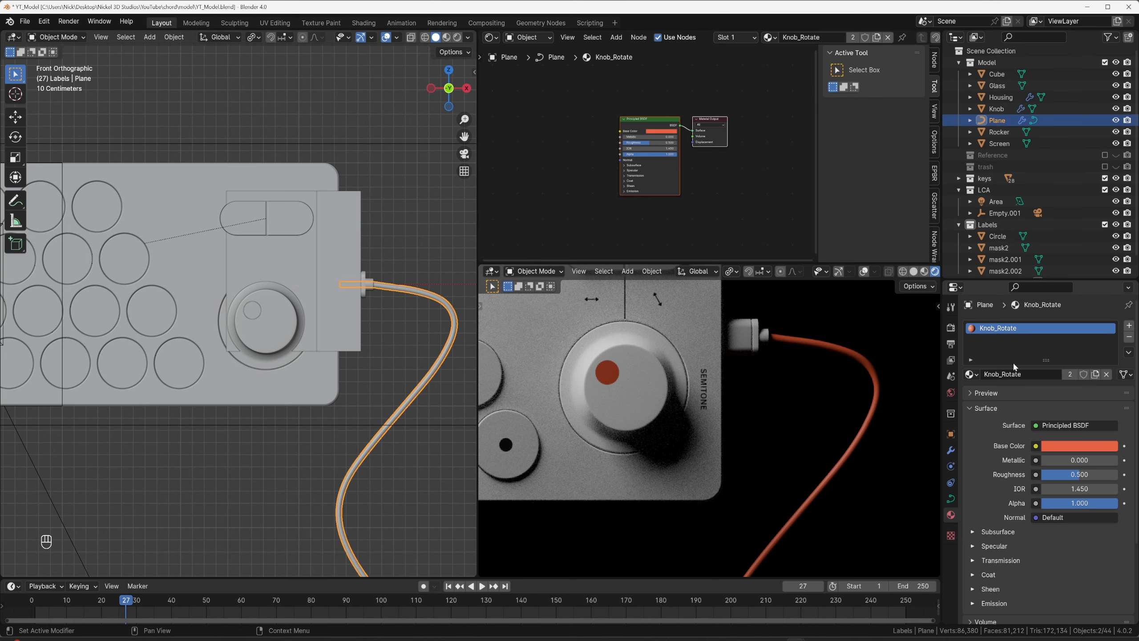
left_click(1071, 374)
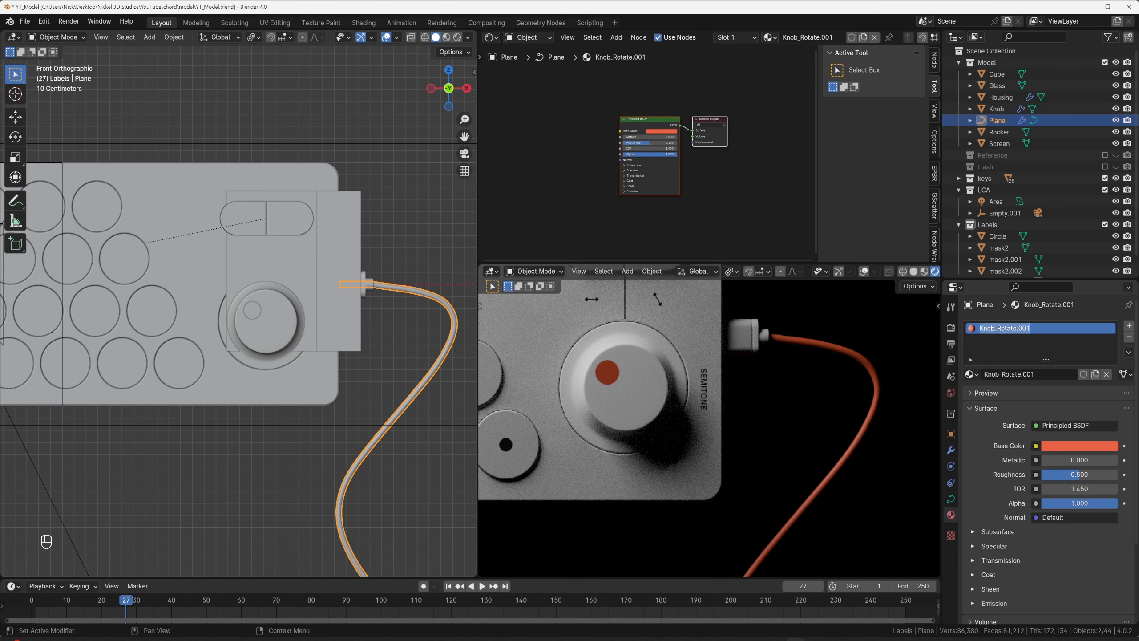
type("Cord")
key("Return")
Change the Cord material's base color to a more saturated orange-red.
left_click(1052, 449)
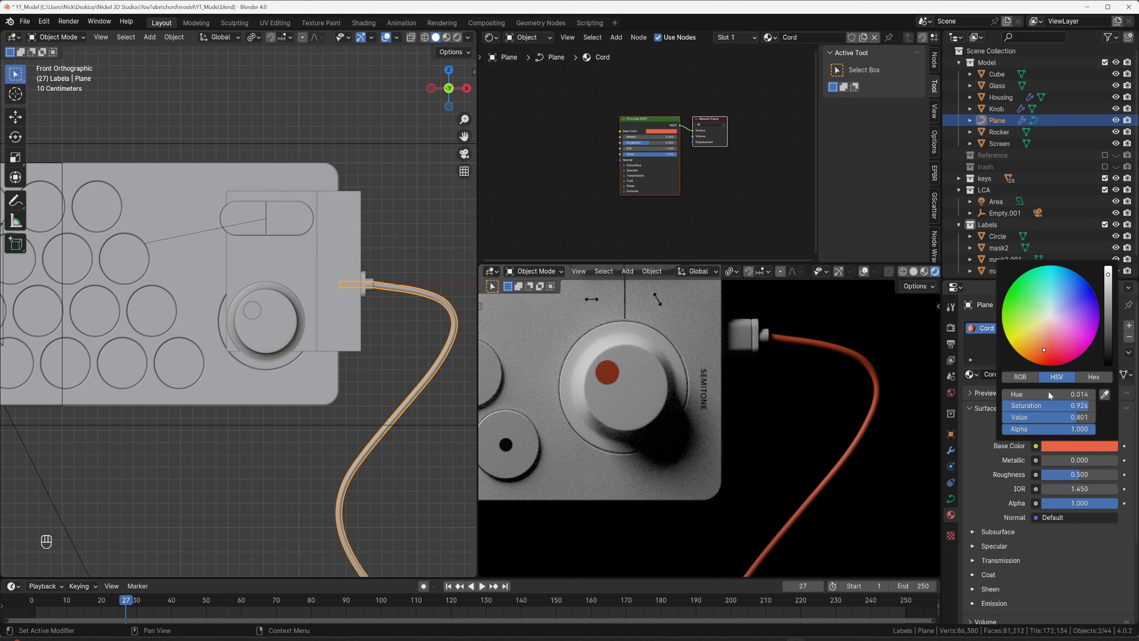
left_click(1047, 358)
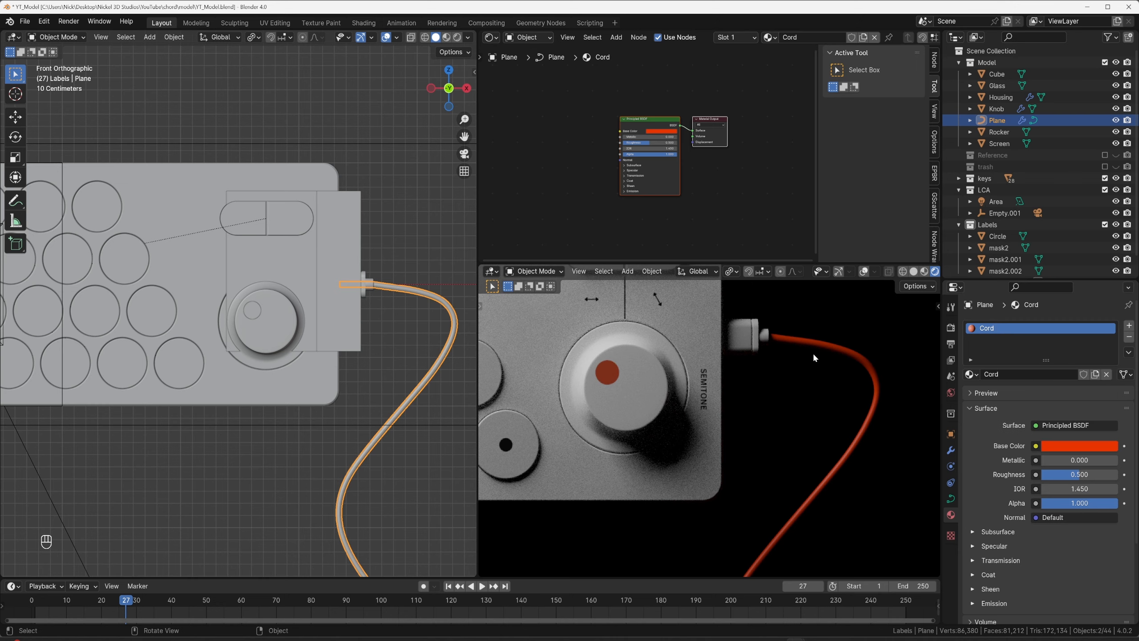
scroll(782, 327, "up", 5)
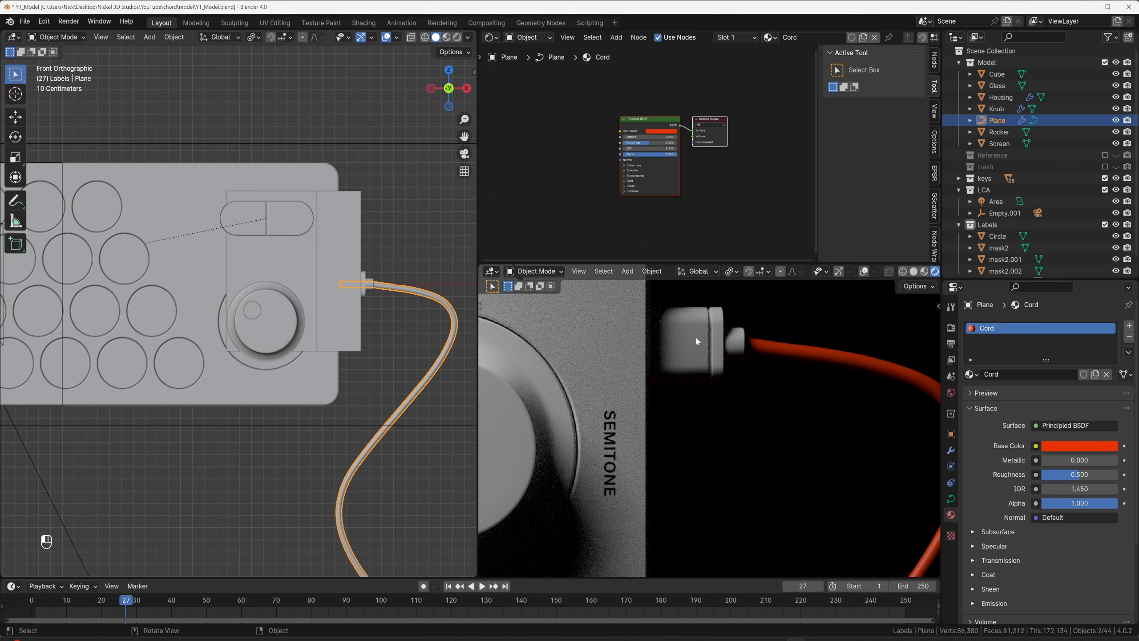
Assign the Cord material to the plug connector at the device end of the cable.
left_click(697, 341)
scroll(236, 311, "up", 3)
left_click(282, 314)
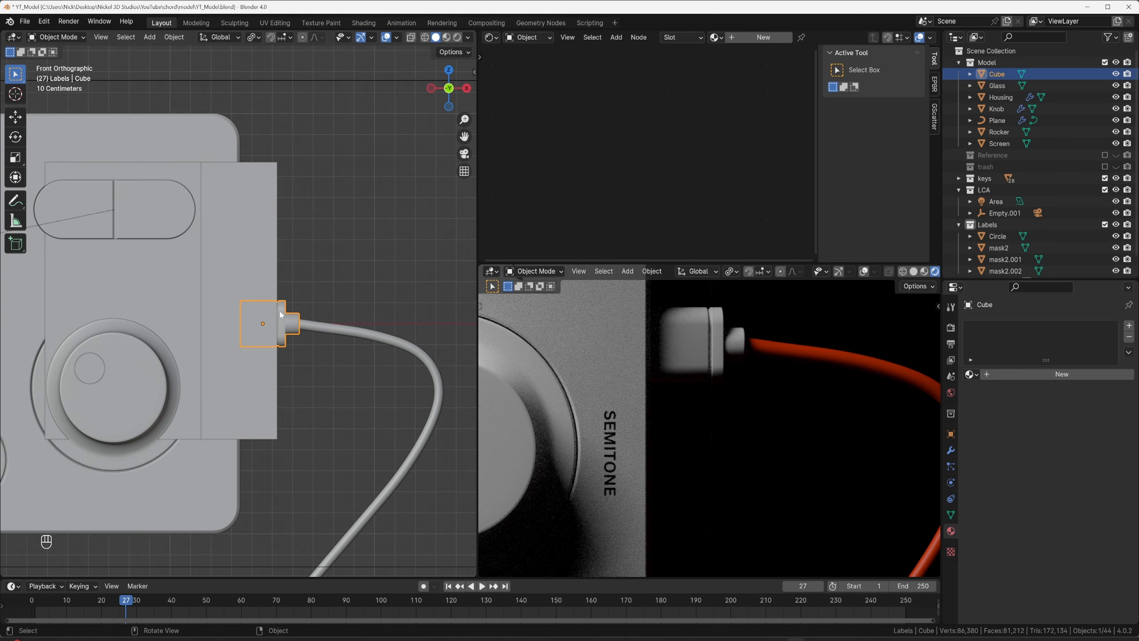
mouse_move(283, 313)
middle_mouse_down()
mouse_move(243, 323)
mouse_move(279, 311)
middle_mouse_up()
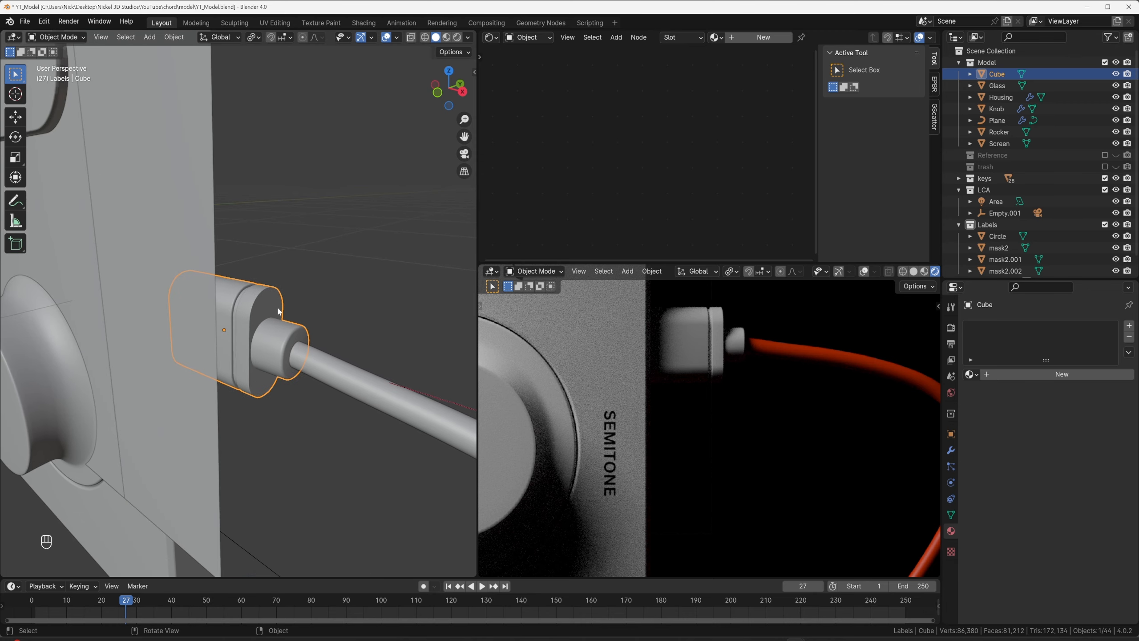
left_click(971, 375)
left_click(987, 404)
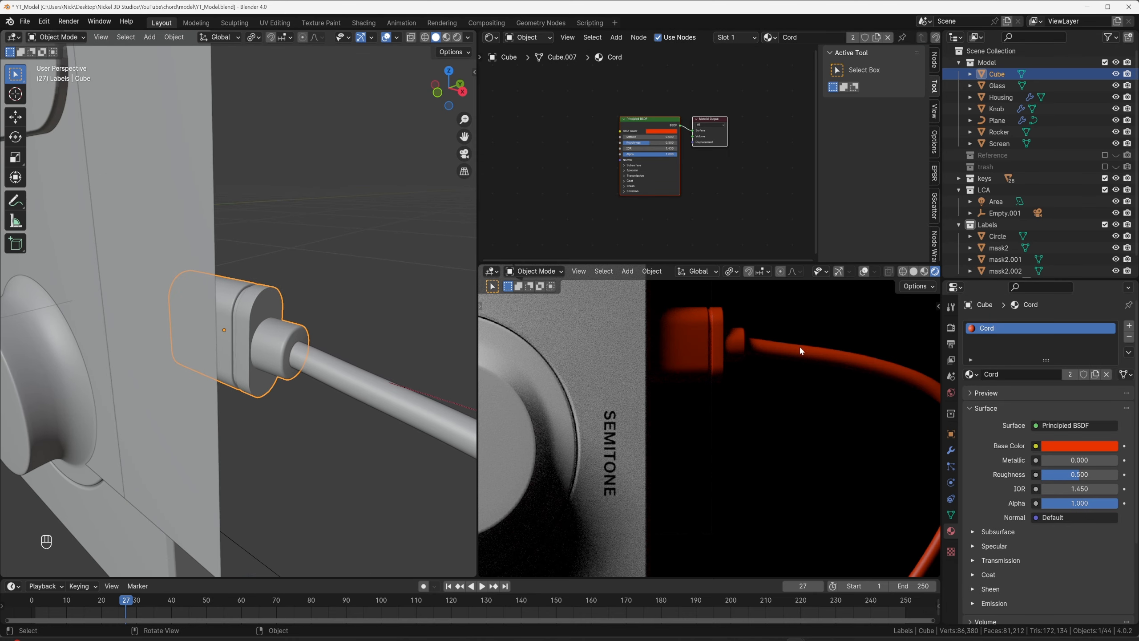
In Edit Mode, select the plug's flange and cable collar by growing the selection from the end face, then shrinking it once.
scroll(712, 324, "up", 3)
middle_click_drag(723, 359, 723, 465, "shift")
scroll(724, 387, "up", 2)
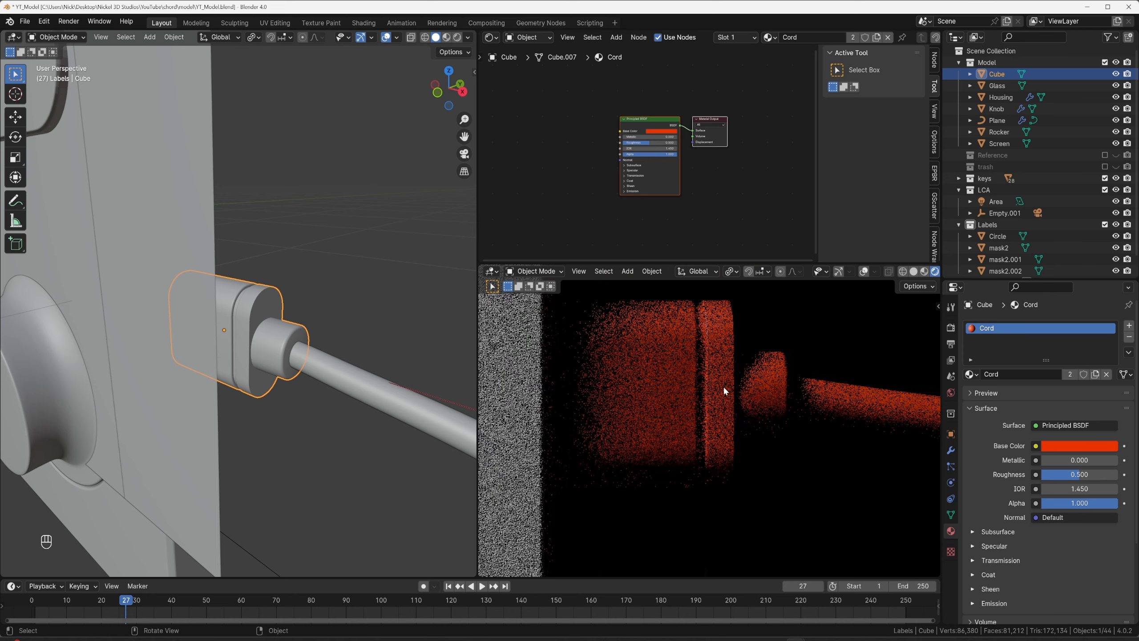
scroll(283, 333, "up", 3)
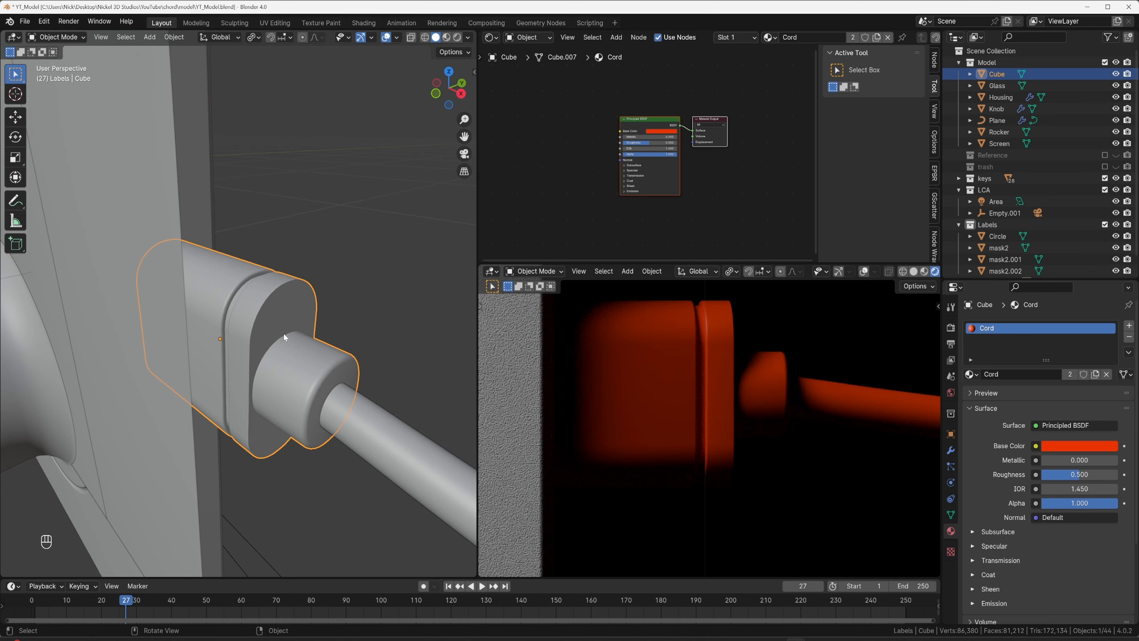
key("Tab")
key("3")
left_click(326, 394)
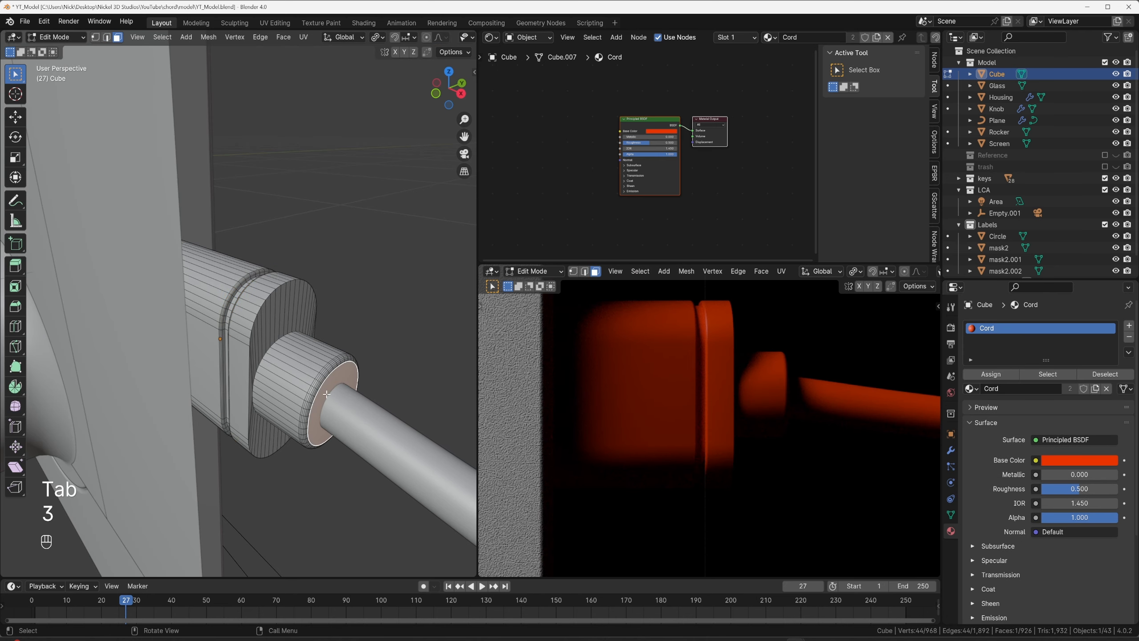
key("ctrl+KP_Add")
key("ctrl+KP_Add")
key("ctrl+KP_Add")
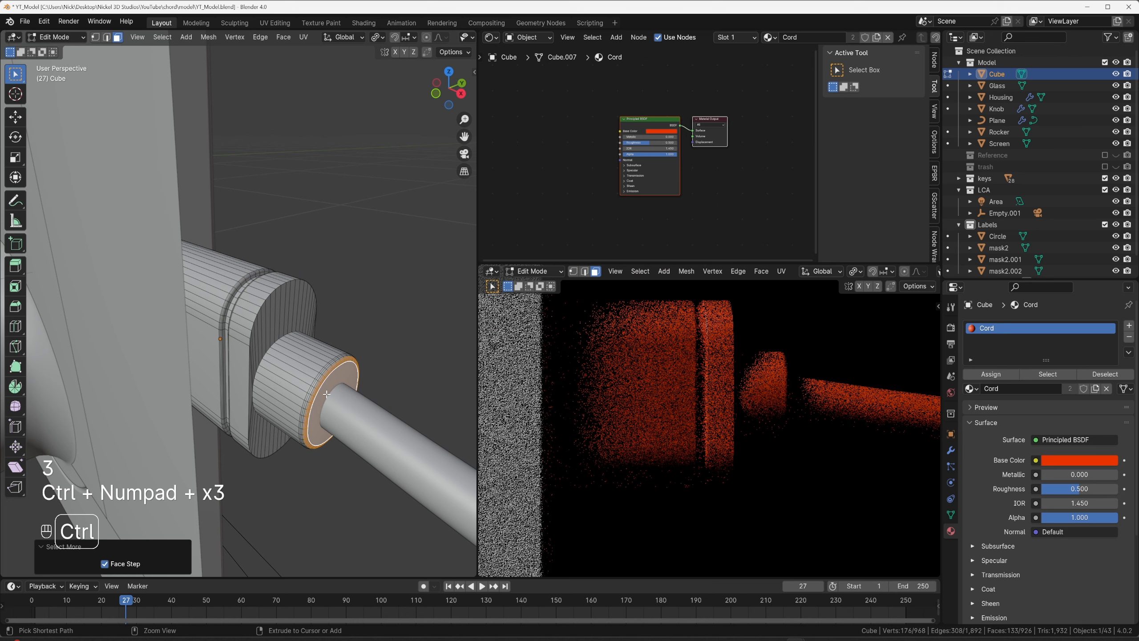
key("ctrl+KP_Add")
key("ctrl+KP_Add")
key("ctrl+KP_Add")
key("ctrl+KP_Add")
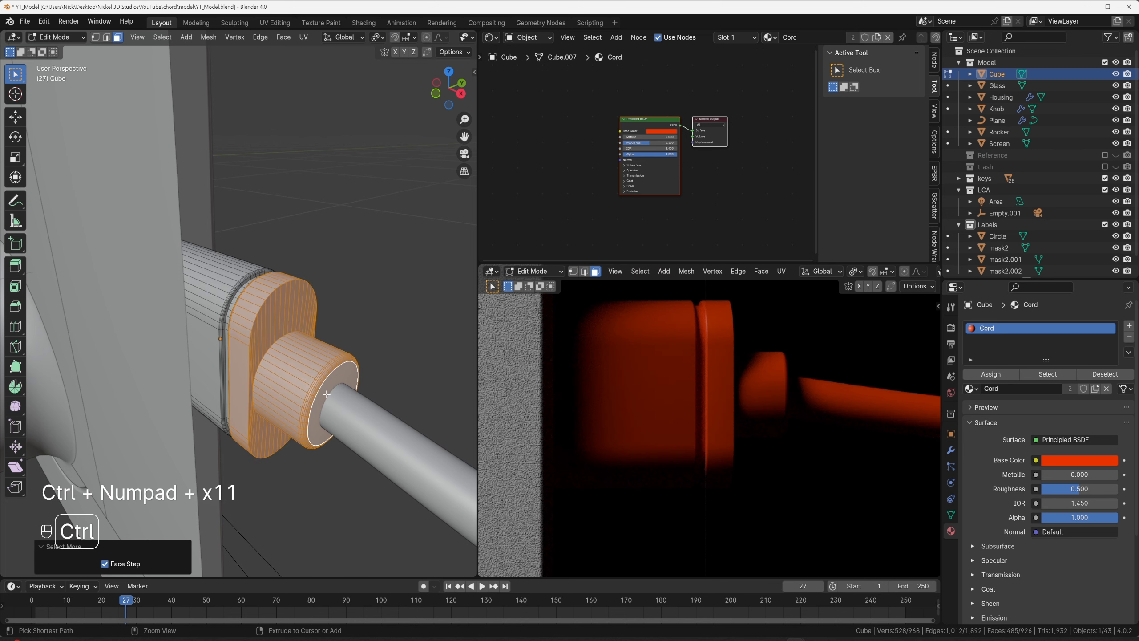
key("ctrl+KP_Add")
key("ctrl+KP_Add")
key("ctrl+KP_Add")
key("ctrl+KP_Add")
key("ctrl+KP_Add")
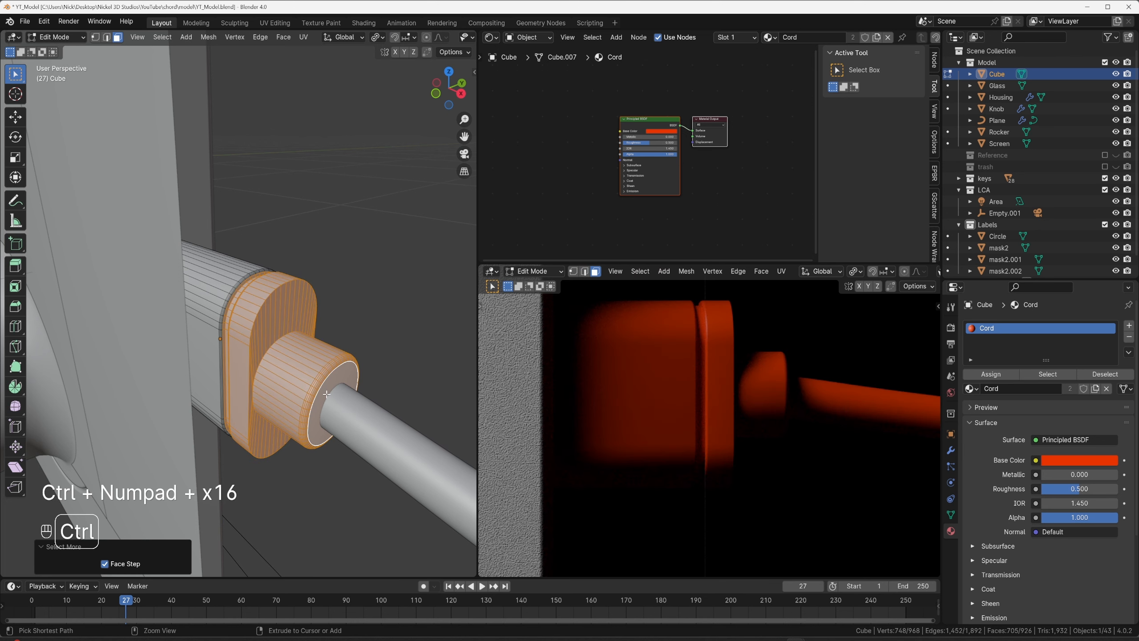
key("ctrl+KP_Subtract")
scroll(270, 337, "up", 5)
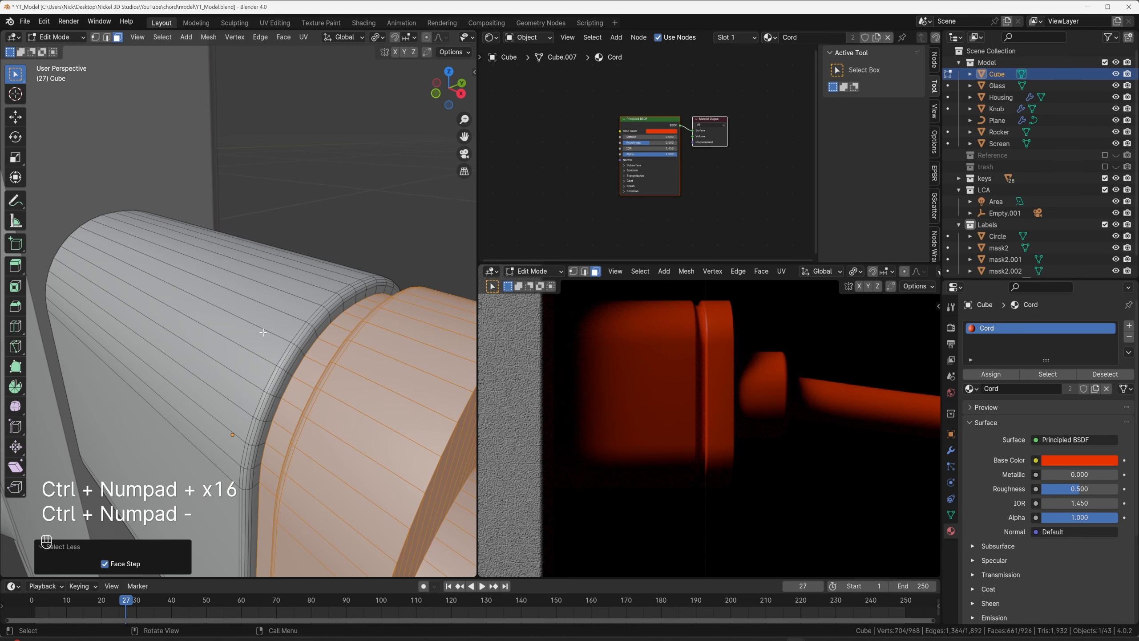
Add a second material slot to the plug with a new material named Black.
left_click(1129, 325)
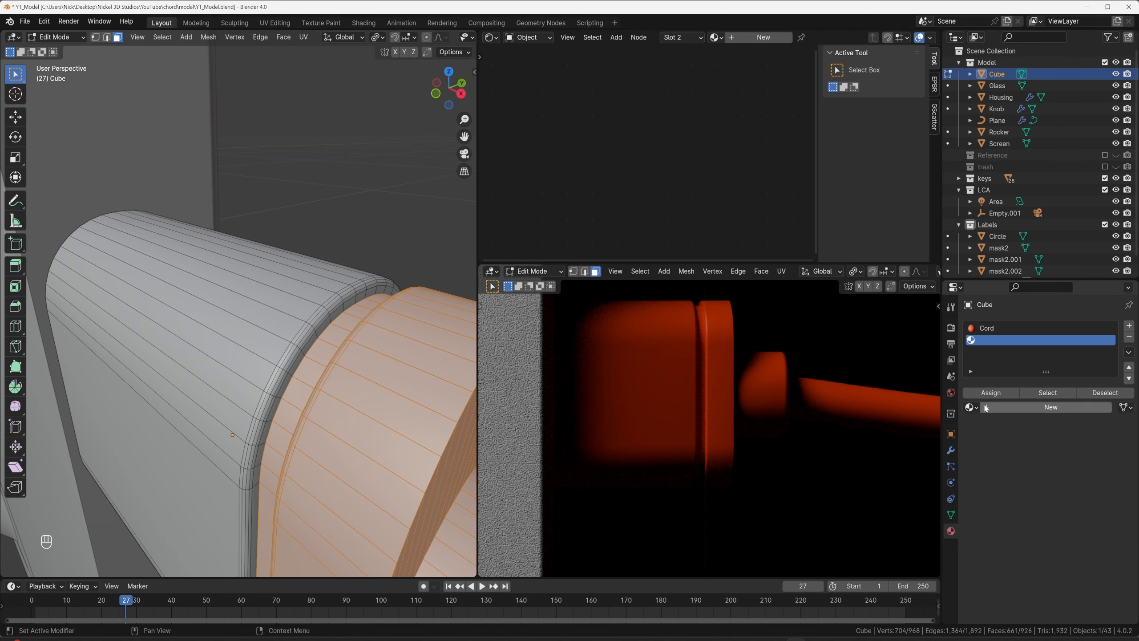
left_click(1008, 407)
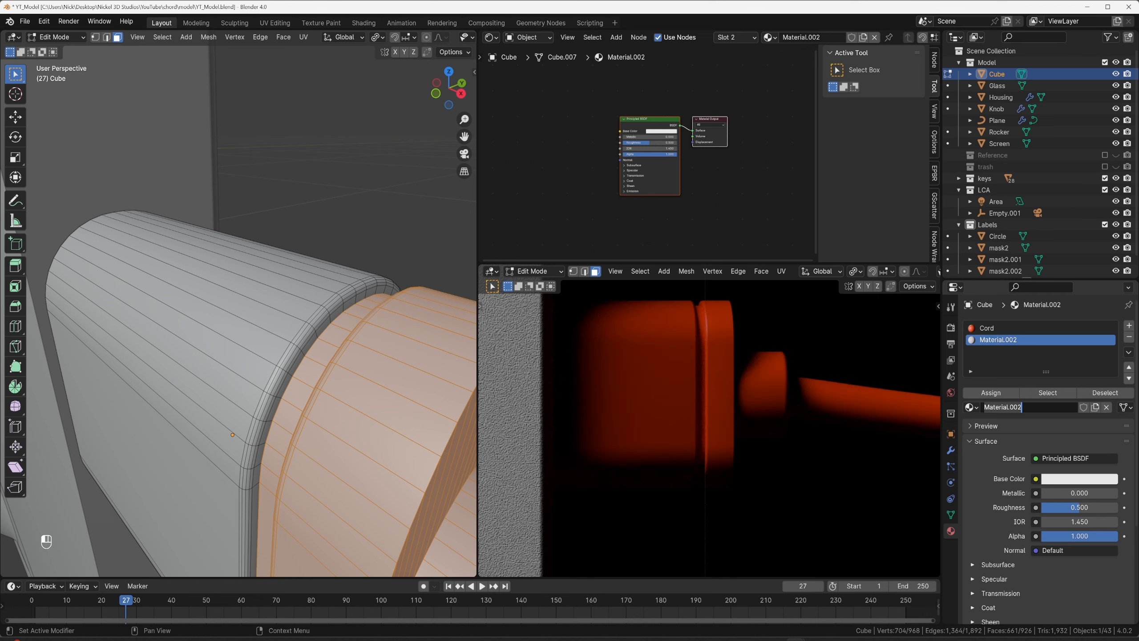
type("Black")
key("Return")
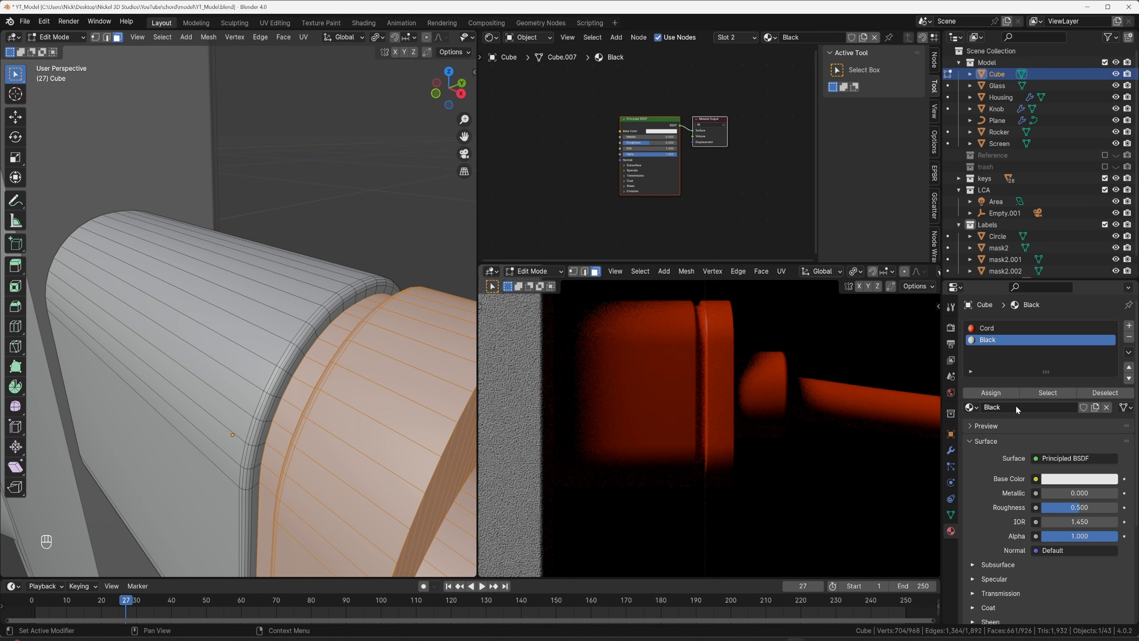
Assign the Black material to the selected flange and collar faces and darken its base color to near black.
left_click(1000, 394)
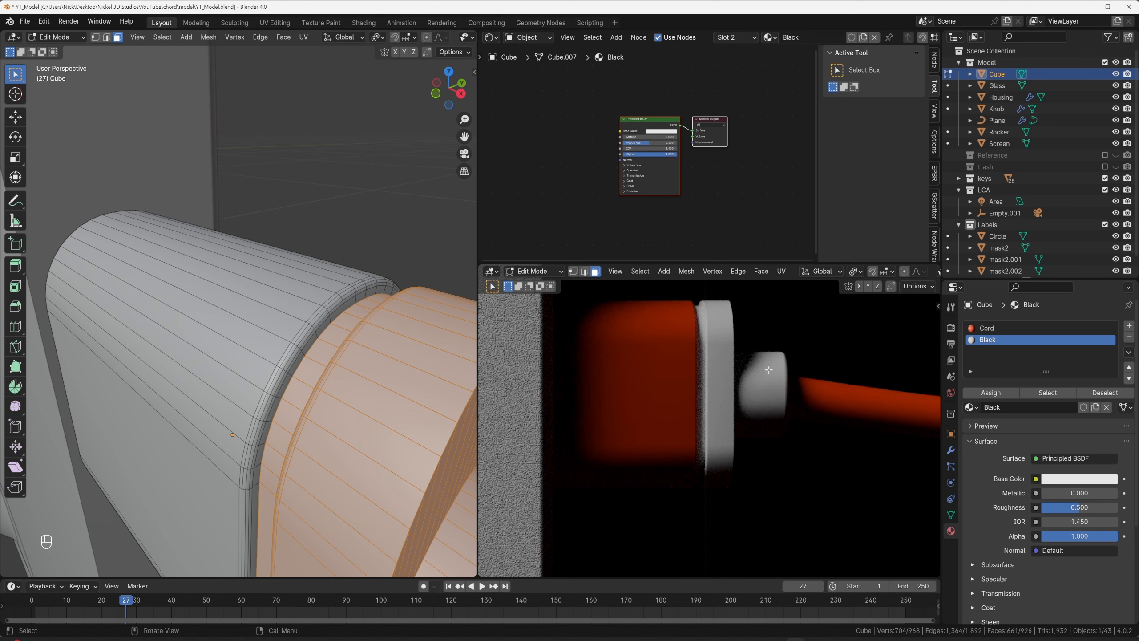
left_click(1070, 482)
left_click_drag(1112, 319, 1108, 393)
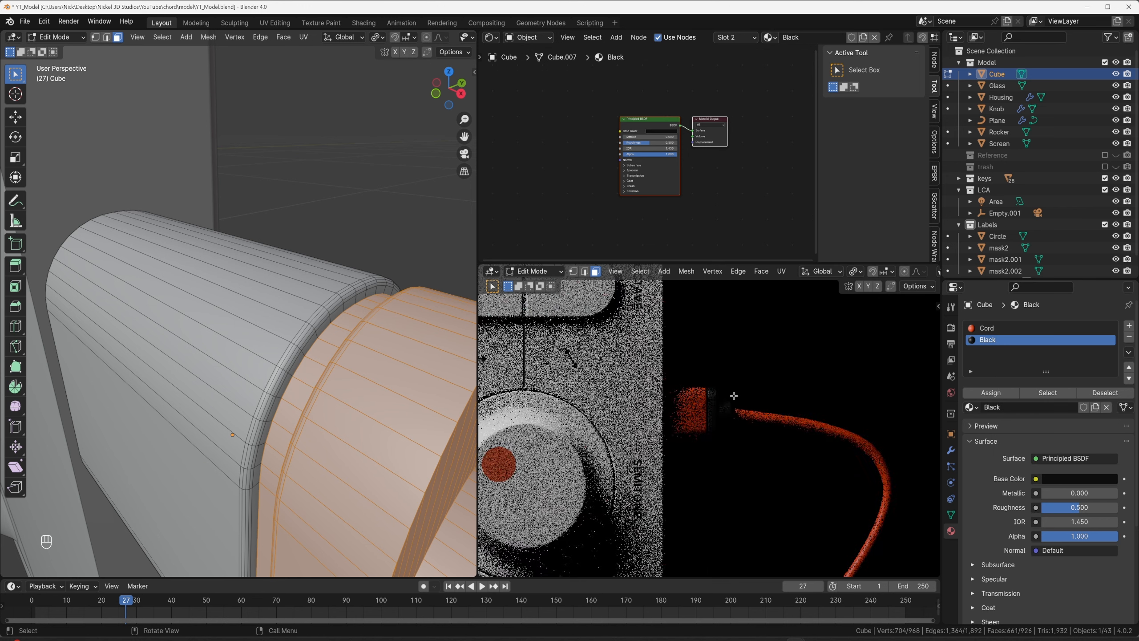
Add a Noise Texture with Texture Coordinate and Mapping nodes to the Black material, feeding the shader's Normal through a Bump node.
middle_click_drag(571, 158, 631, 160, "shift")
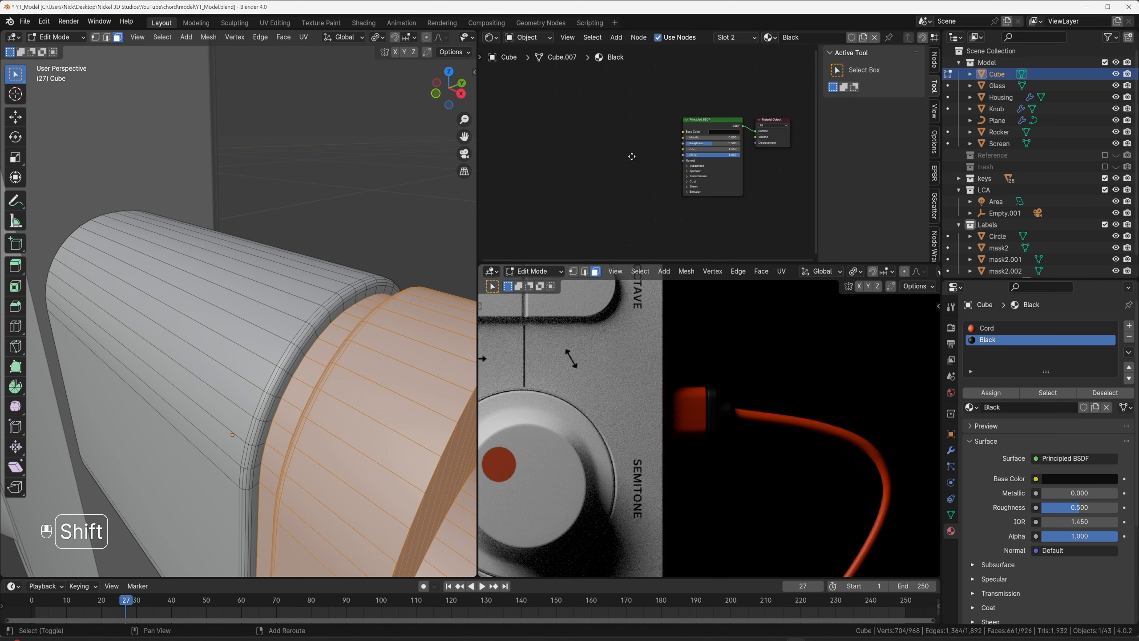
key("q")
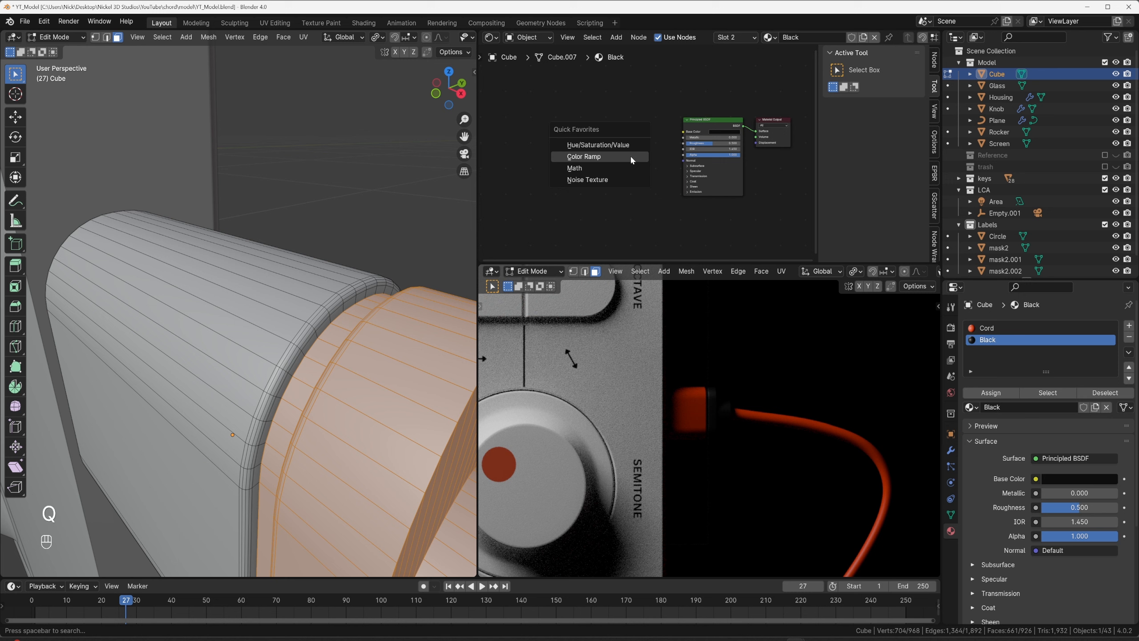
left_click(601, 179)
left_click(590, 171)
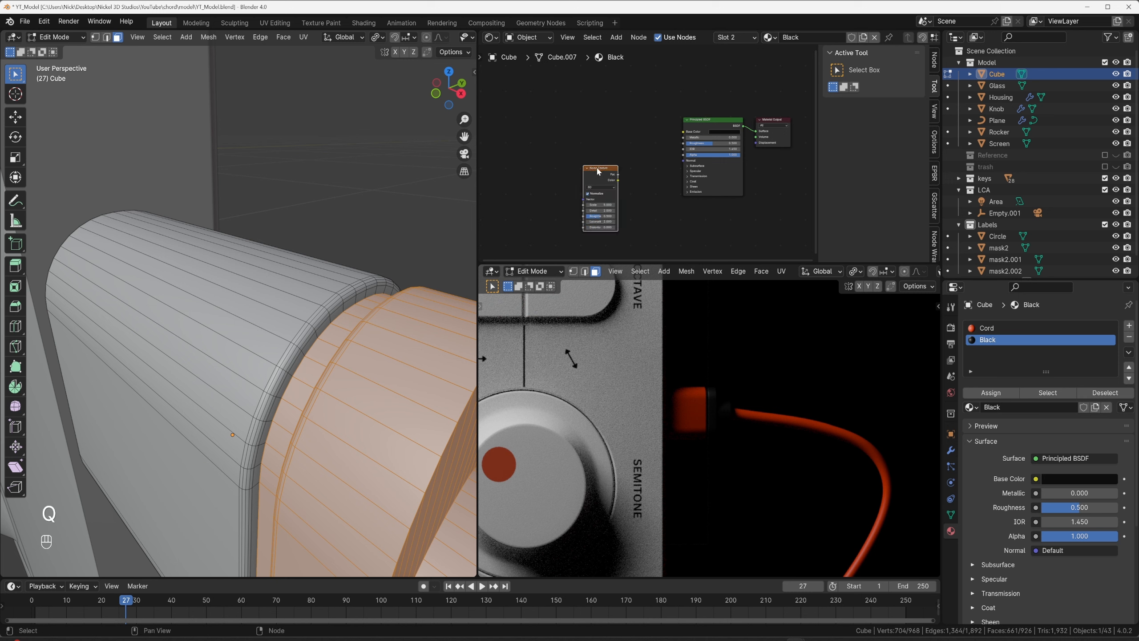
key("ctrl+t")
left_click_drag(528, 203, 538, 198)
left_click_drag(618, 175, 682, 160)
left_click(660, 220)
left_click(652, 178)
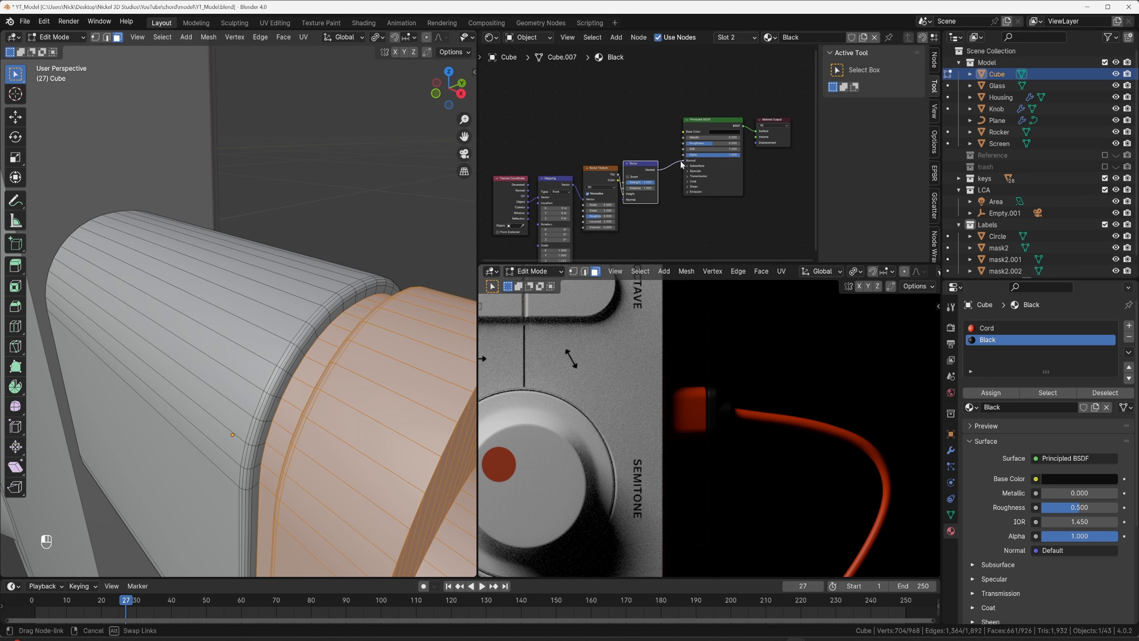
Set the Noise Texture's scale to 1000, check the bump in the rendered view and return to Object Mode.
scroll(728, 374, "up", 6)
double_click(600, 205)
type("1000")
key("Return")
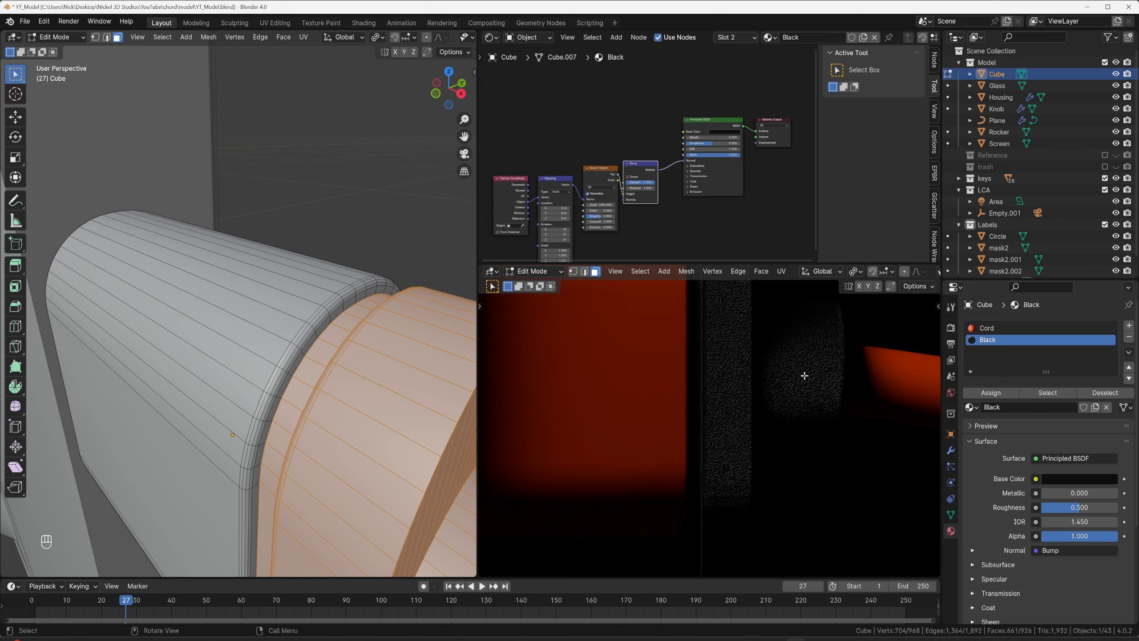
scroll(804, 375, "down", 5)
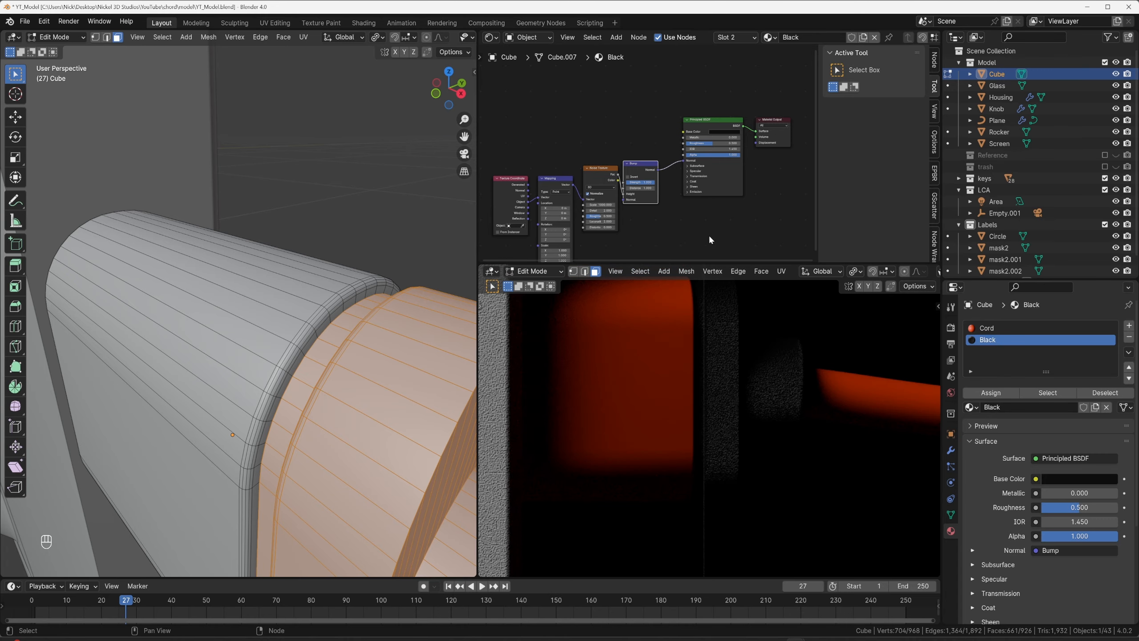
scroll(754, 378, "down", 6)
scroll(745, 386, "down", 5)
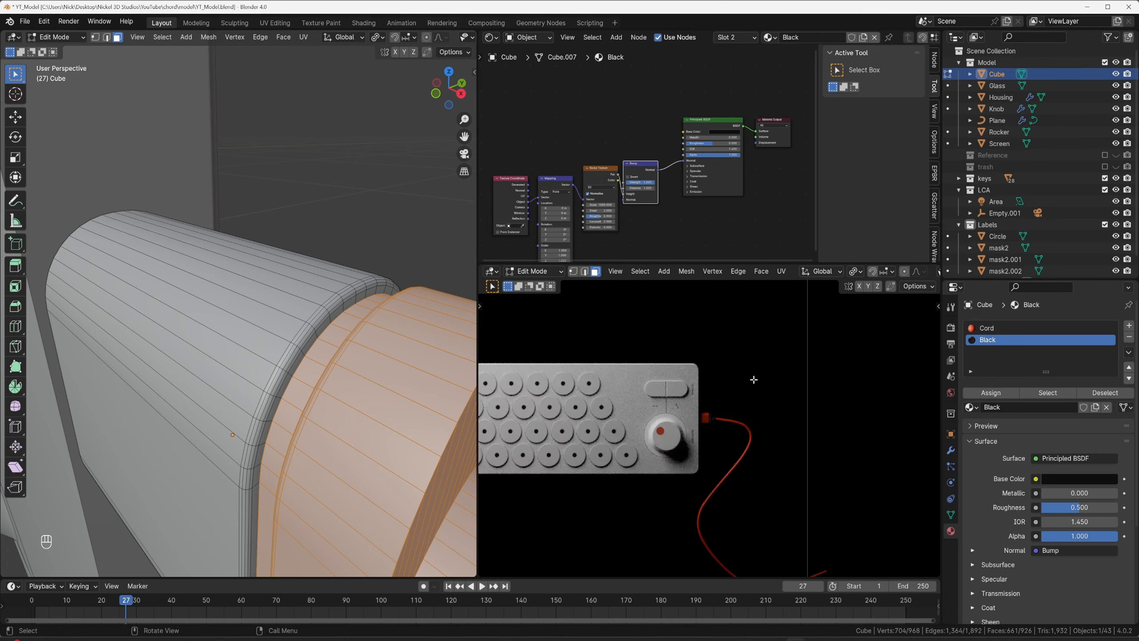
scroll(745, 388, "up", 4)
key("Tab")
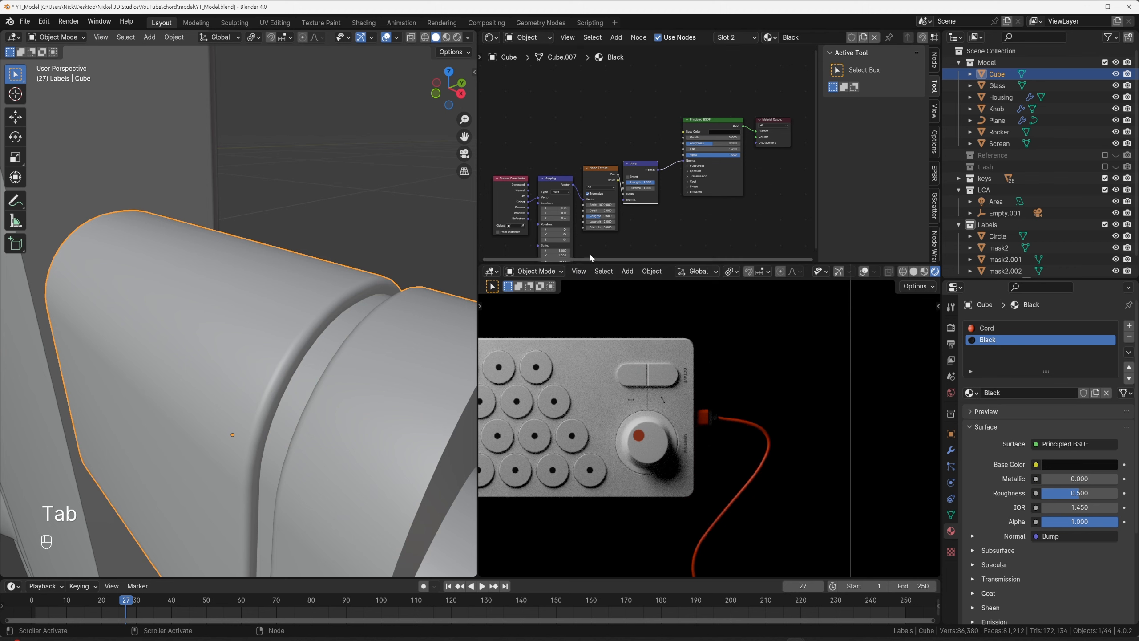
Set the saturation of the cable's Cord material base color to 0.95 and check the whole device in the rendered view.
left_click(756, 424)
left_click(1055, 447)
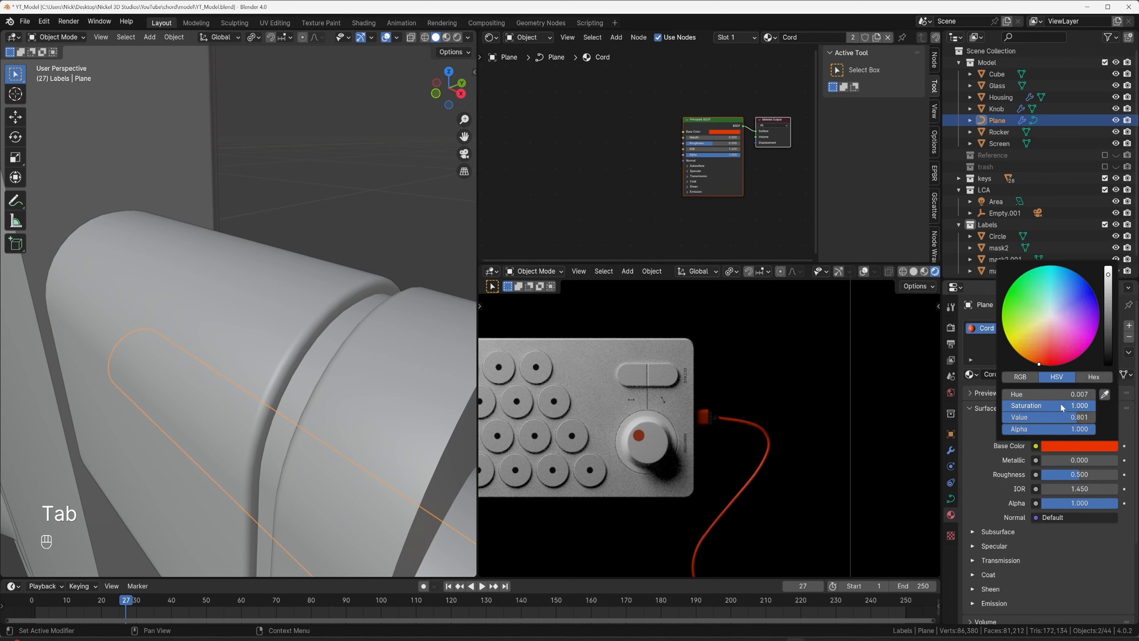
left_click_drag(1060, 405, 1082, 407)
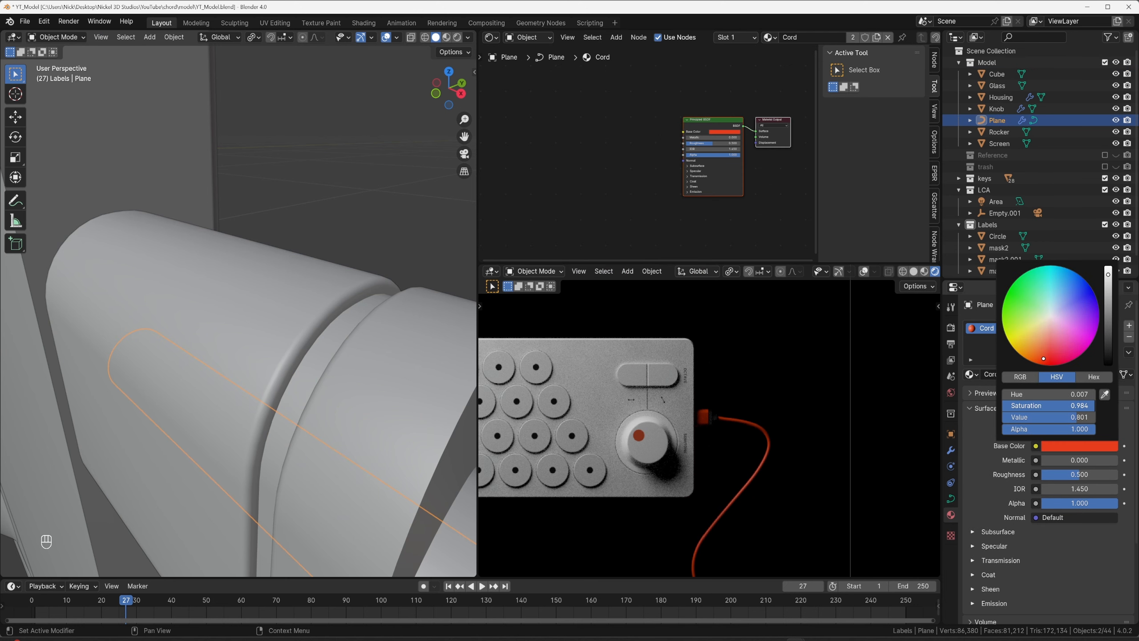
left_click(1082, 407)
type(".95")
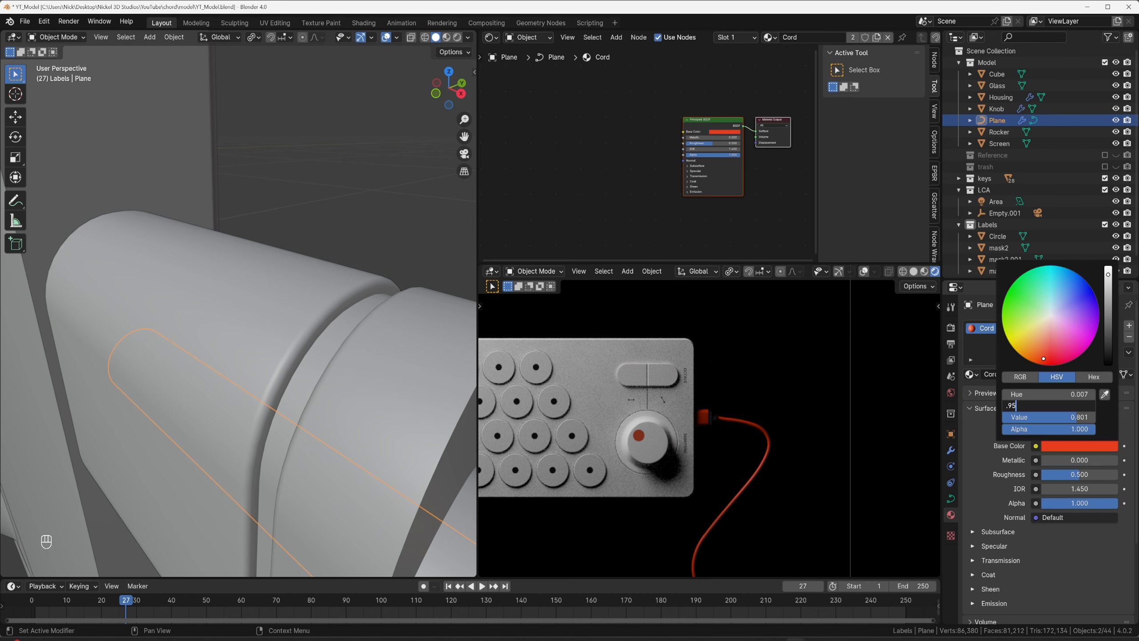
key("Return")
scroll(643, 359, "down", 5)
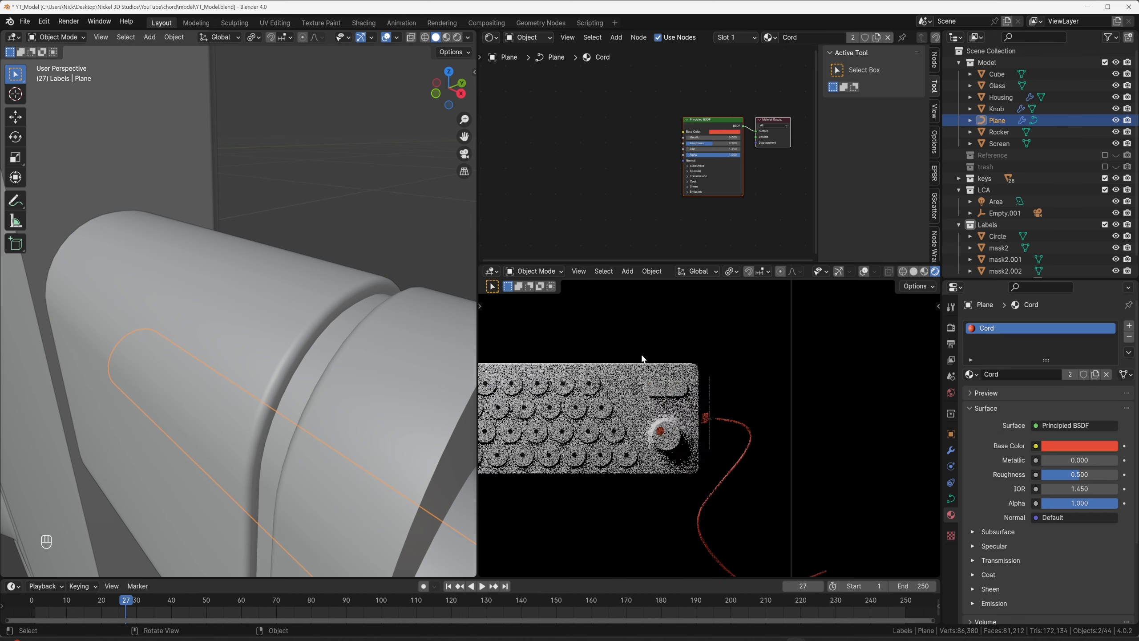
middle_click_drag(640, 361, 715, 338, "shift")
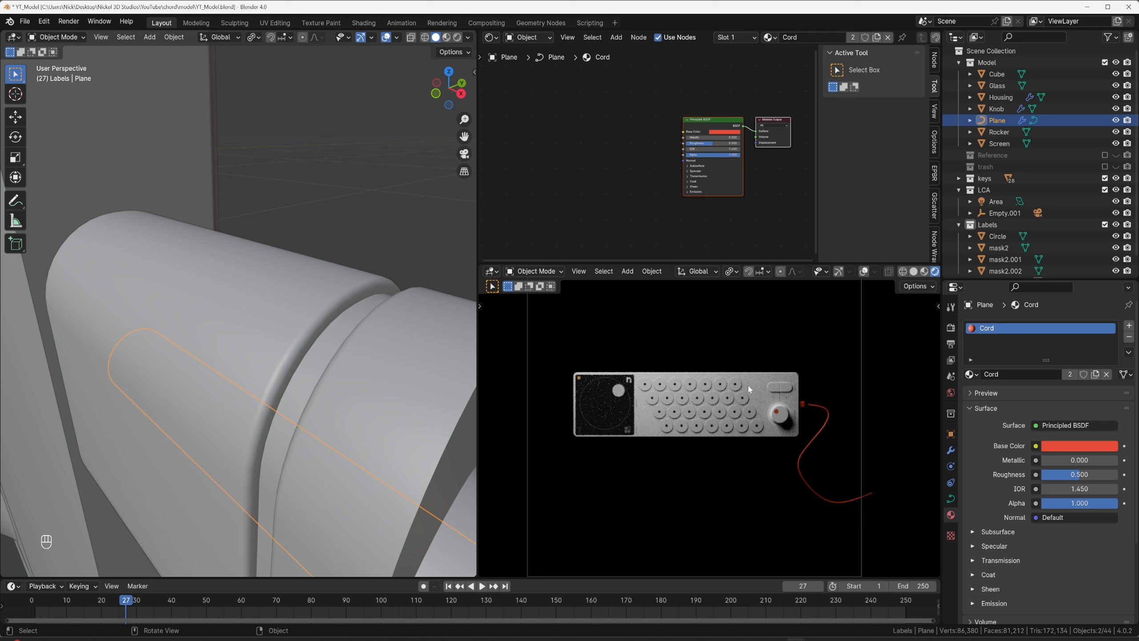
scroll(720, 389, "up", 2)
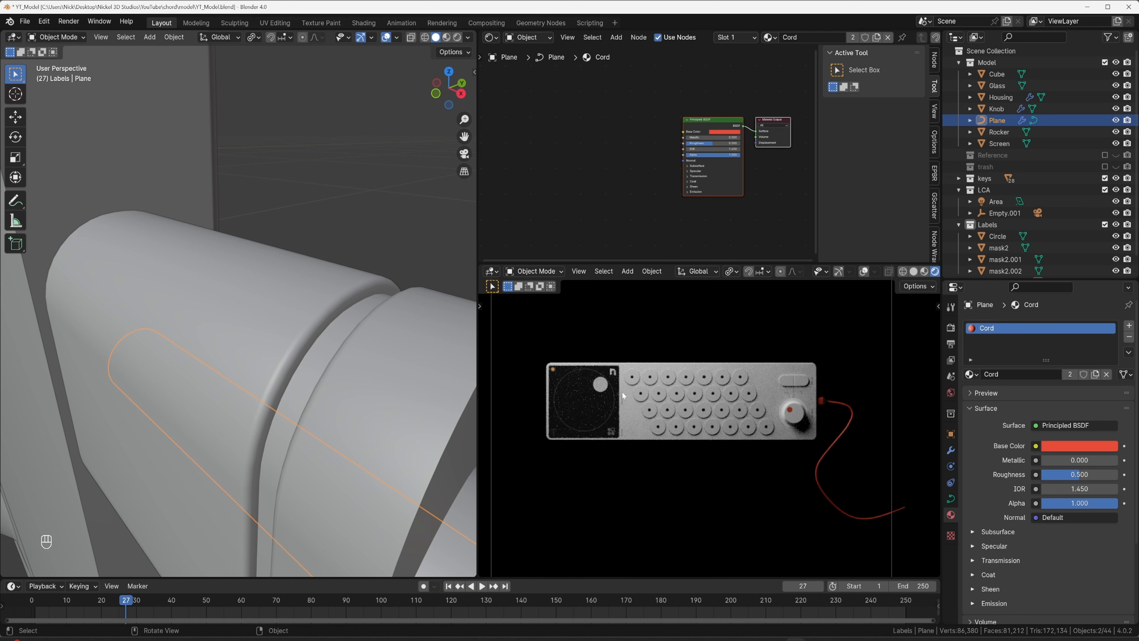